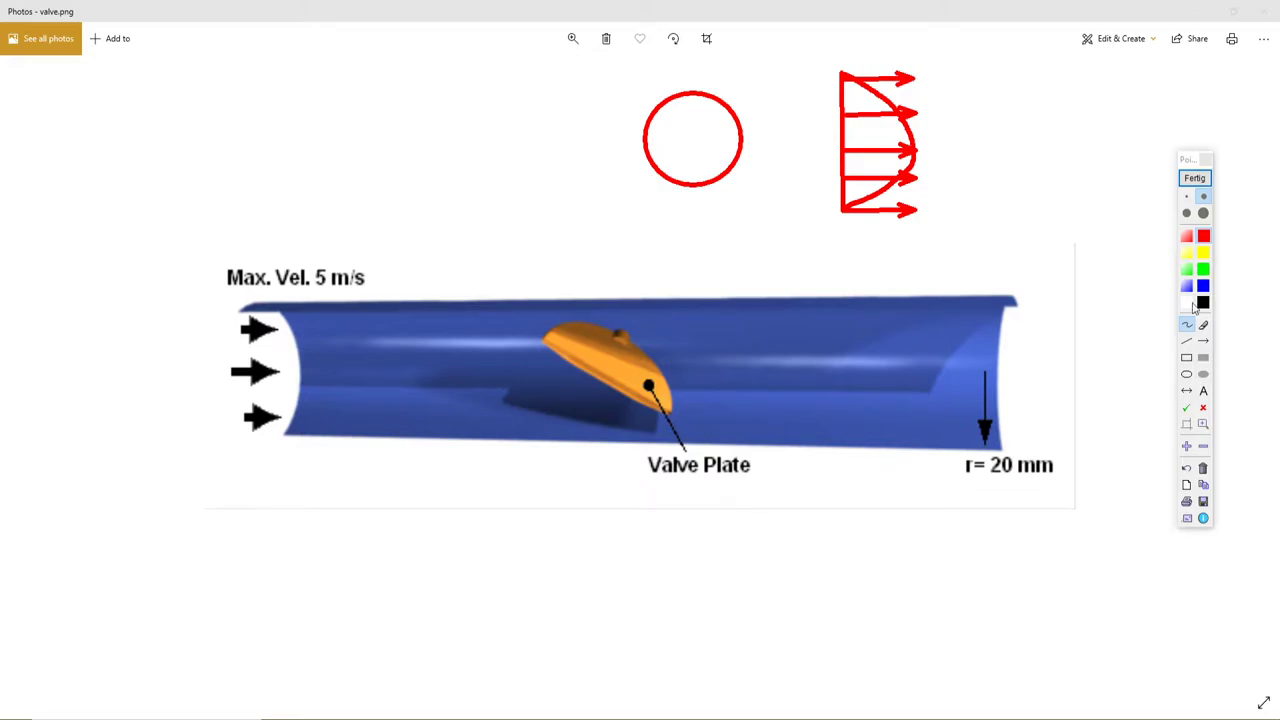
Step: Draw two red straight pipe walls extending from the velocity profile sketch and a curved profile between them
click(1186, 341)
drag(842, 72, 1155, 68)
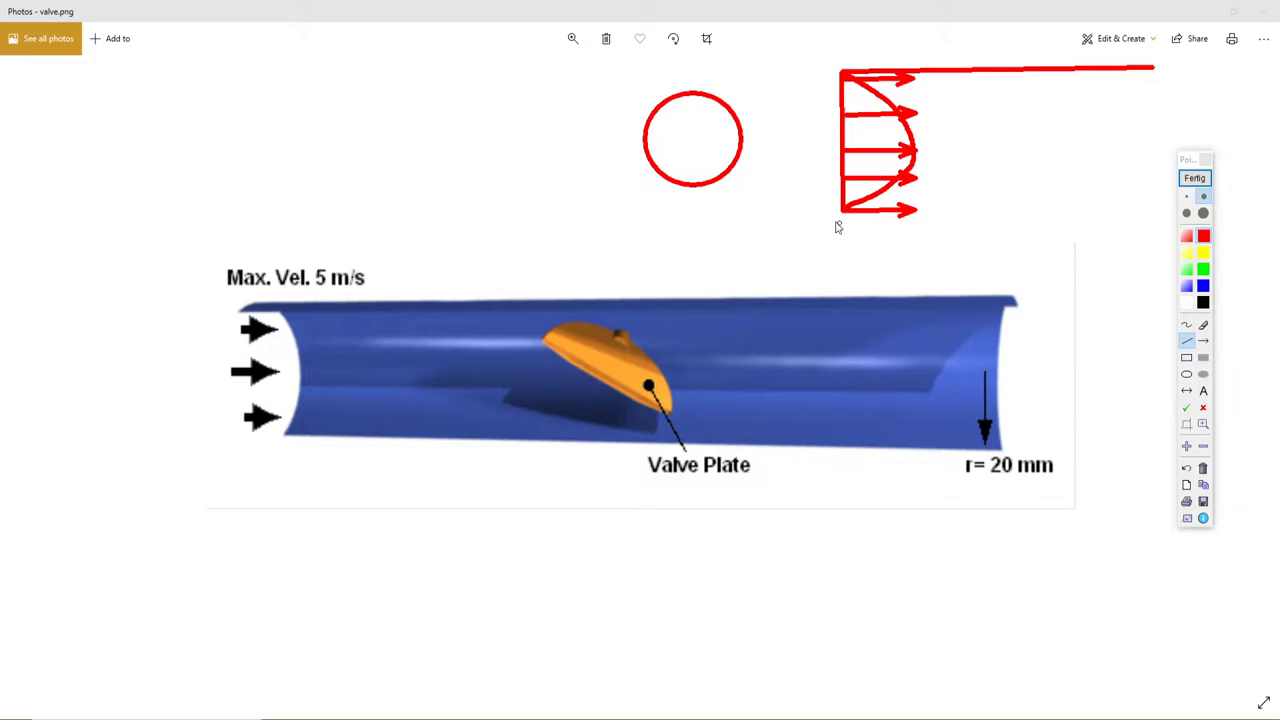
drag(842, 213, 1158, 221)
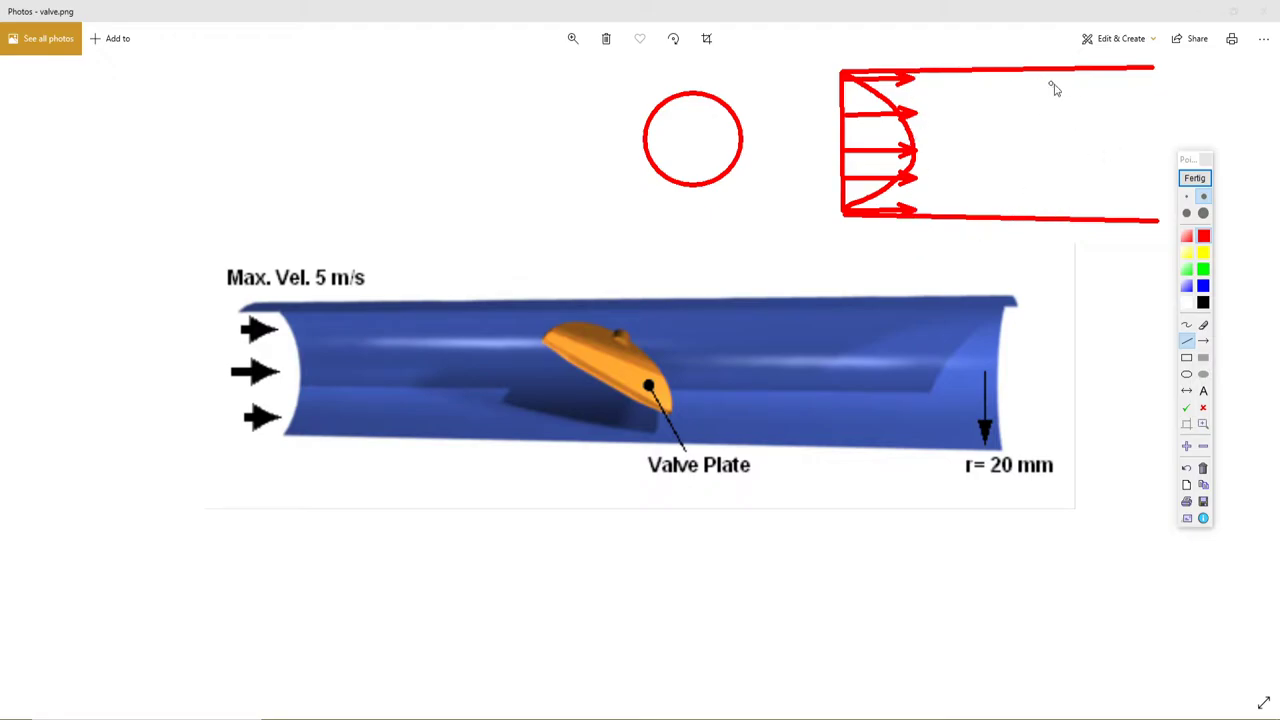
click(1187, 326)
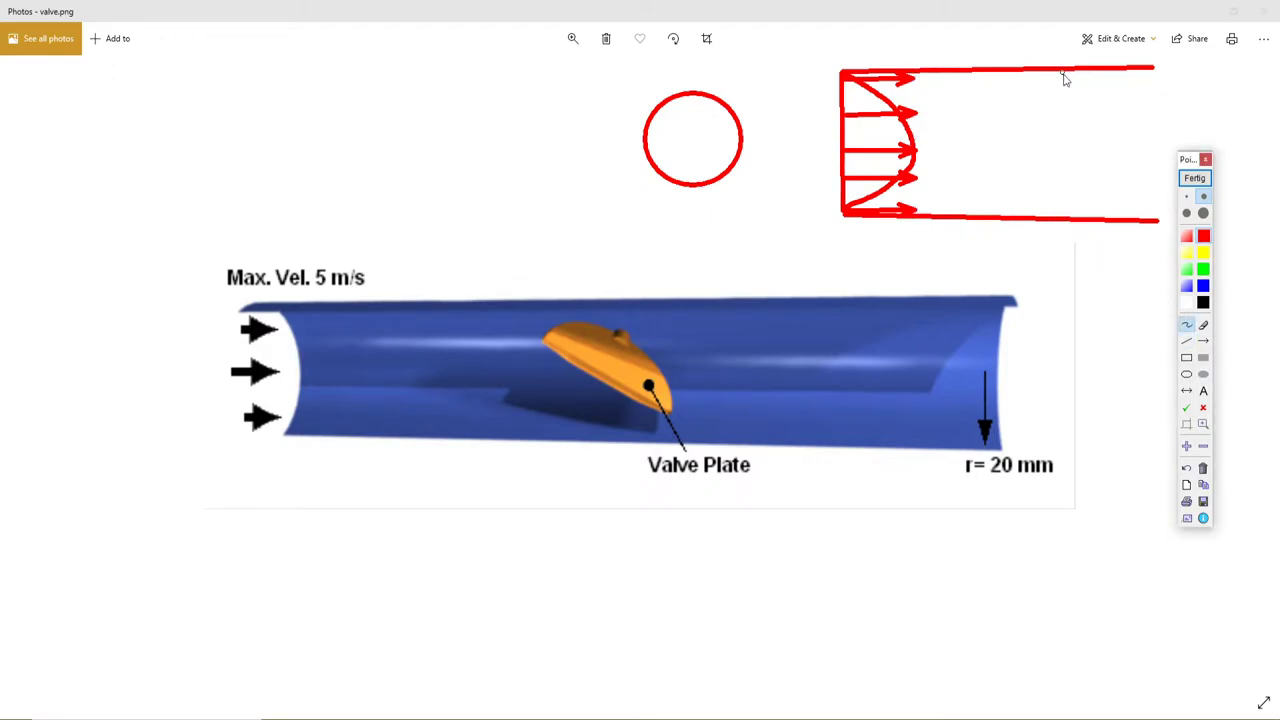
mouse_move(1060, 70)
mouse_down()
mouse_move(1084, 142)
mouse_move(1048, 218)
mouse_up()
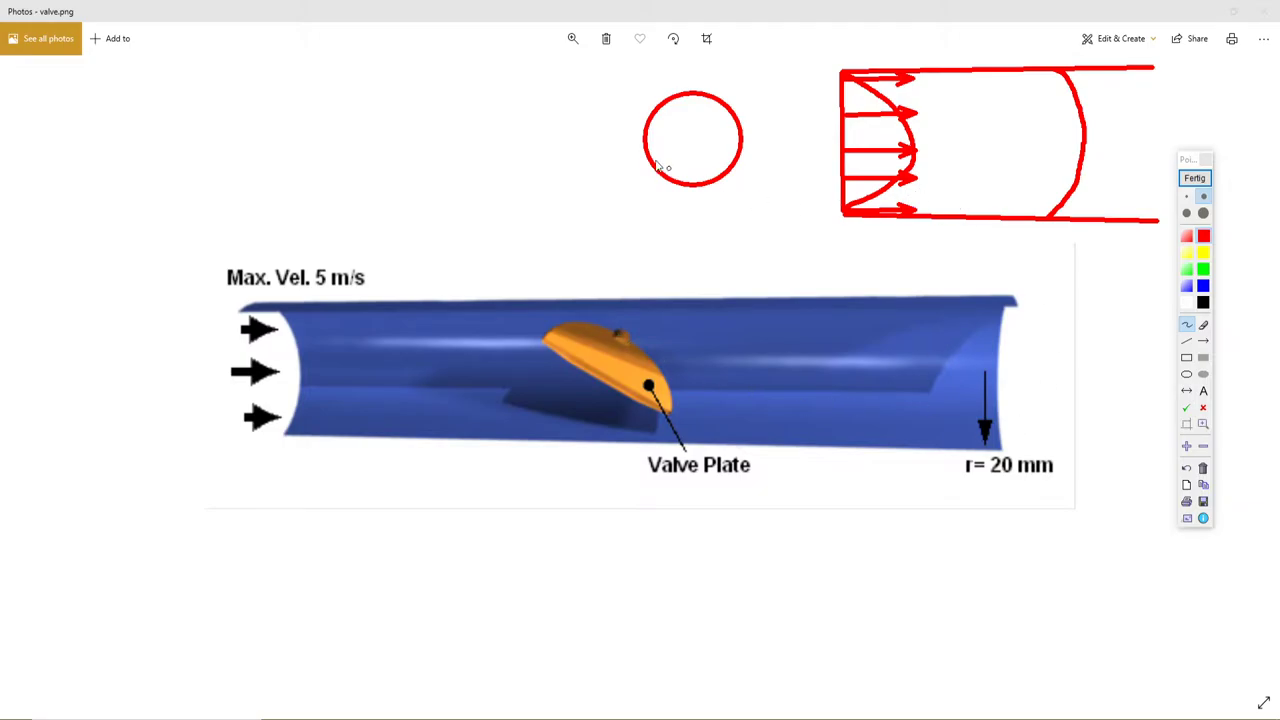
Step: Clear all drawn annotations from the valve picture and end the drawing mode
click(1203, 470)
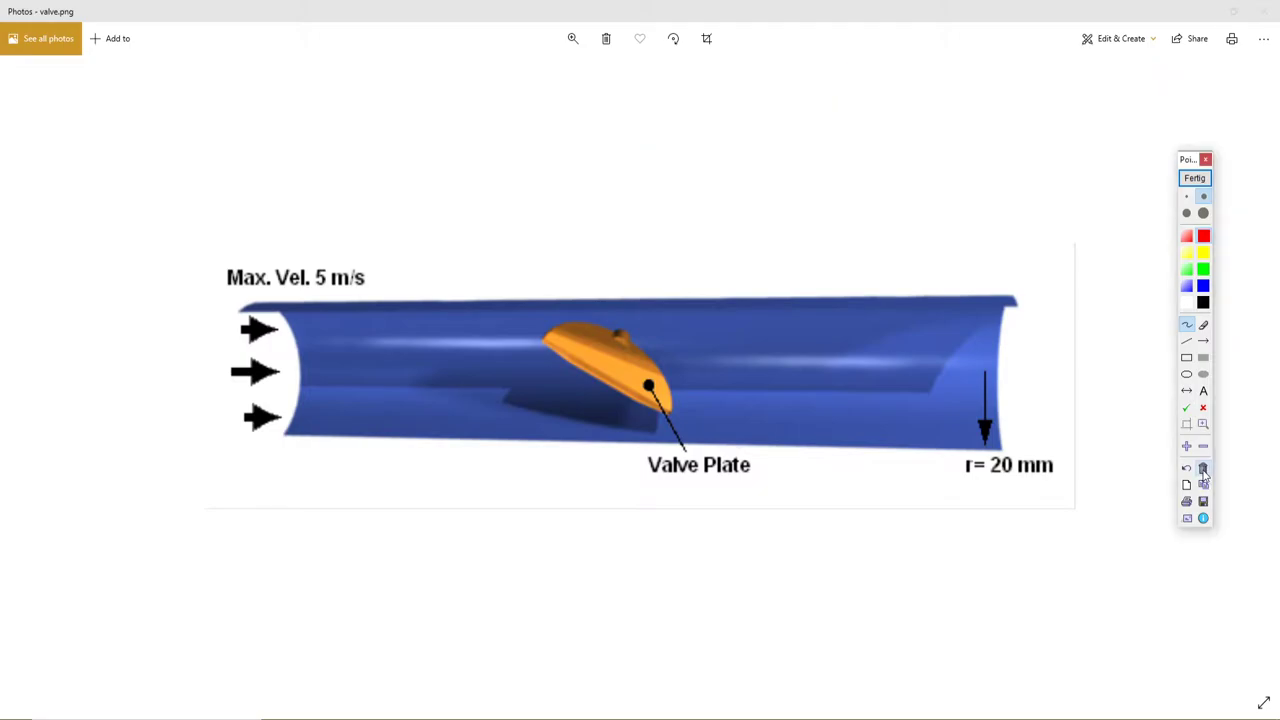
click(1190, 180)
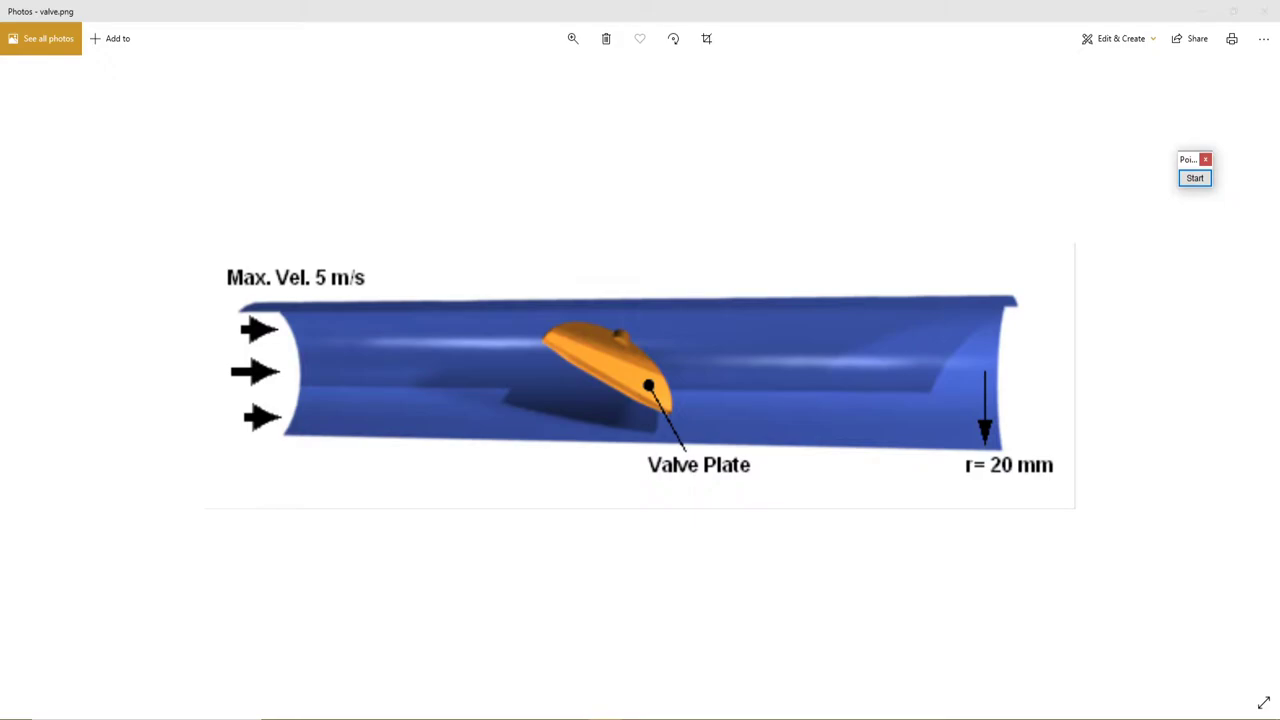
Step: Switch to CFX 2020 R2 by finding and launching it from the system search
key(super)
text(cfx)
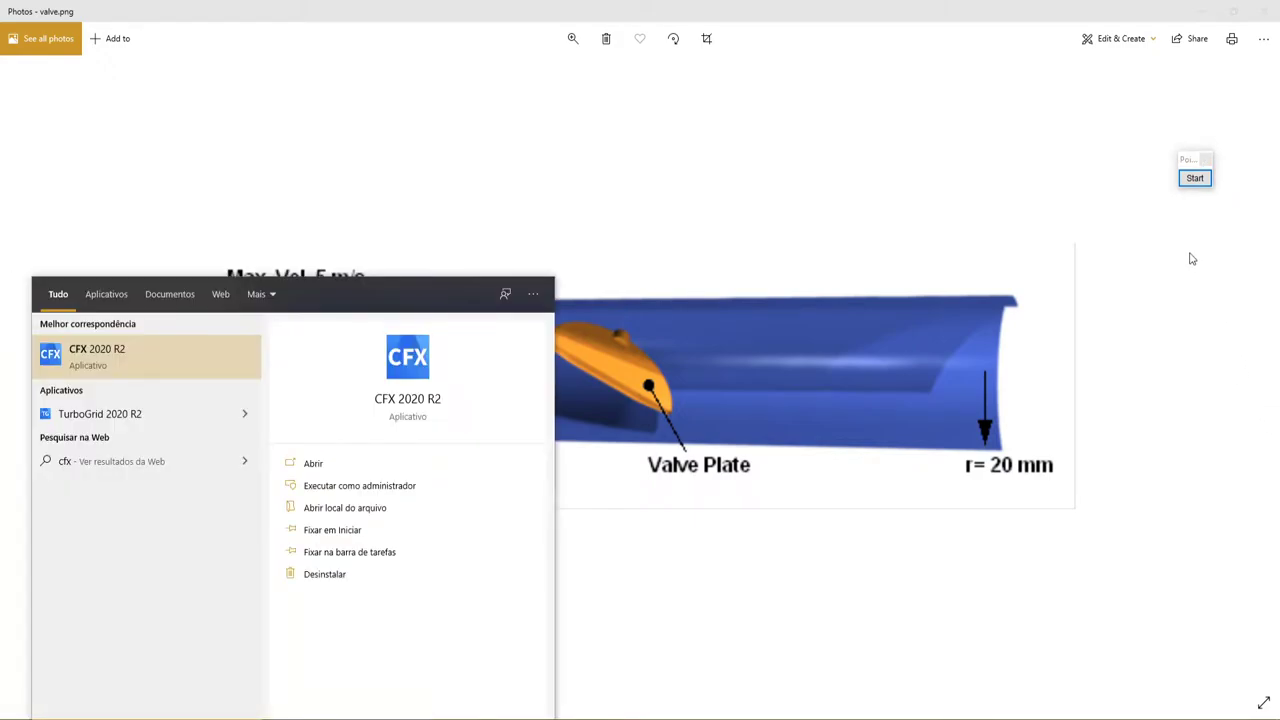
click(88, 358)
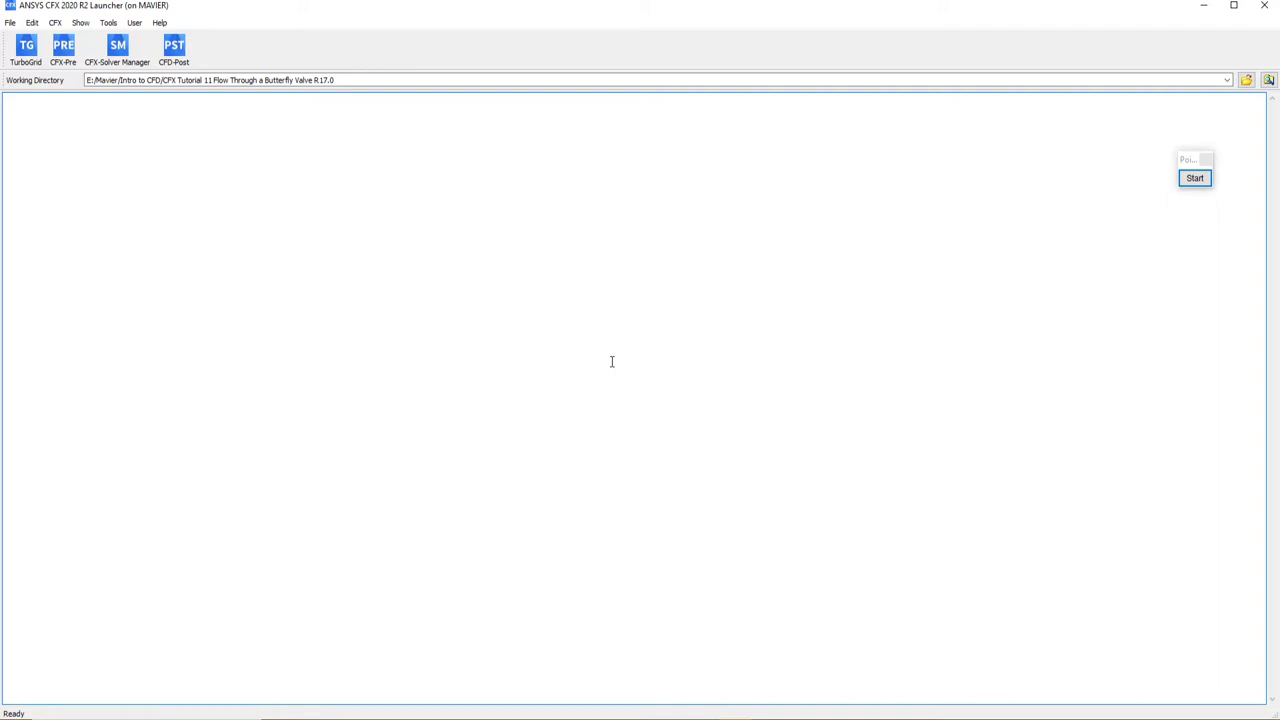
Step: Set the working directory to the folder CFX Tutorial 11 Flow Through a Butterfly Valve R17.0
click(1246, 80)
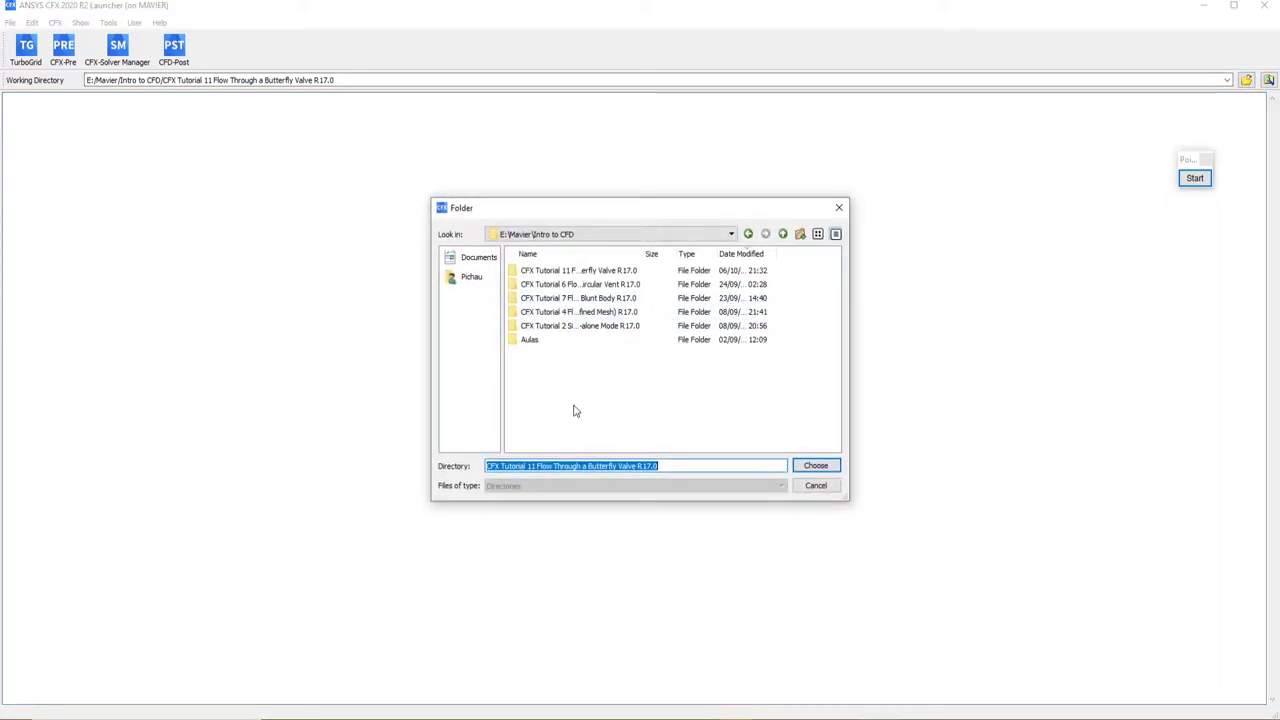
click(571, 407)
drag(644, 257, 708, 259)
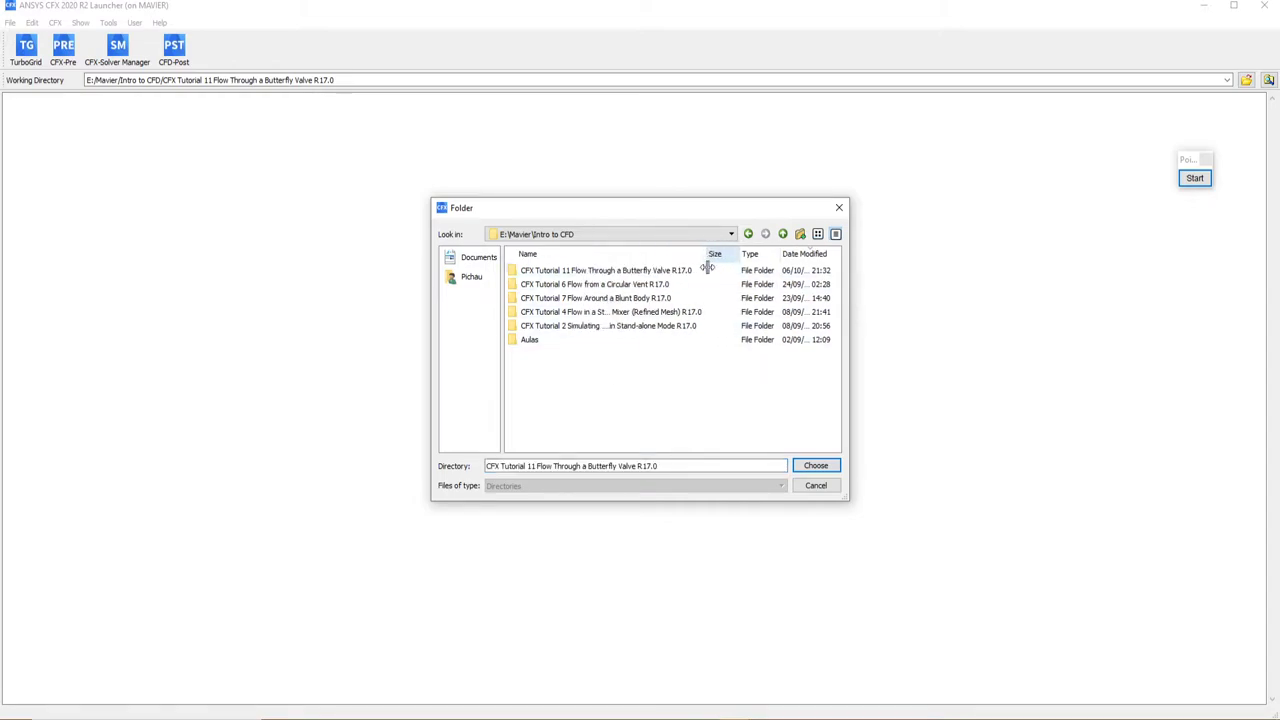
click(608, 271)
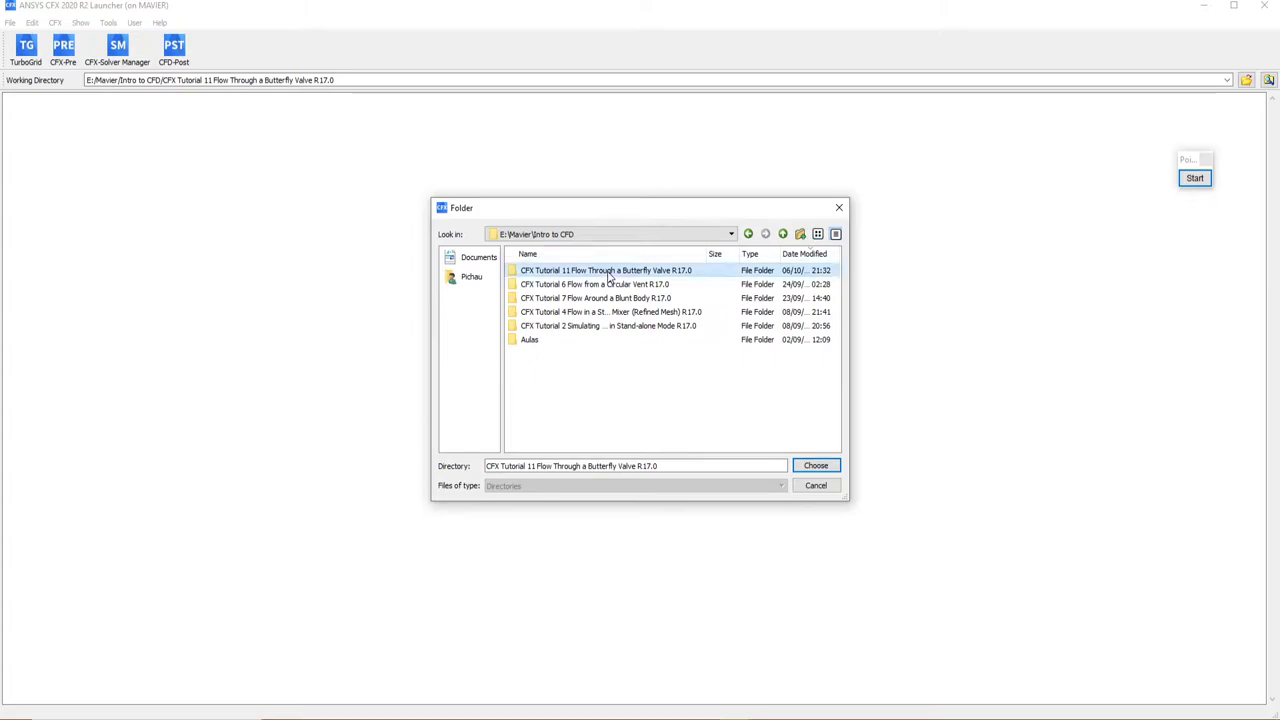
double_click(609, 273)
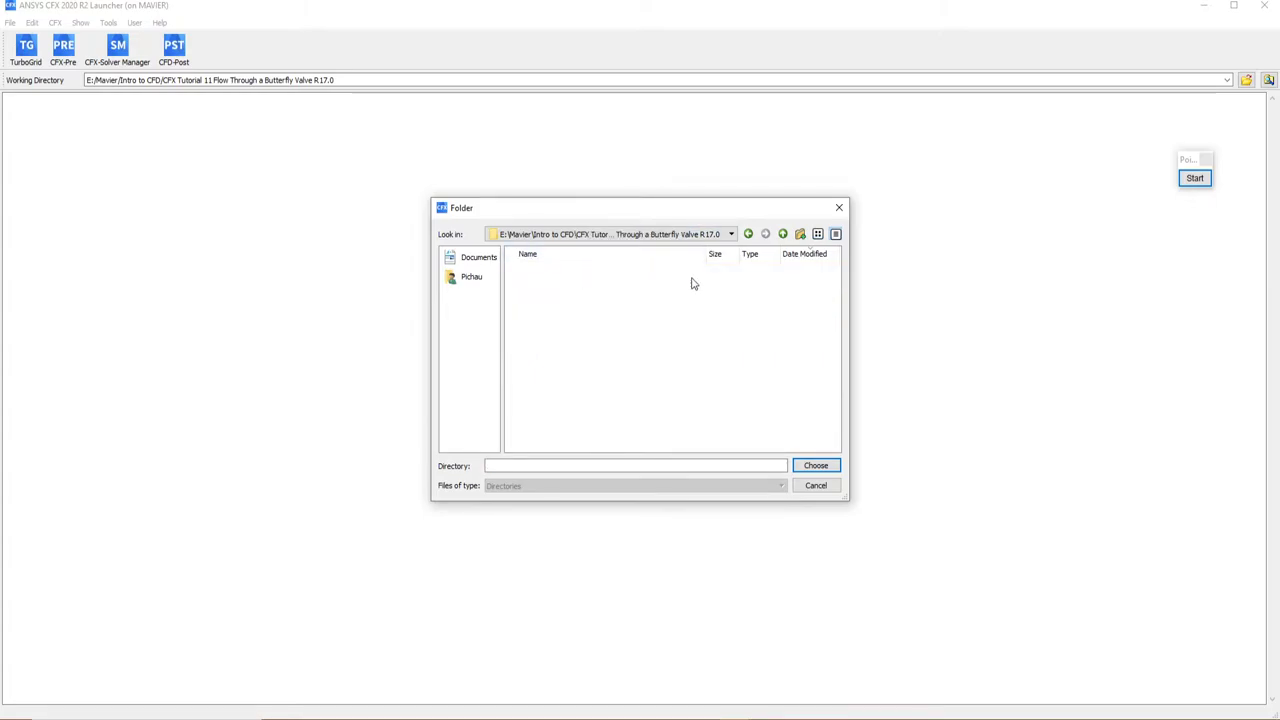
click(748, 234)
click(547, 272)
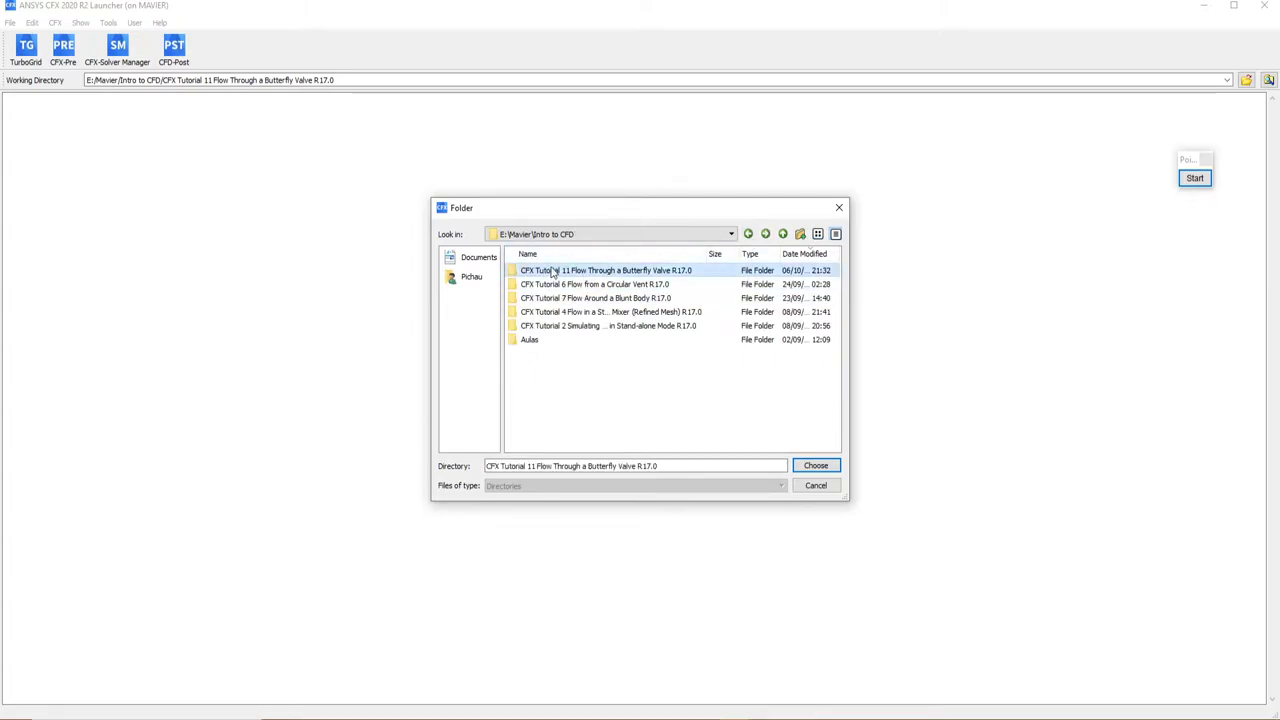
click(816, 466)
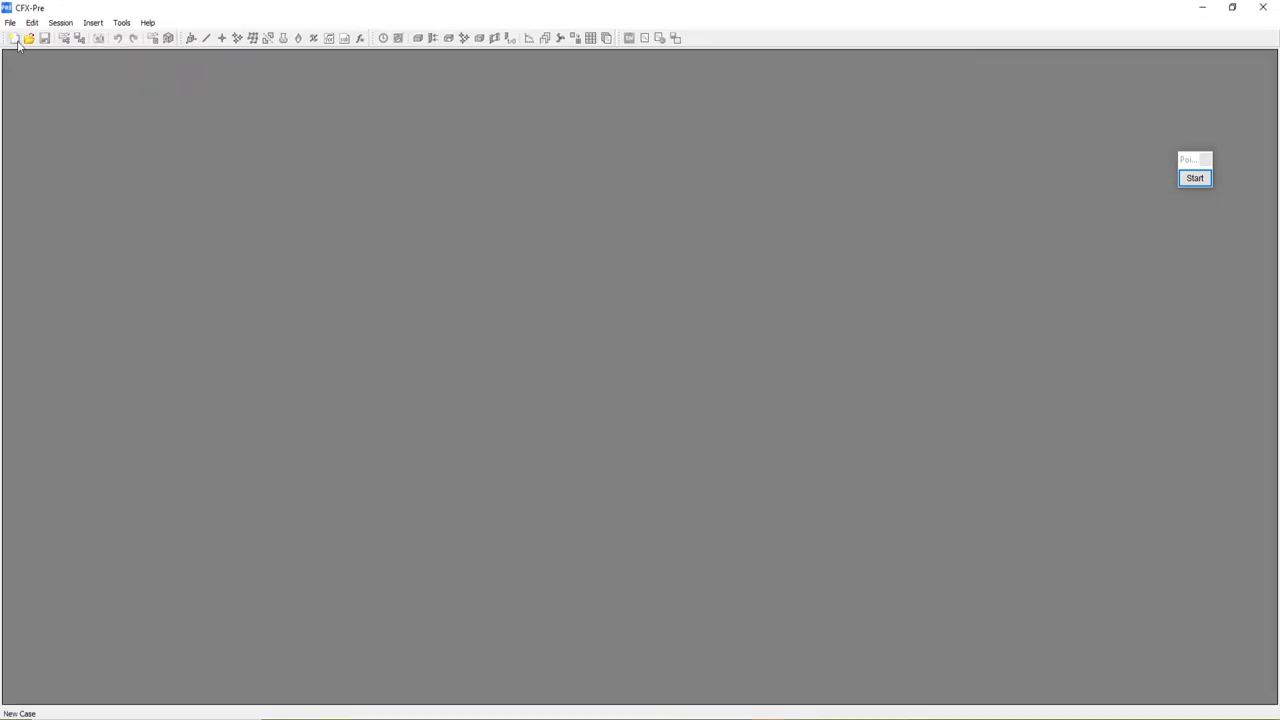
Step: Create a new case of the General simulation type in CFX-Pre and dismiss the default domain information
click(15, 40)
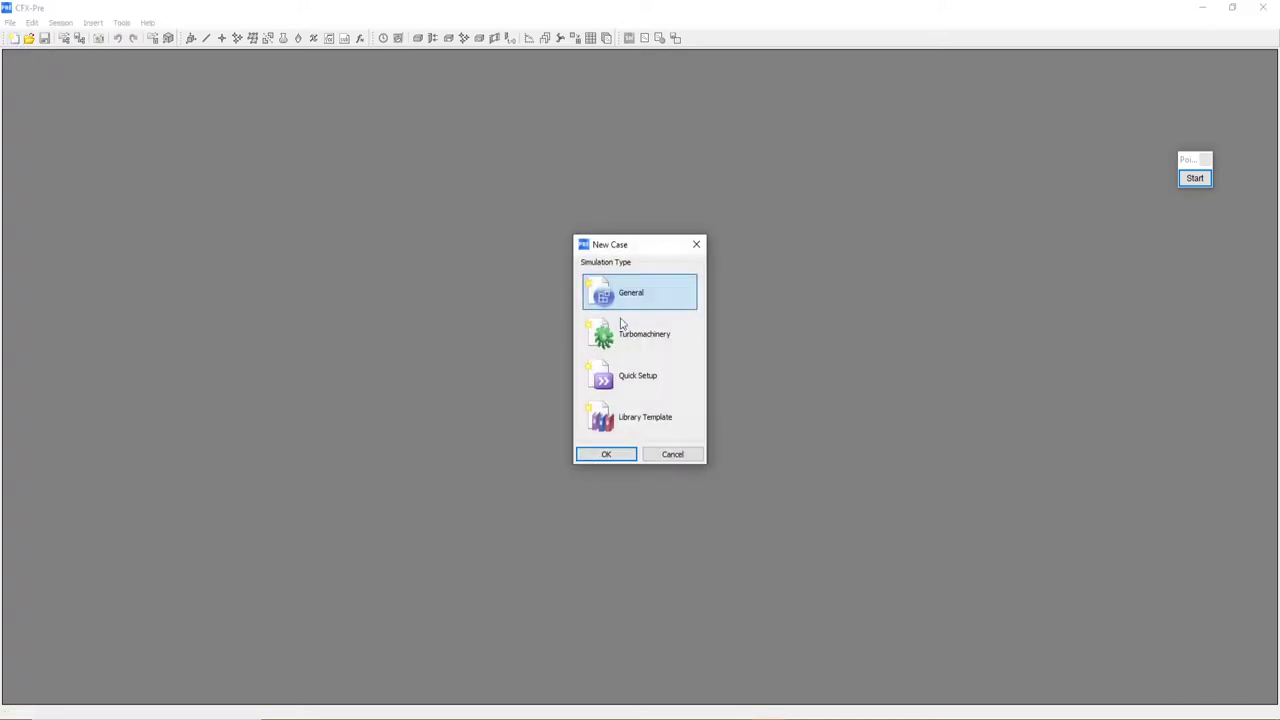
click(612, 456)
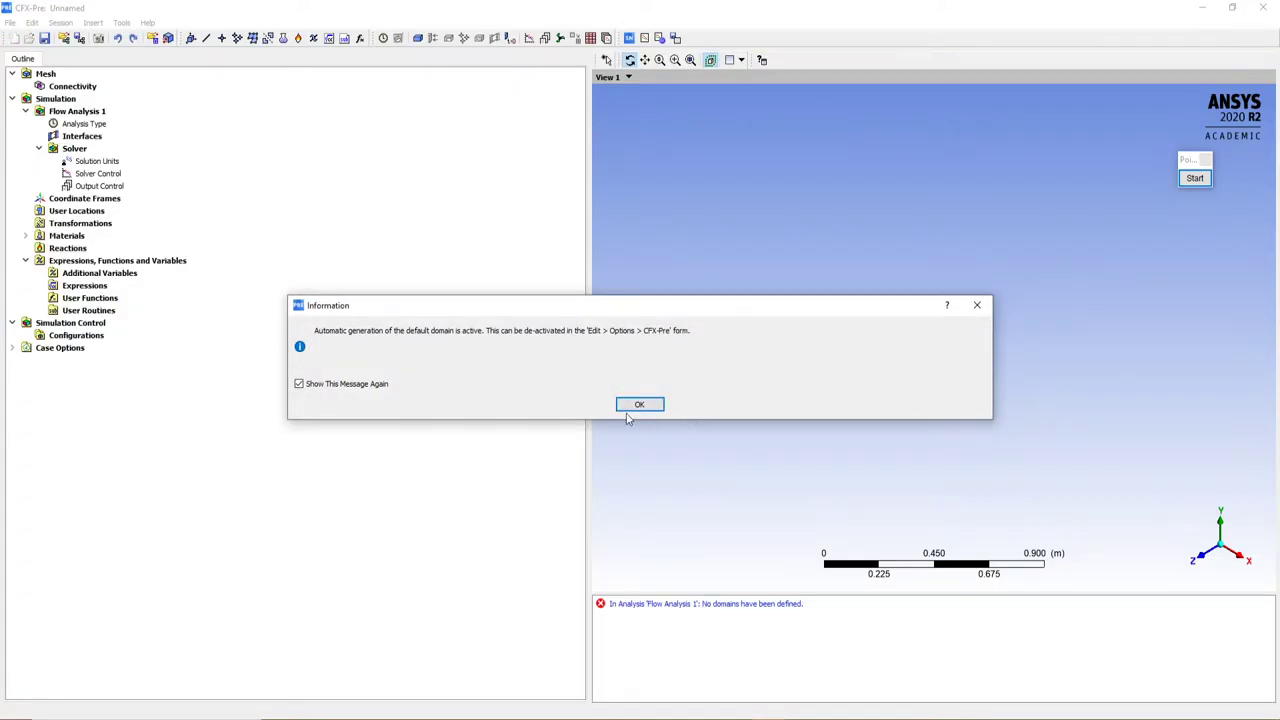
click(639, 404)
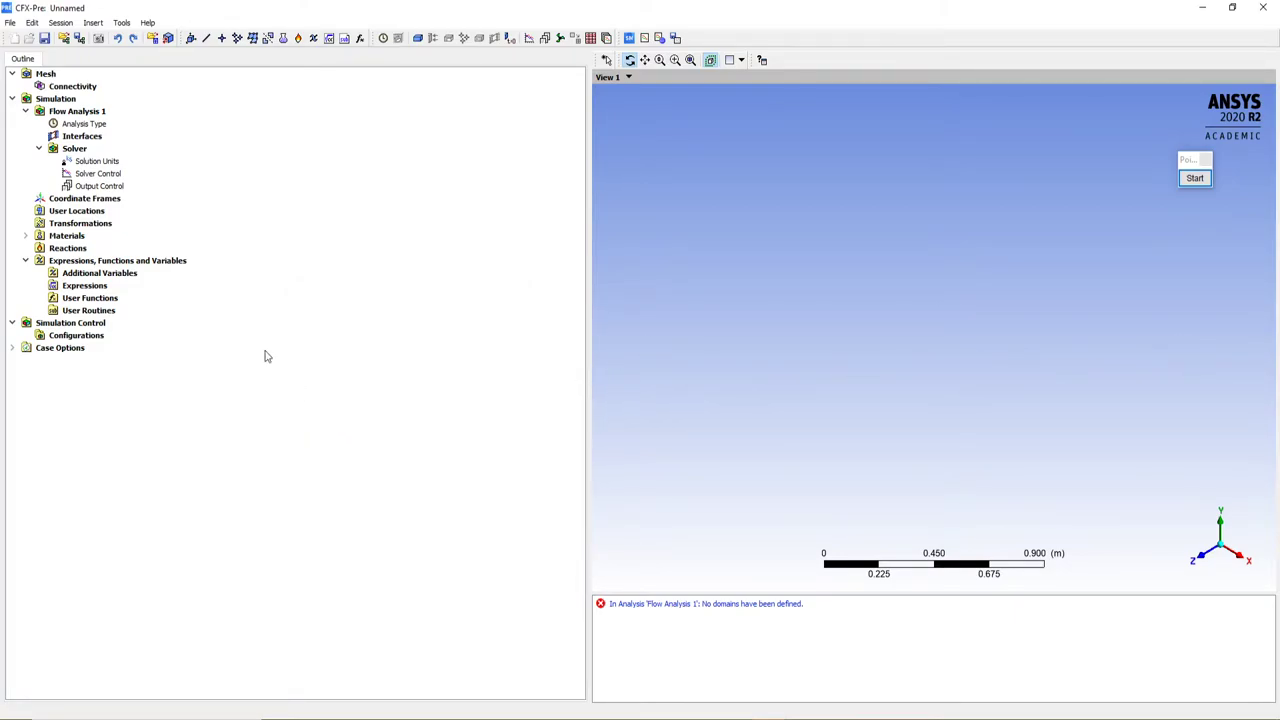
click(11, 23)
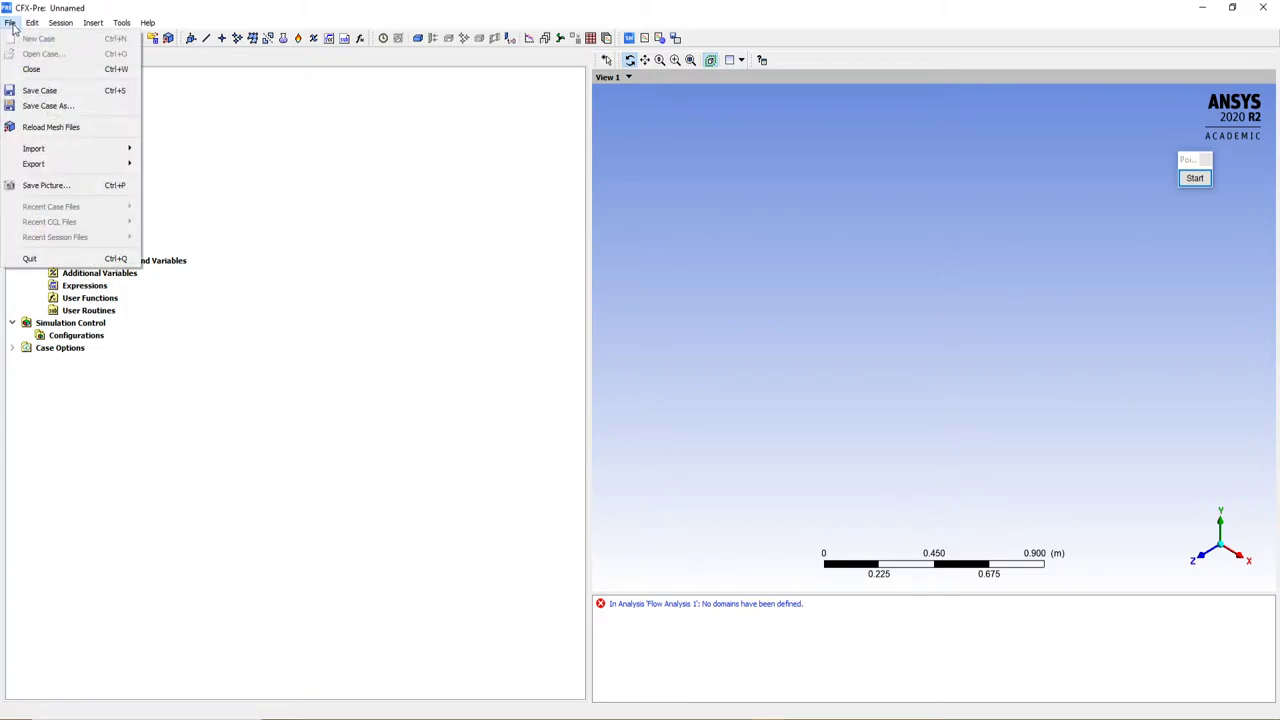
mouse_move(100, 148)
click(168, 147)
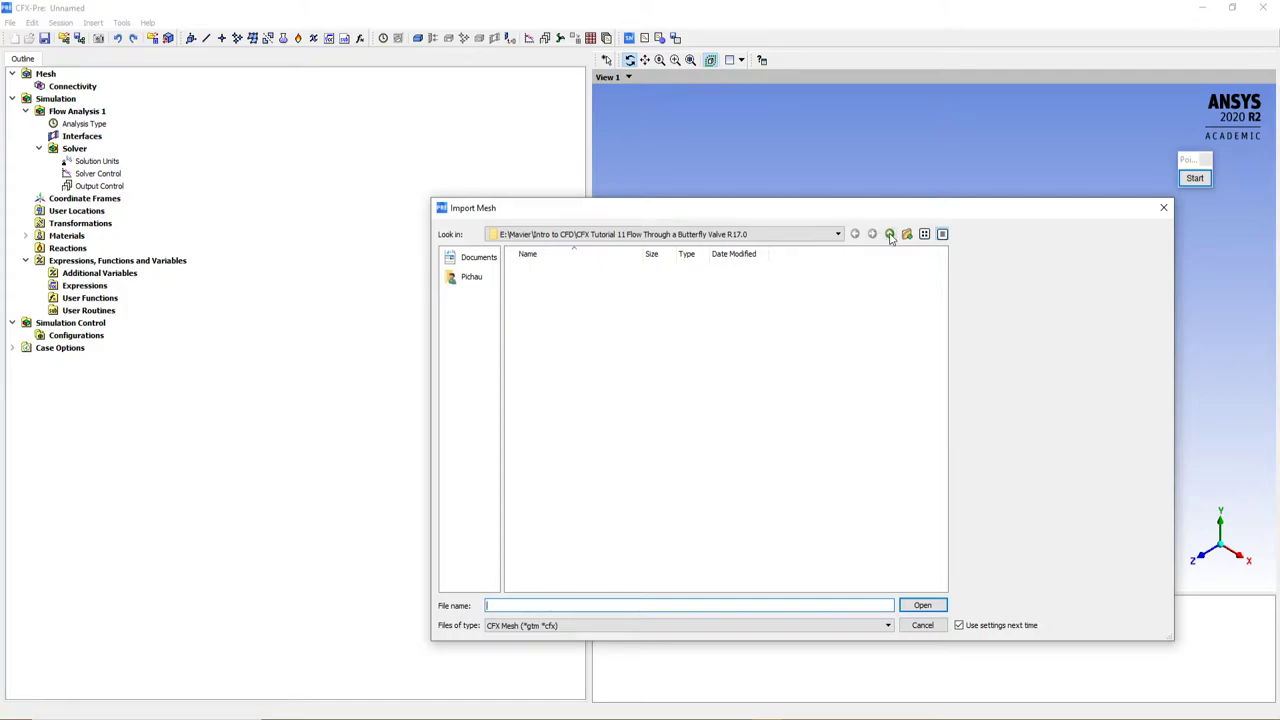
click(922, 626)
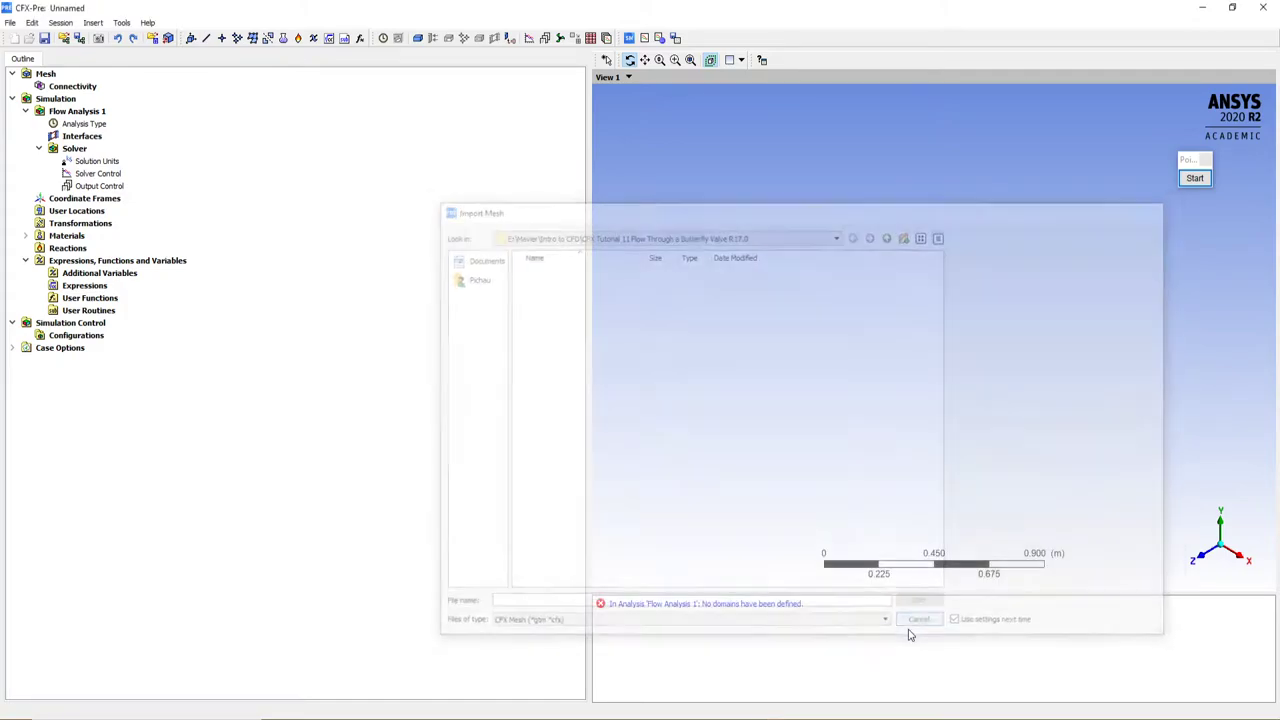
Step: In File Explorer, extract pipe_valve_r170.zip in place inside the CFX Tutorial 11 Flow Through a Butterfly Valve R17.0 folder
key(super+e)
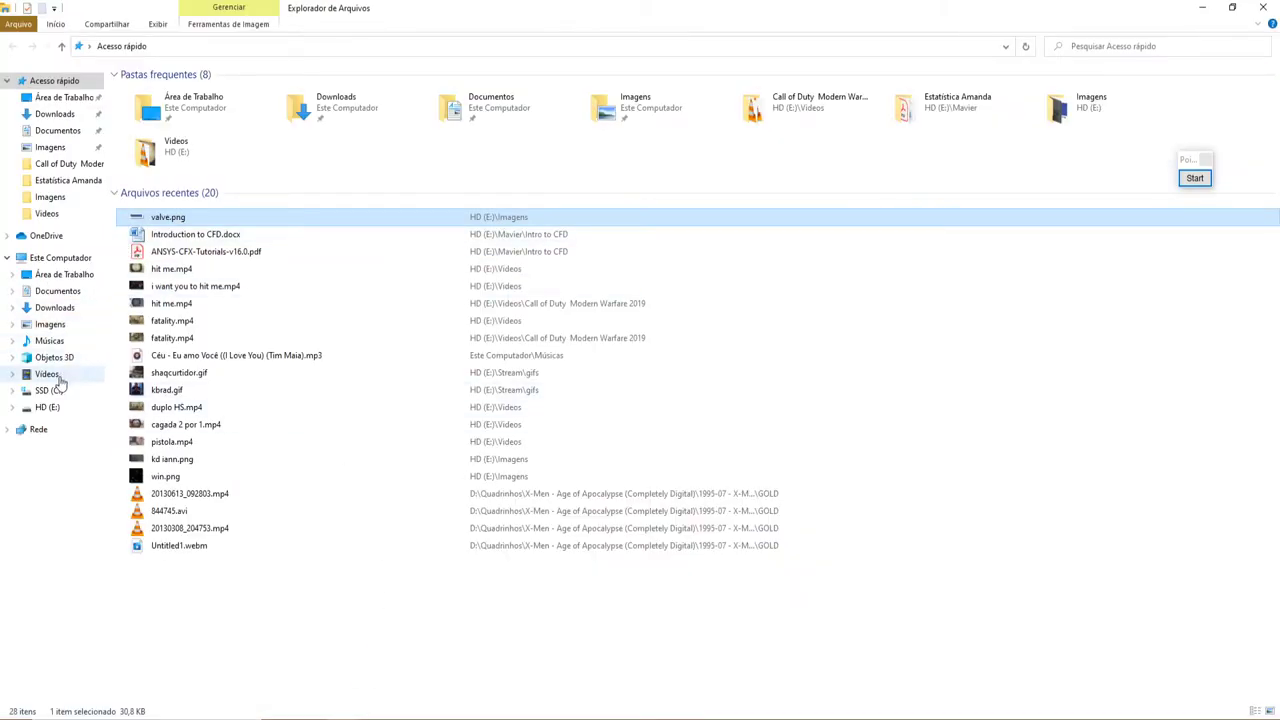
click(47, 407)
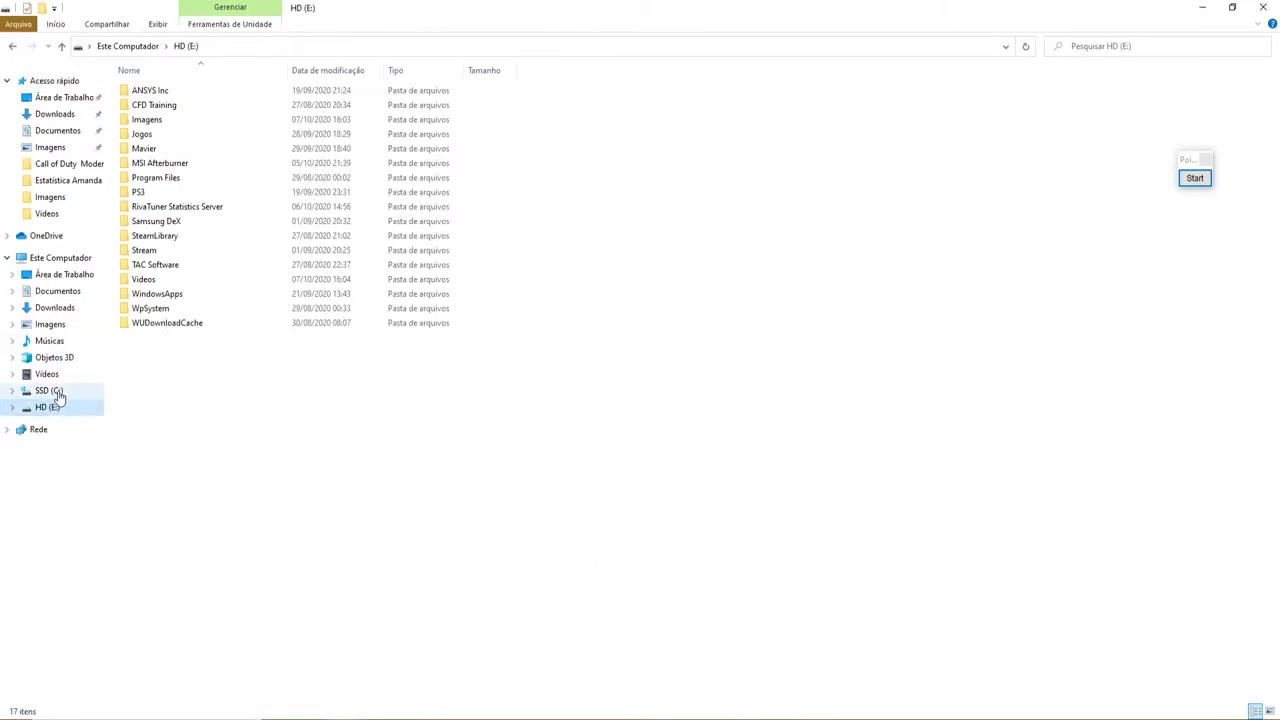
double_click(157, 149)
double_click(157, 104)
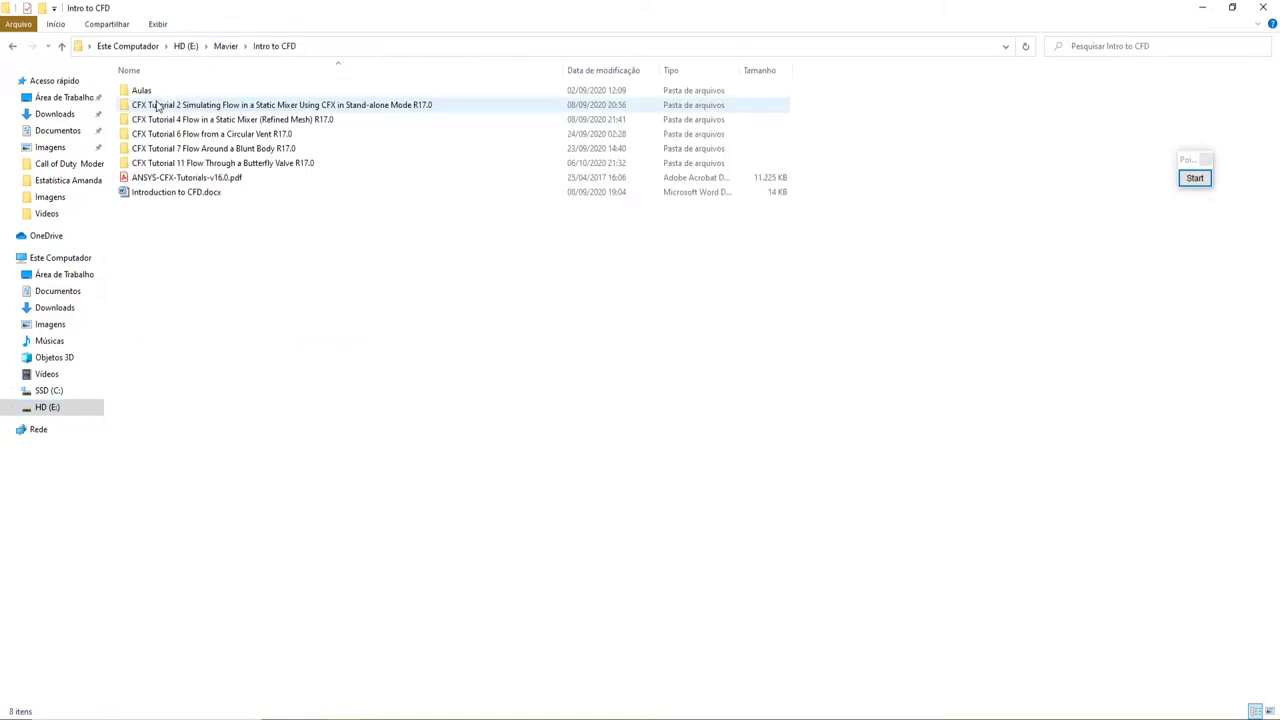
double_click(254, 163)
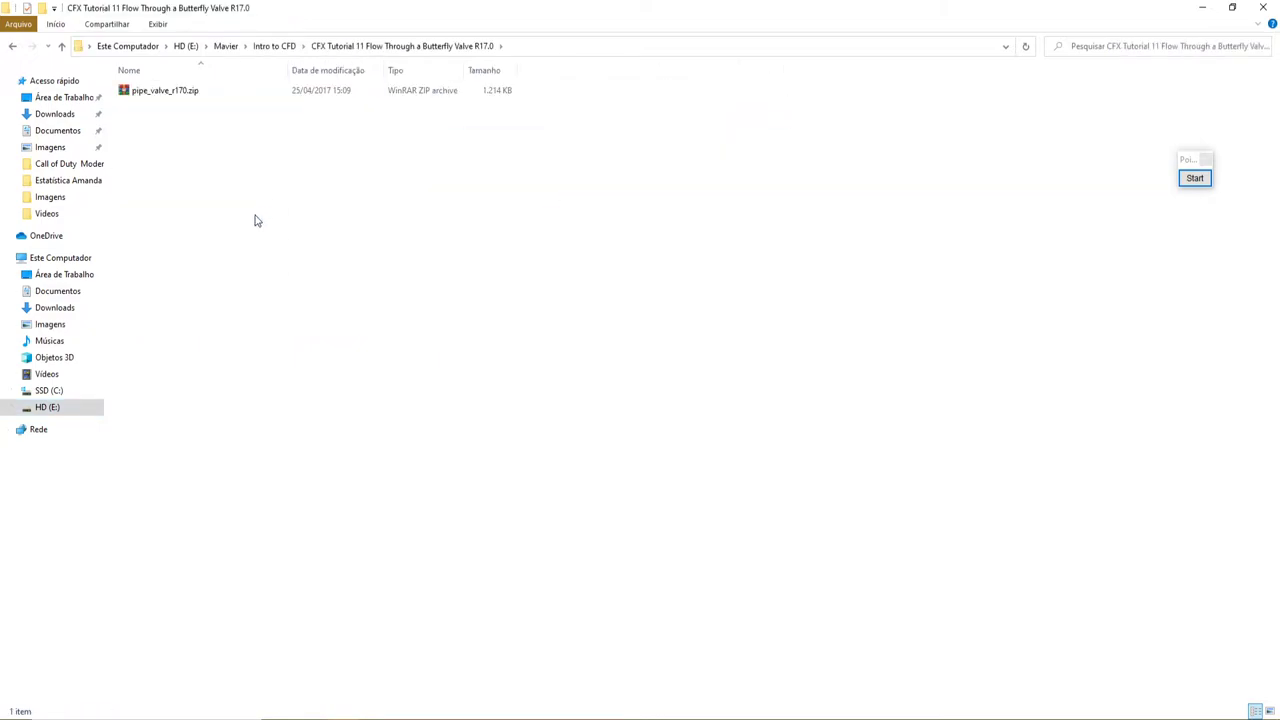
right_click(178, 93)
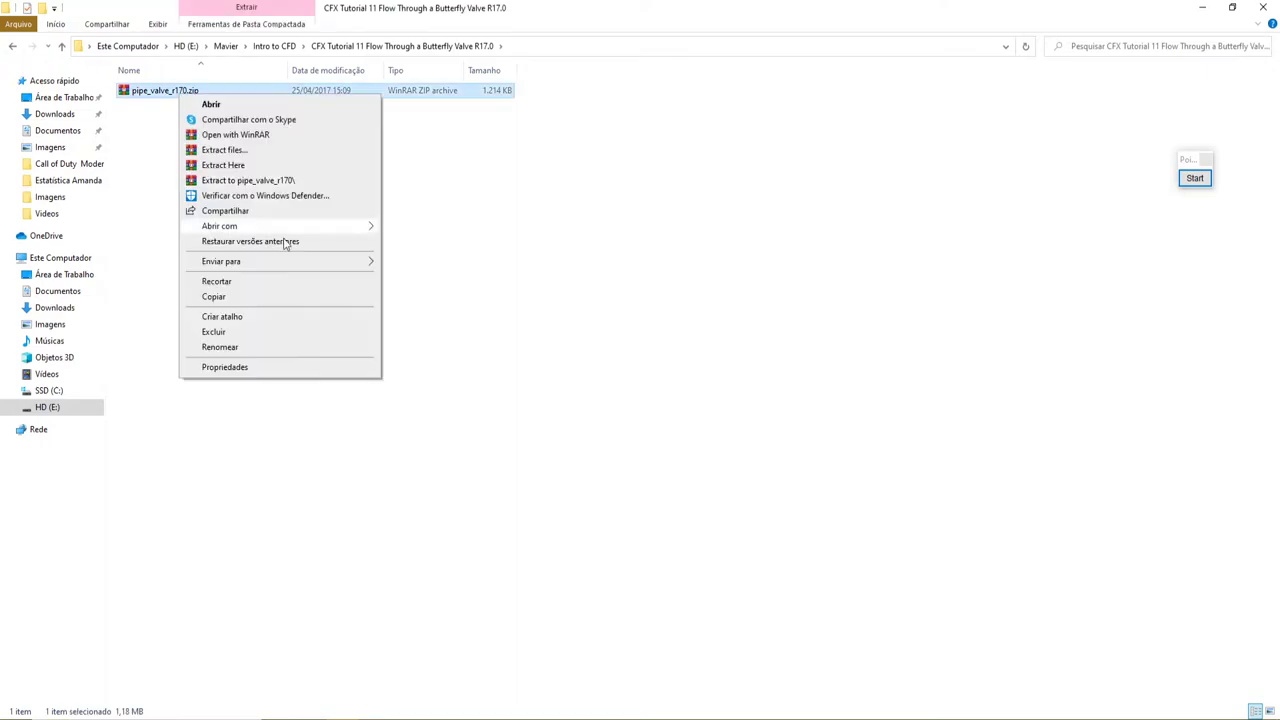
click(237, 165)
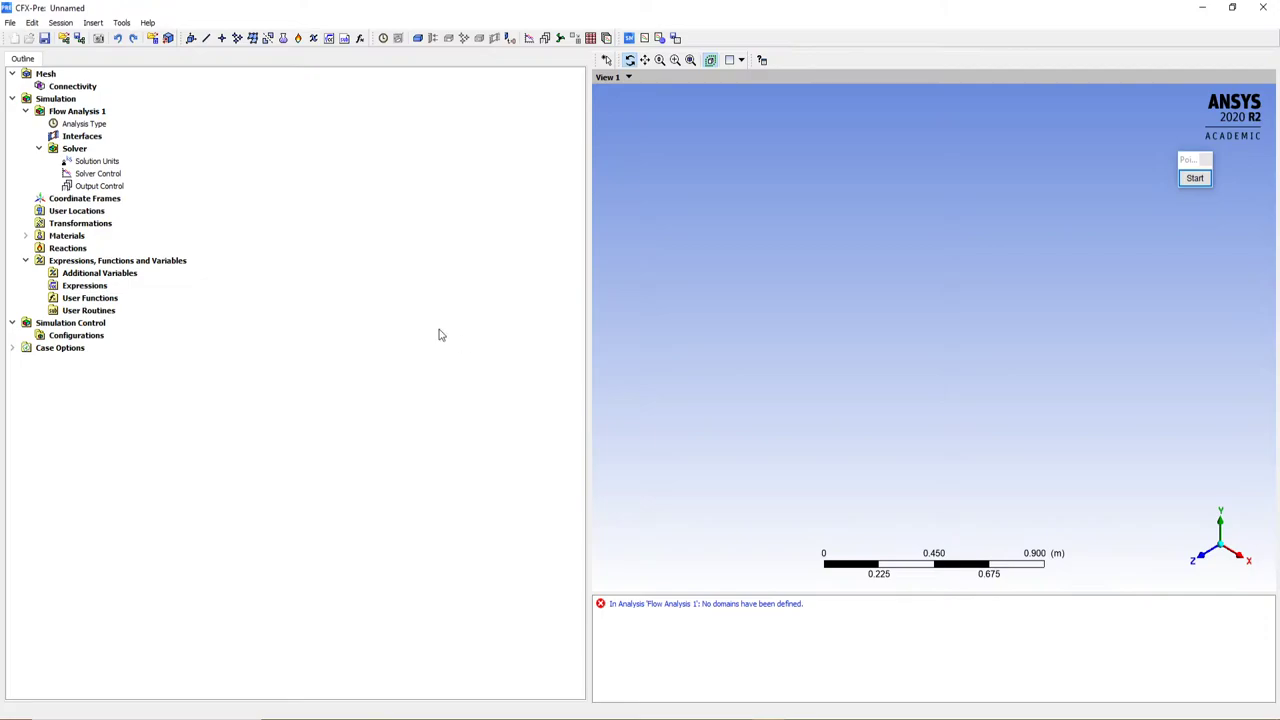
Step: Import the CFX mesh PipeValveMesh.gtm from the working directory into the CFX-Pre case
click(10, 22)
mouse_move(74, 148)
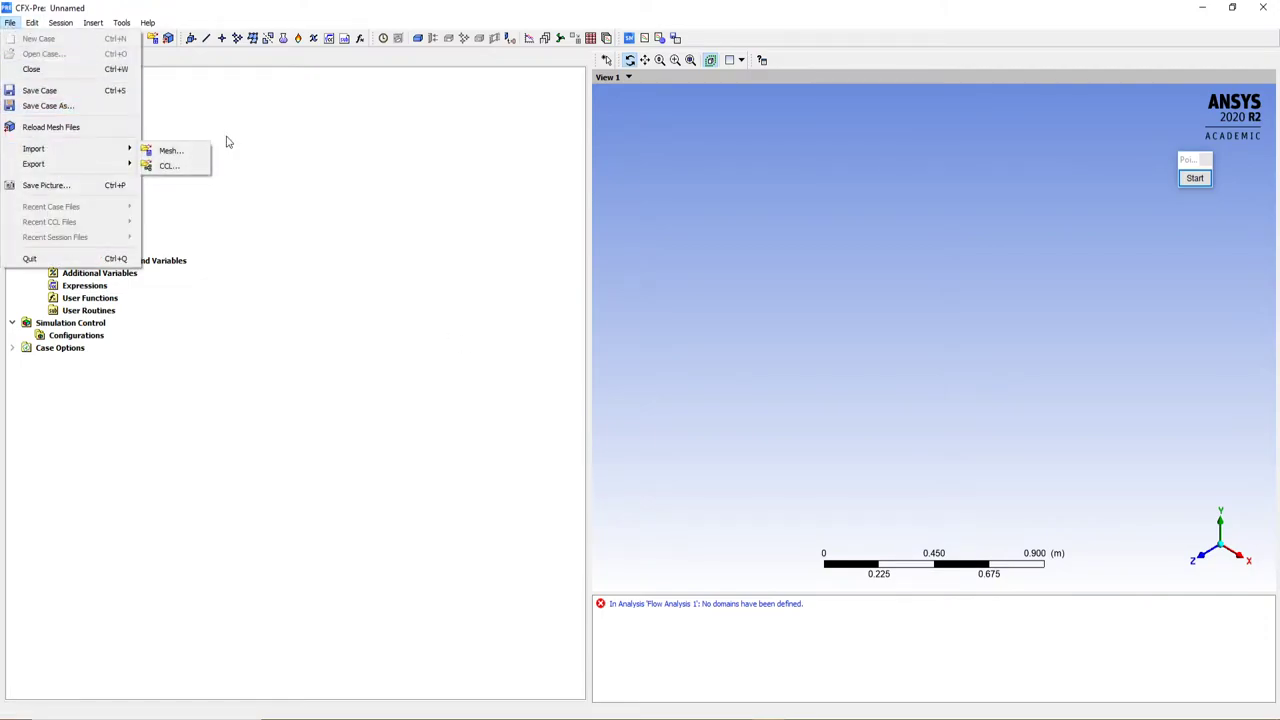
click(172, 150)
click(551, 270)
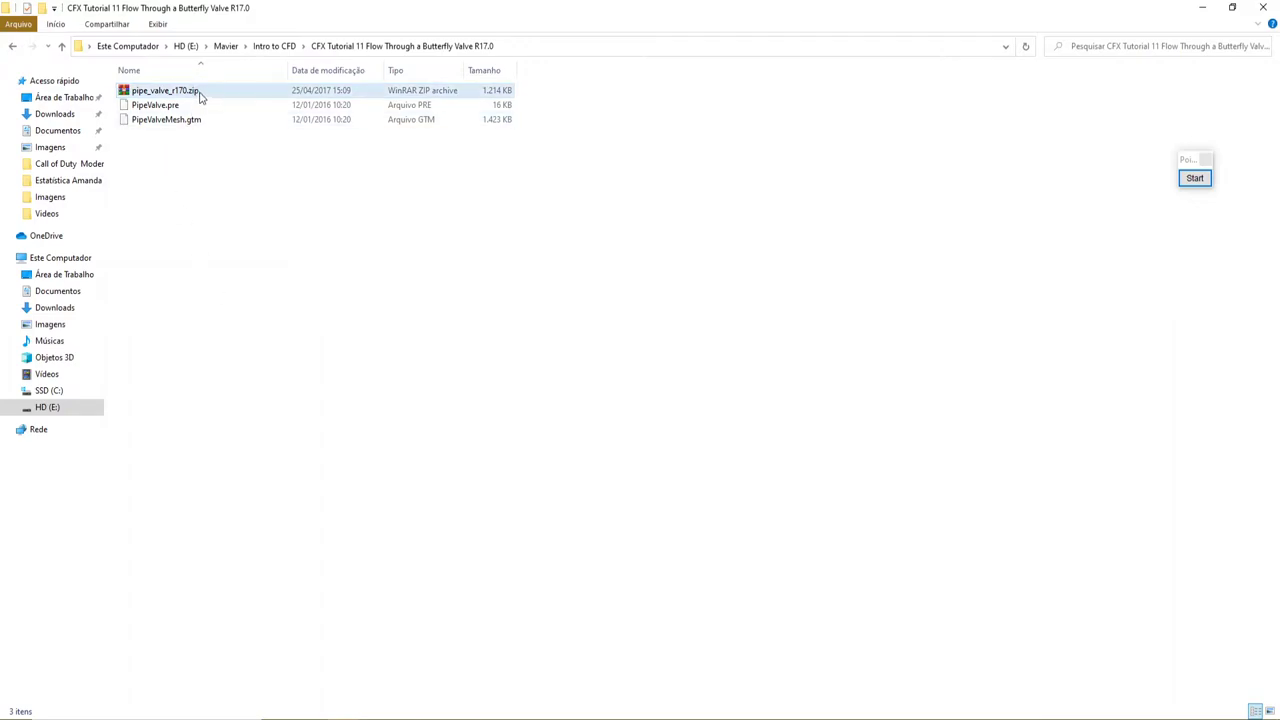
click(199, 95)
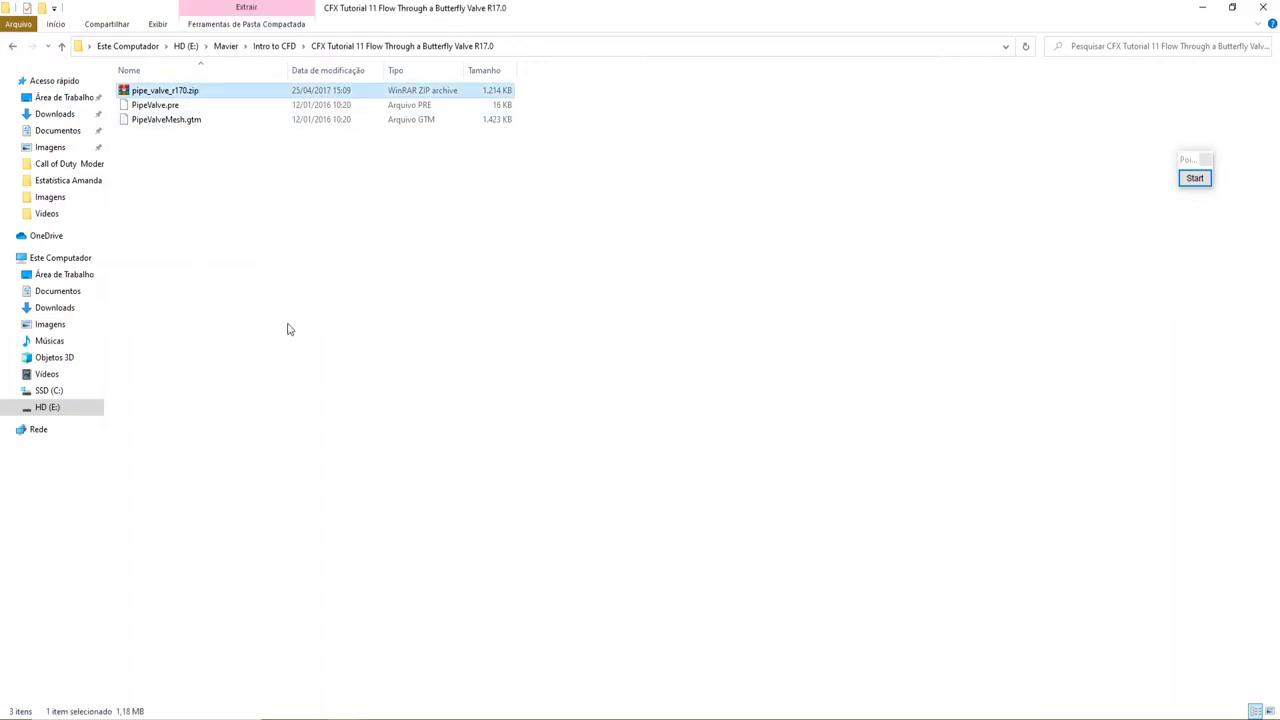
mouse_move(760, 716)
click(826, 688)
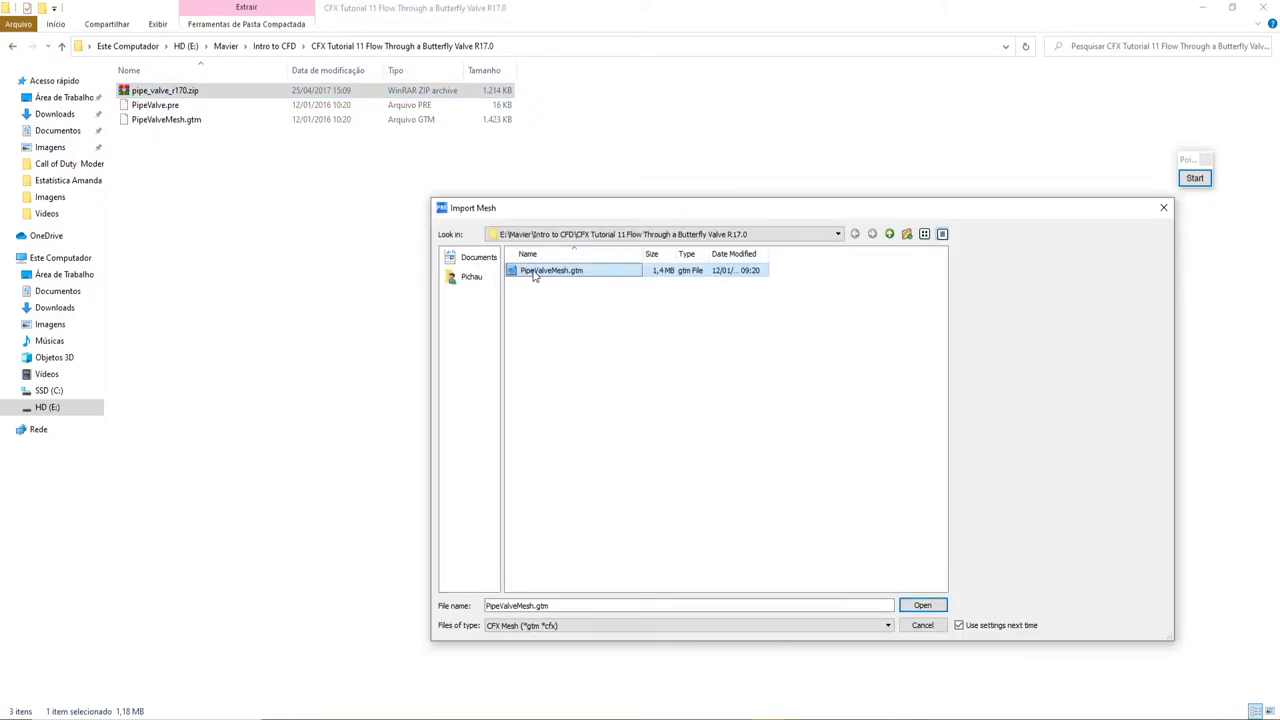
click(922, 606)
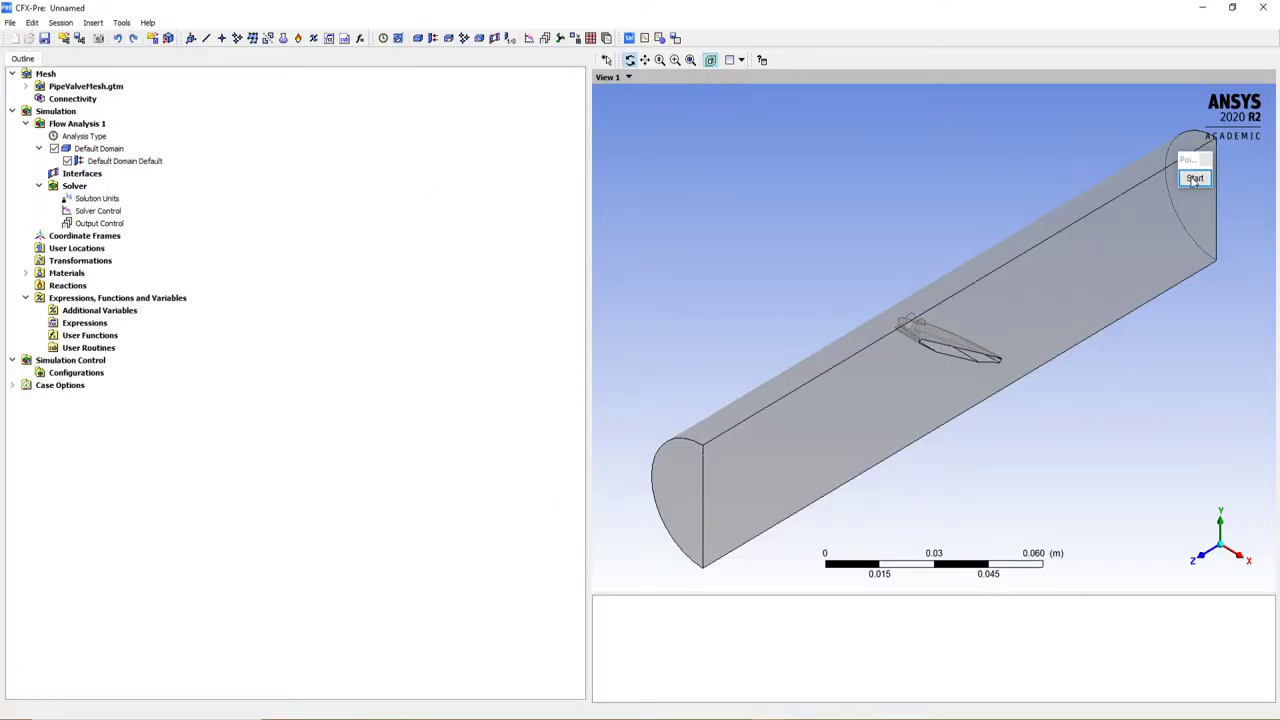
drag(1083, 329, 950, 318)
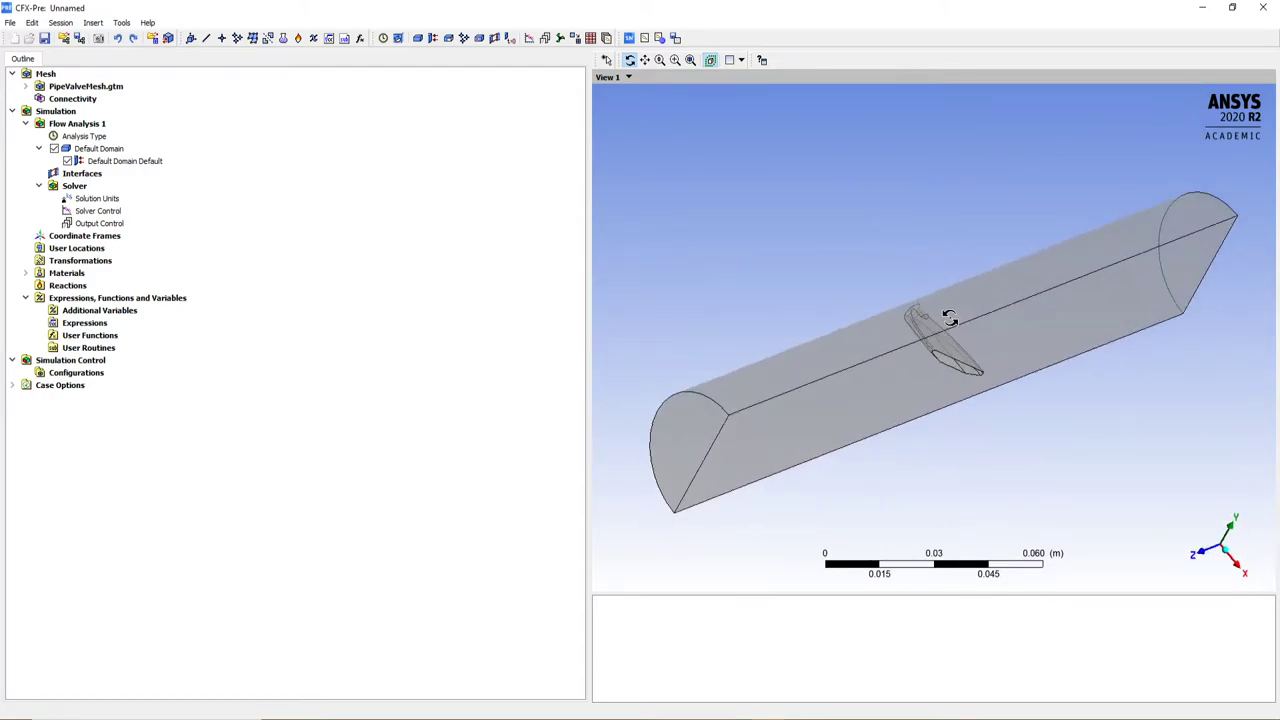
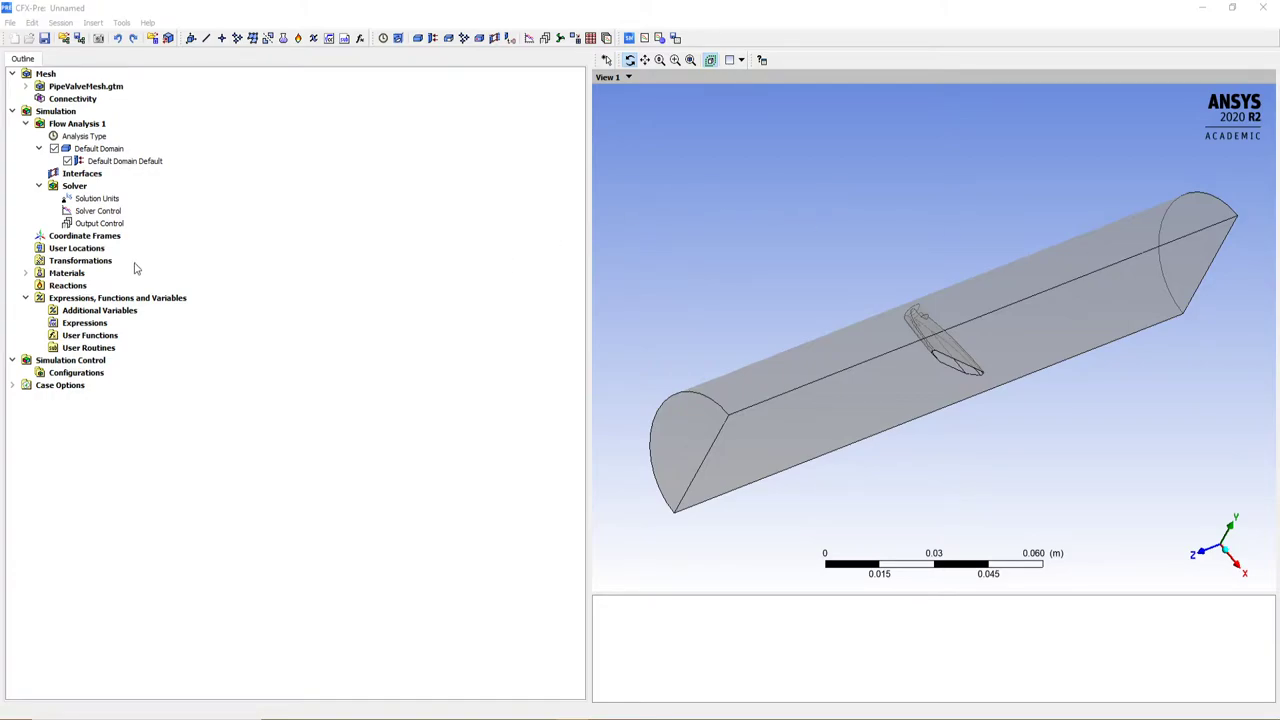
right_click(60, 276)
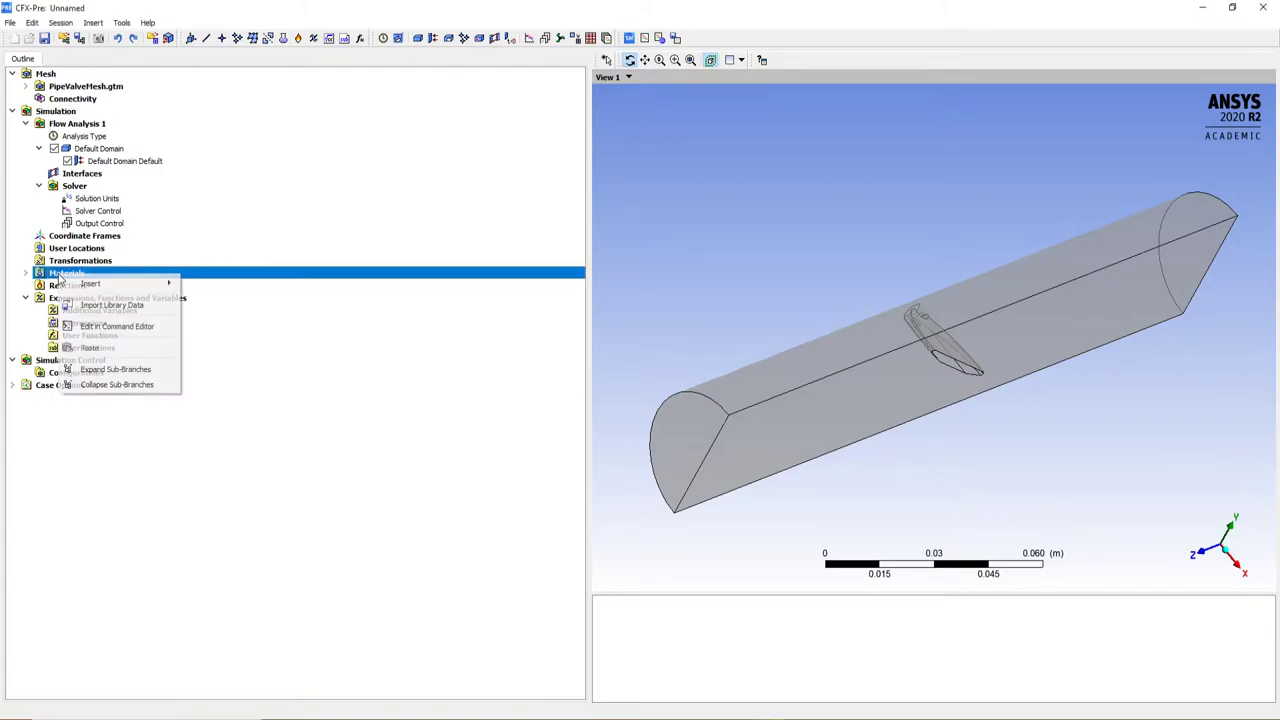
mouse_move(125, 287)
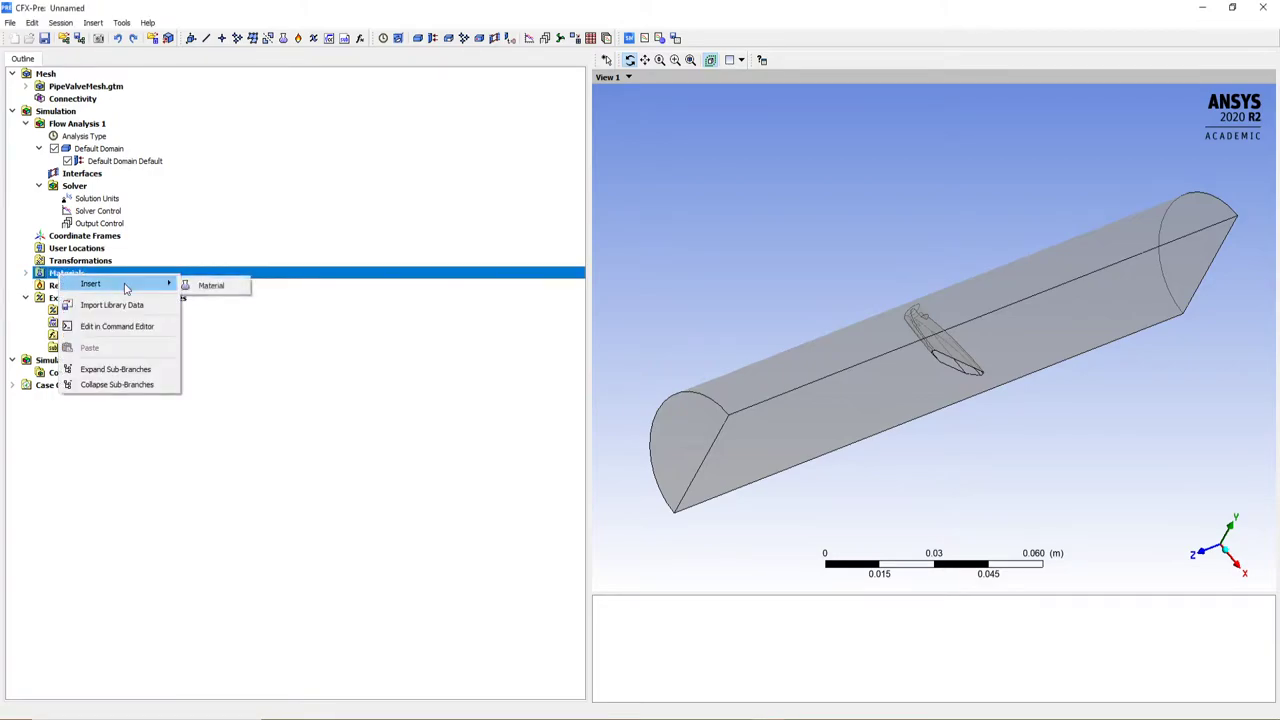
click(210, 285)
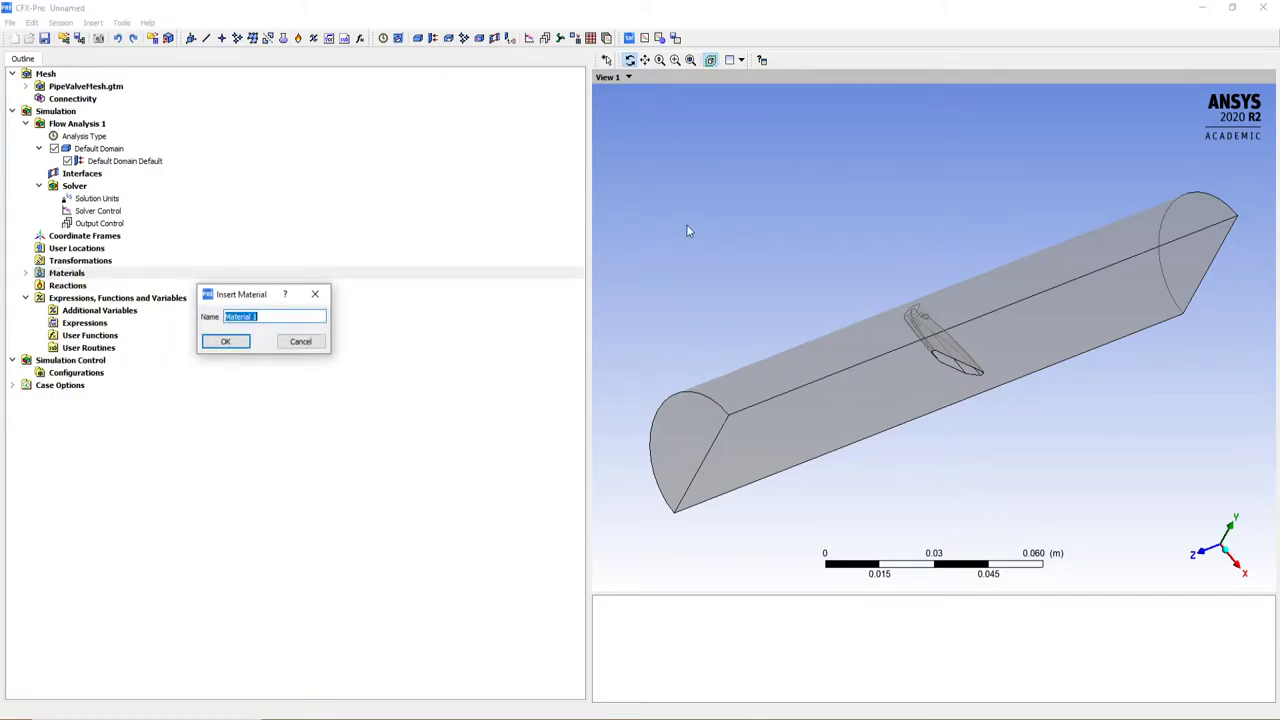
text(Saand Fully Coupled)
key(Return)
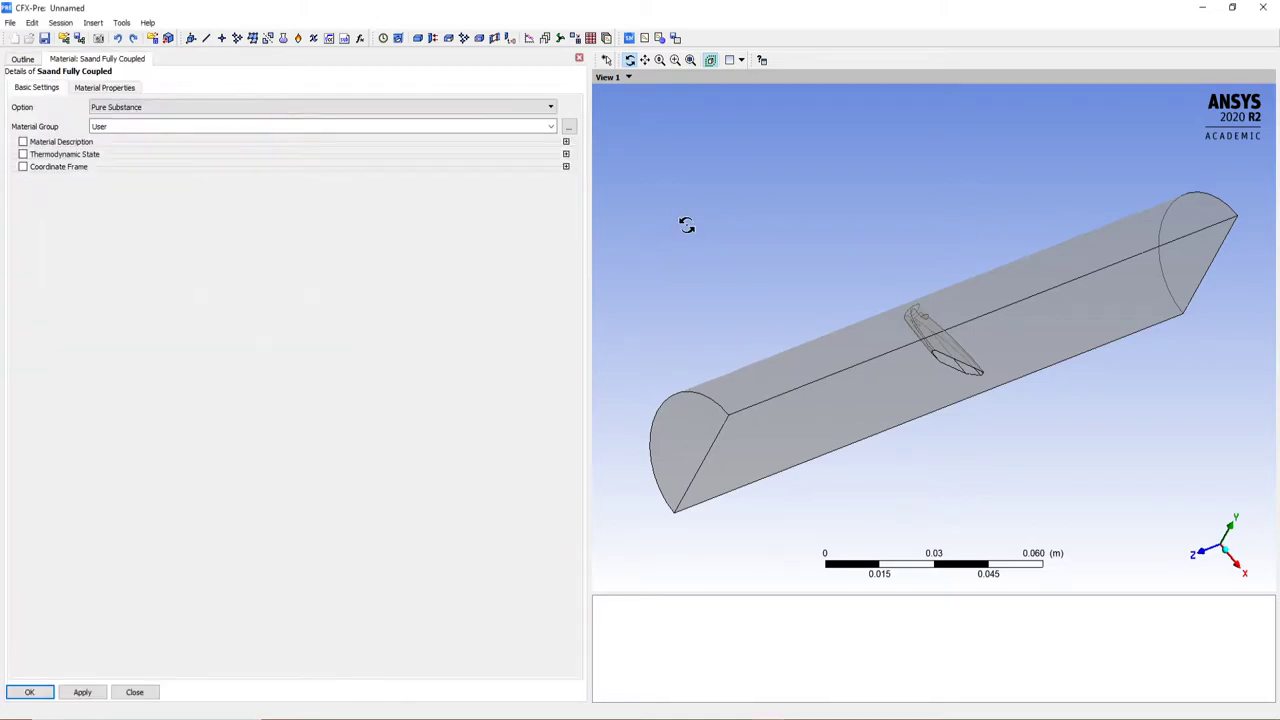
click(134, 692)
Step: Insert a new material named Sand Fully Coupled
right_click(70, 275)
mouse_move(125, 280)
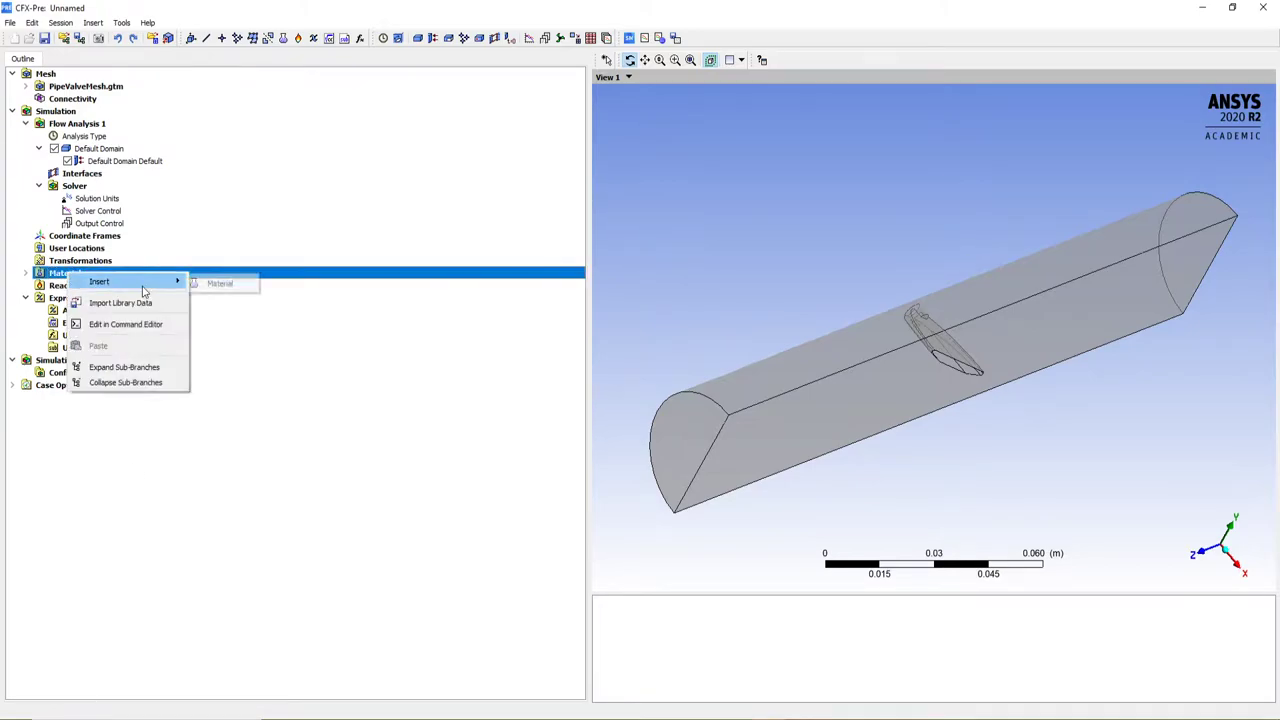
click(218, 281)
text(Sand )
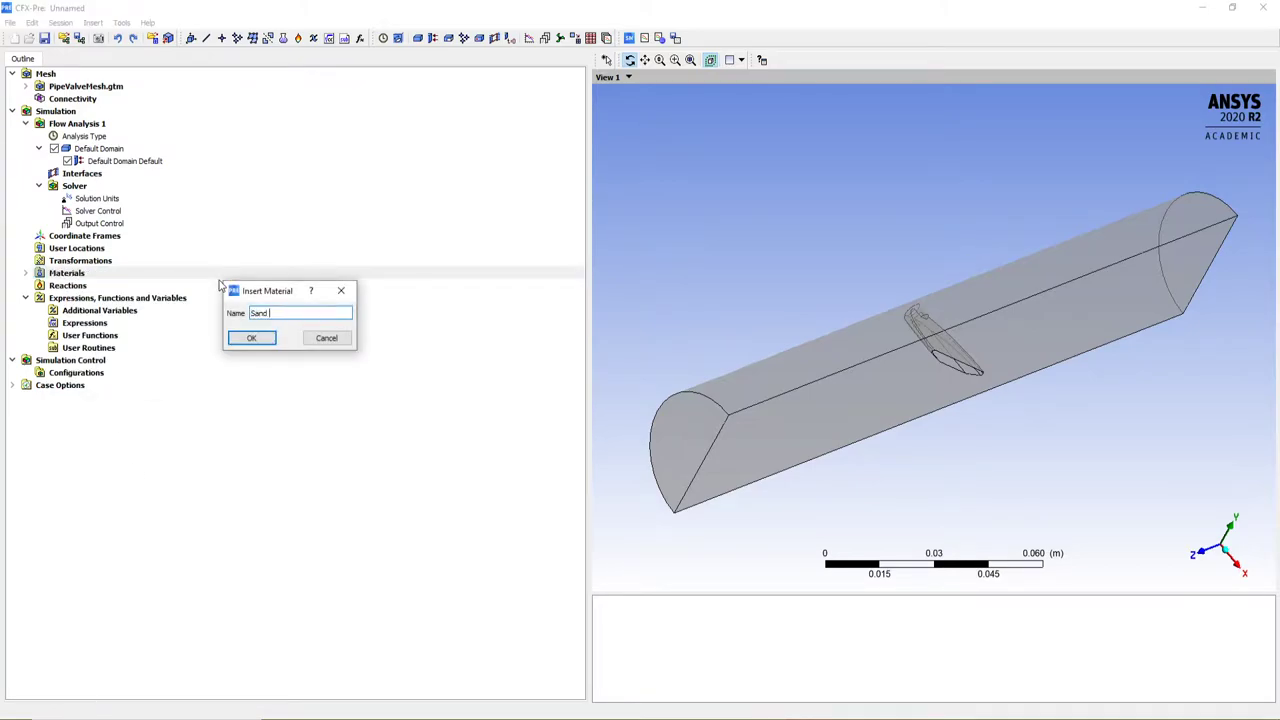
text(Fully Coupled)
key(Return)
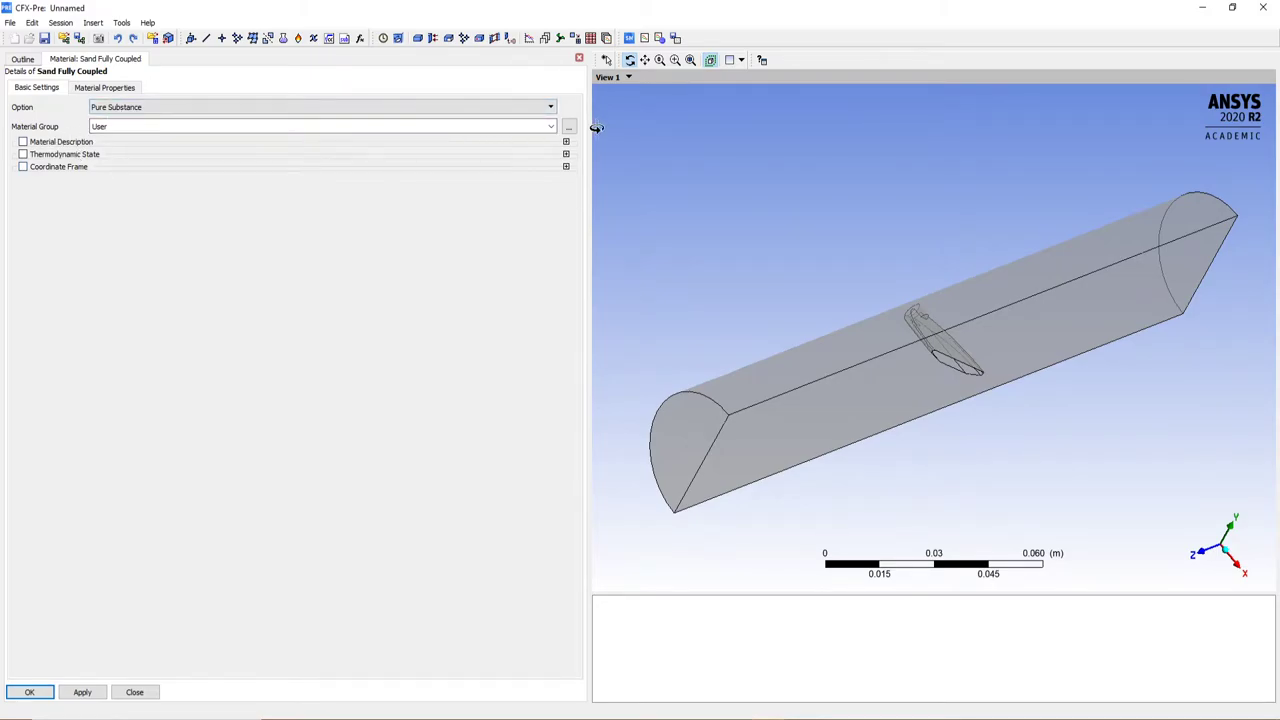
Step: Assign Sand Fully Coupled to the Particle Solids material group and enable its thermodynamic state as Solid
click(318, 126)
scroll(217, 186, down, 3)
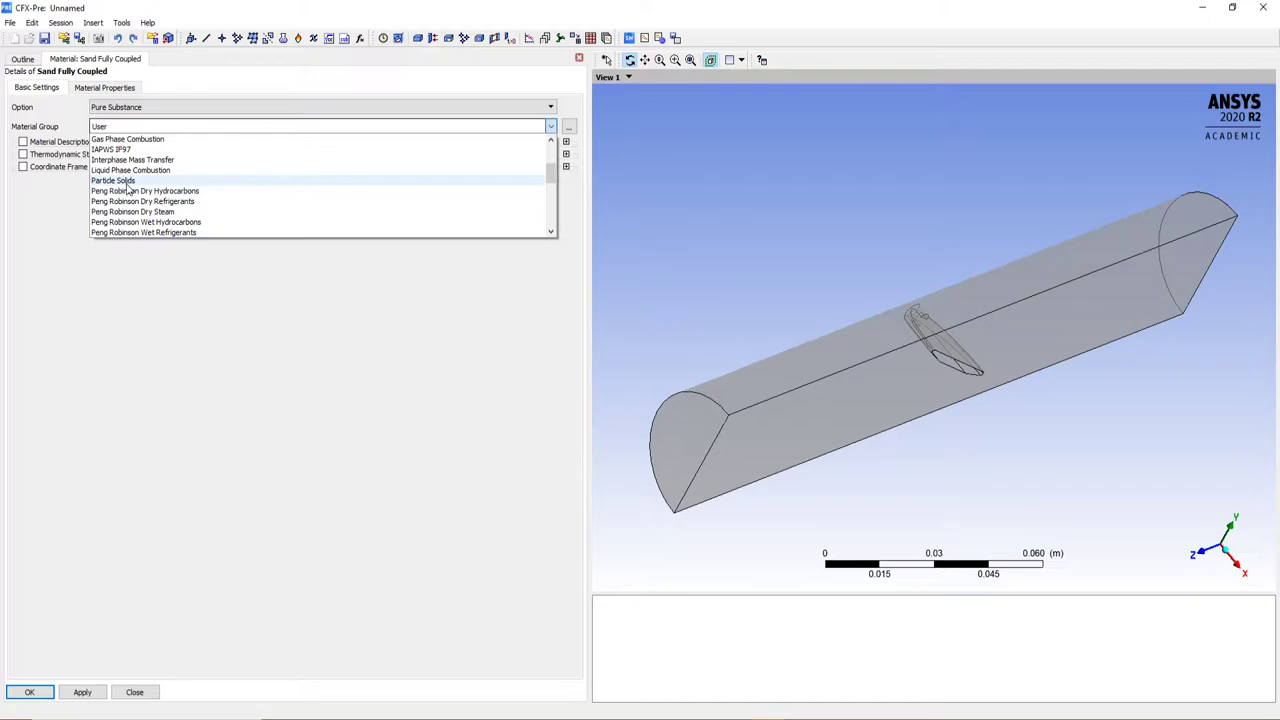
click(128, 181)
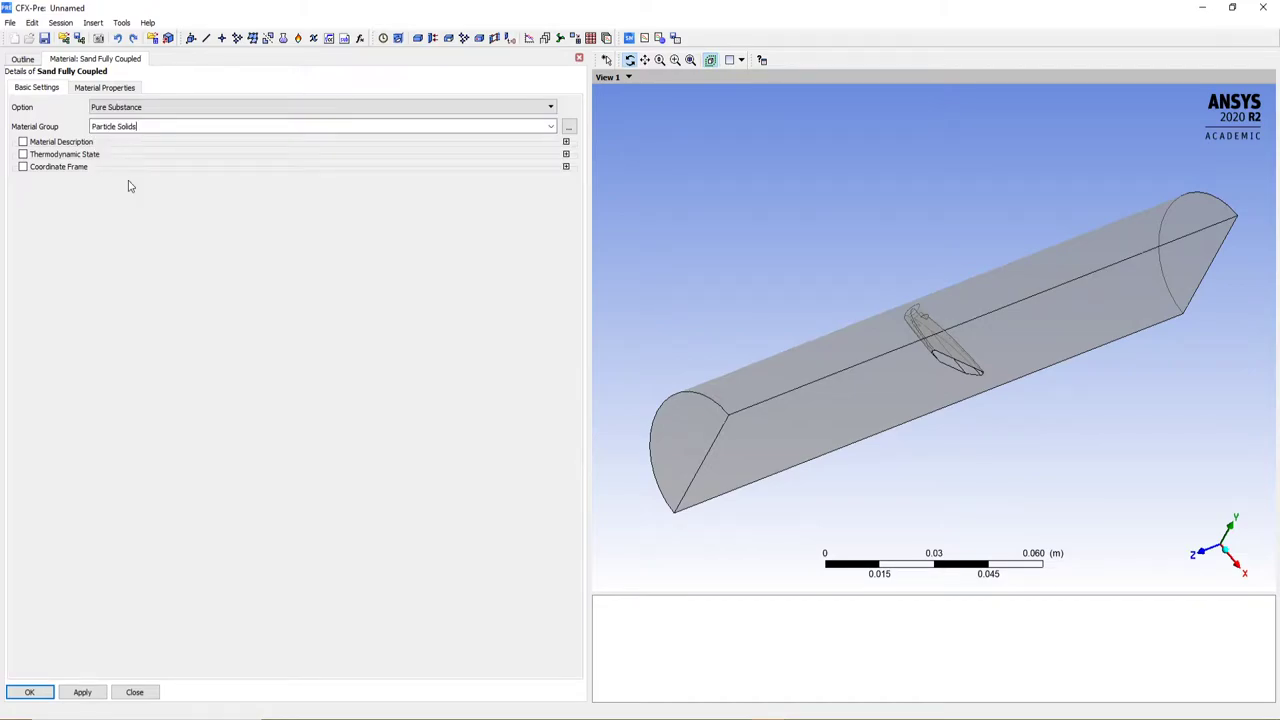
click(23, 155)
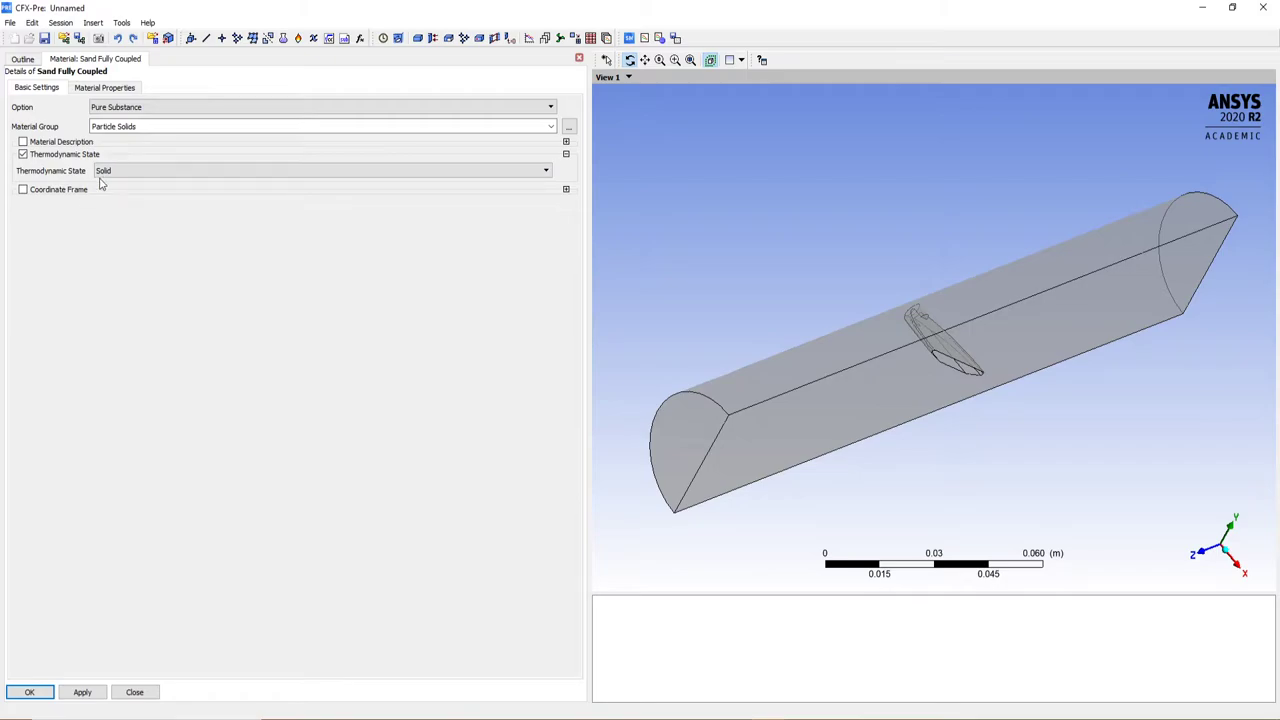
Step: Set the density of Sand Fully Coupled to 2300 kg m^-3
click(106, 88)
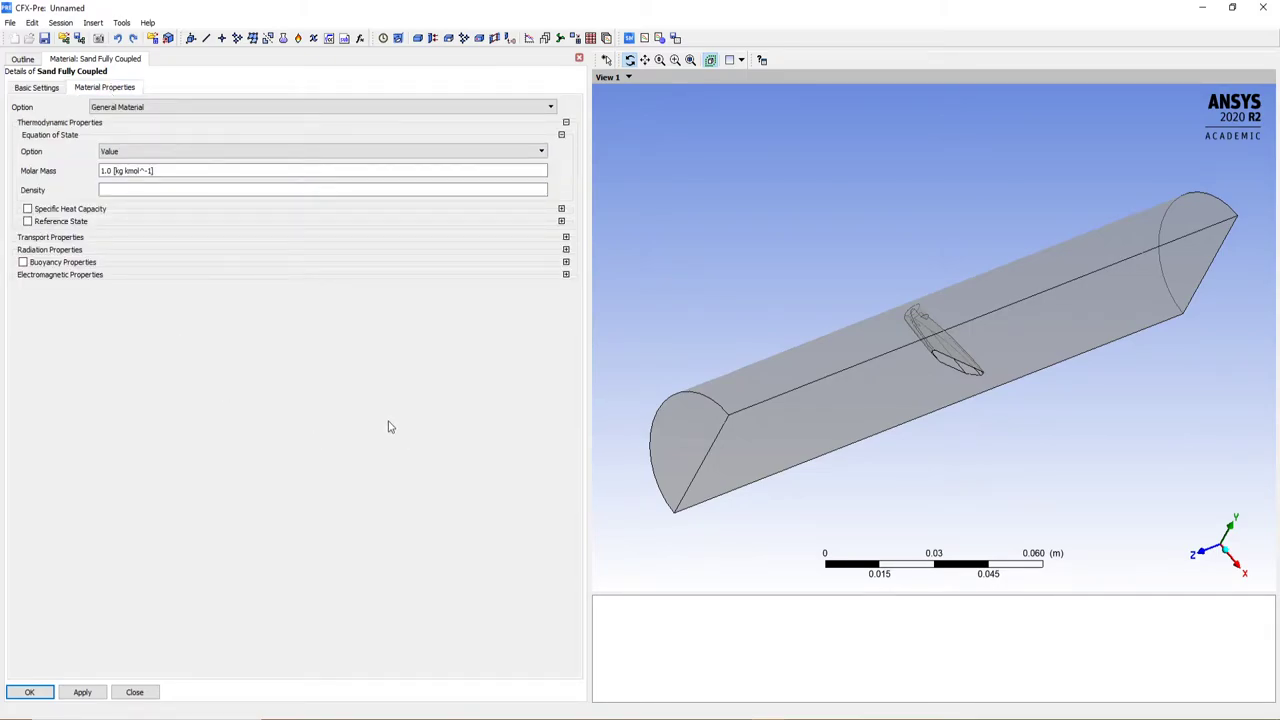
click(133, 192)
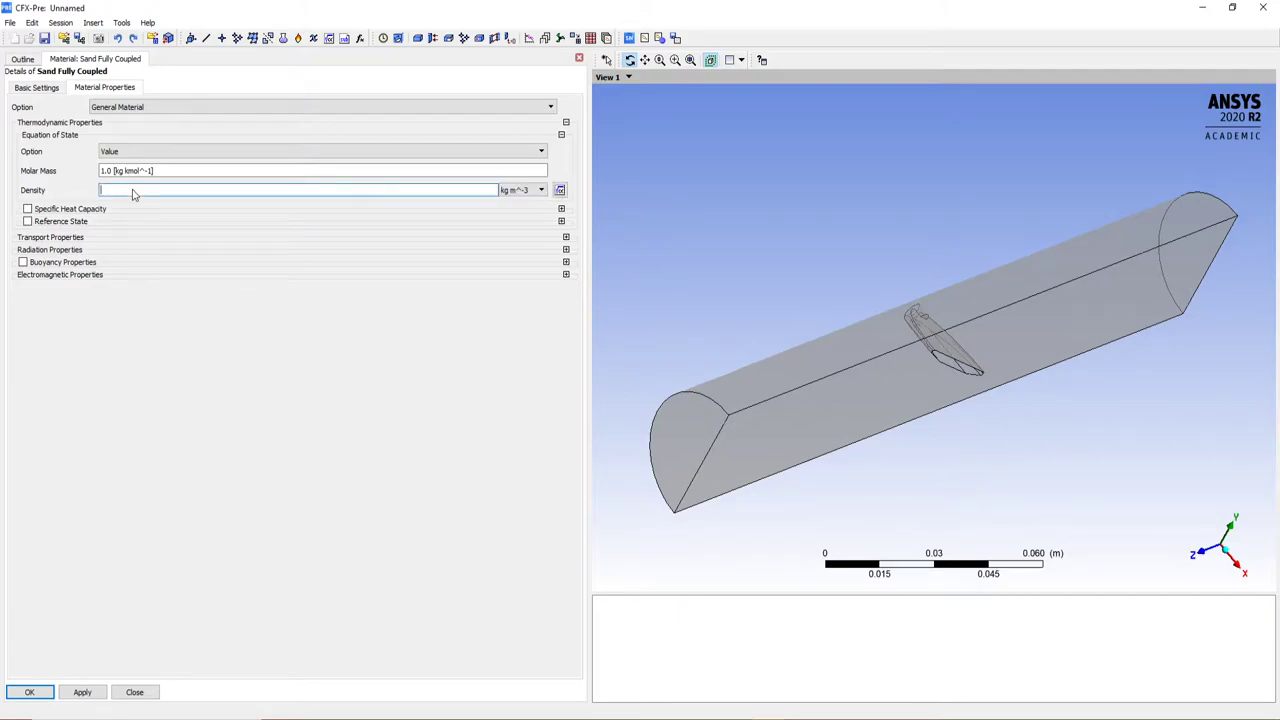
text(2300)
click(240, 338)
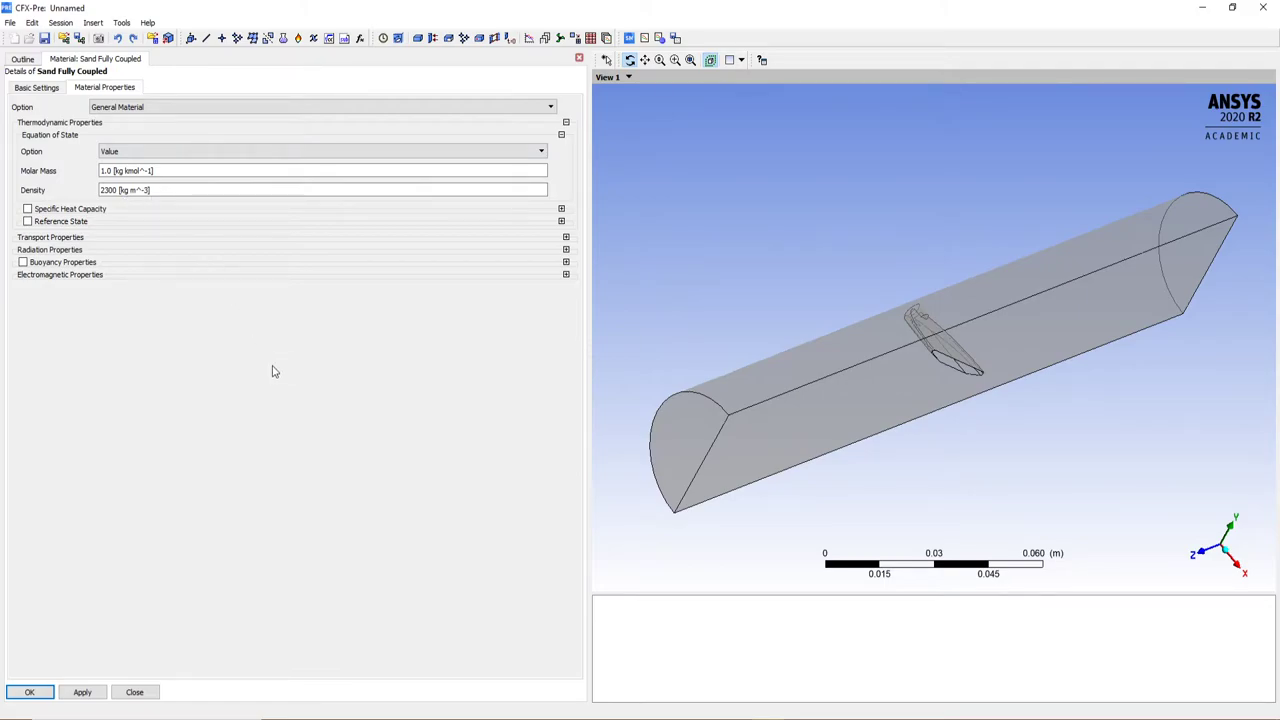
Step: Enable specific heat capacity for Sand Fully Coupled with the Value option and set it to 0 J kg^-1 K^-1
click(28, 209)
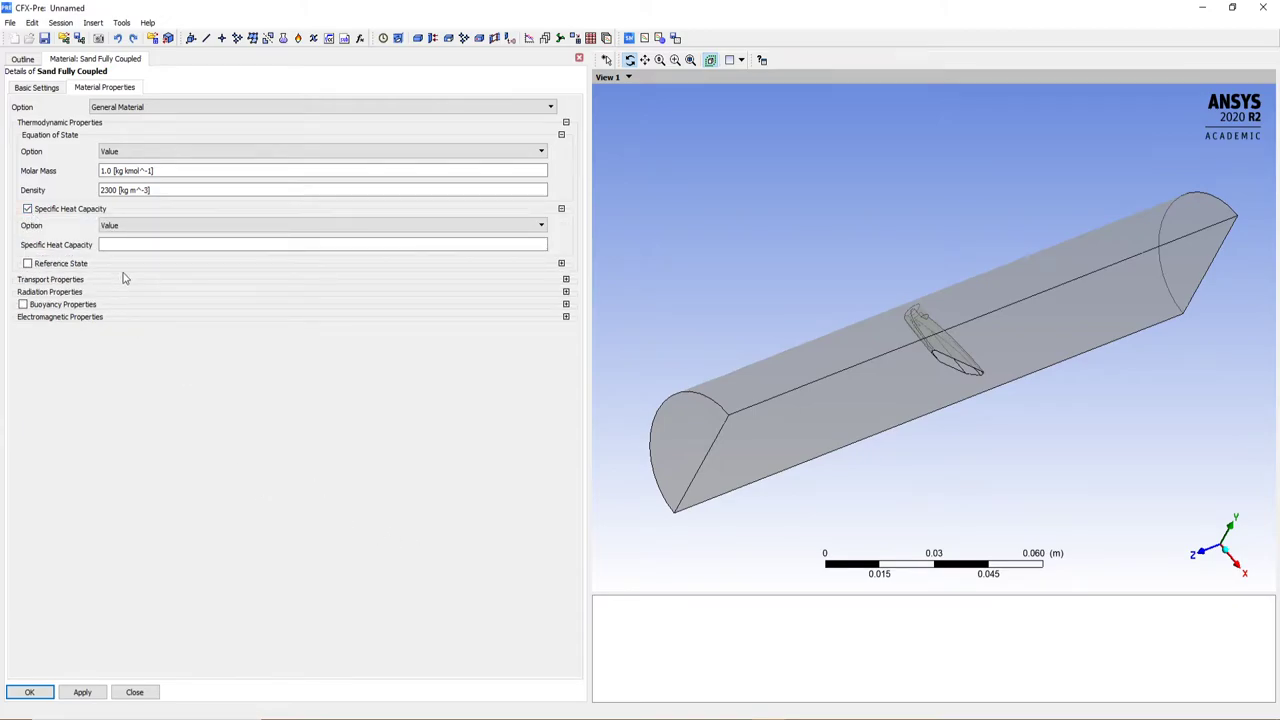
click(133, 248)
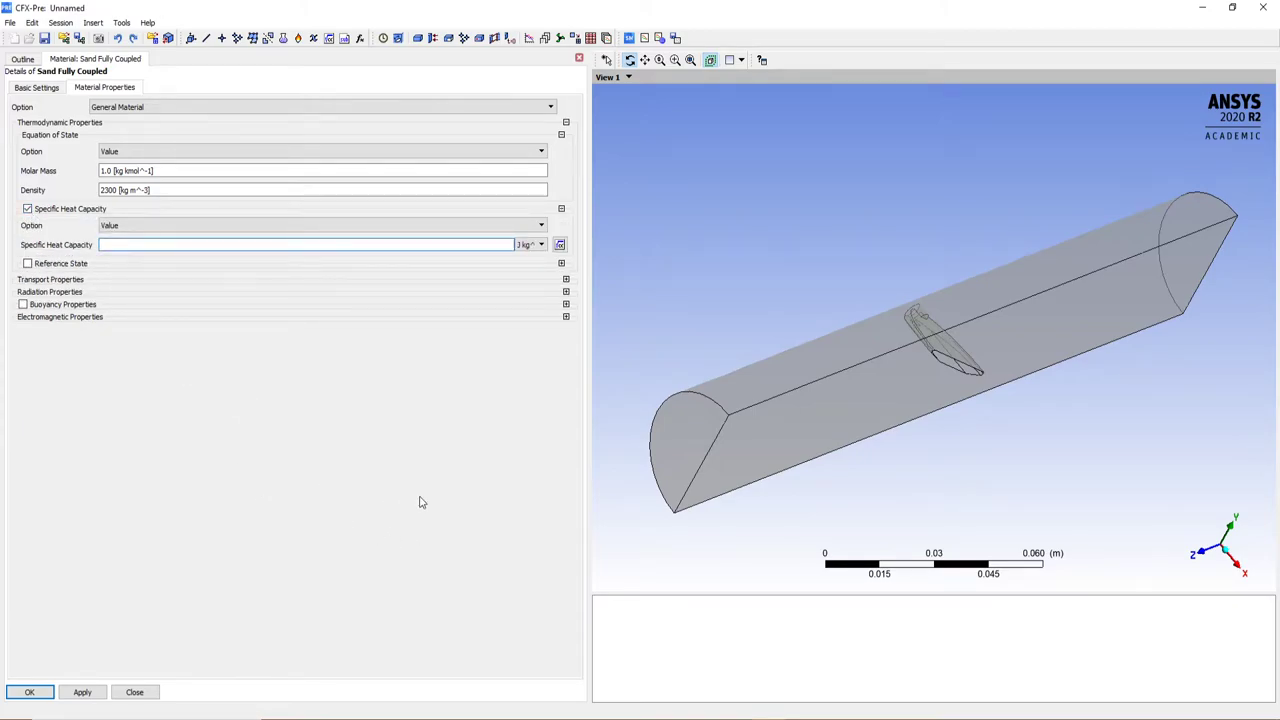
text(0)
key(Return)
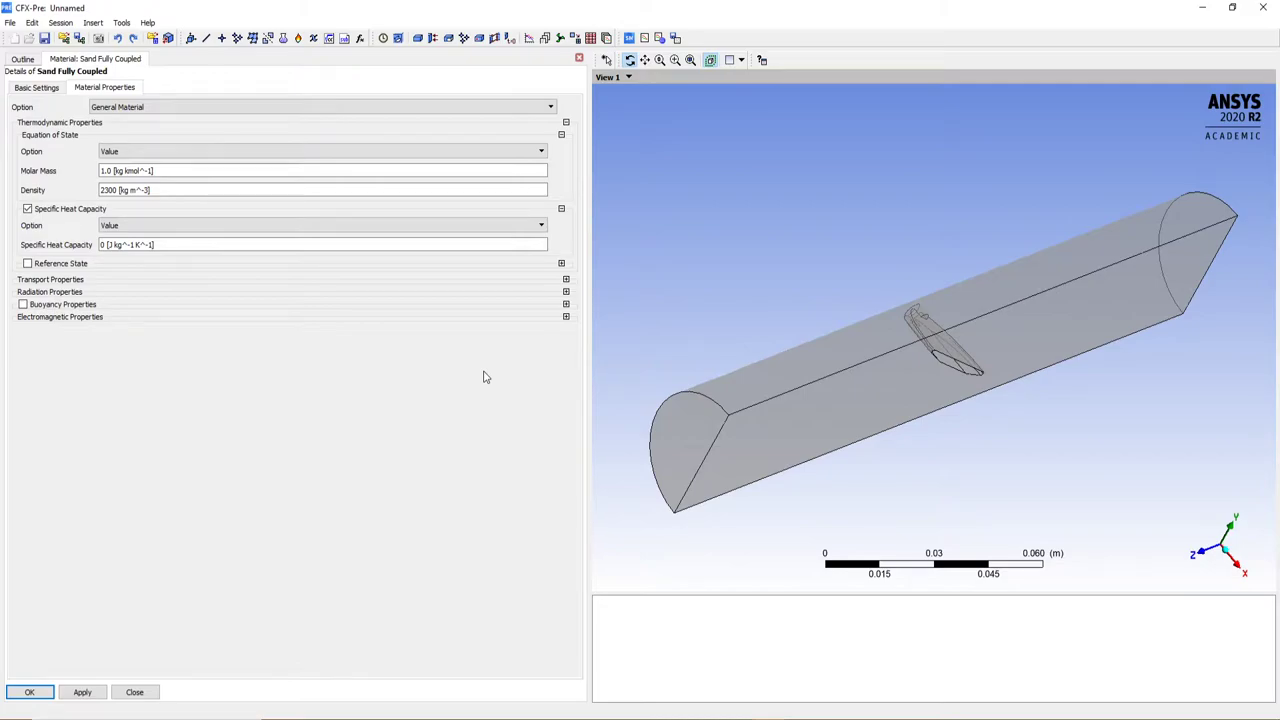
click(145, 227)
click(145, 231)
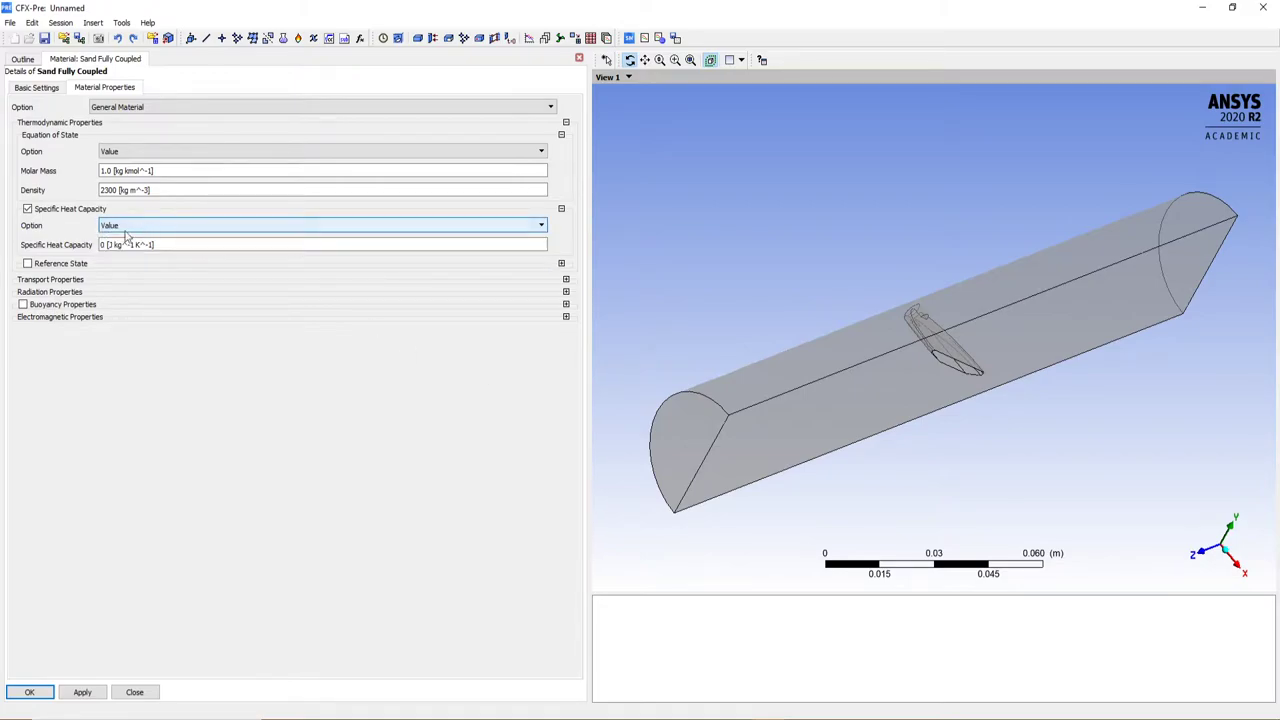
click(566, 280)
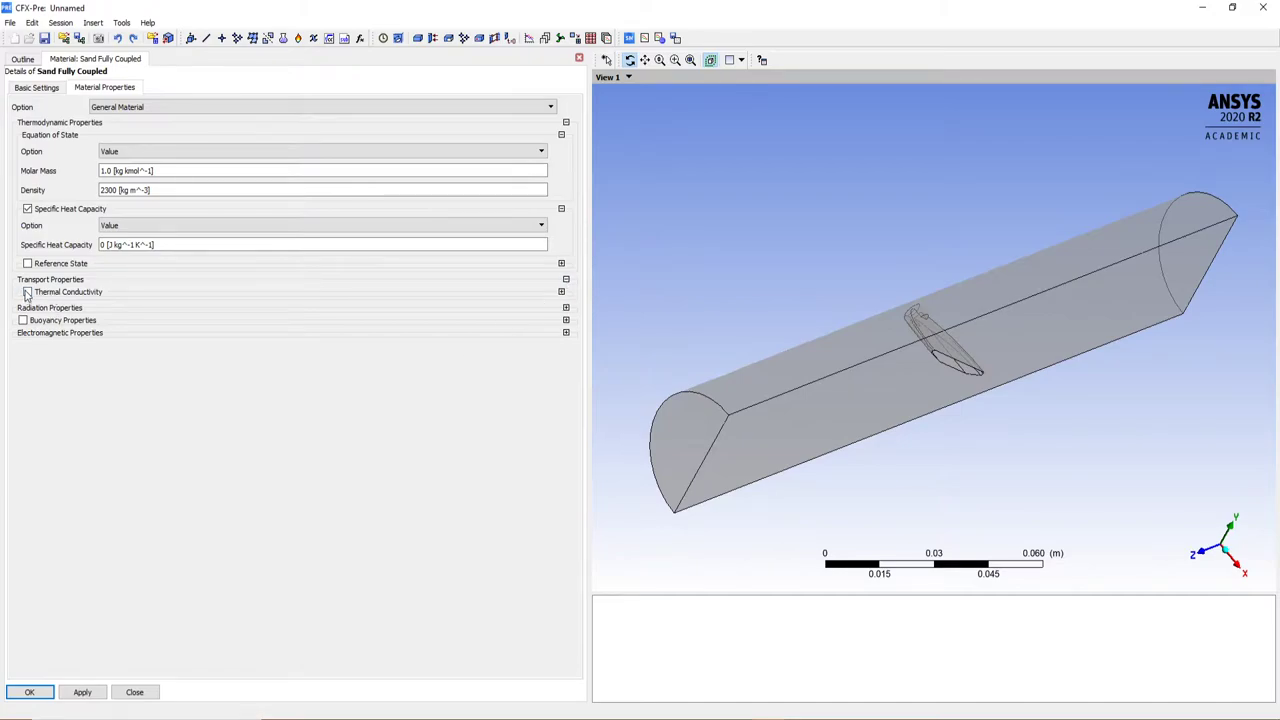
click(27, 292)
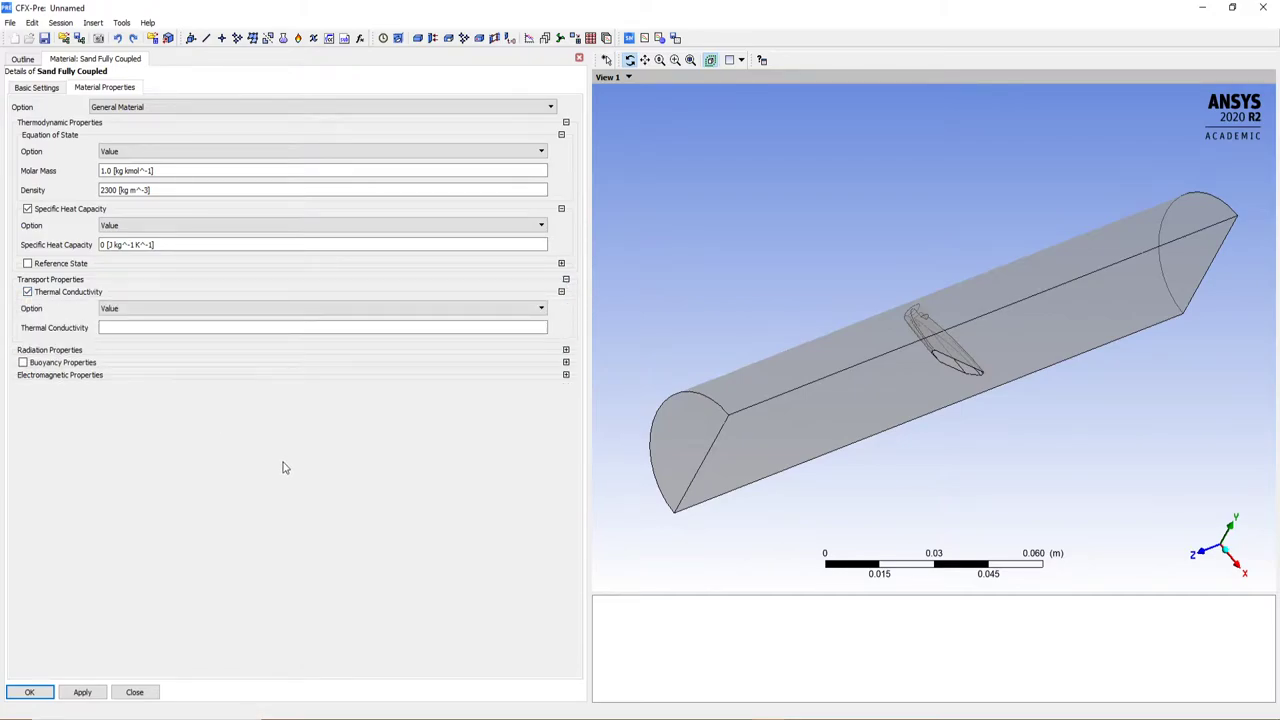
click(137, 309)
click(102, 312)
click(27, 291)
Step: Enable the material's reference state as Specified Point with a reference temperature of 300 K and save the material
click(27, 263)
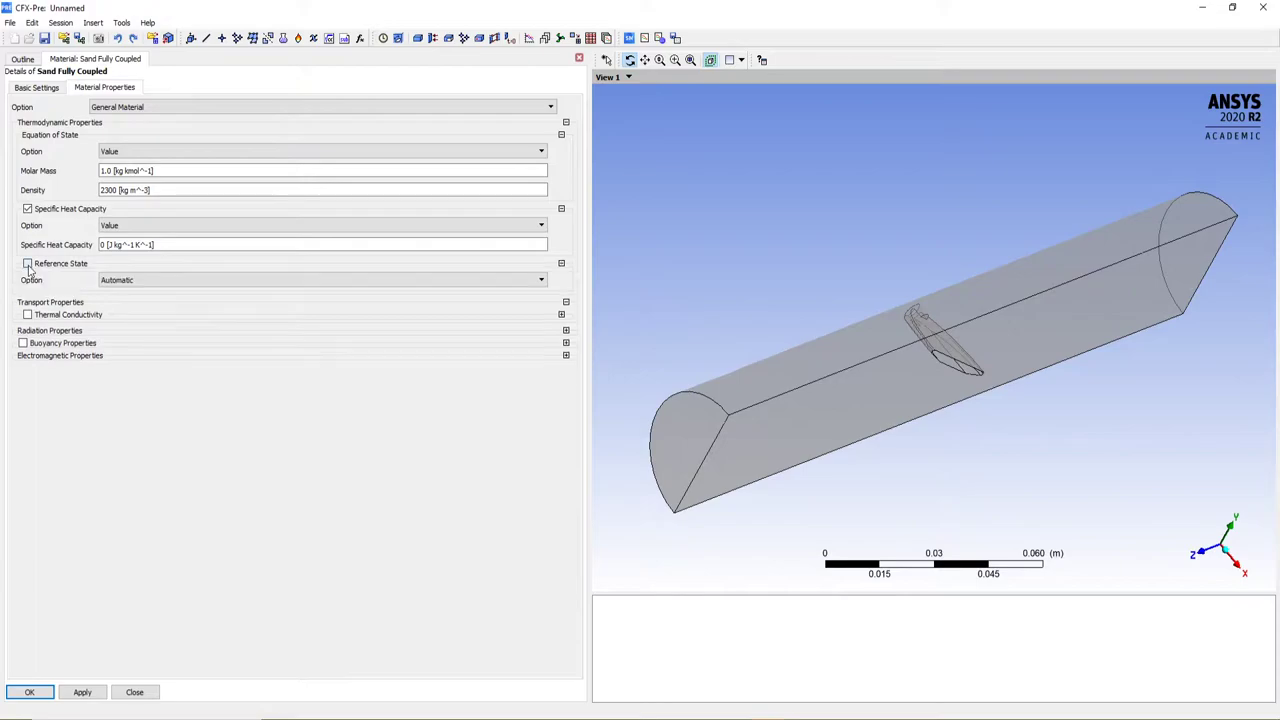
click(160, 280)
click(160, 304)
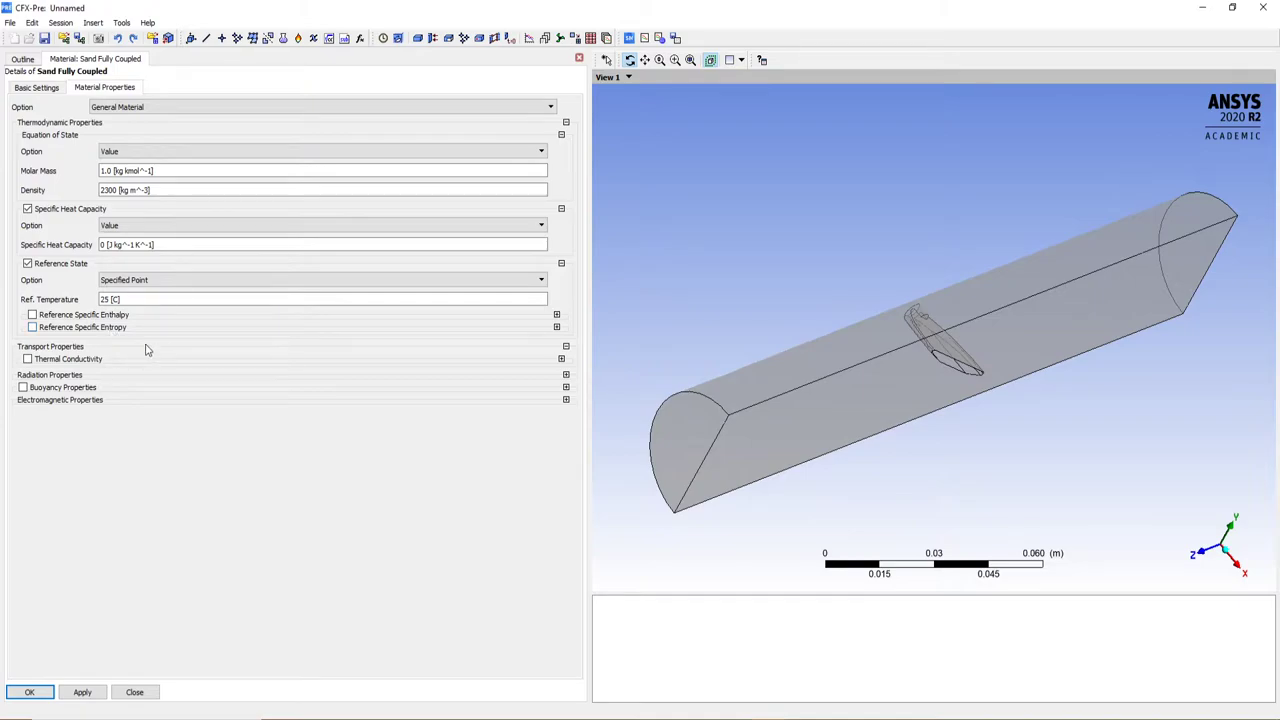
click(150, 299)
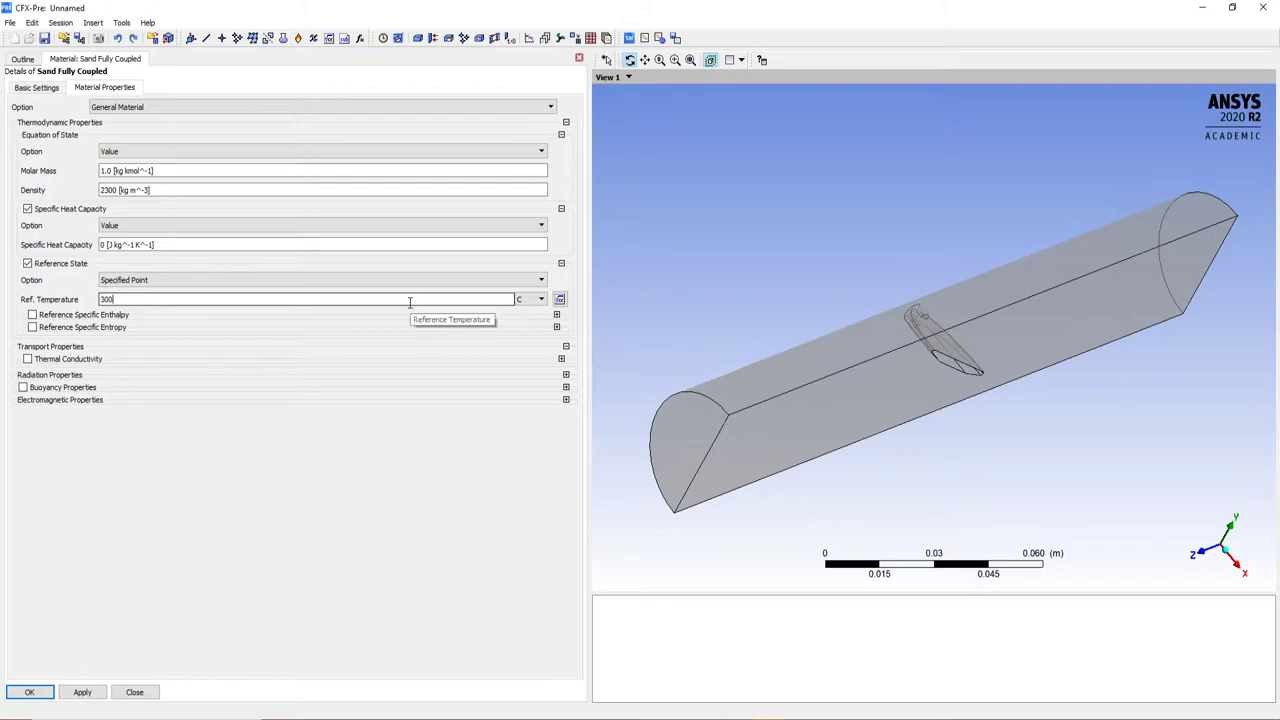
text(300)
click(535, 302)
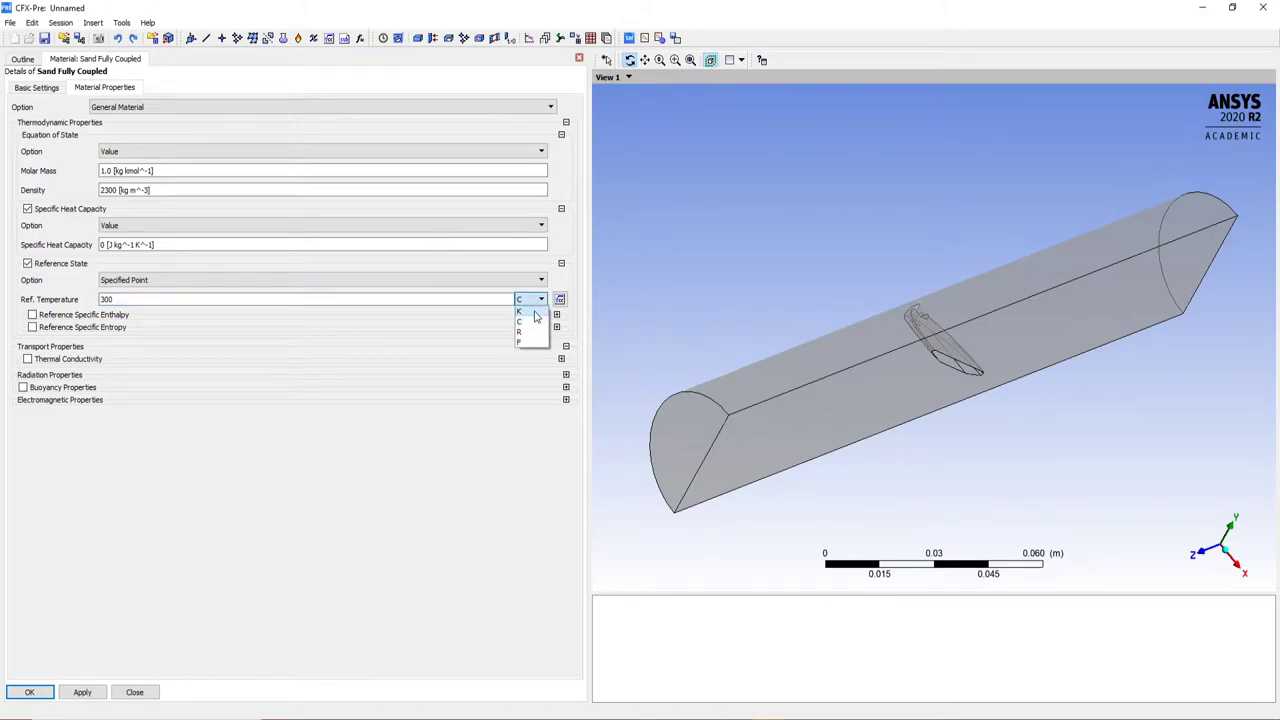
click(530, 312)
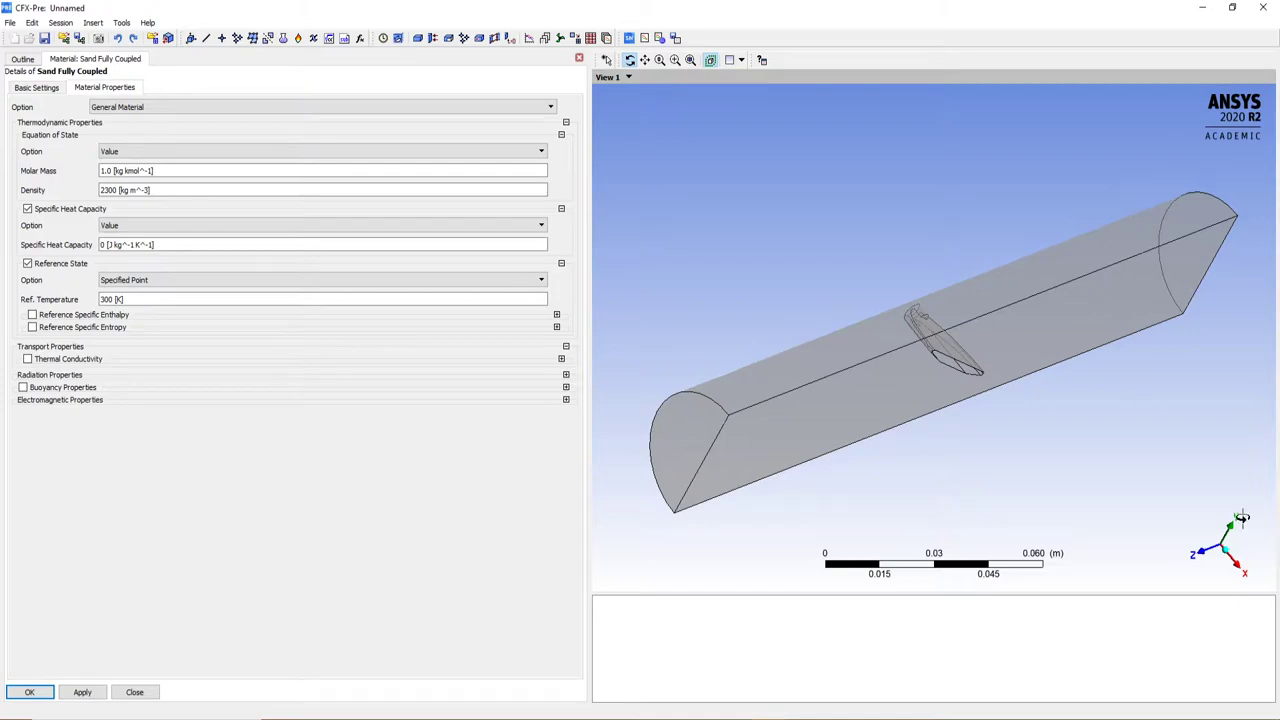
click(82, 692)
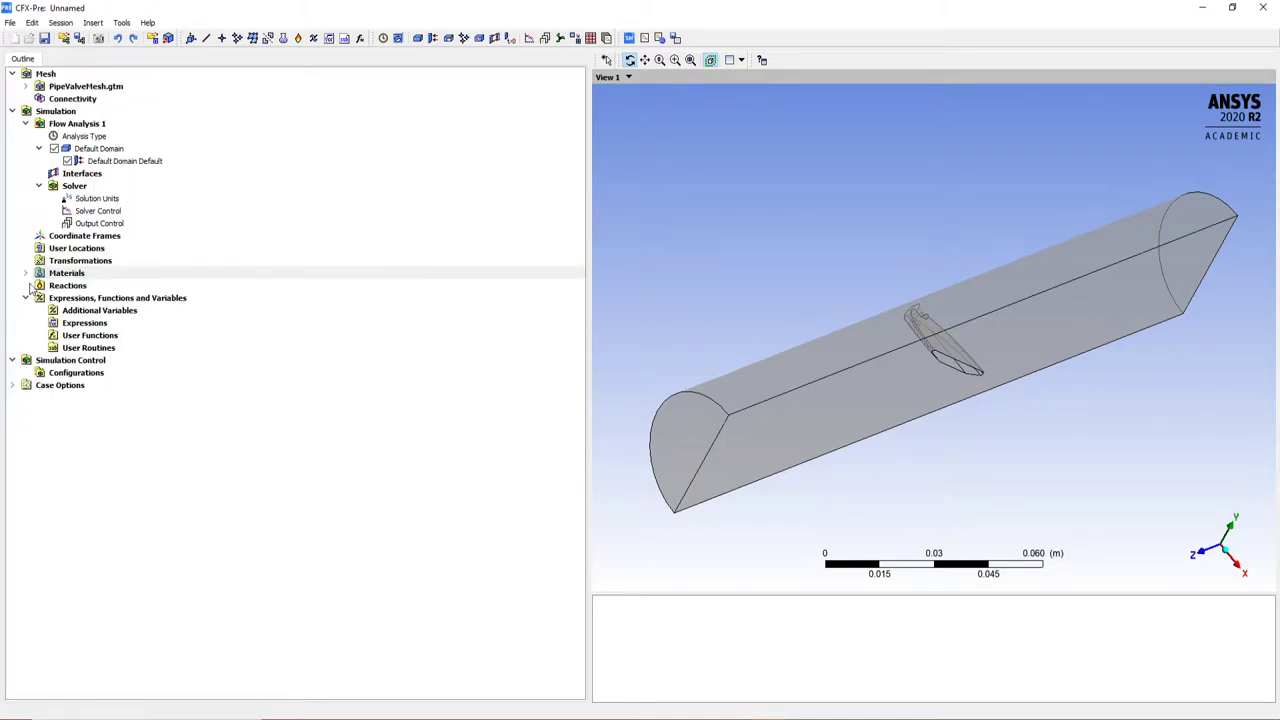
Step: Duplicate the Sand Fully Coupled material
click(26, 273)
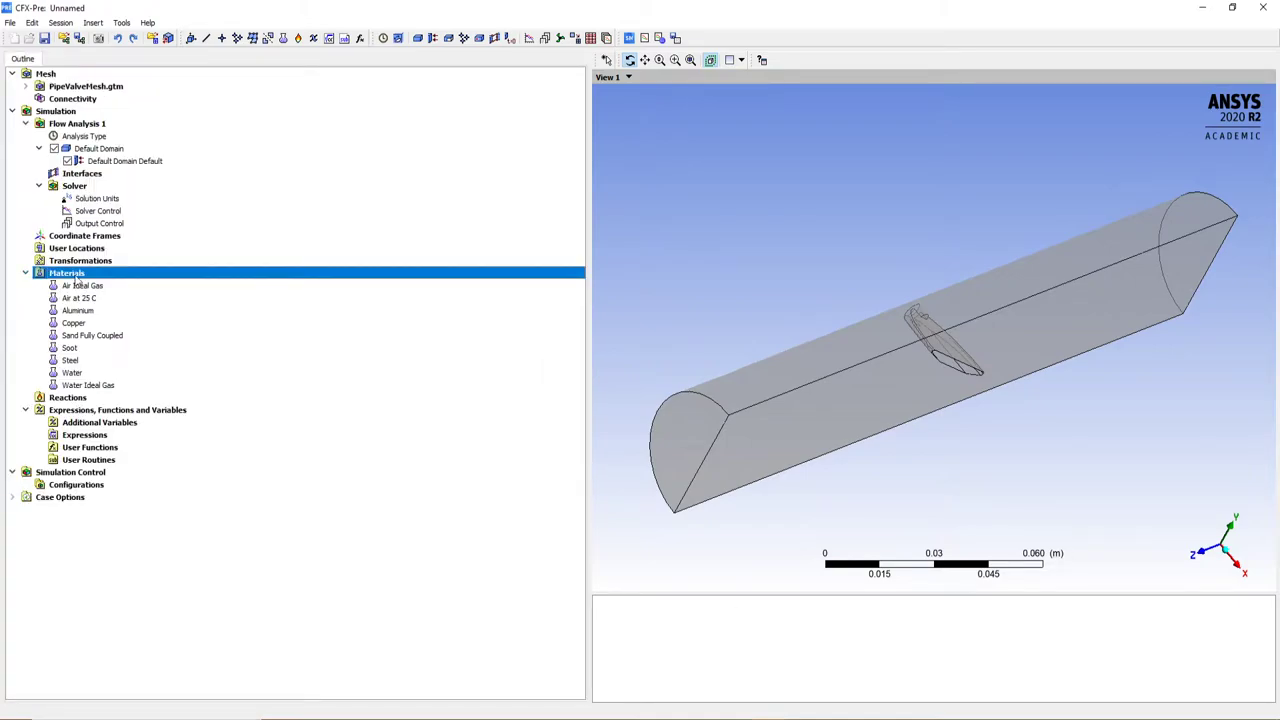
click(89, 337)
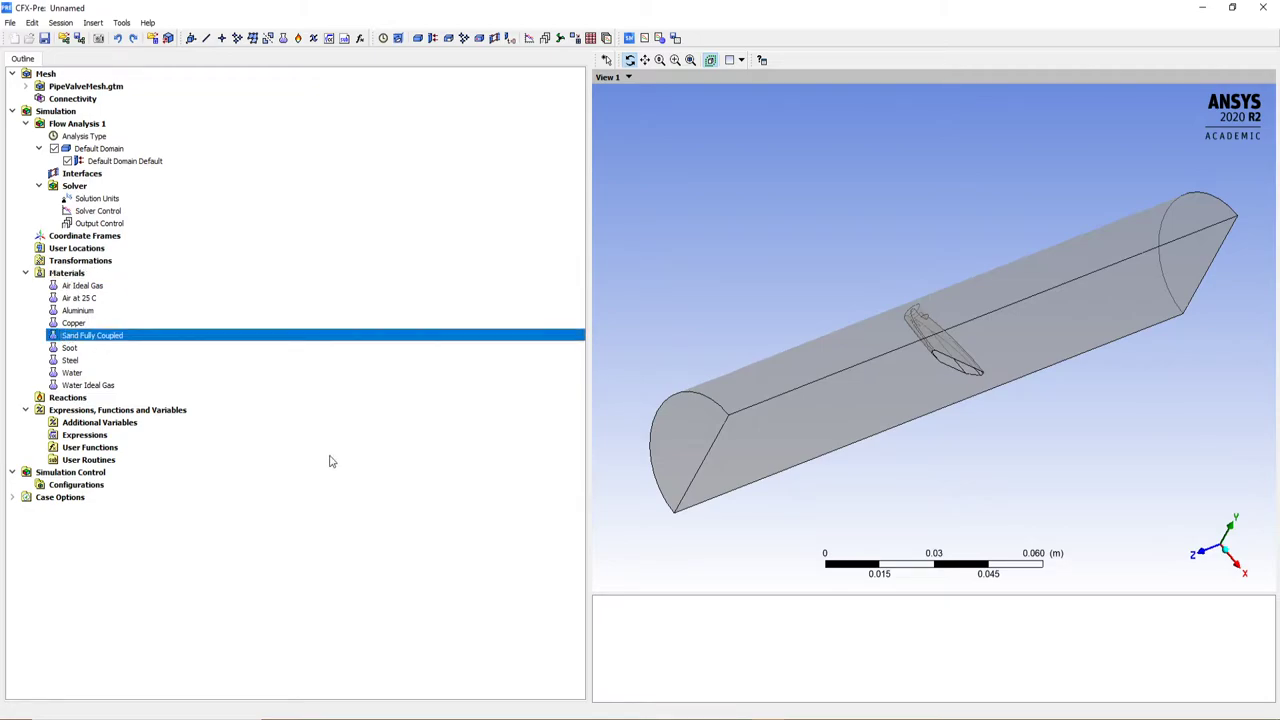
right_click(106, 338)
click(150, 406)
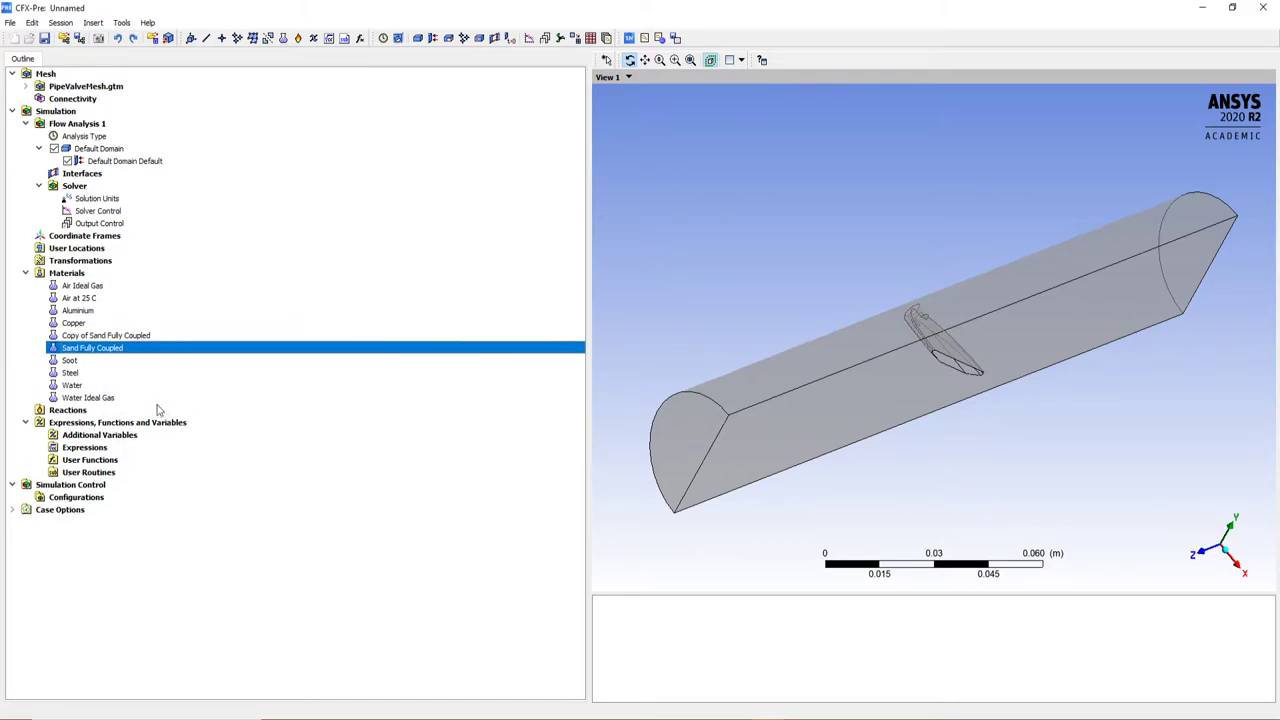
Step: Rename the copied sand material as Sand One Way Coupled
right_click(110, 337)
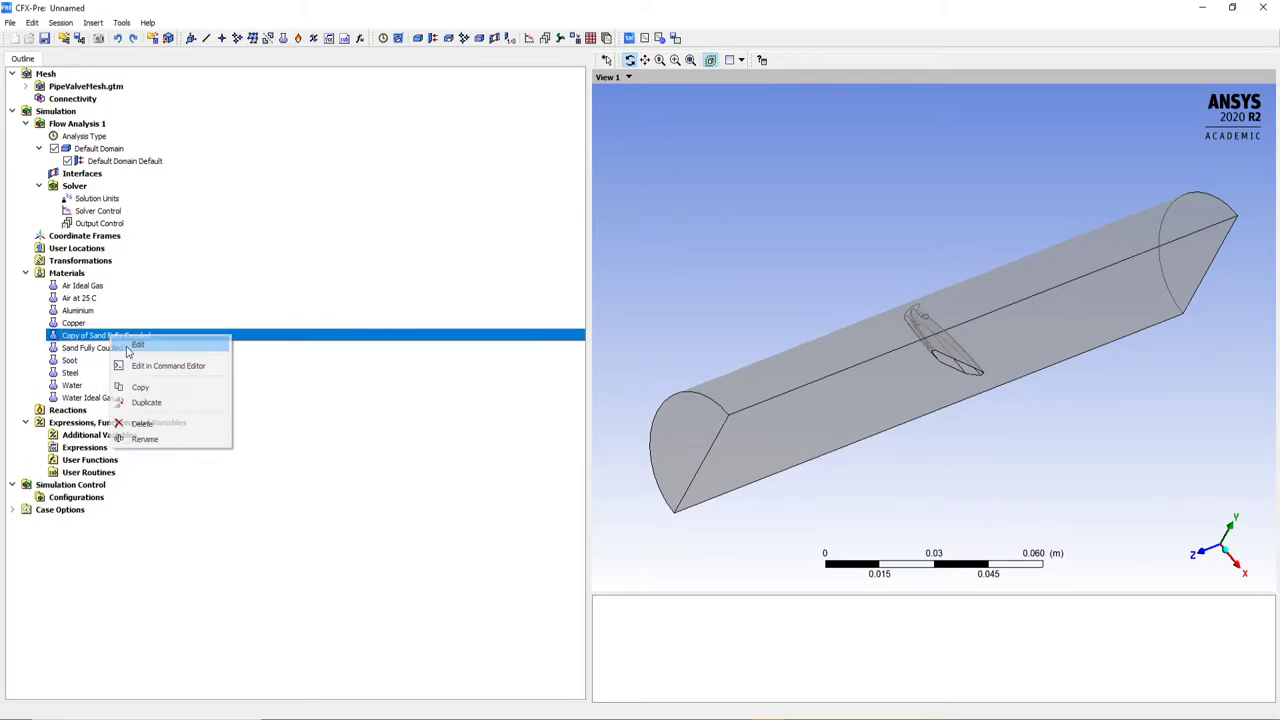
click(170, 439)
key(Return)
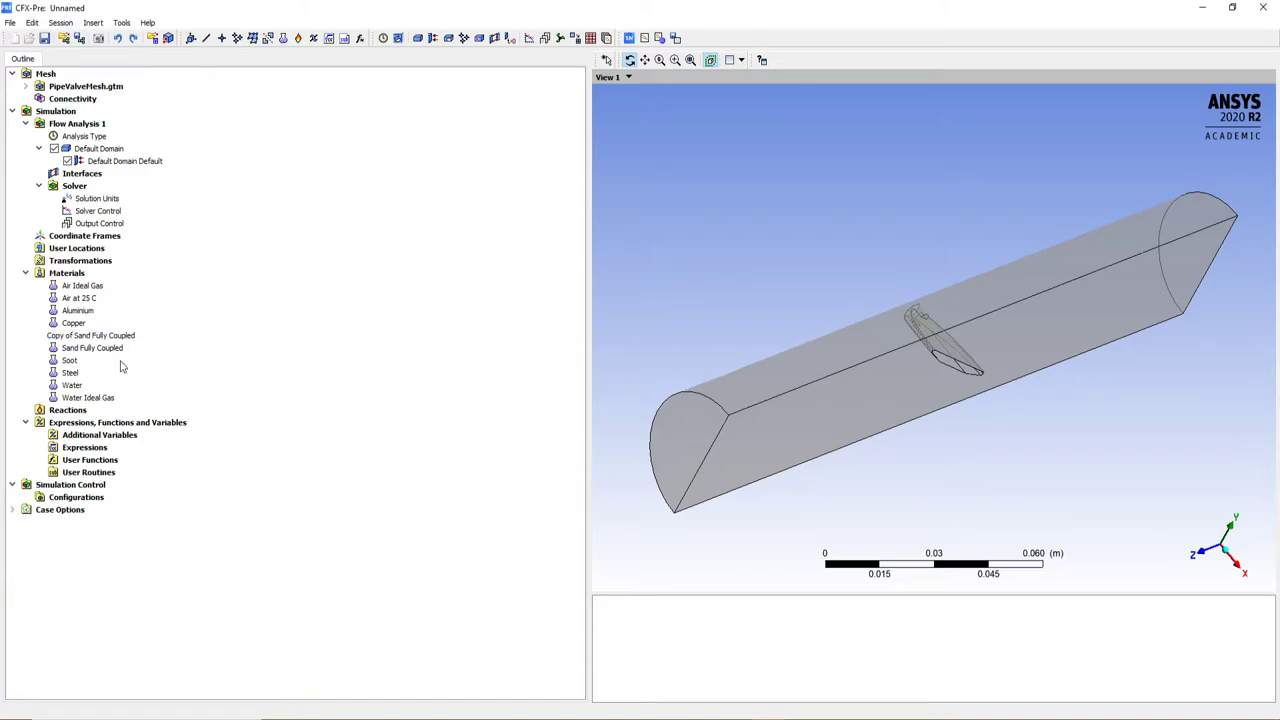
key(Delete)
key(Delete)
key(Delete)
key(Delete)
key(Delete)
key(Delete)
key(Delete)
key(Delete)
text(One wa)
key(BackSpace)
key(BackSpace)
text(Way)
key(Return)
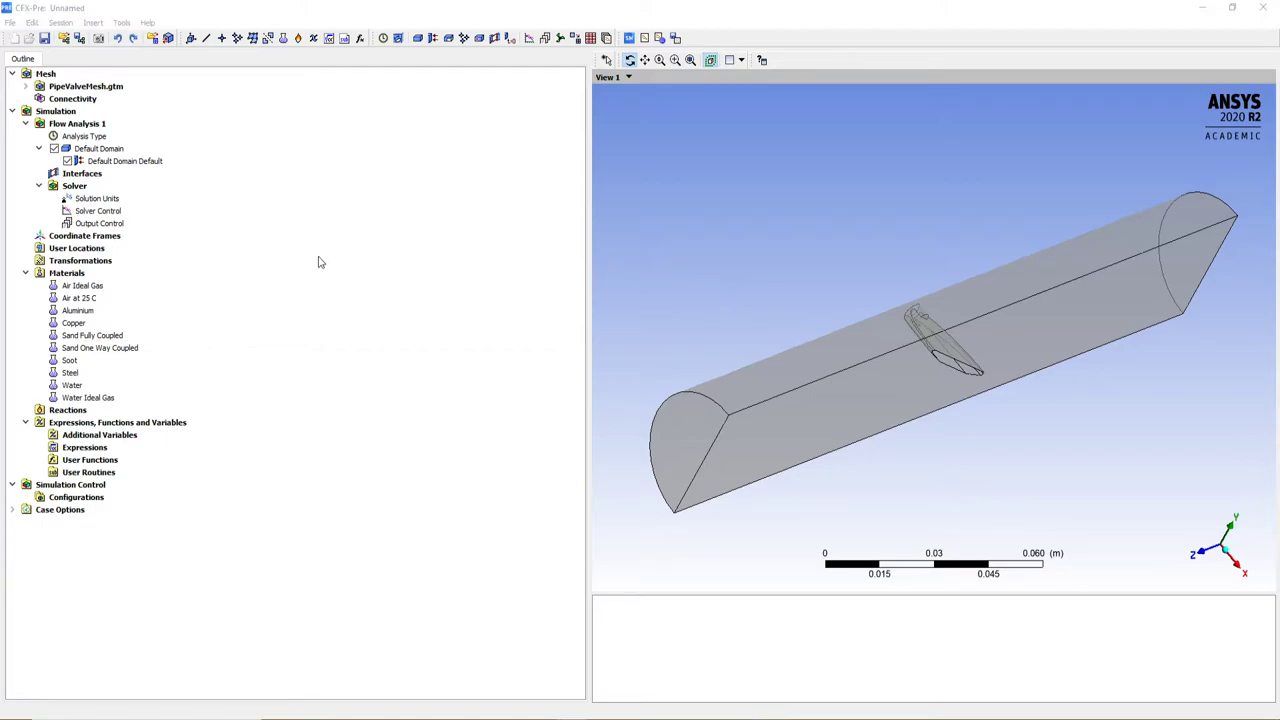
Step: Open the Default Domain settings and remove the Fluid 1 definition
double_click(99, 150)
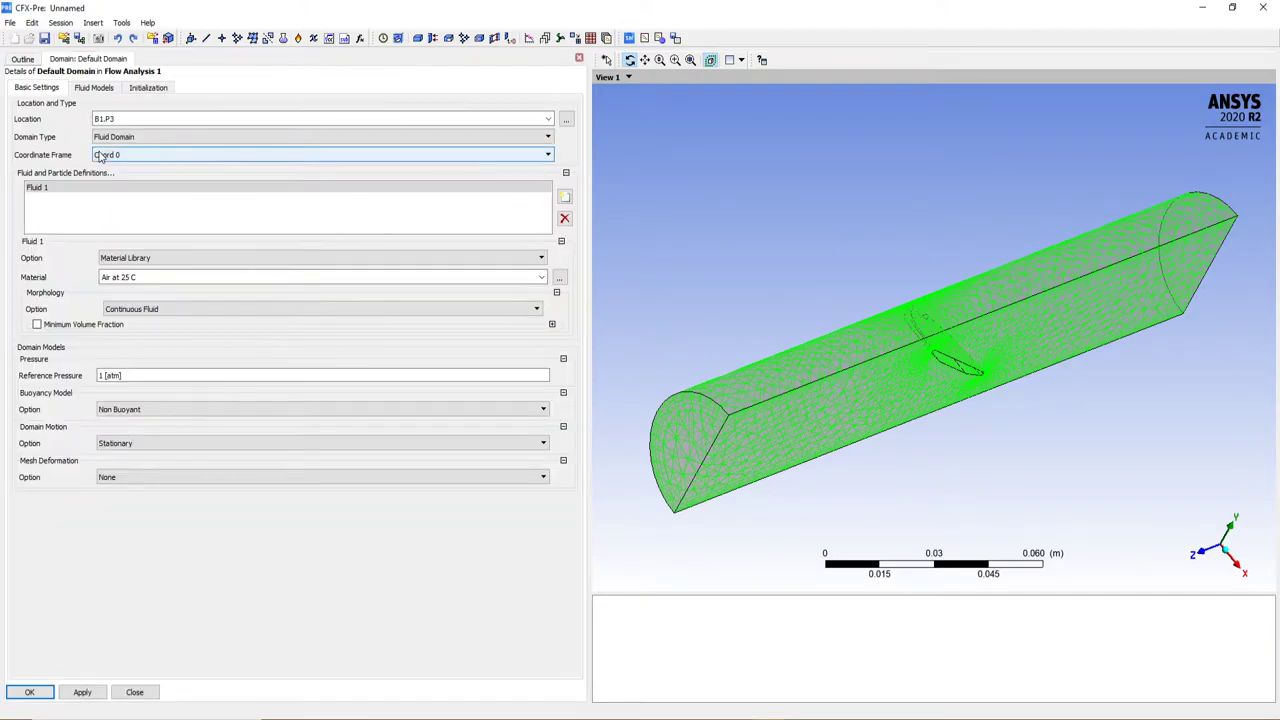
click(343, 222)
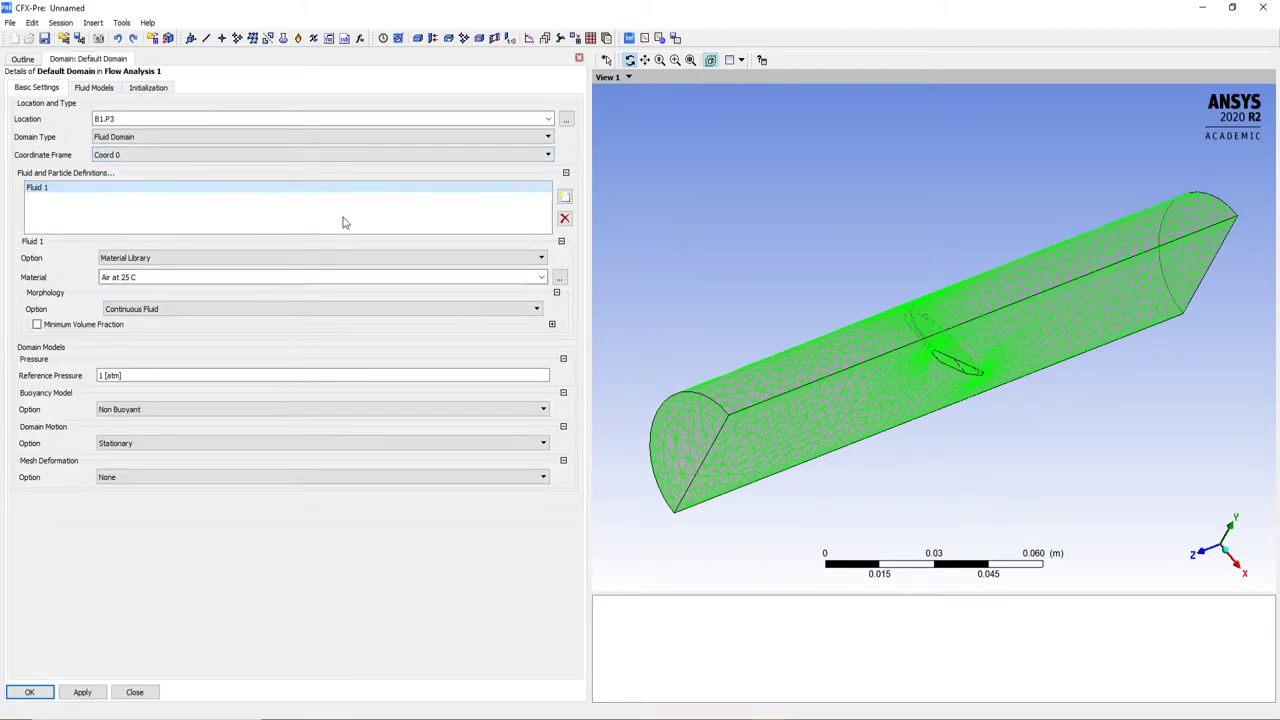
click(564, 218)
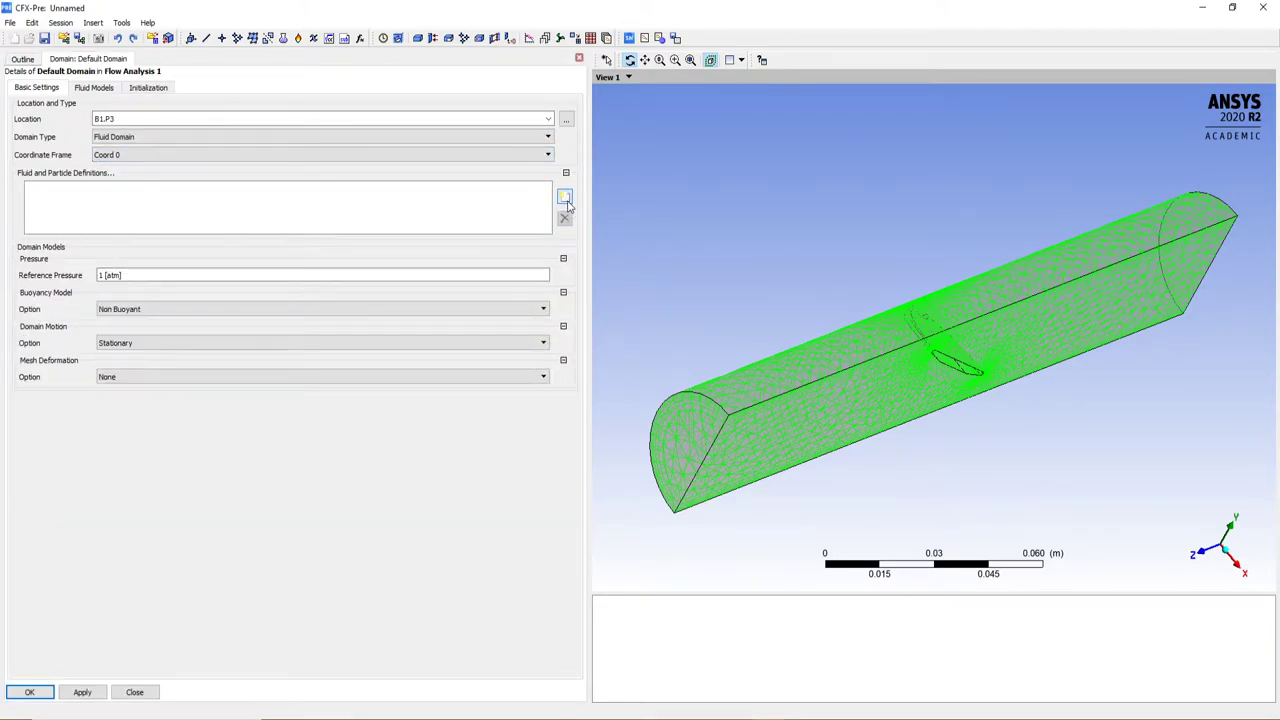
Step: Add a fluid definition named Water to the domain and assign it the Water material
click(565, 198)
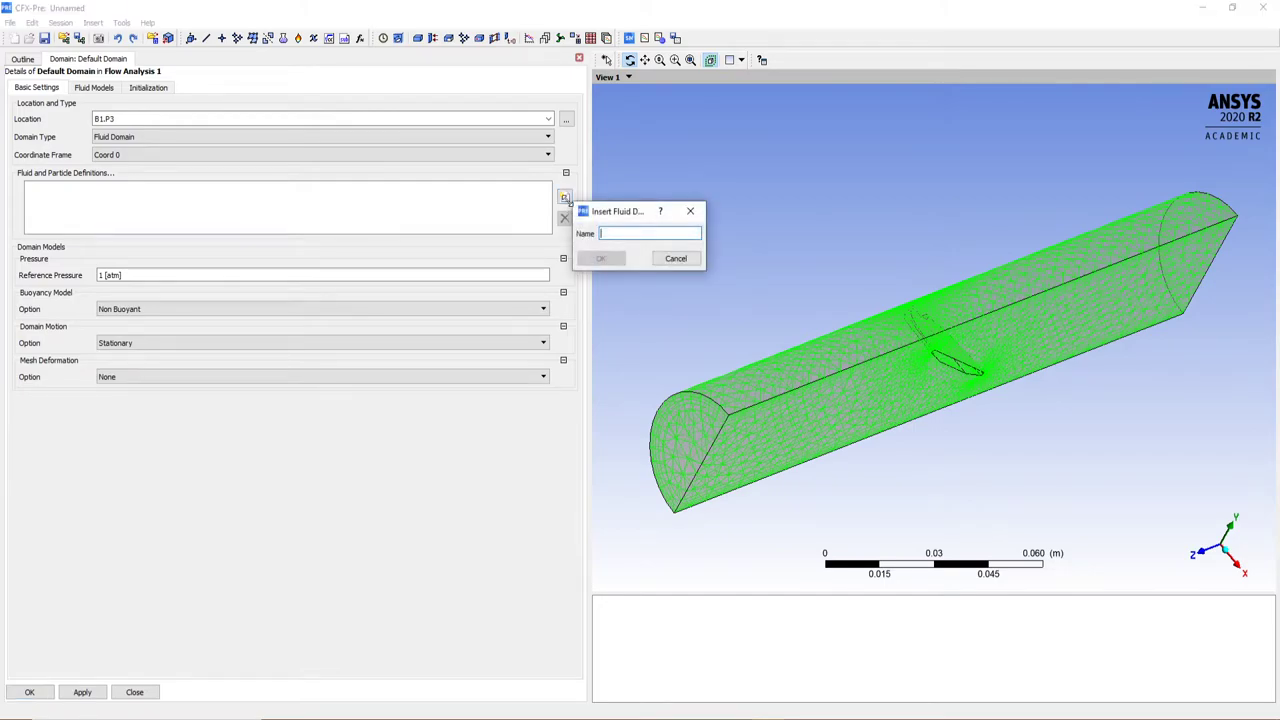
text(Water)
key(Return)
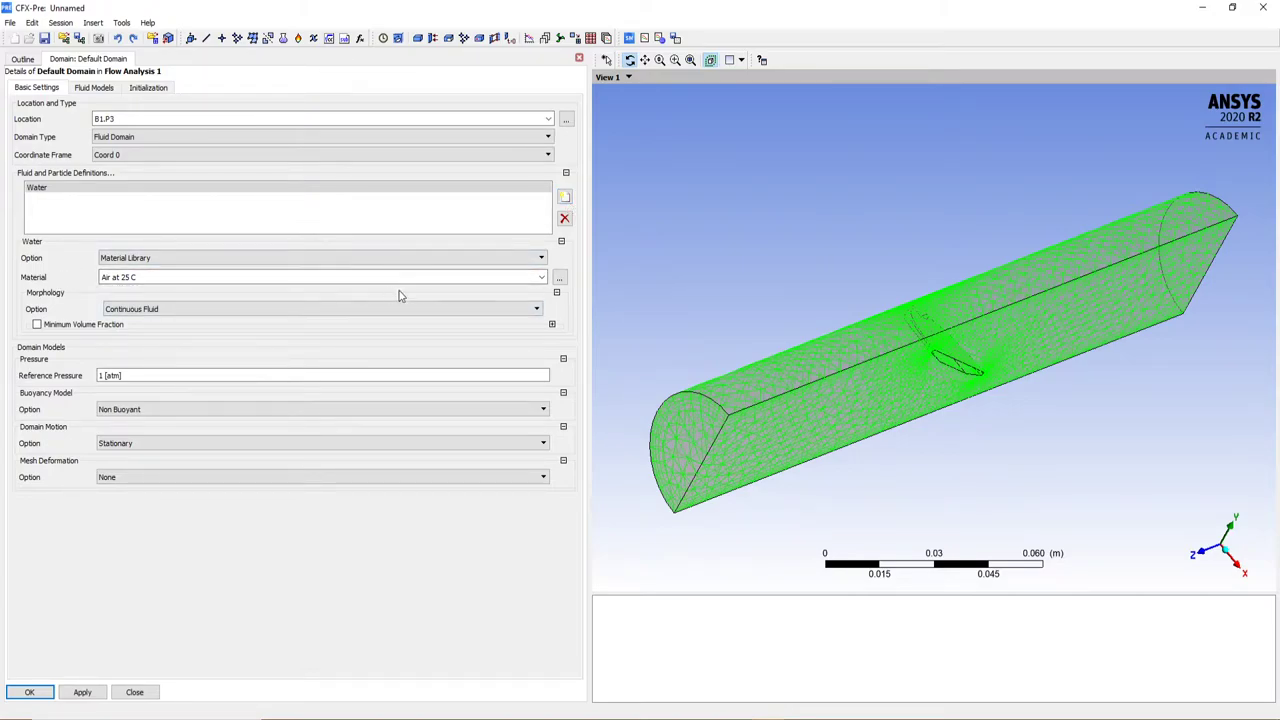
click(541, 277)
click(128, 316)
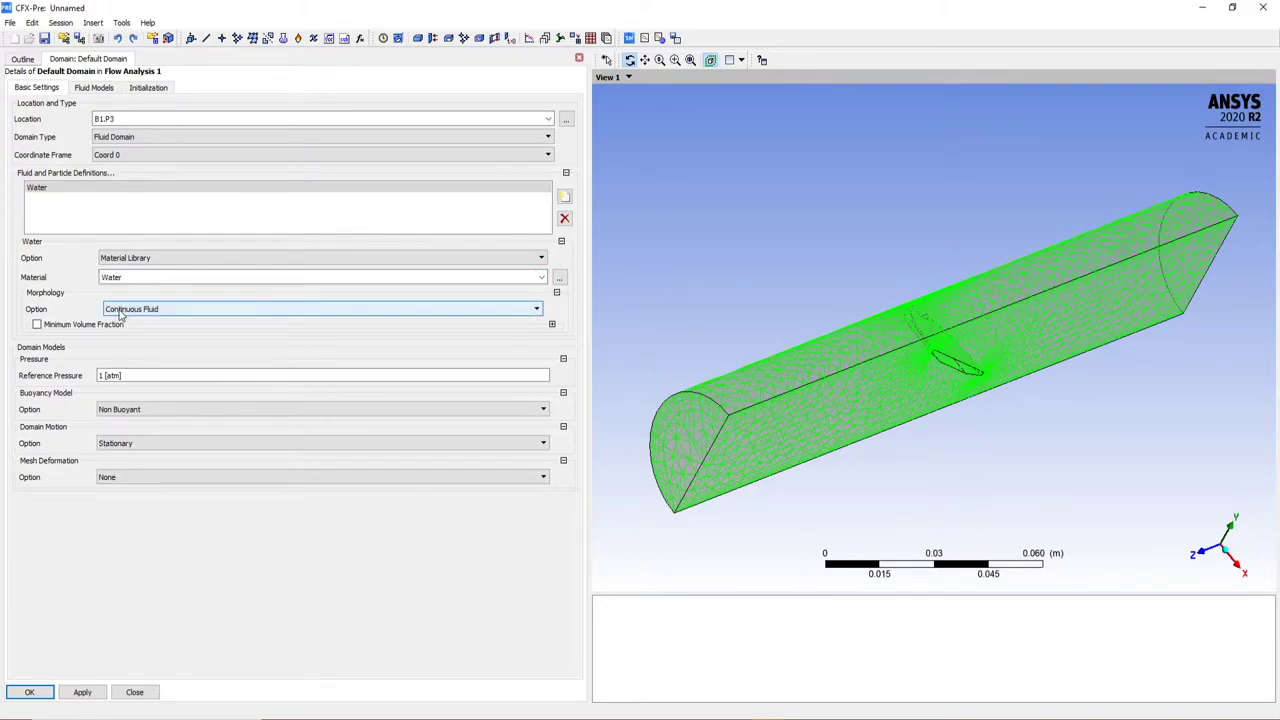
Step: Add a second fluid definition to the domain named Sand Fully Coupled
click(565, 199)
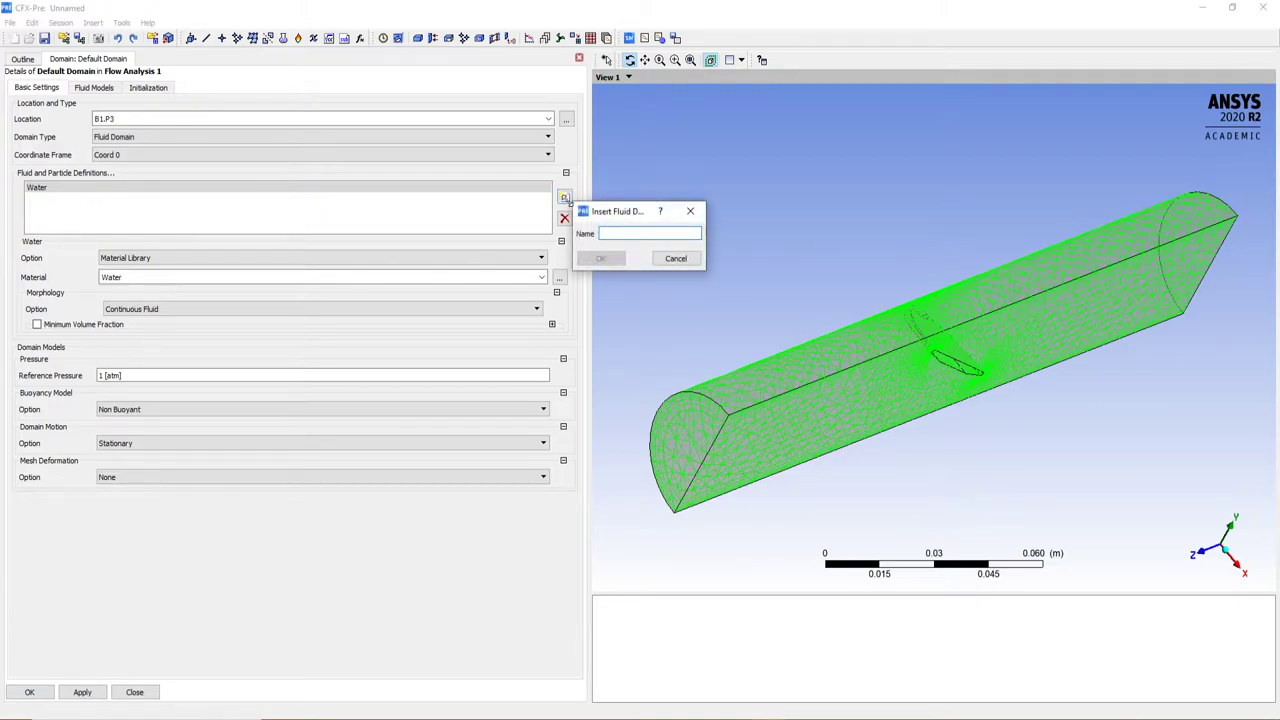
text(Sand Fully Coupl)
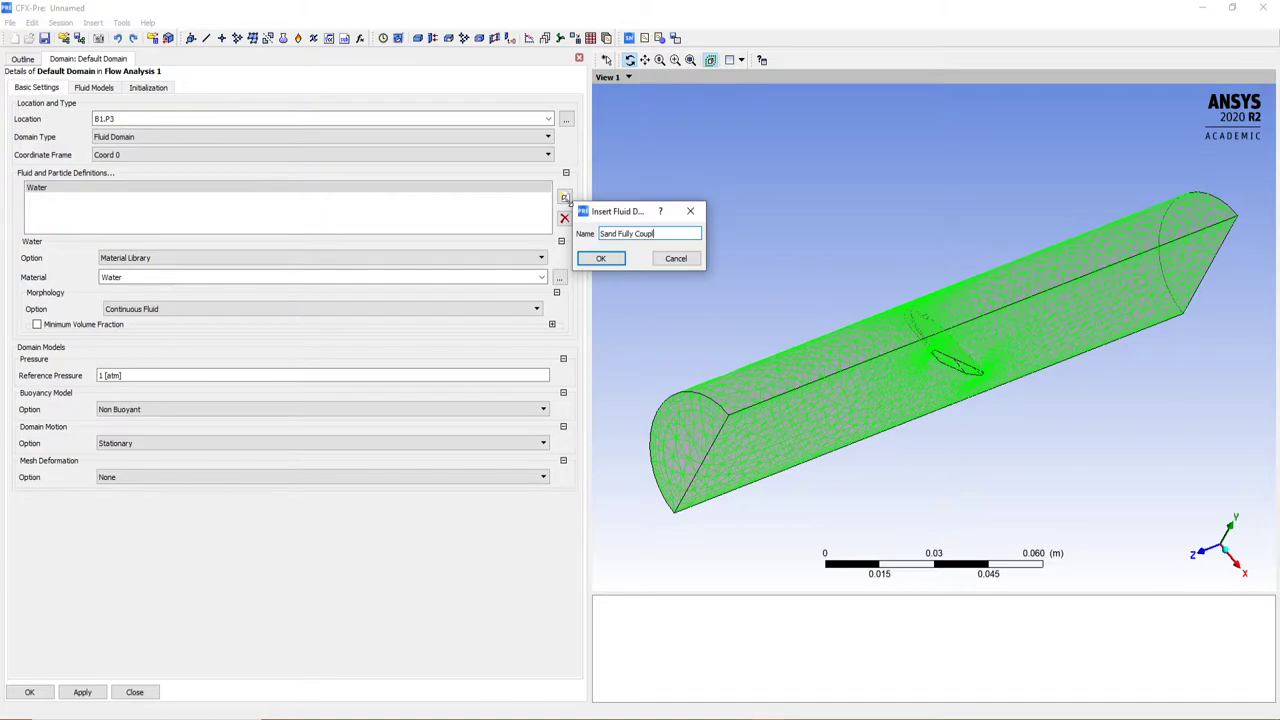
text(ed)
key(Return)
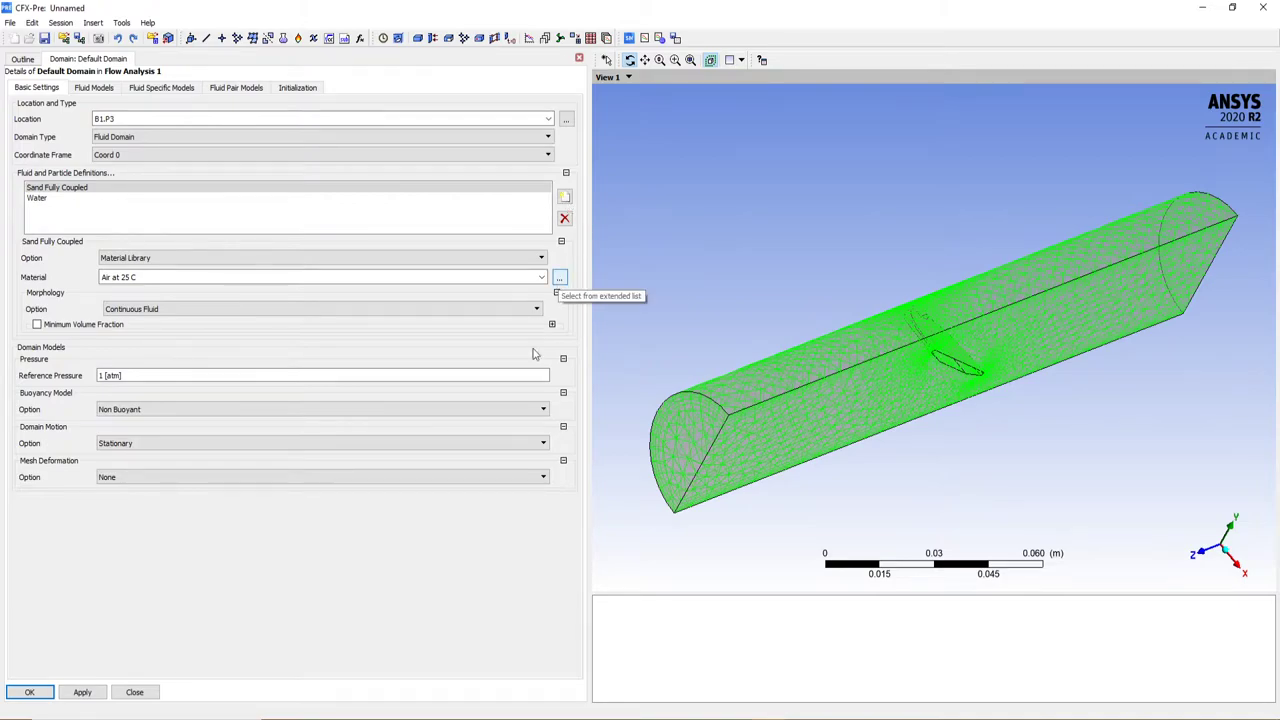
Step: Assign the Sand Fully Coupled material from the Particle Solids group to the Sand Fully Coupled definition
click(540, 279)
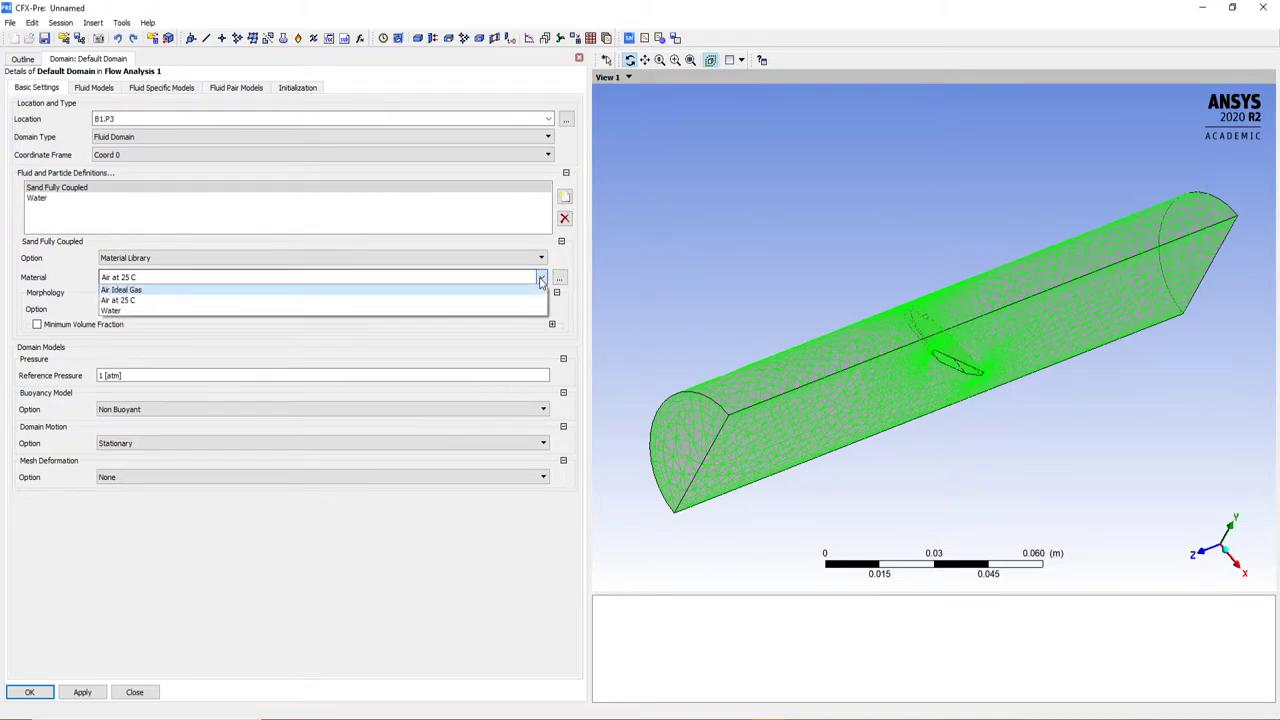
click(540, 287)
click(560, 280)
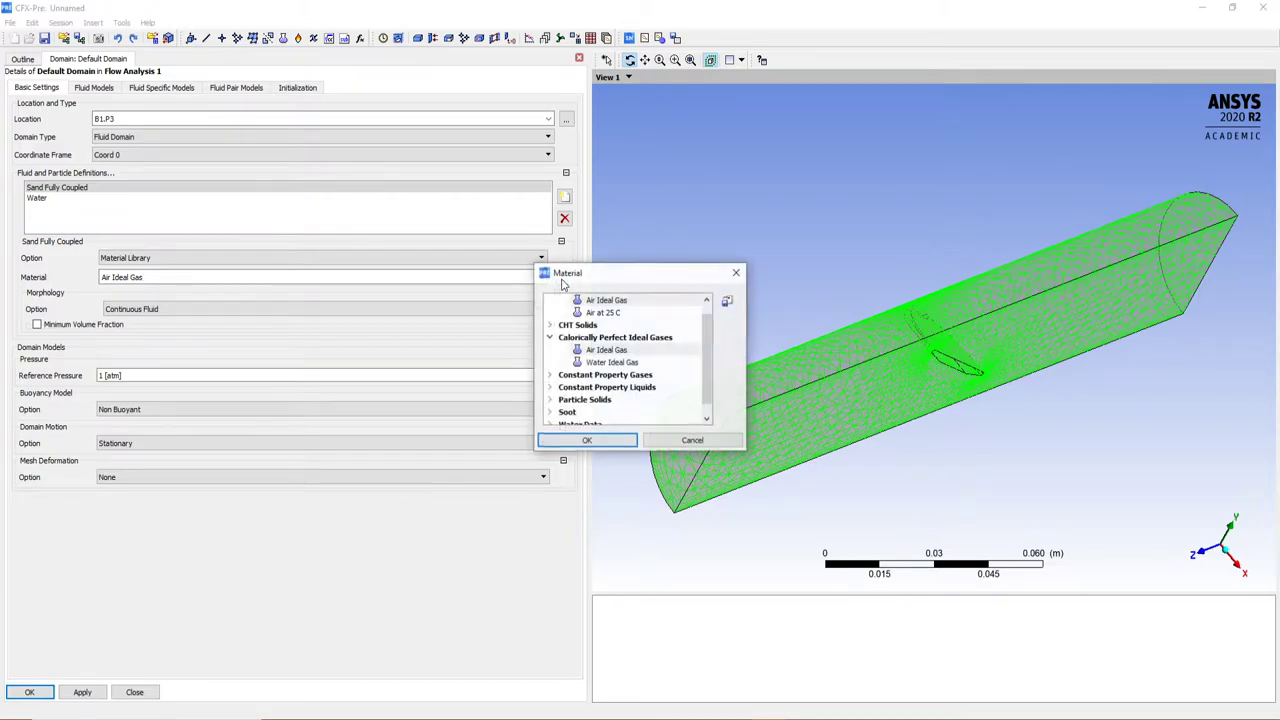
drag(748, 453, 850, 585)
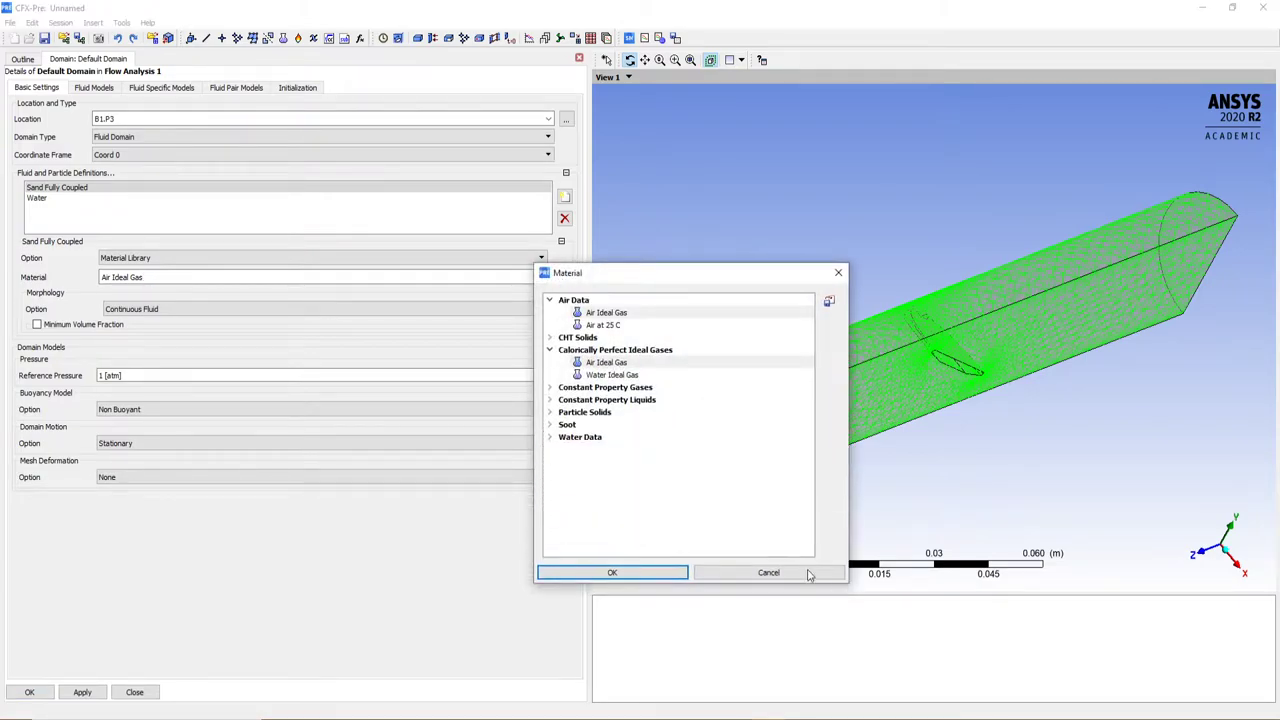
click(549, 413)
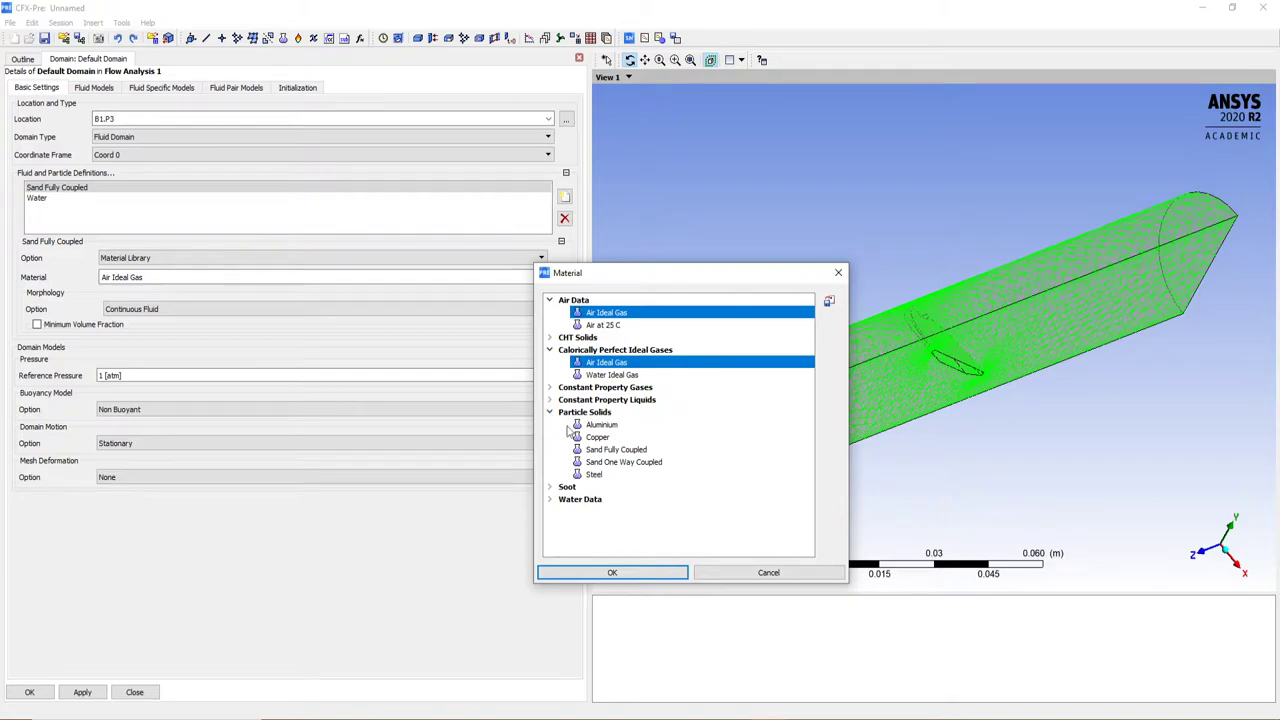
click(630, 452)
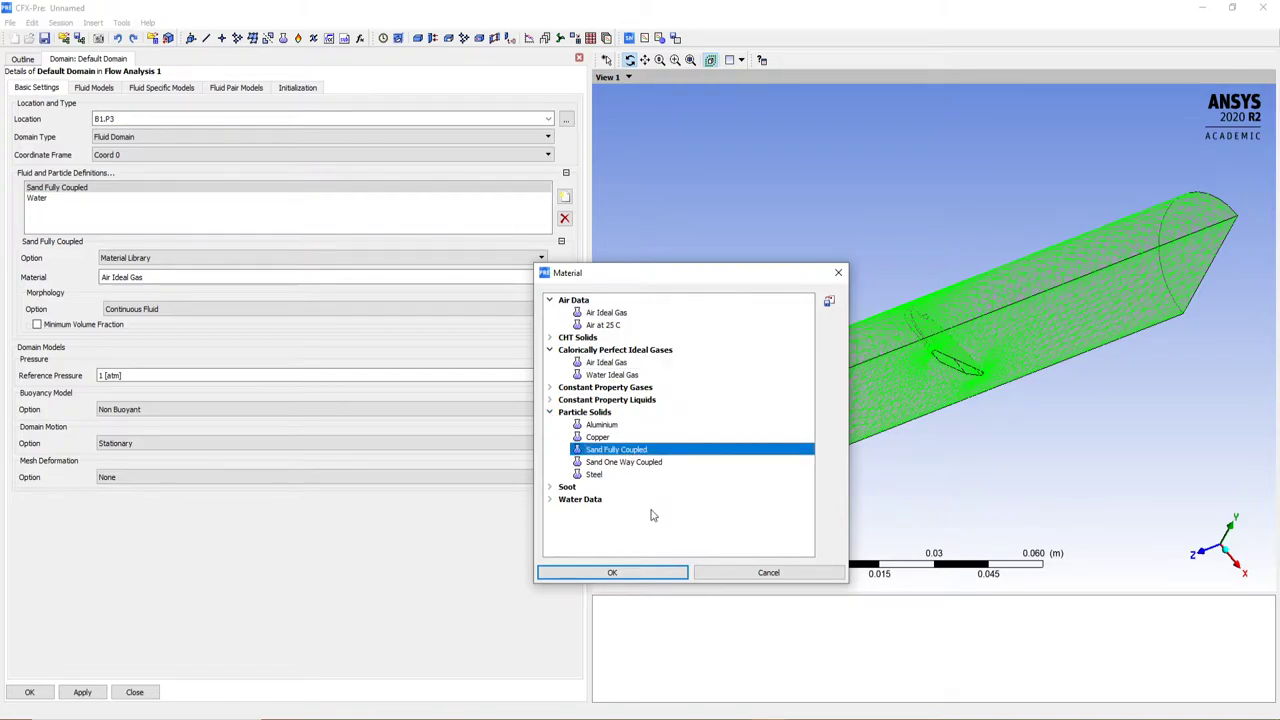
click(614, 573)
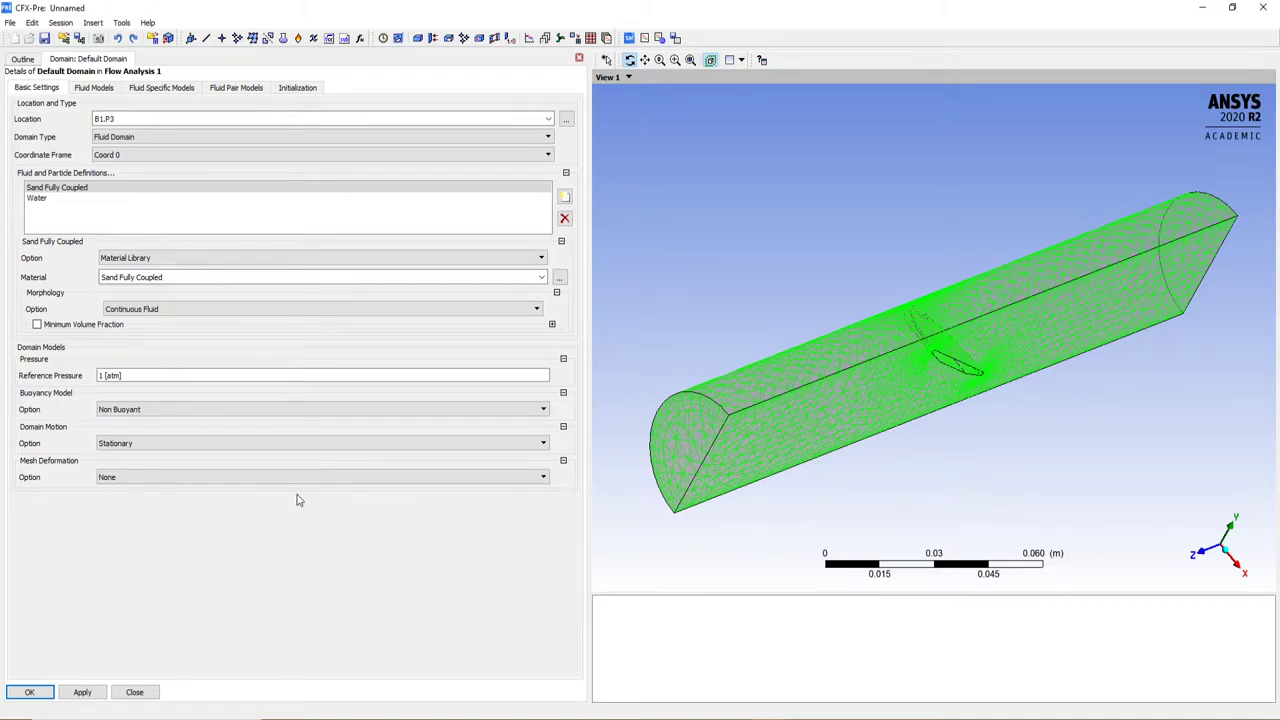
Step: Set the Sand Fully Coupled morphology to Particle Transport Solid and enable a particle diameter distribution of Normal in Diameter by Mass
click(182, 311)
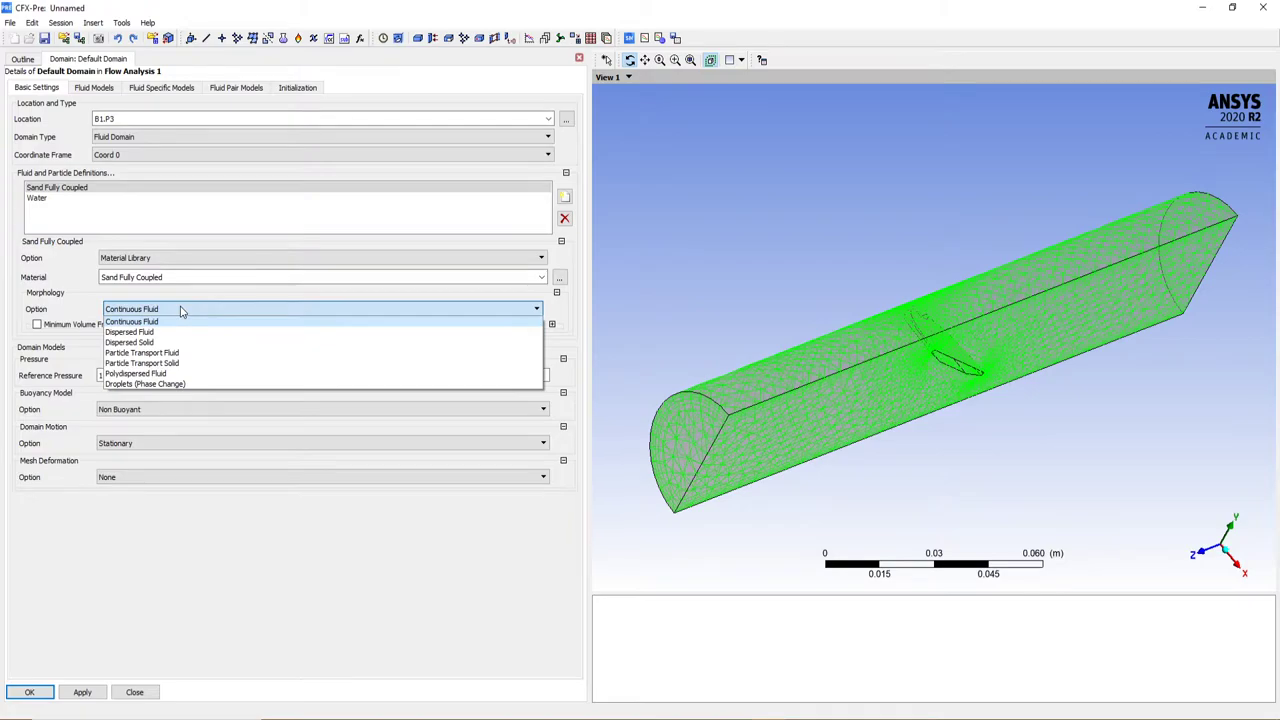
click(178, 364)
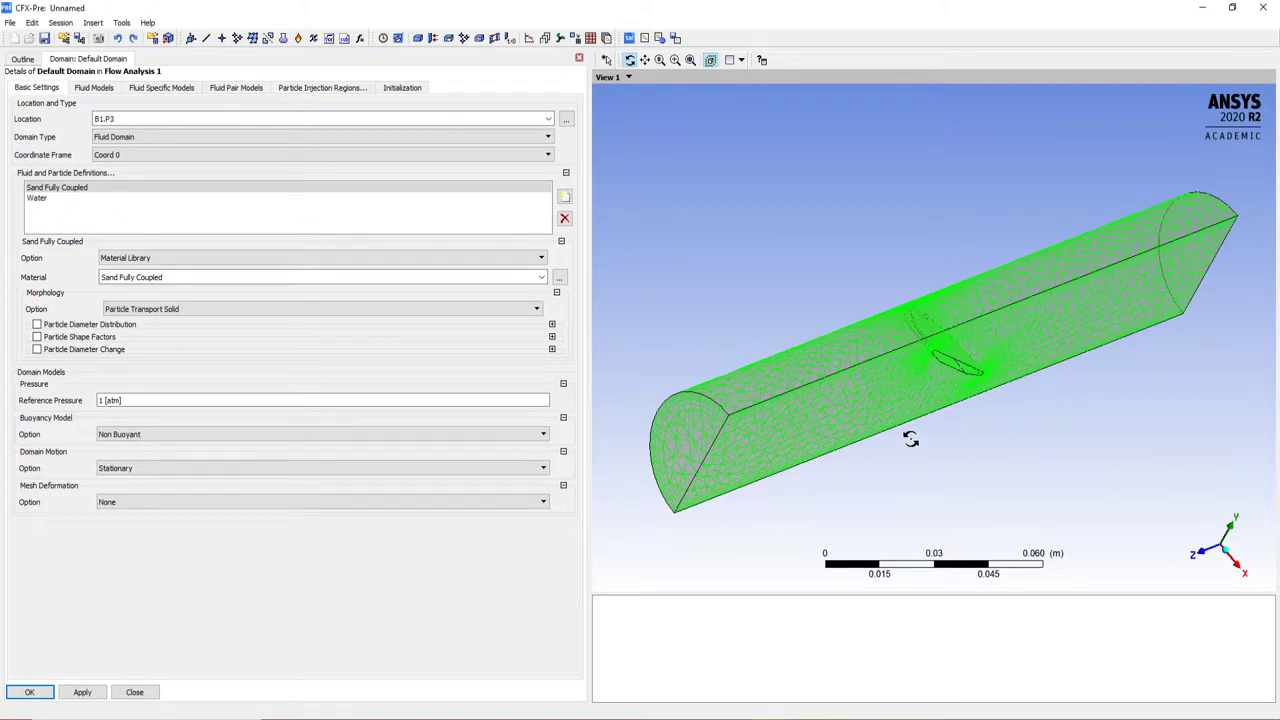
click(37, 324)
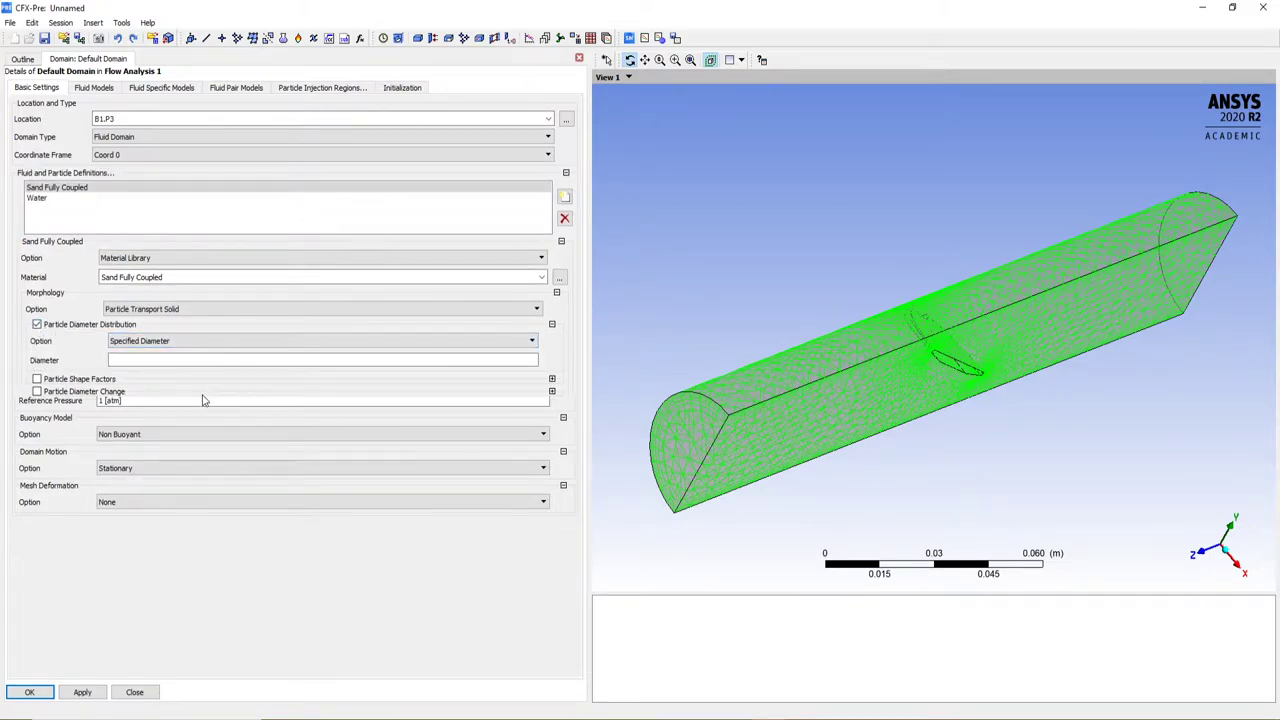
click(165, 341)
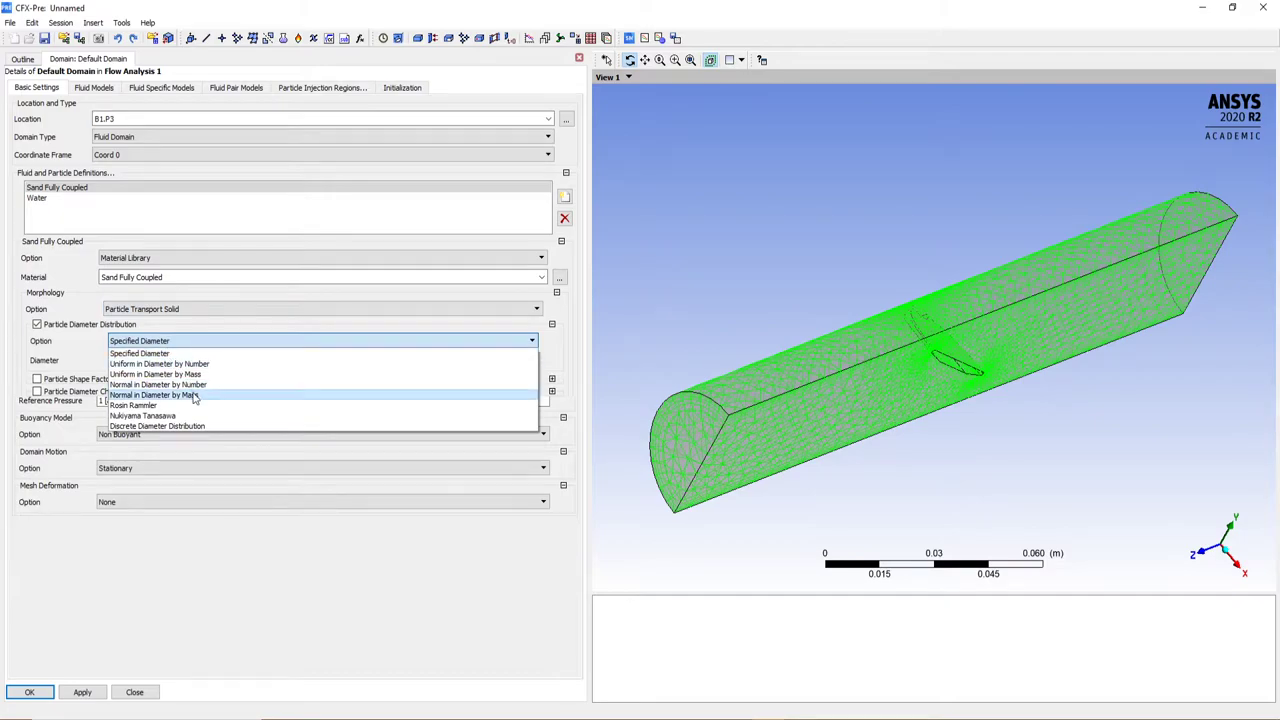
click(160, 395)
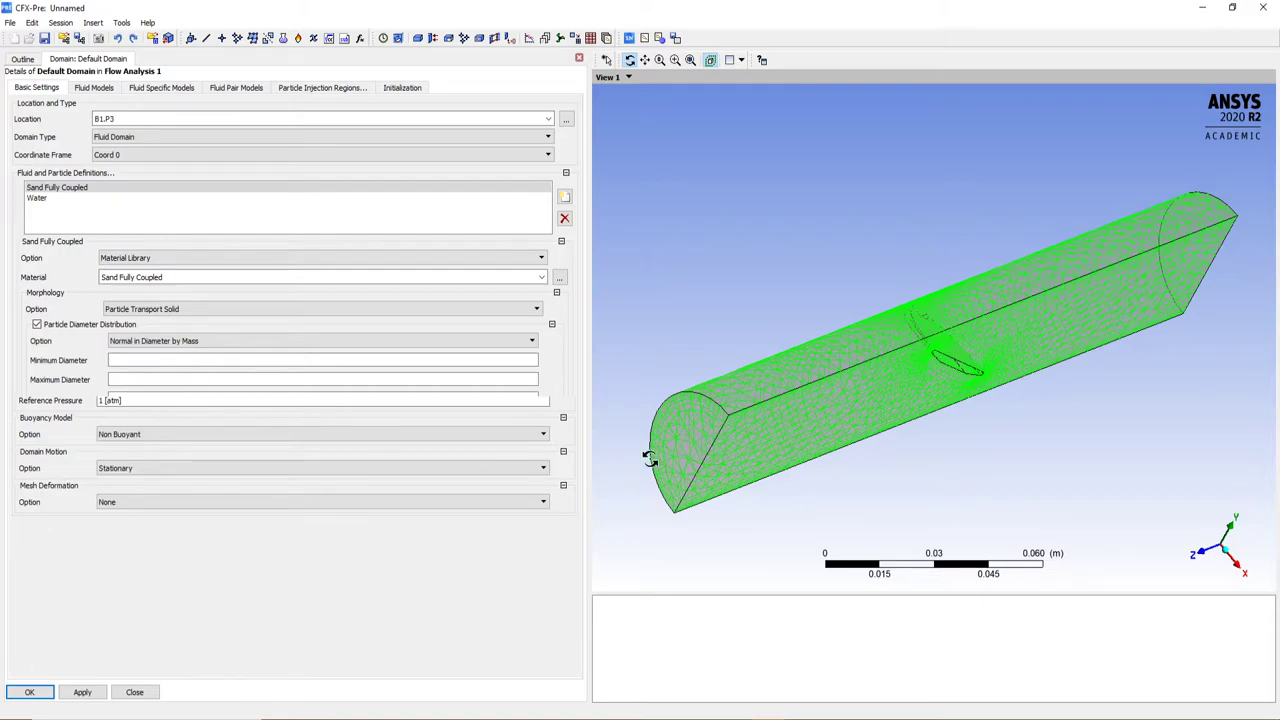
Step: Set the minimum and maximum particle diameters of Sand Fully Coupled to 1 m each
drag(590, 442, 995, 449)
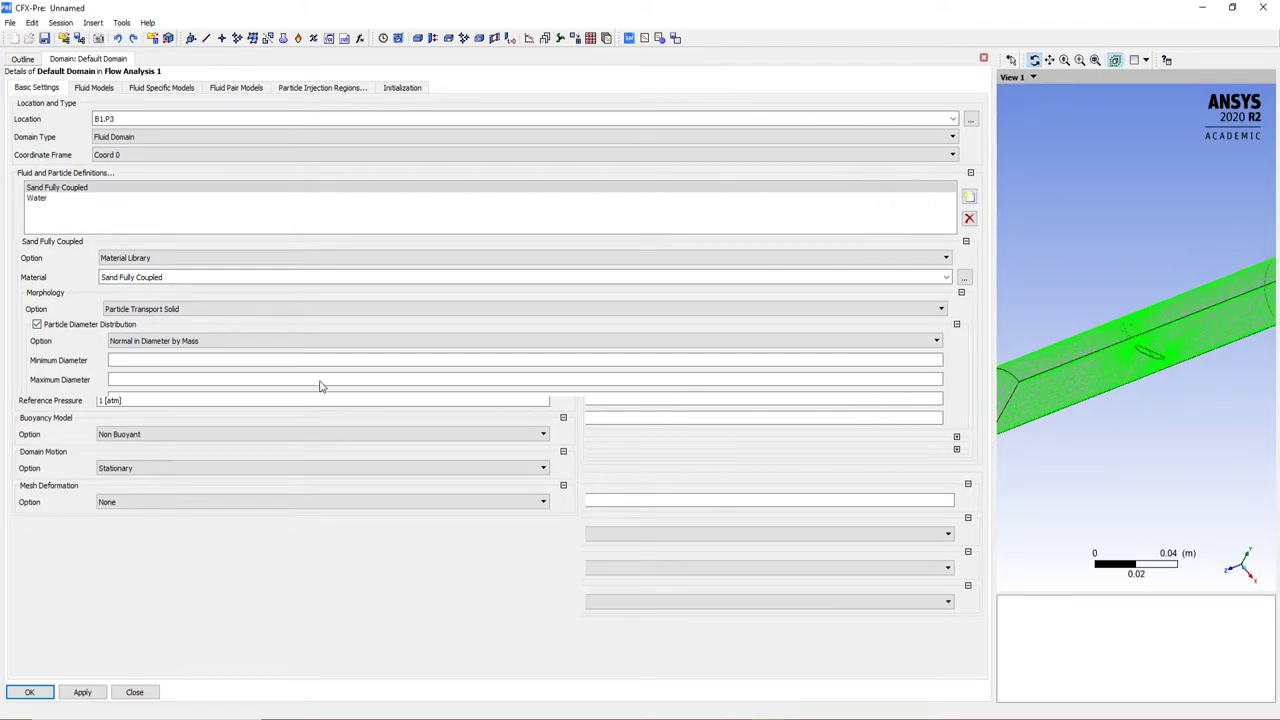
click(289, 360)
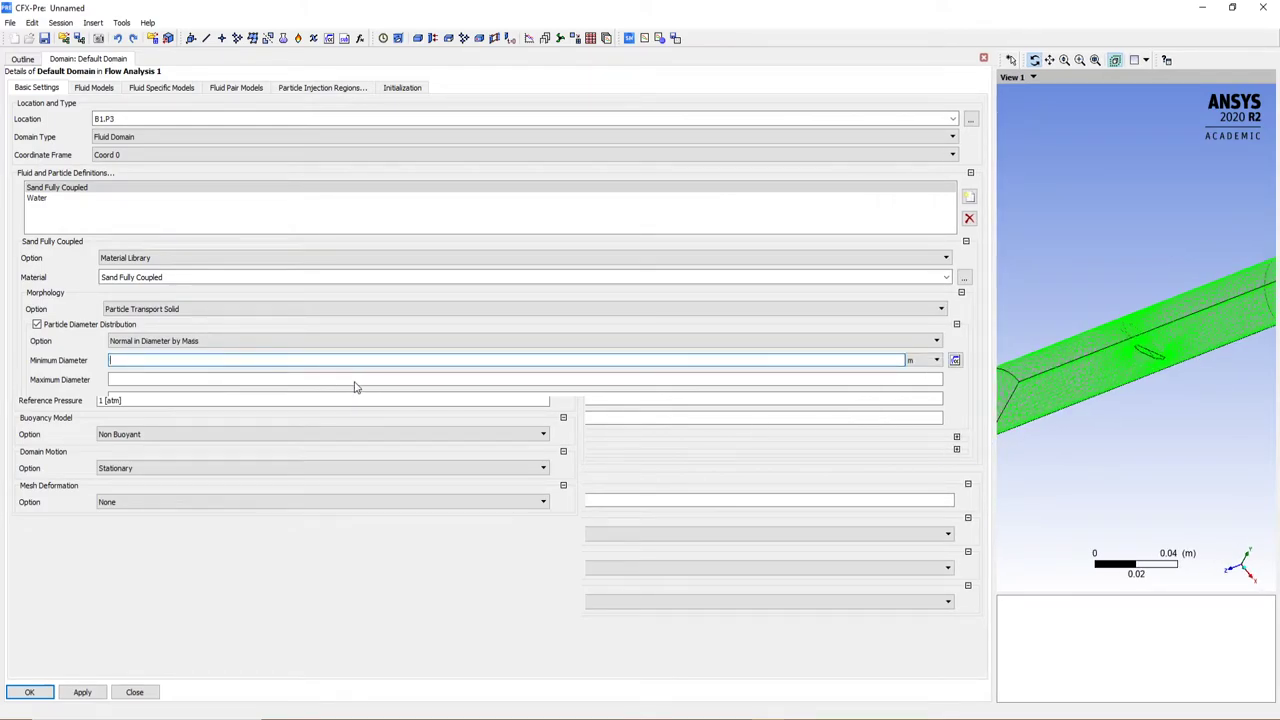
text(1)
click(732, 379)
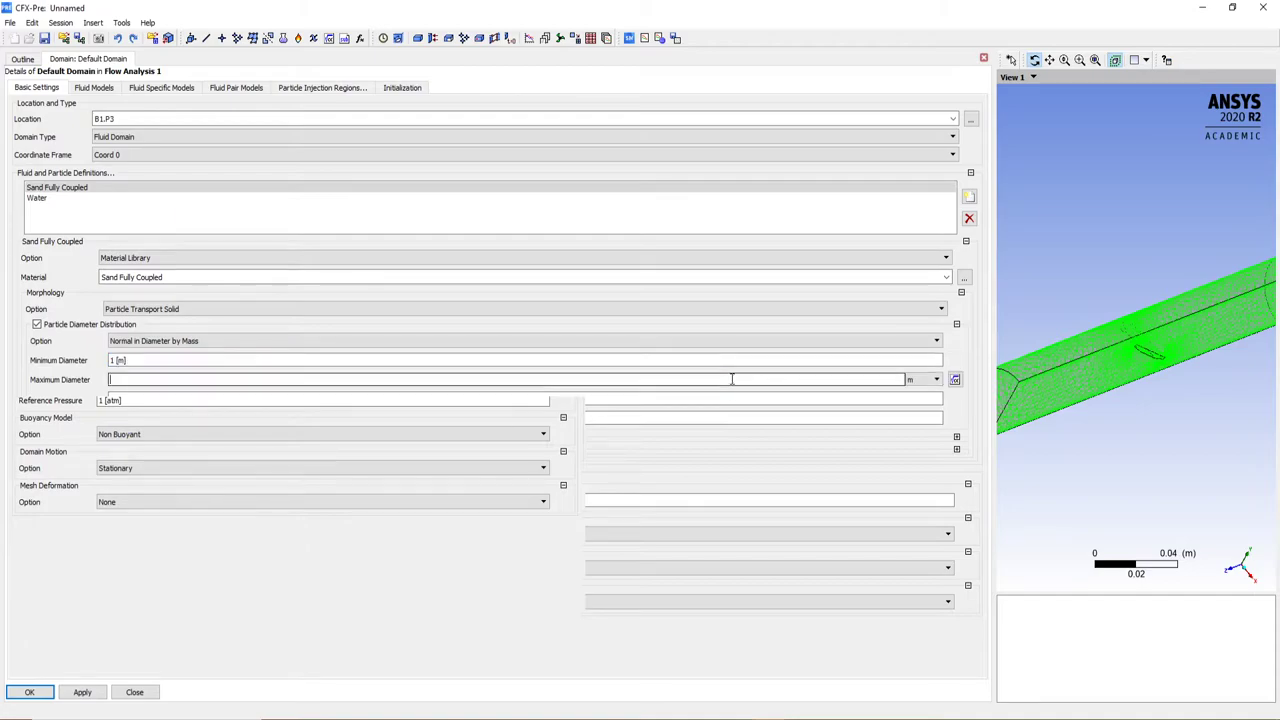
text(1)
click(726, 400)
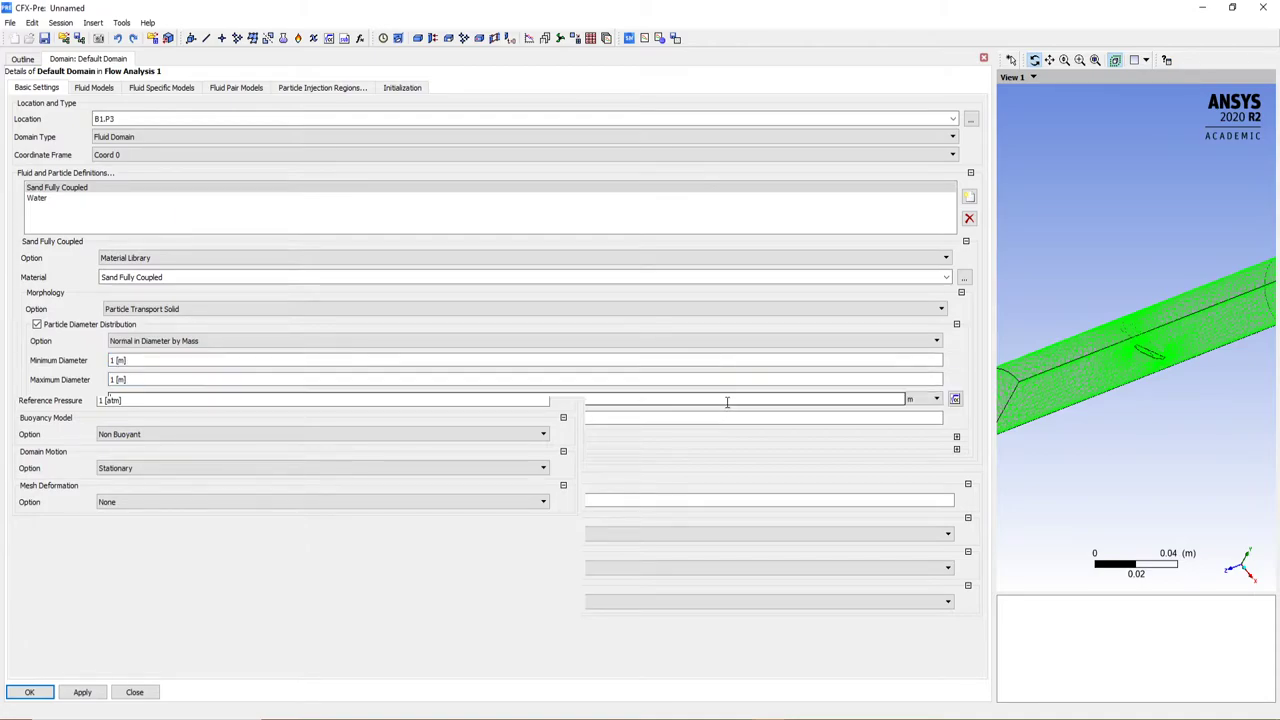
click(727, 417)
click(723, 677)
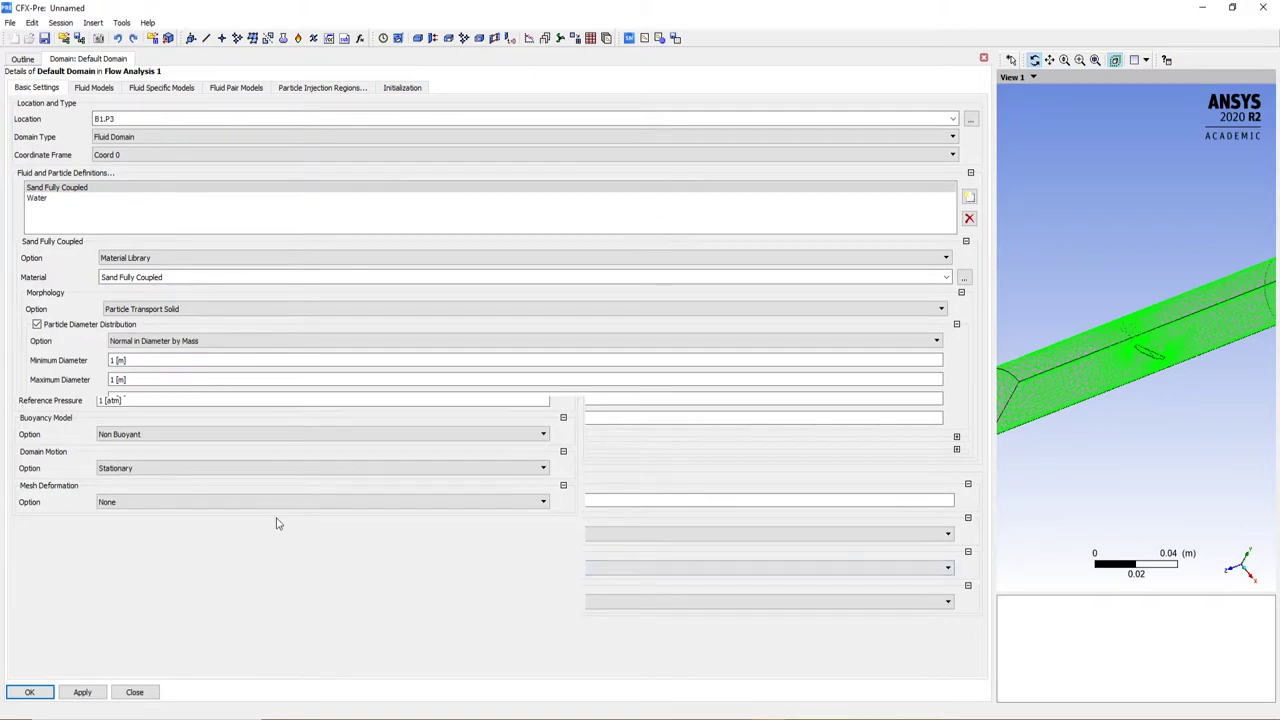
Step: Add a third fluid definition to the domain named Sand One Way Coupled
click(970, 198)
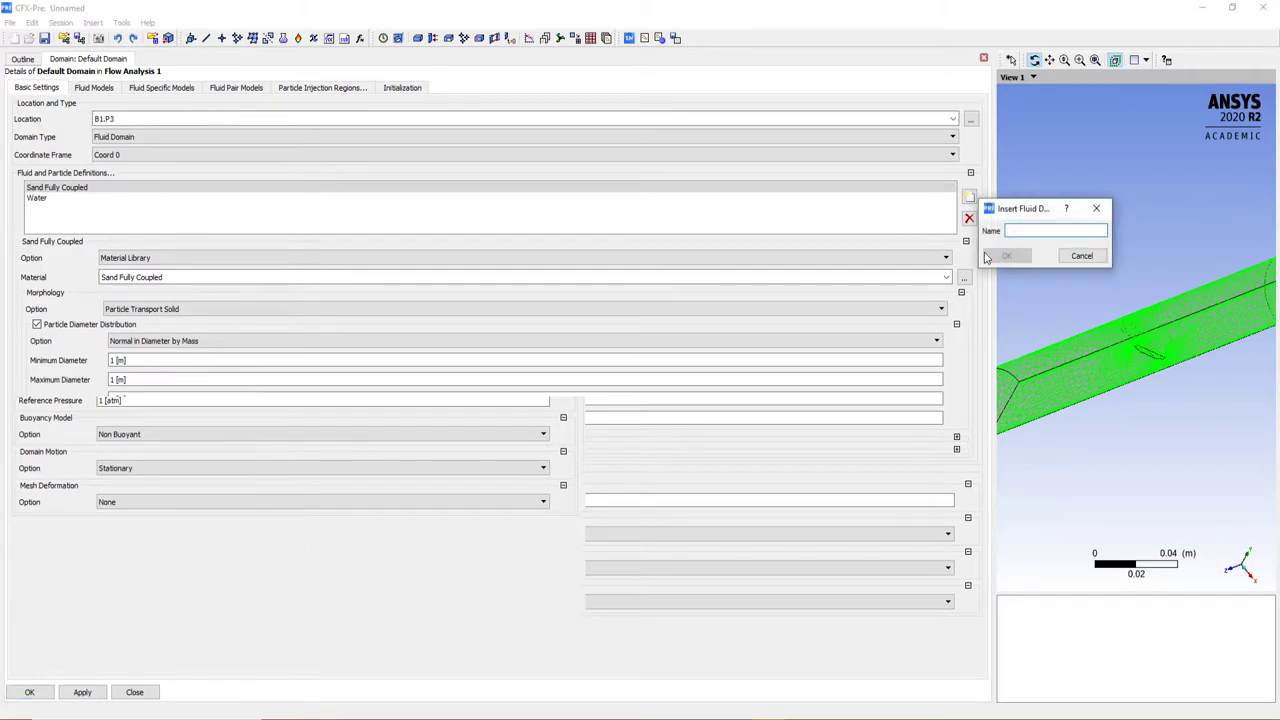
text(Sand One Way)
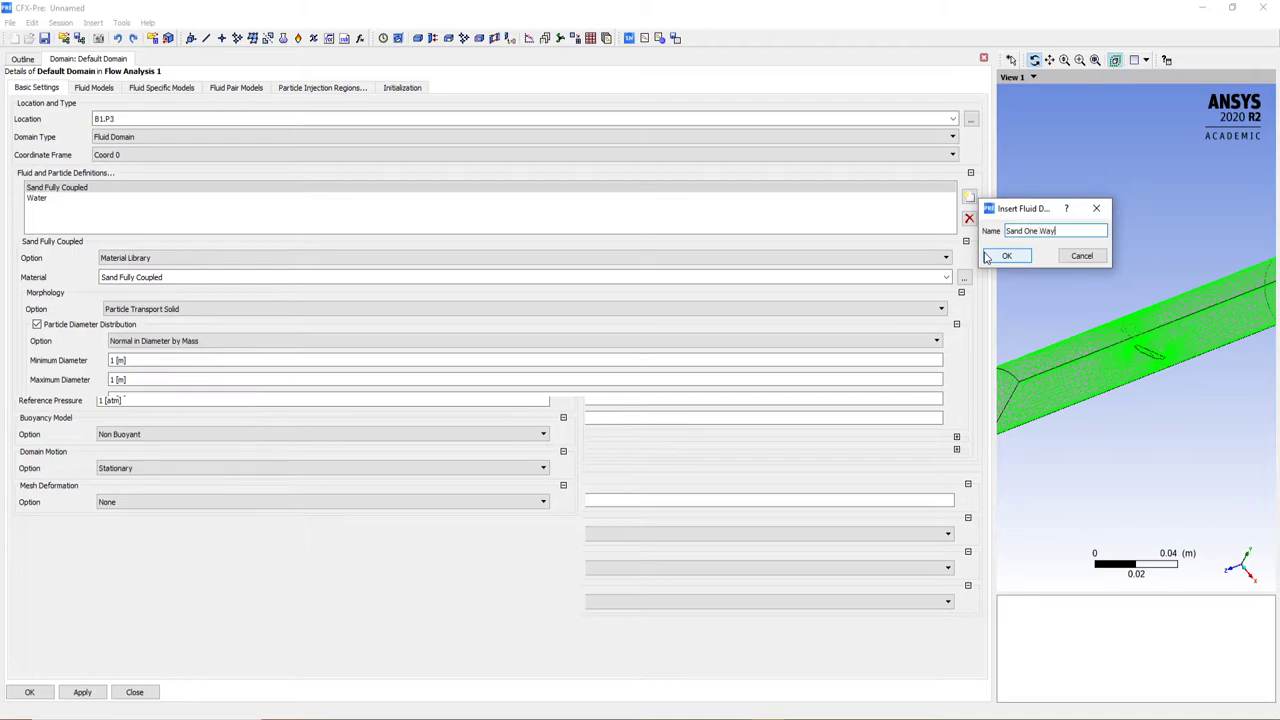
text( Coupled)
click(987, 257)
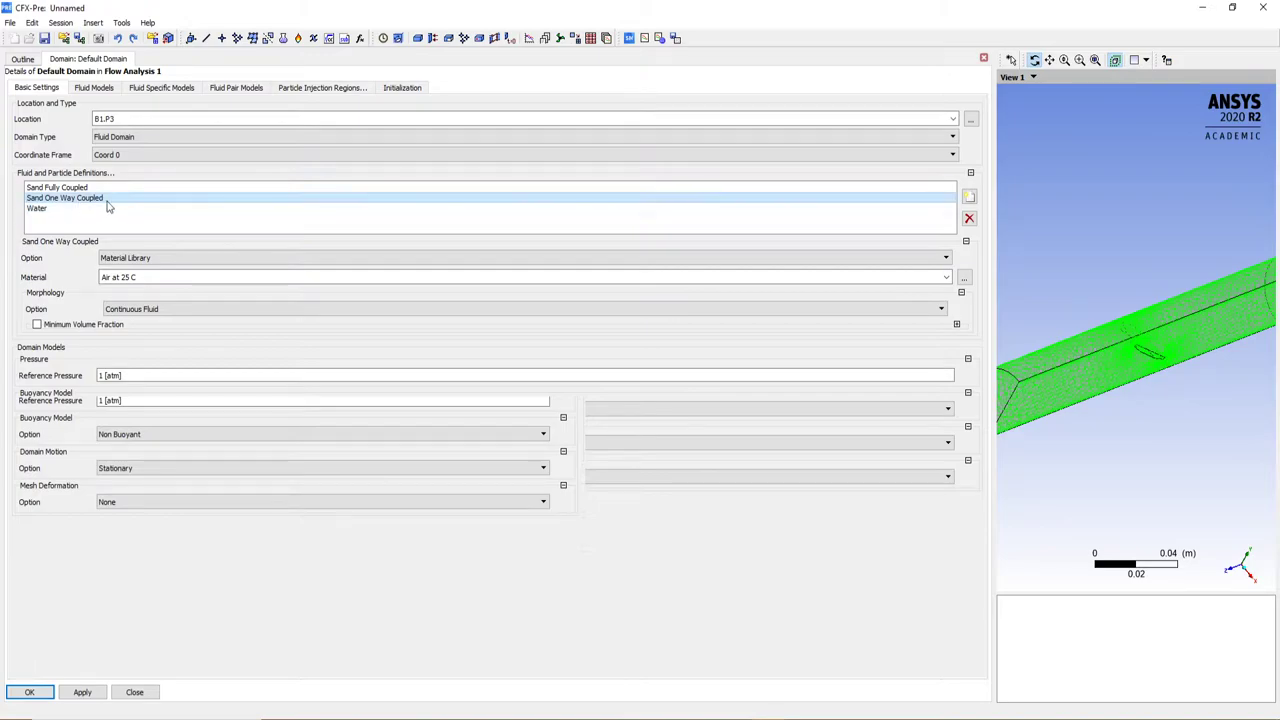
Step: Assign the Sand One Way Coupled material from the Particle Solids group to the Sand One Way Coupled definition
click(965, 280)
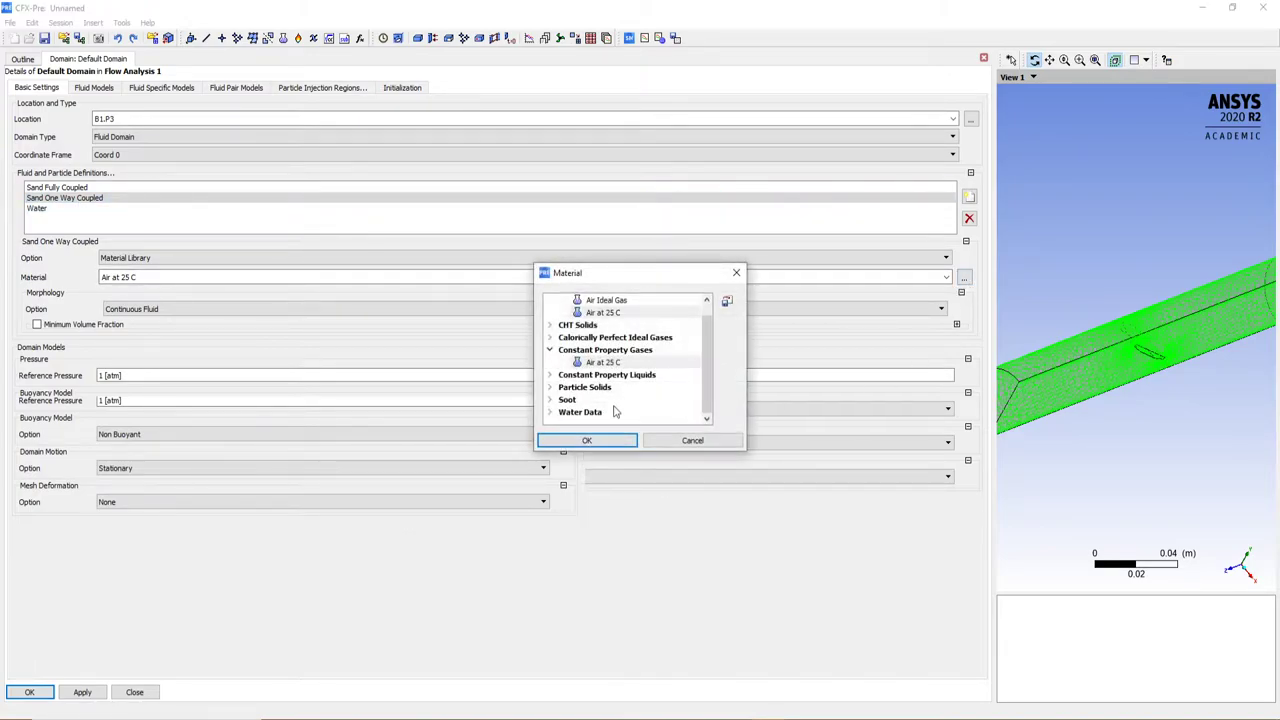
click(549, 387)
scroll(709, 369, down, 2)
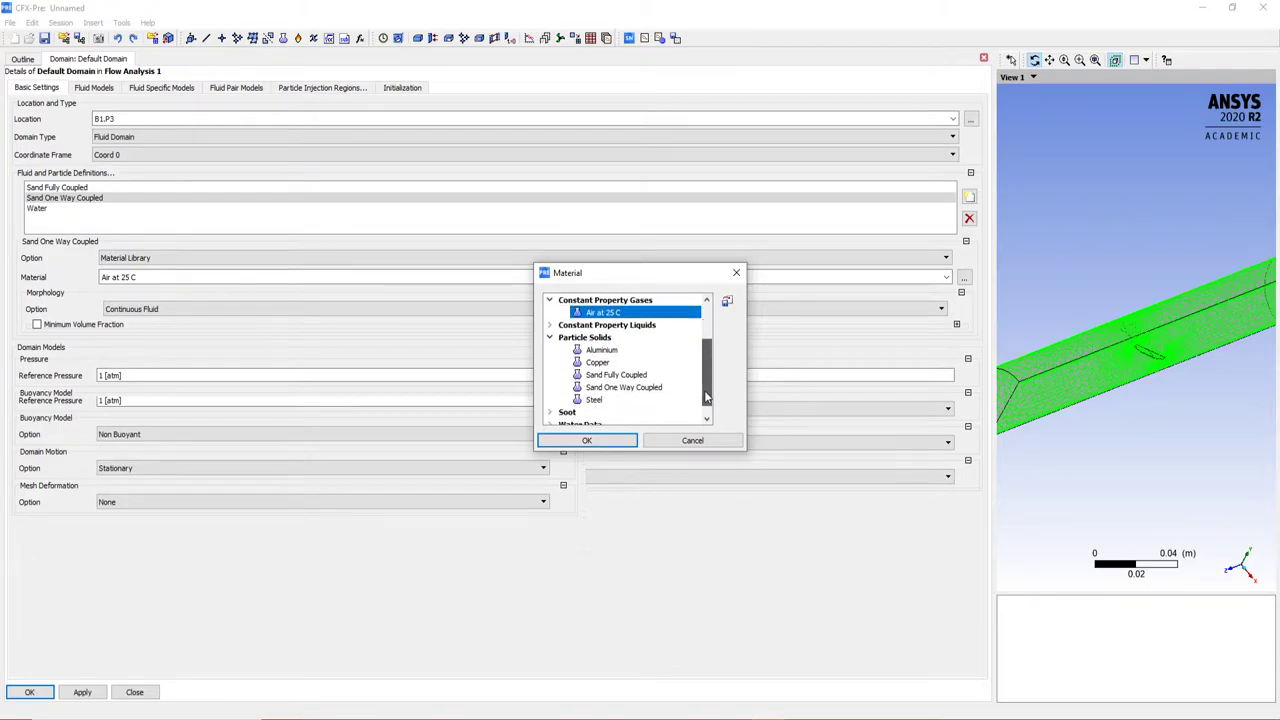
click(649, 389)
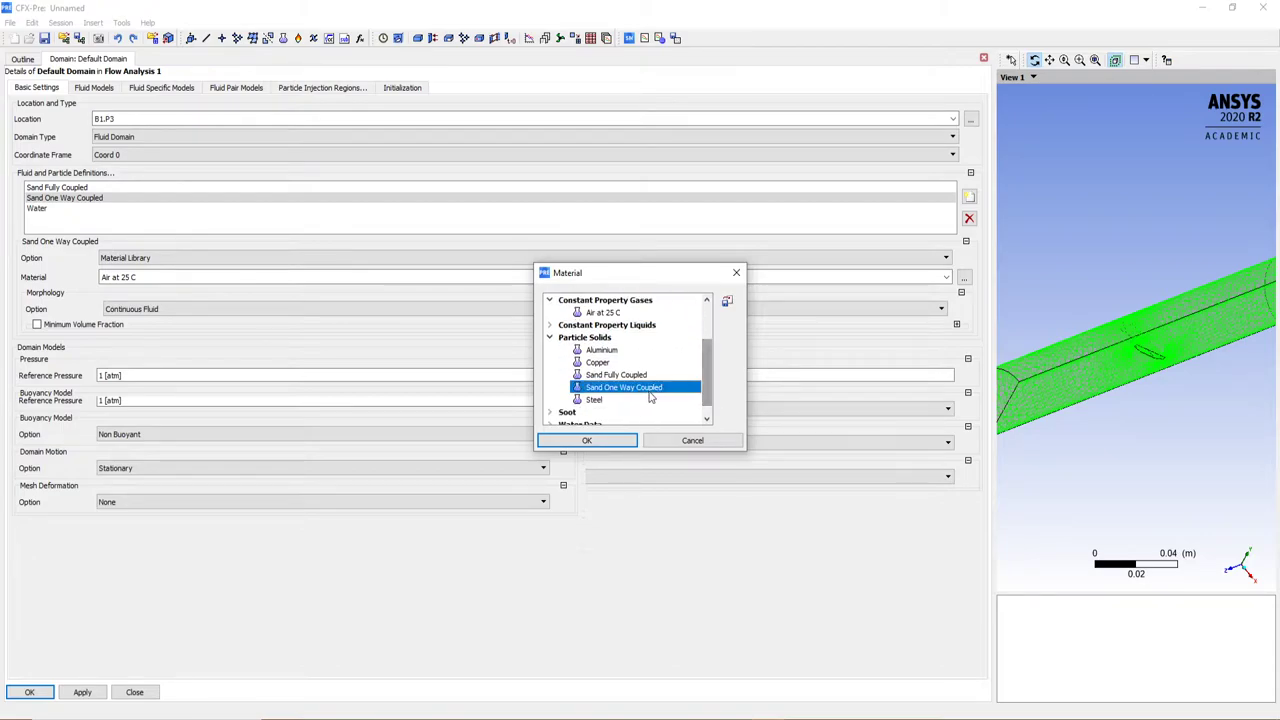
click(587, 441)
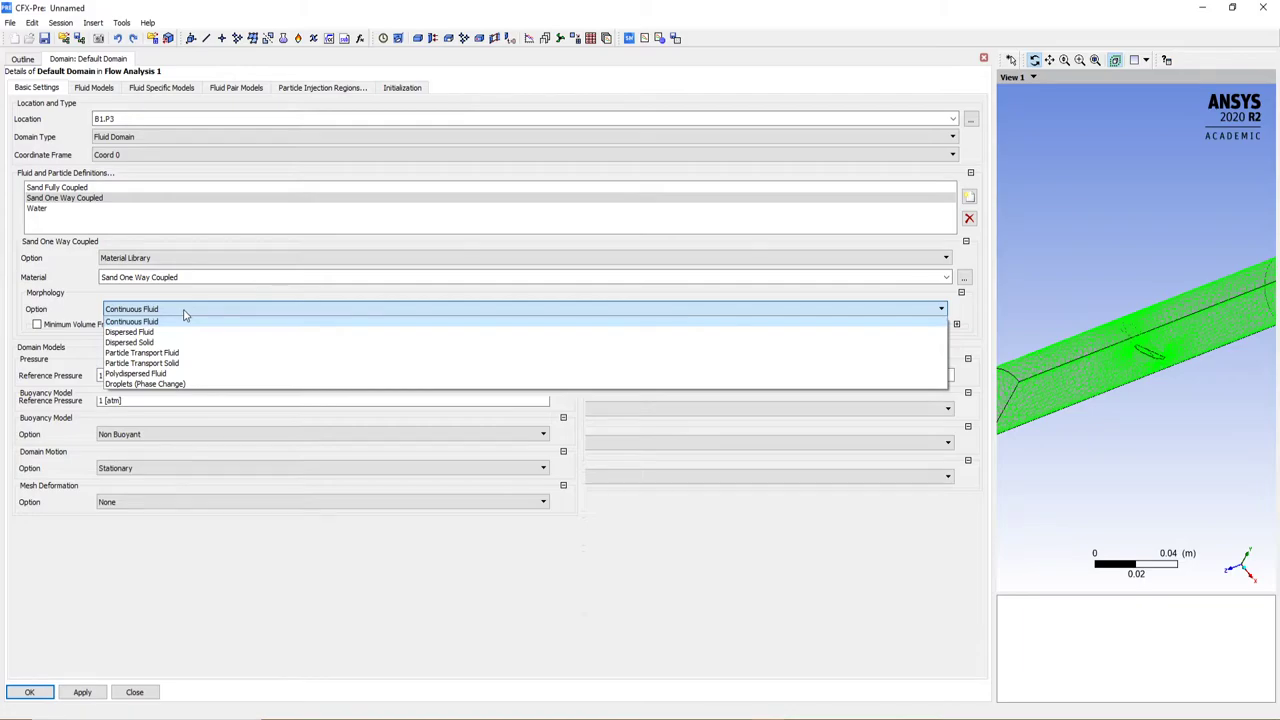
Step: Set the Sand One Way Coupled morphology to Particle Transport Solid and enable a particle diameter distribution of Normal in Diameter by Mass
click(172, 364)
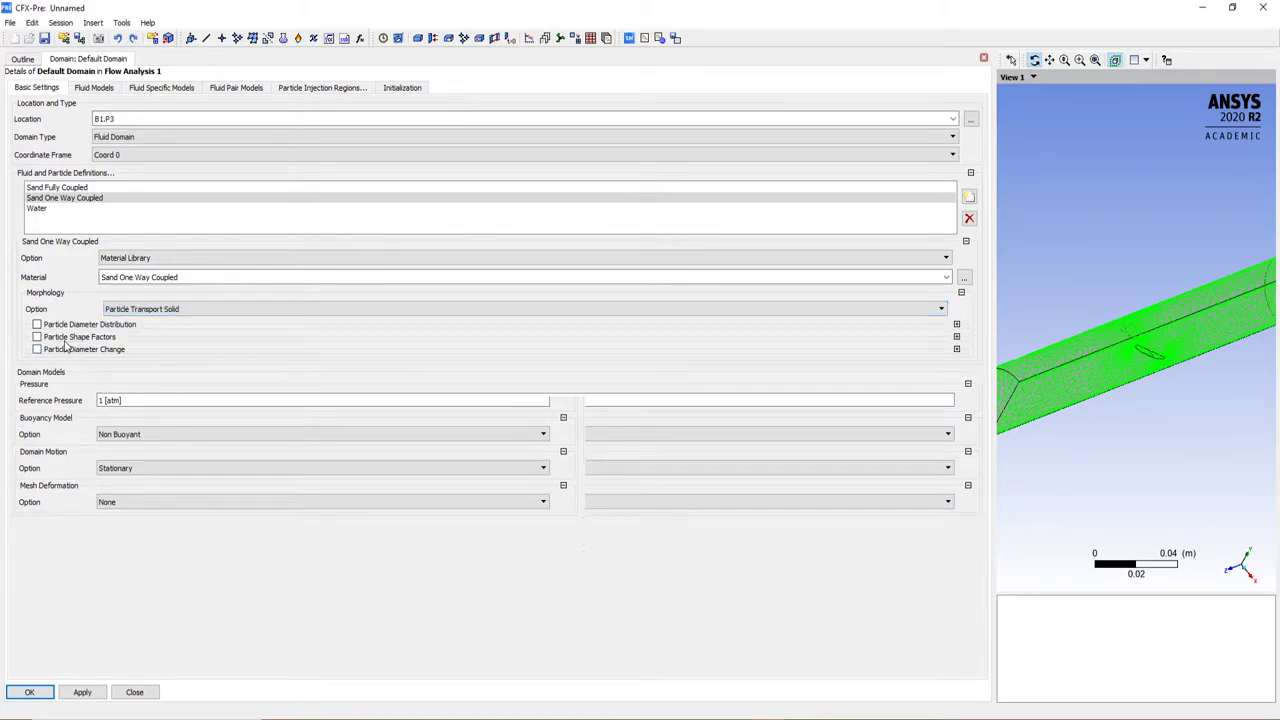
click(37, 324)
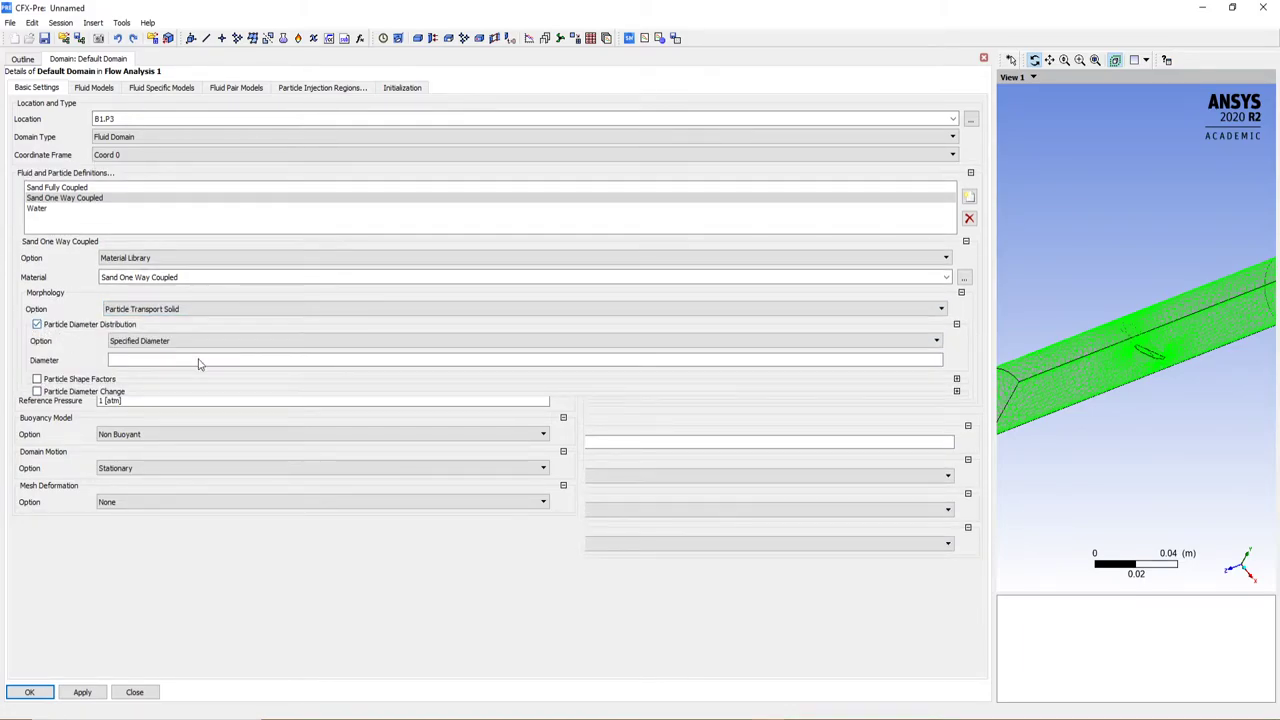
click(212, 341)
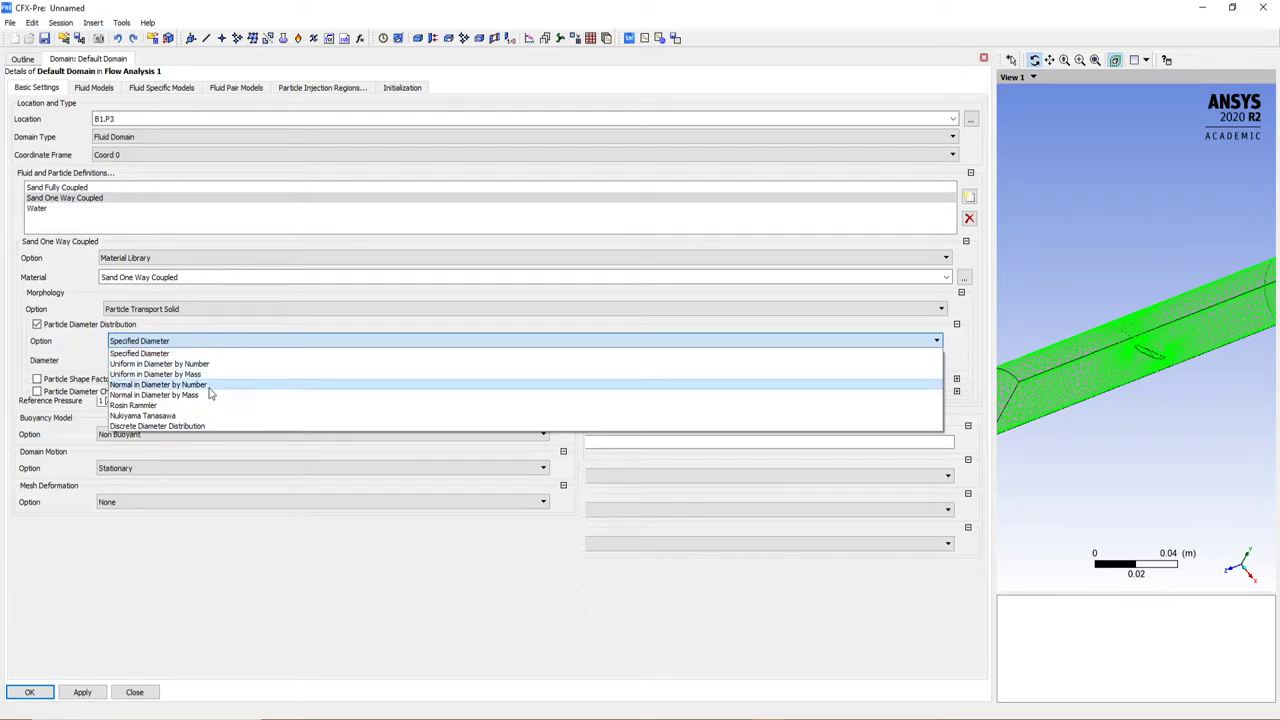
click(160, 395)
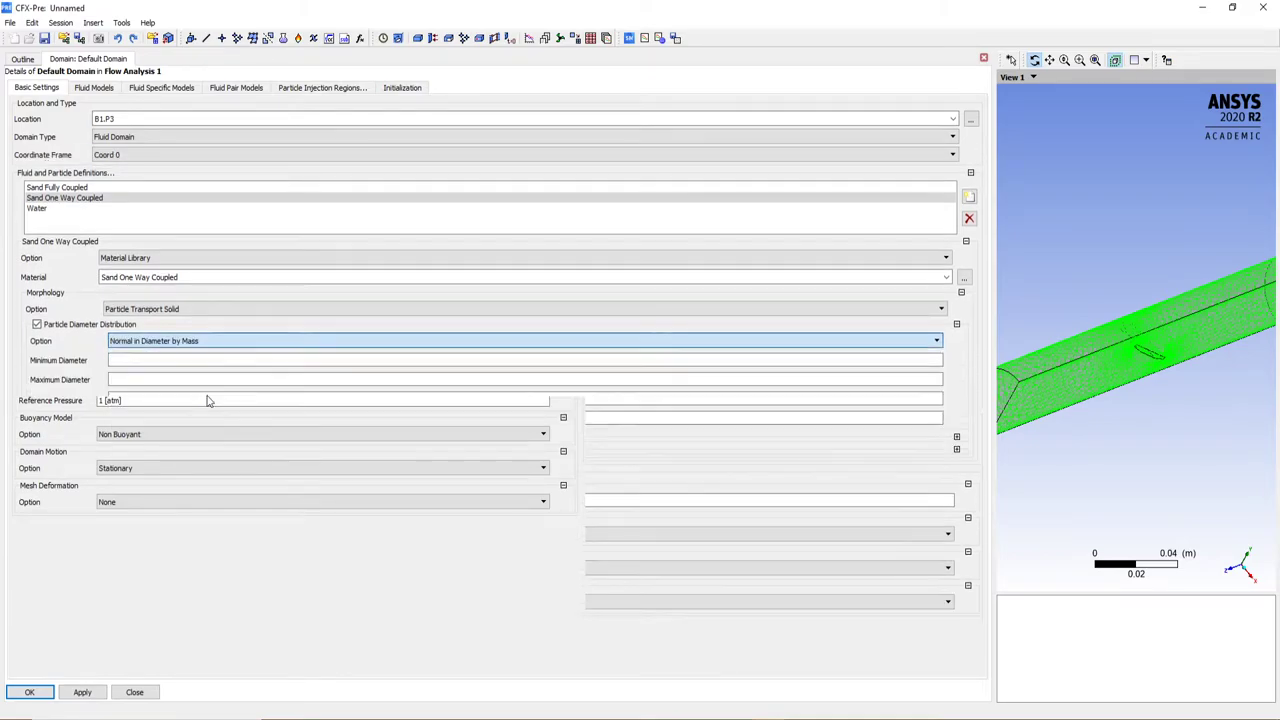
Step: Set the minimum, maximum and mean diameters and the standard deviation of Sand One Way Coupled to 1 m each
click(799, 359)
text(1)
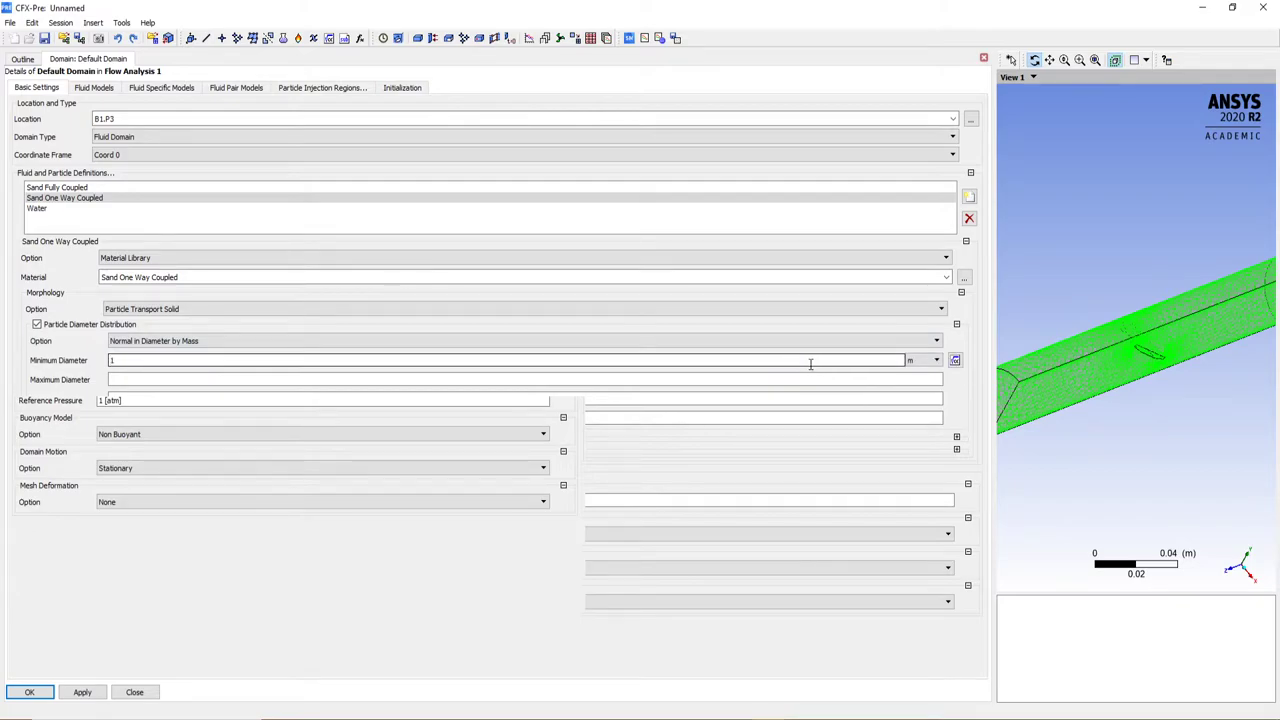
click(812, 379)
text(1 [m)
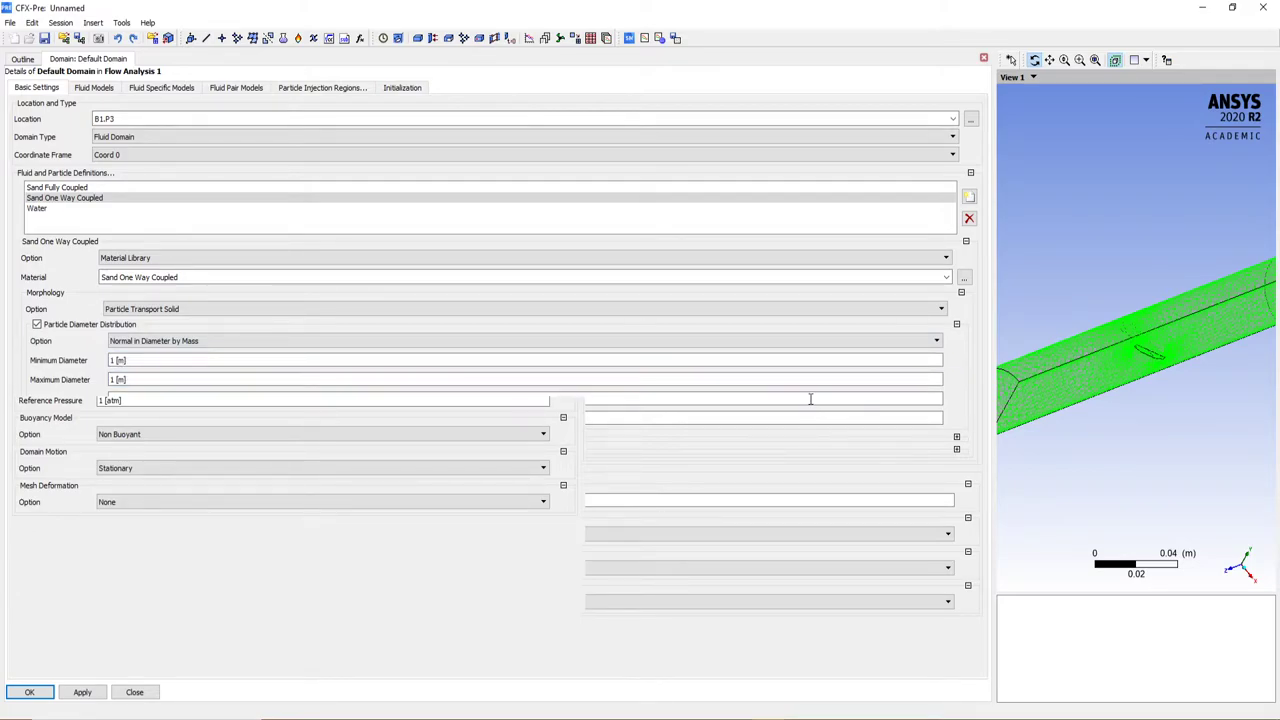
click(814, 400)
click(815, 418)
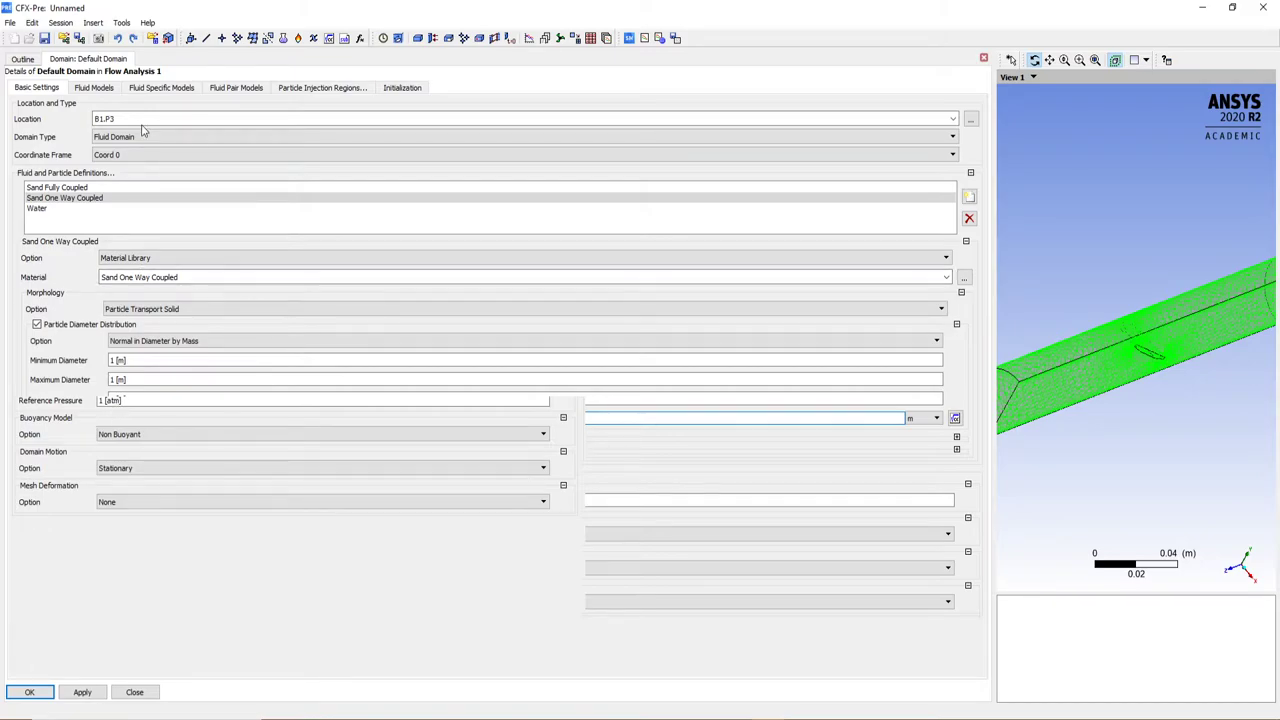
Step: Set the heat transfer option in the domain's fluid models to None
click(114, 90)
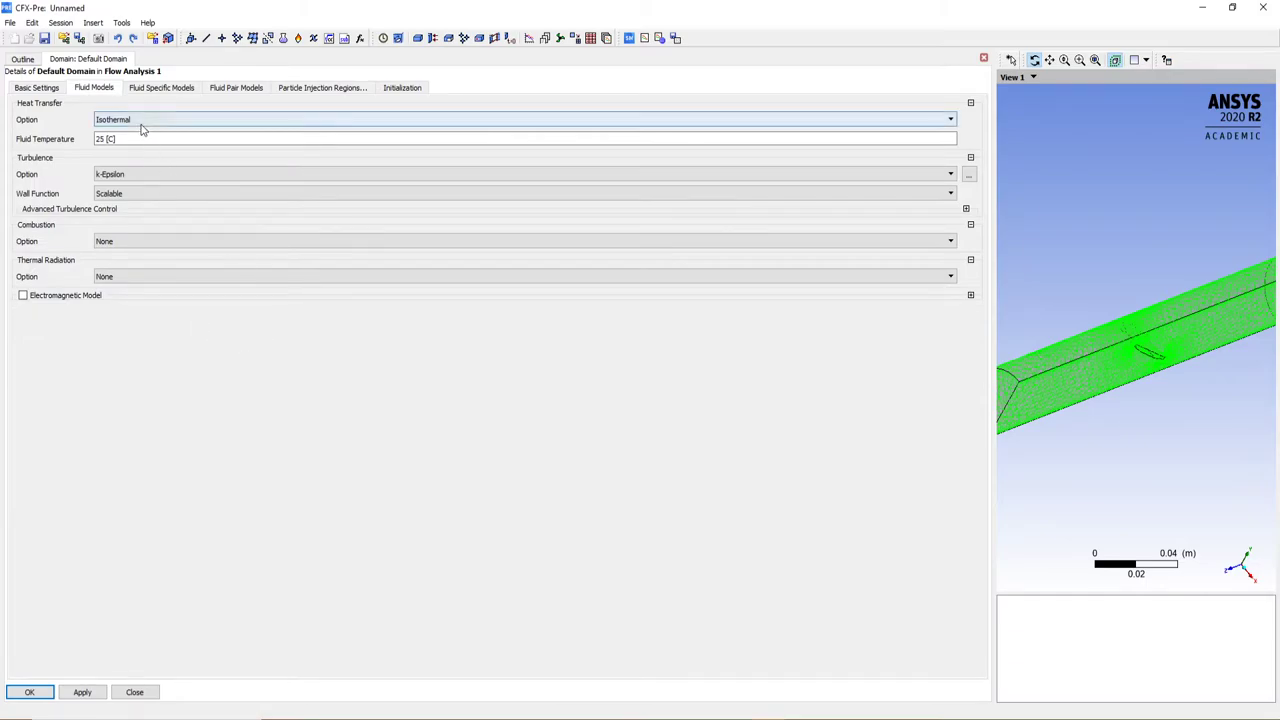
click(142, 122)
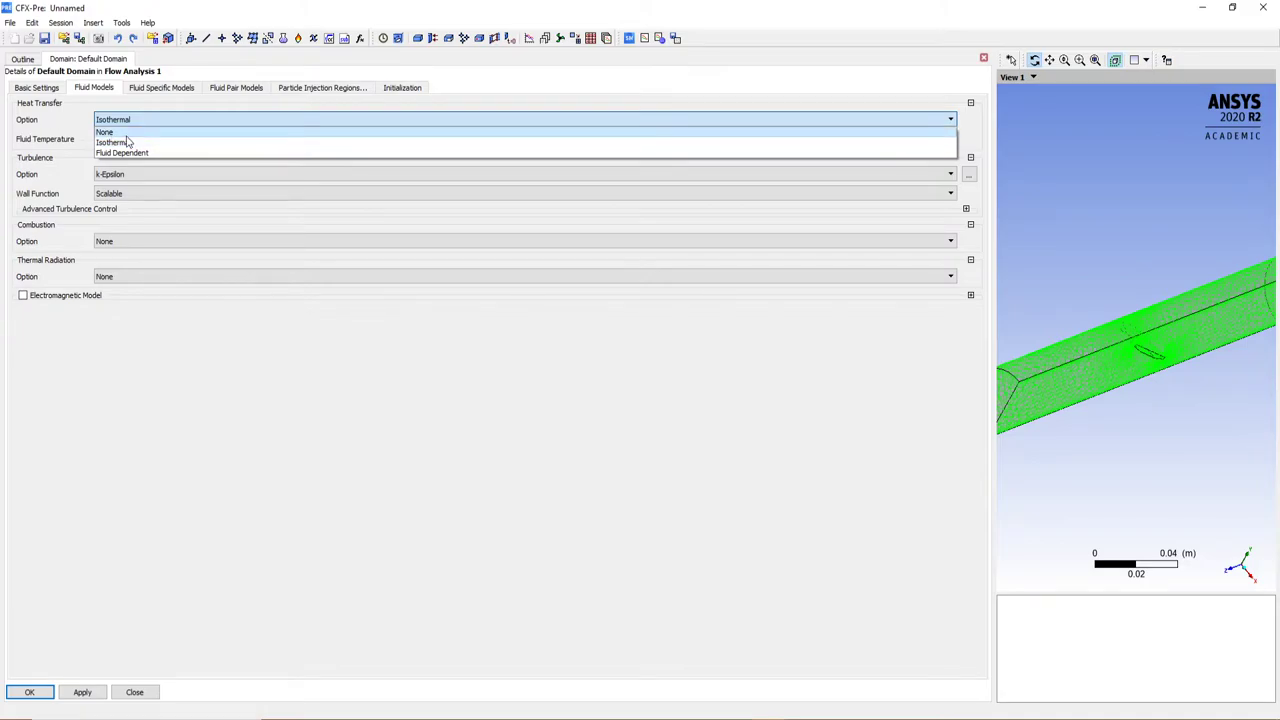
click(128, 133)
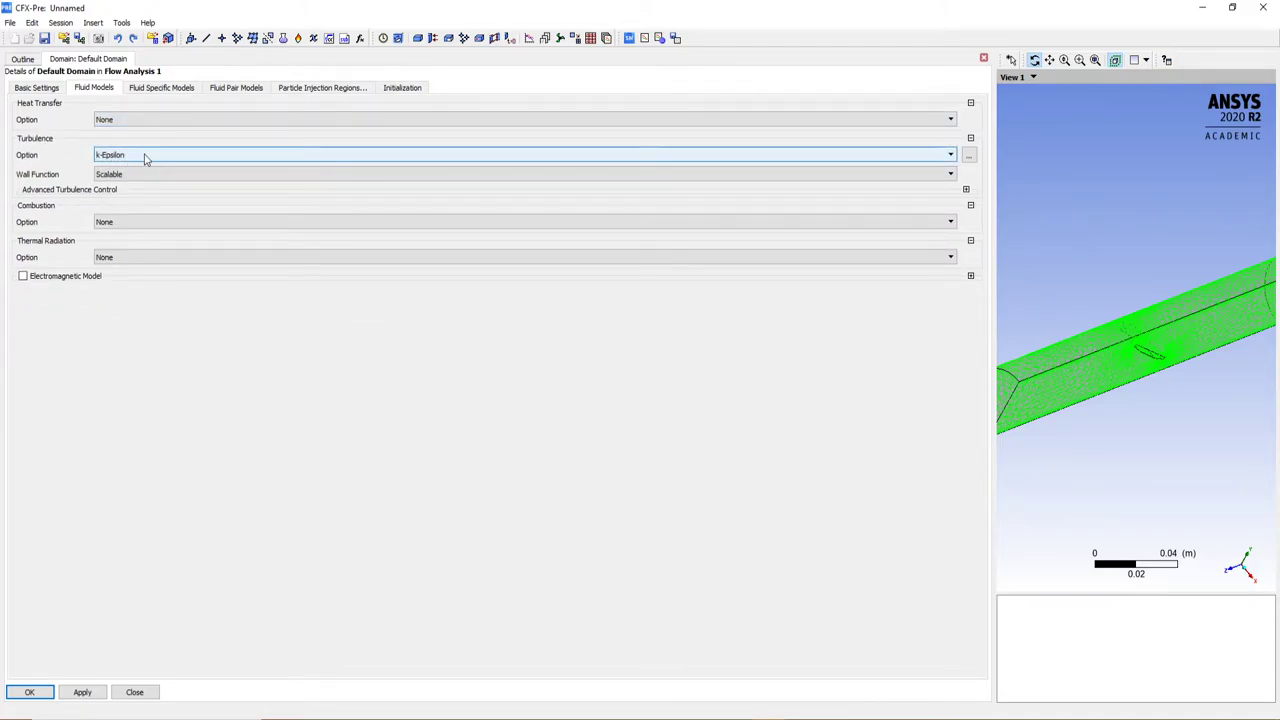
Step: Assign the Finnie erosion model to Sand Fully Coupled with a reference velocity of 1 m s^-1
click(162, 88)
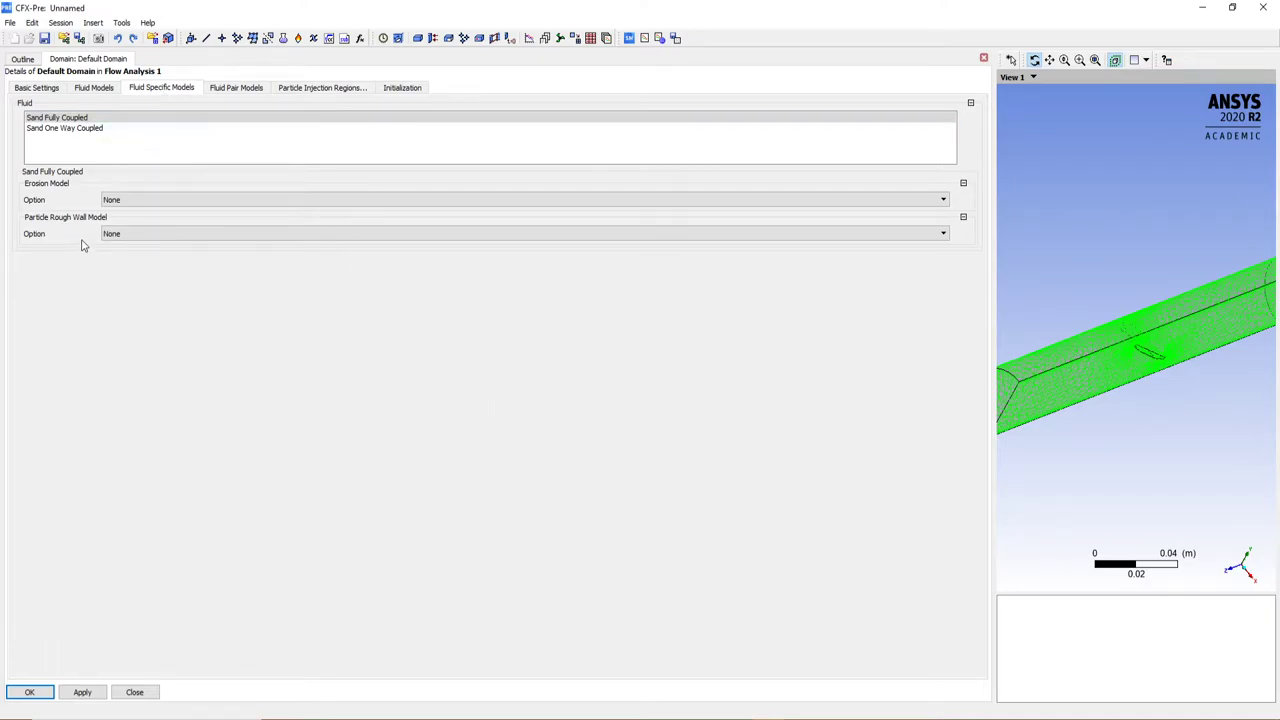
click(120, 202)
click(114, 222)
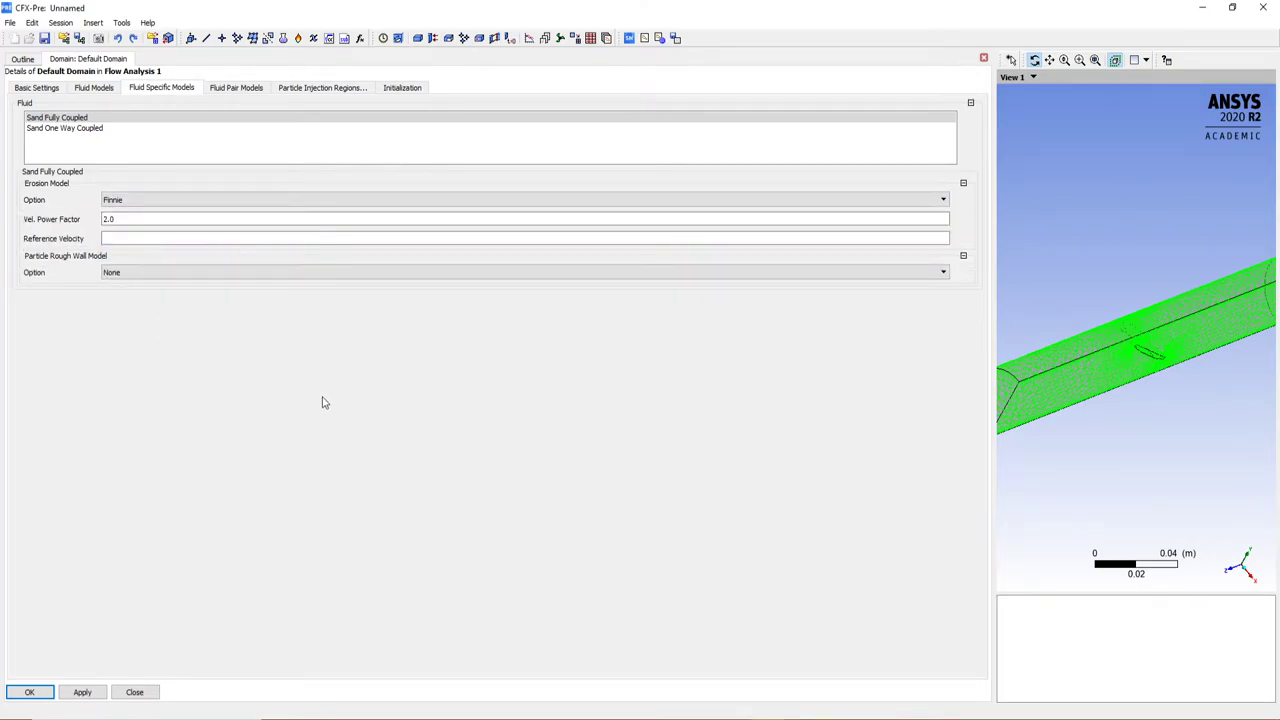
click(116, 240)
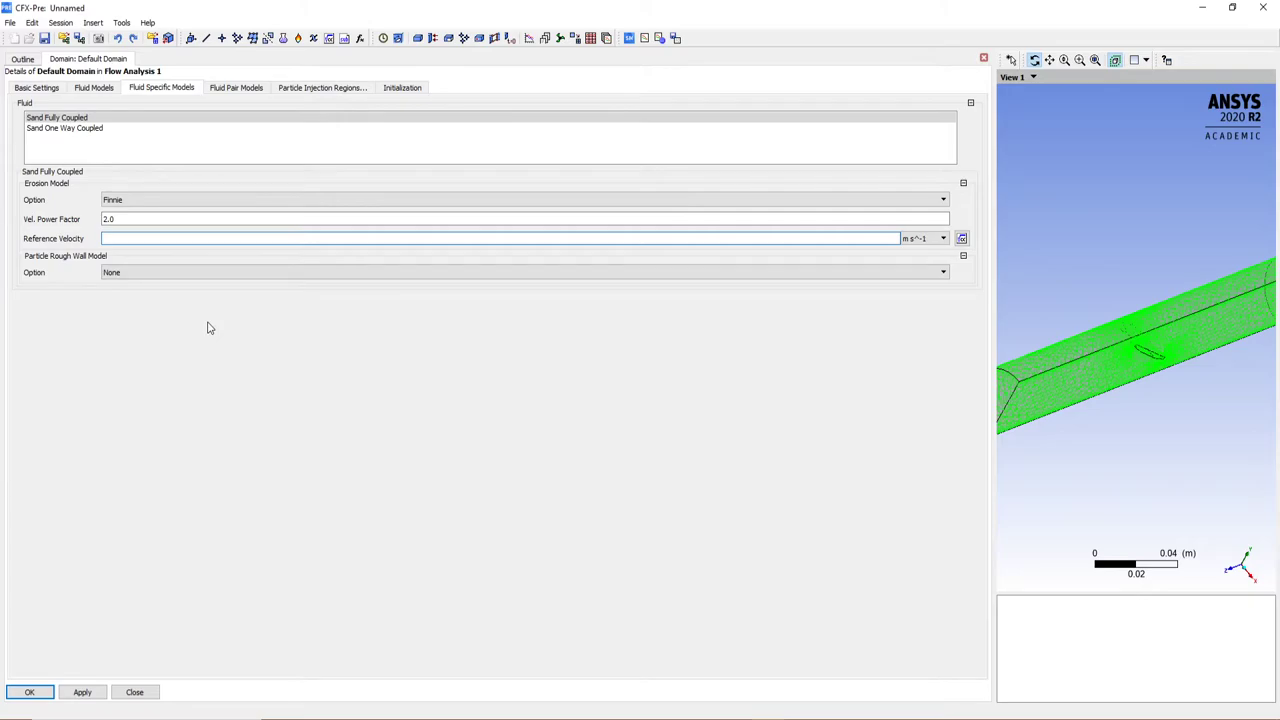
text(1)
click(477, 458)
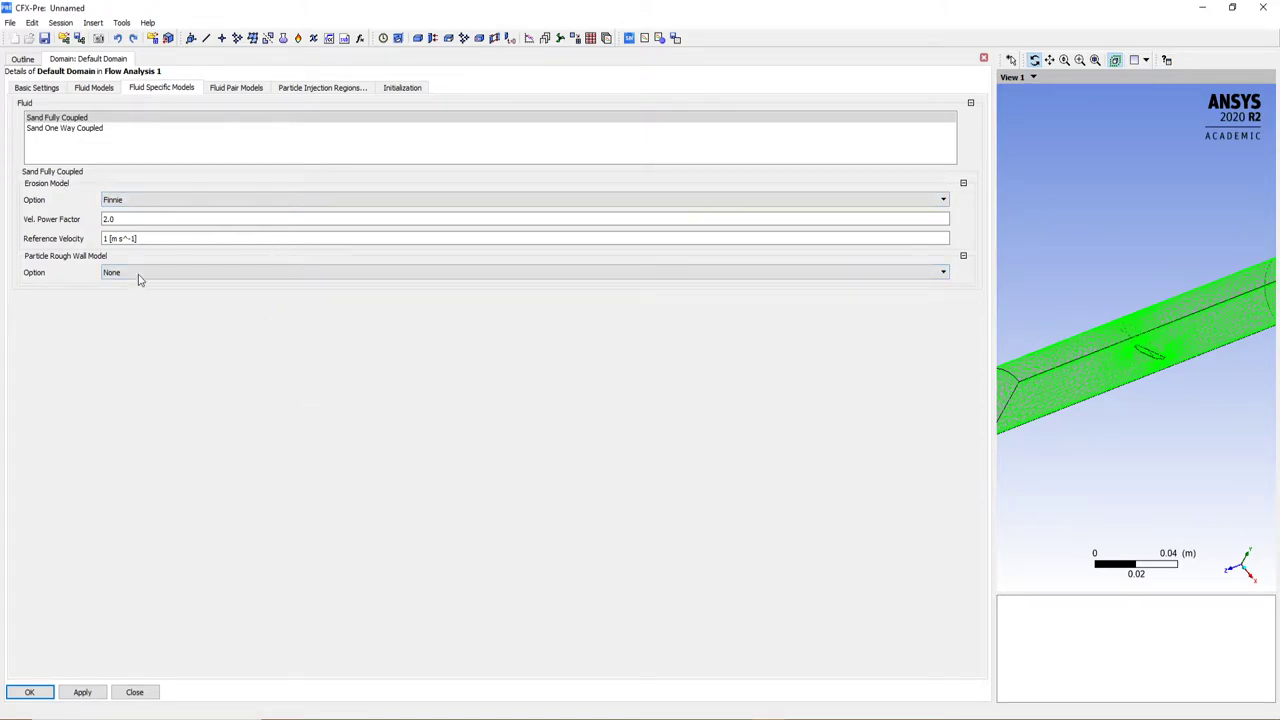
Step: Consult the online help page on the Fluid Specific Models settings in the browser, and return to CFX-Pre
click(160, 220)
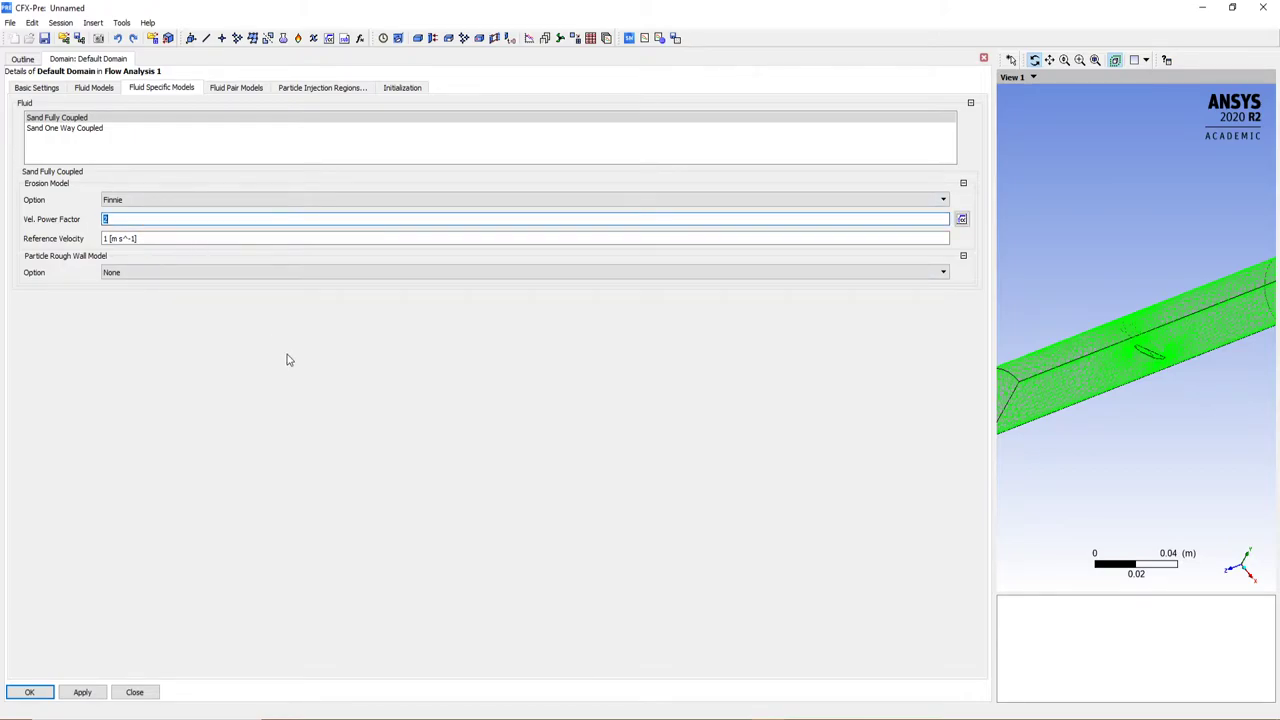
key(F1)
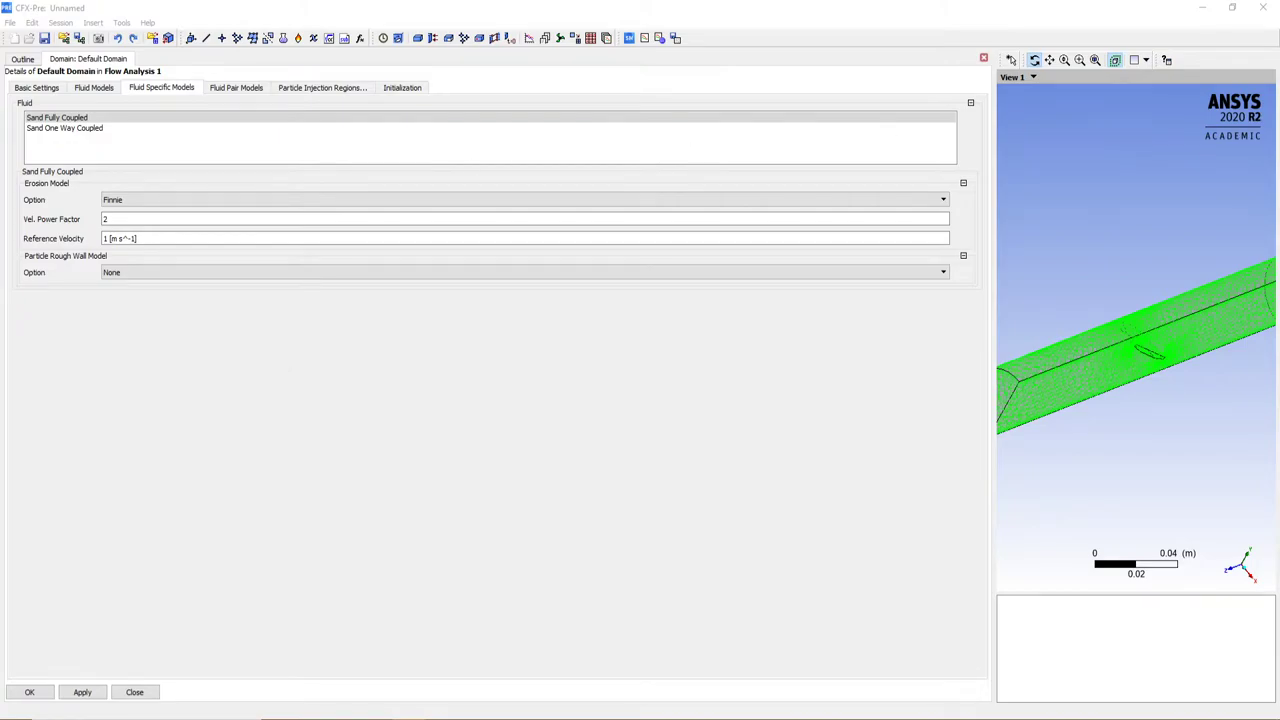
key(alt+Tab)
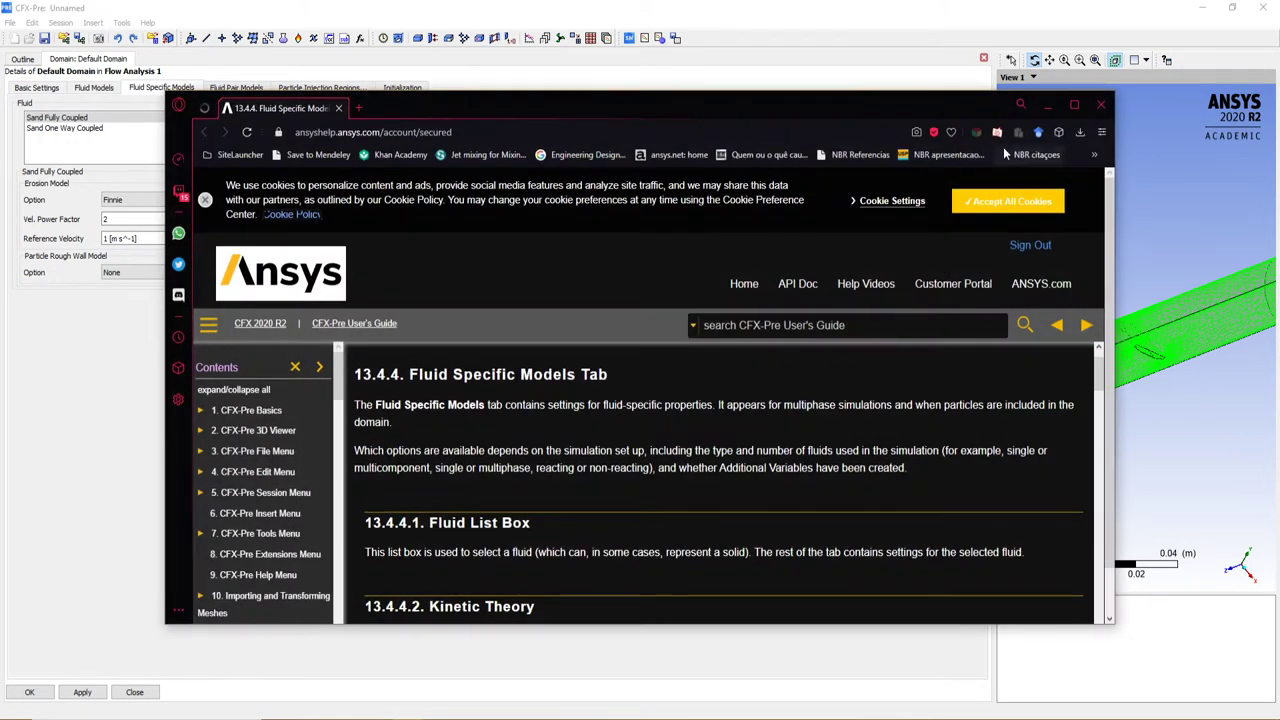
click(1074, 104)
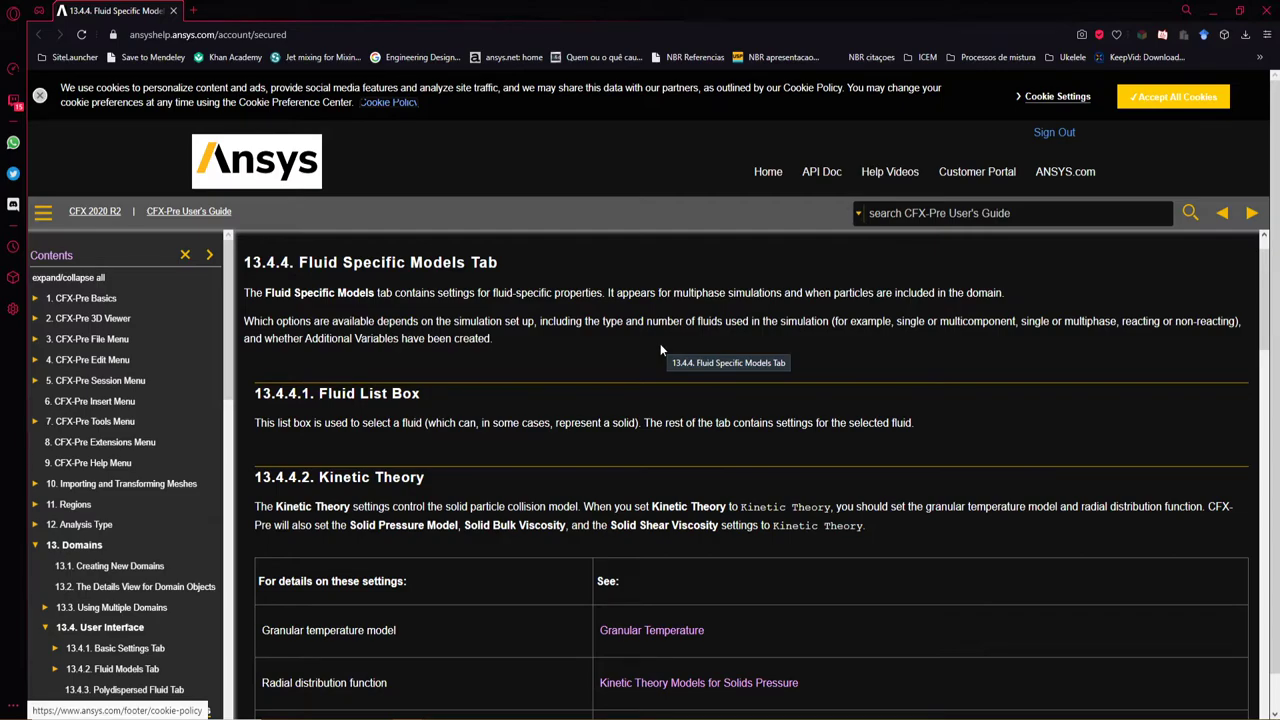
click(1262, 12)
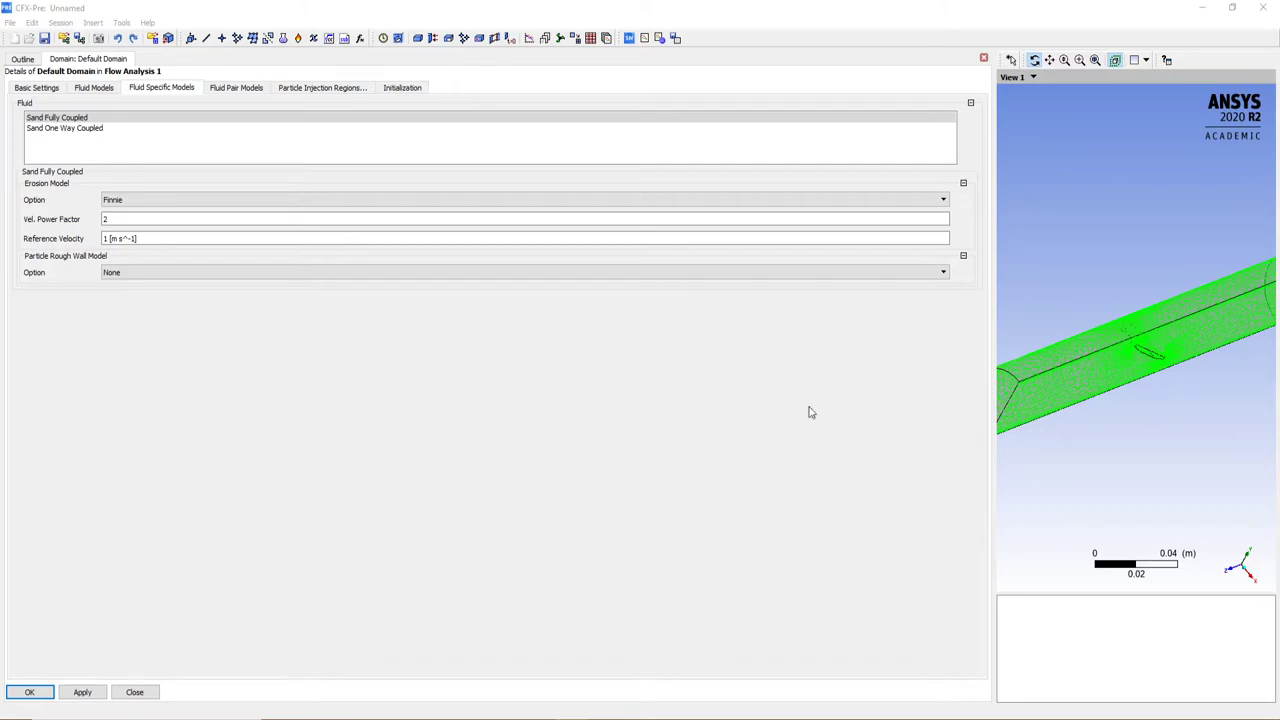
Step: Assign the Finnie erosion model to Sand One Way Coupled with a reference velocity of 1 m s^-1
click(65, 128)
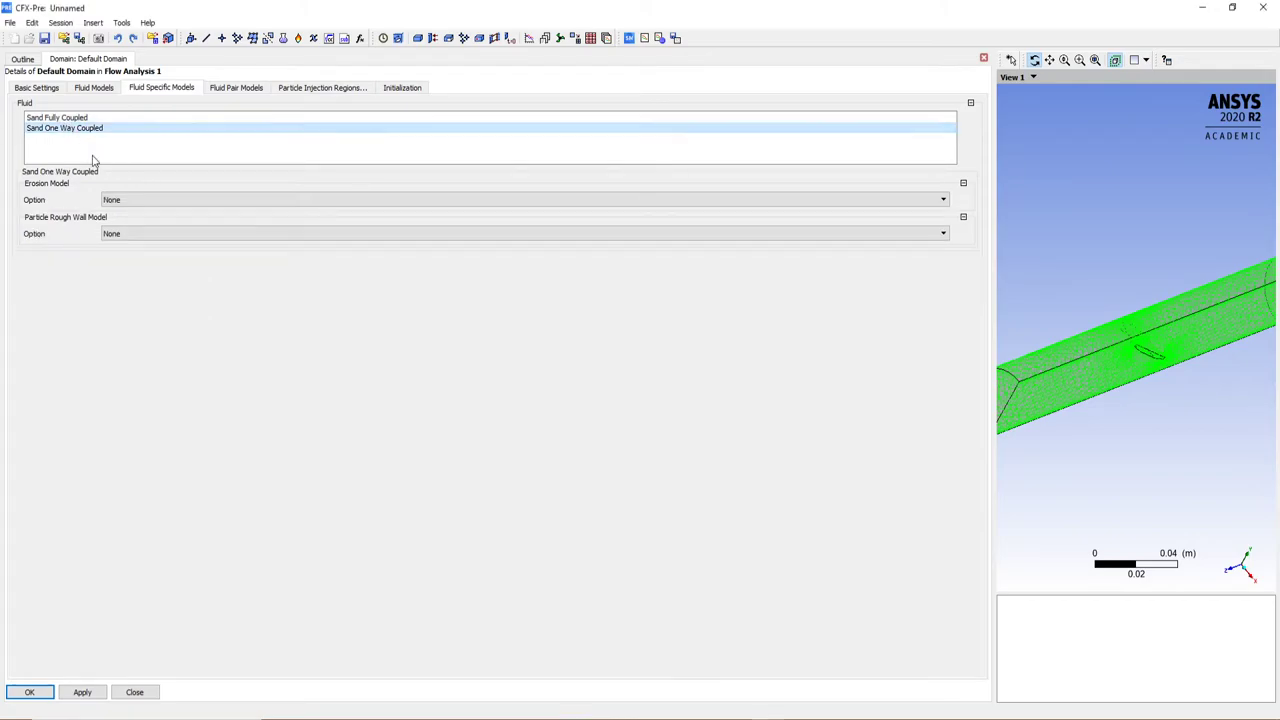
click(149, 199)
click(141, 221)
click(138, 241)
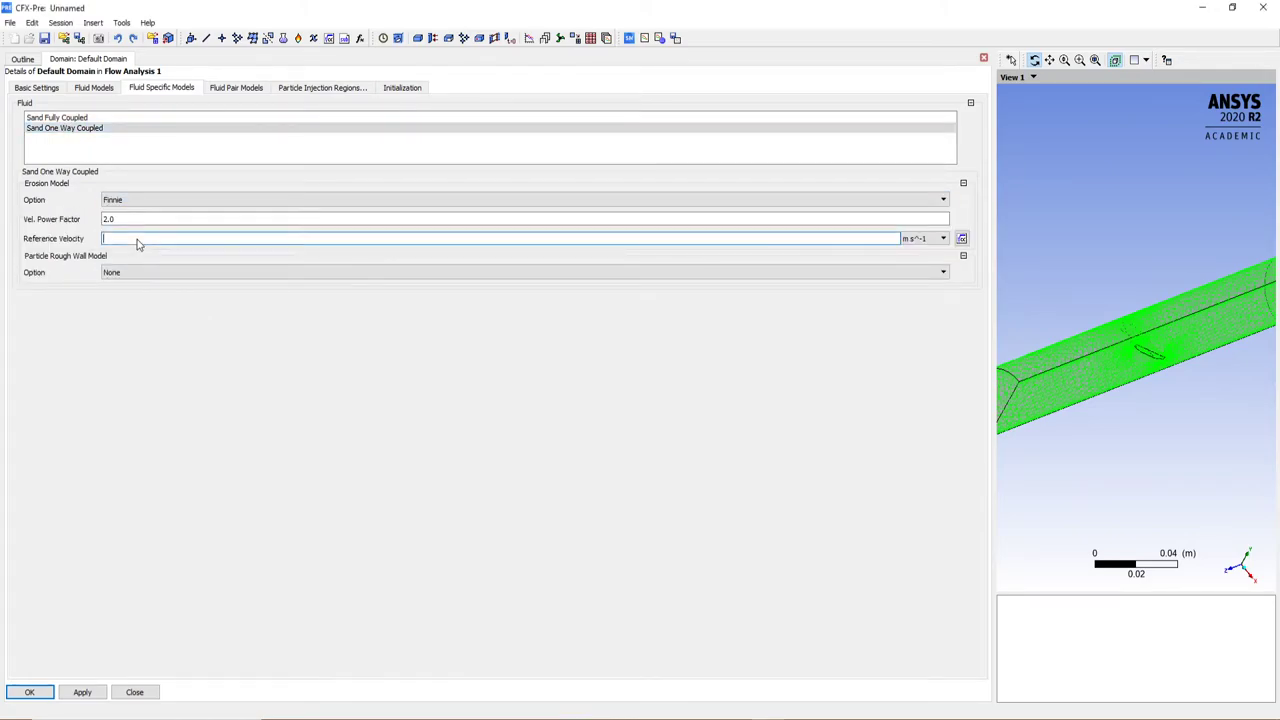
click(303, 460)
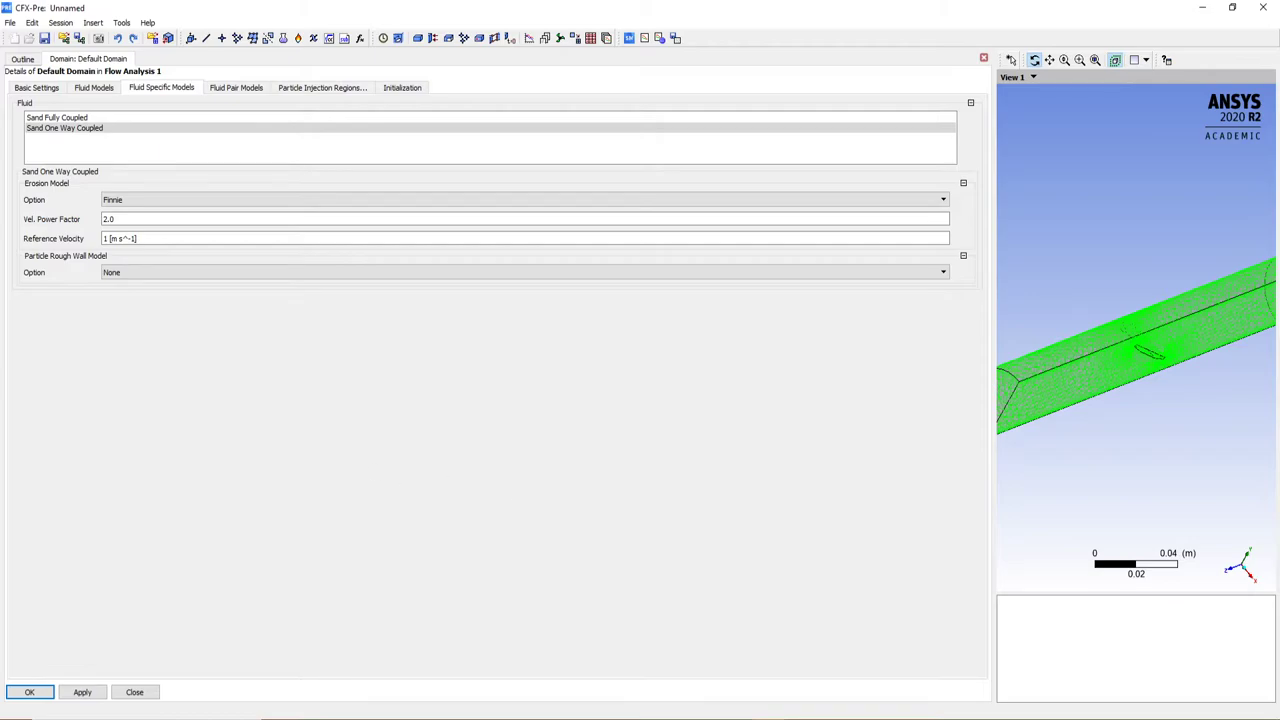
Step: Set the particle coupling of the Water | Sand One Way Coupled pair to One-way Coupling and save the domain settings
click(222, 89)
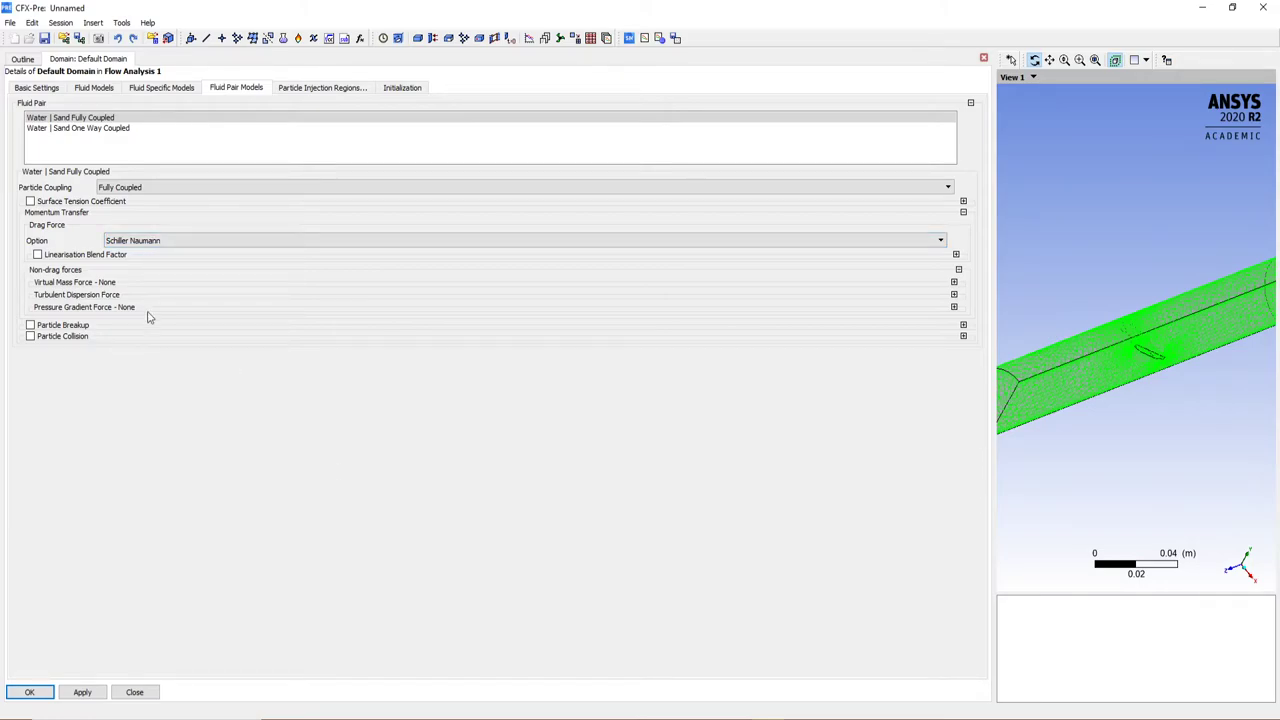
click(96, 131)
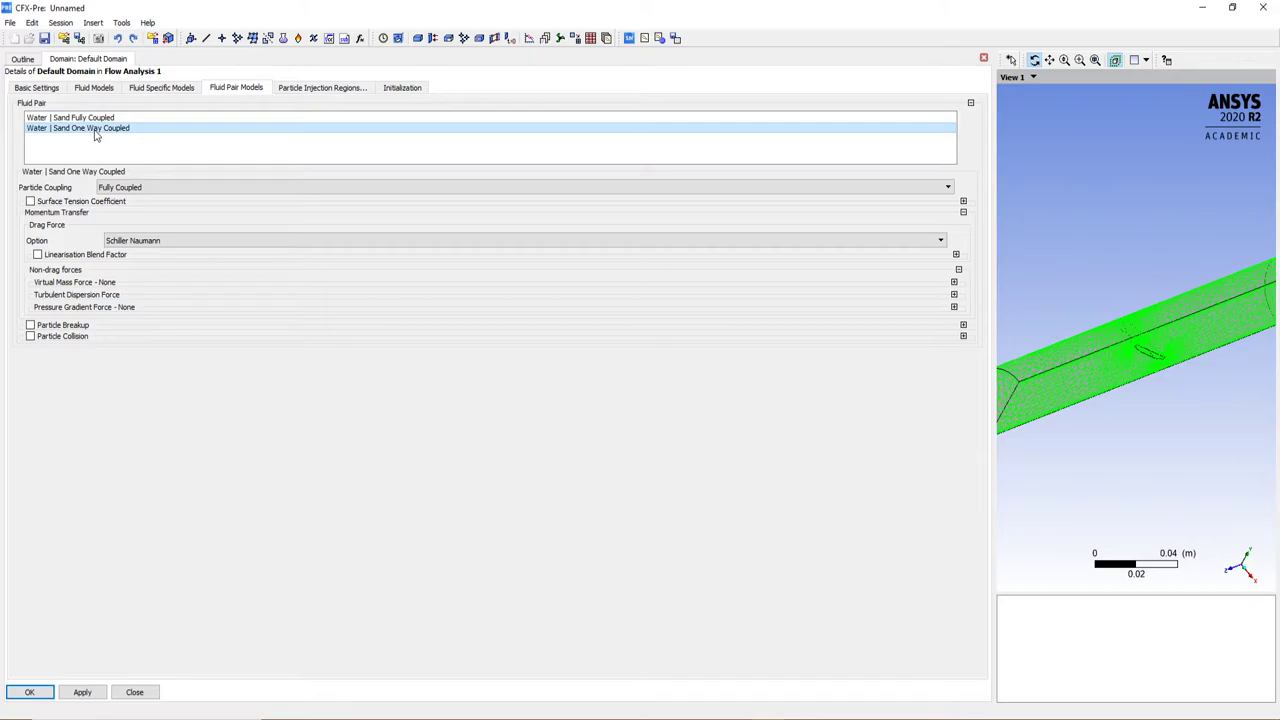
click(155, 189)
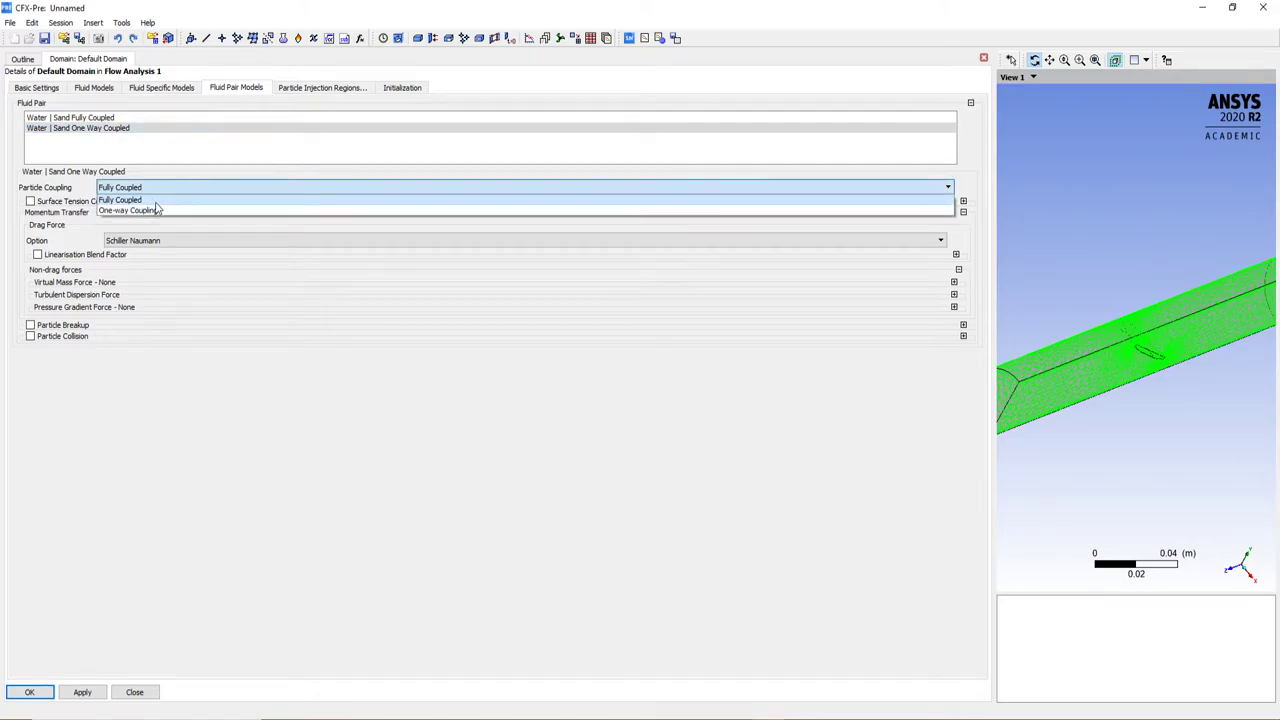
click(130, 211)
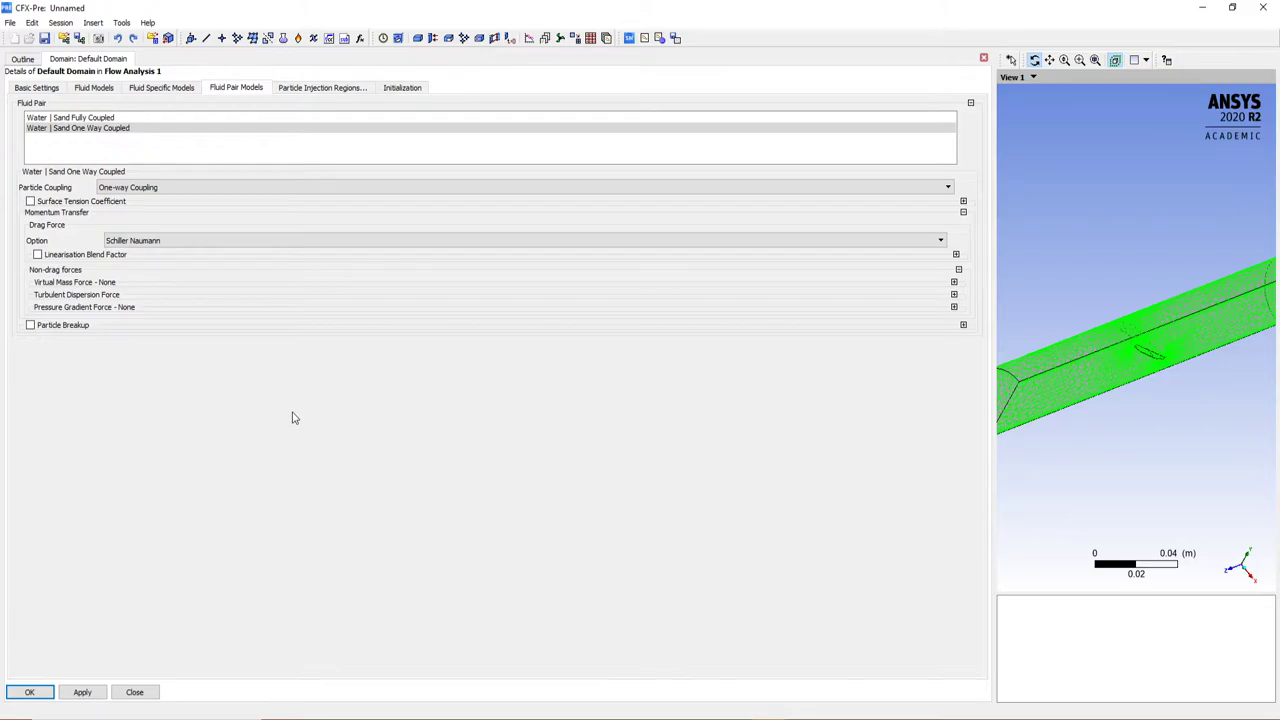
click(84, 694)
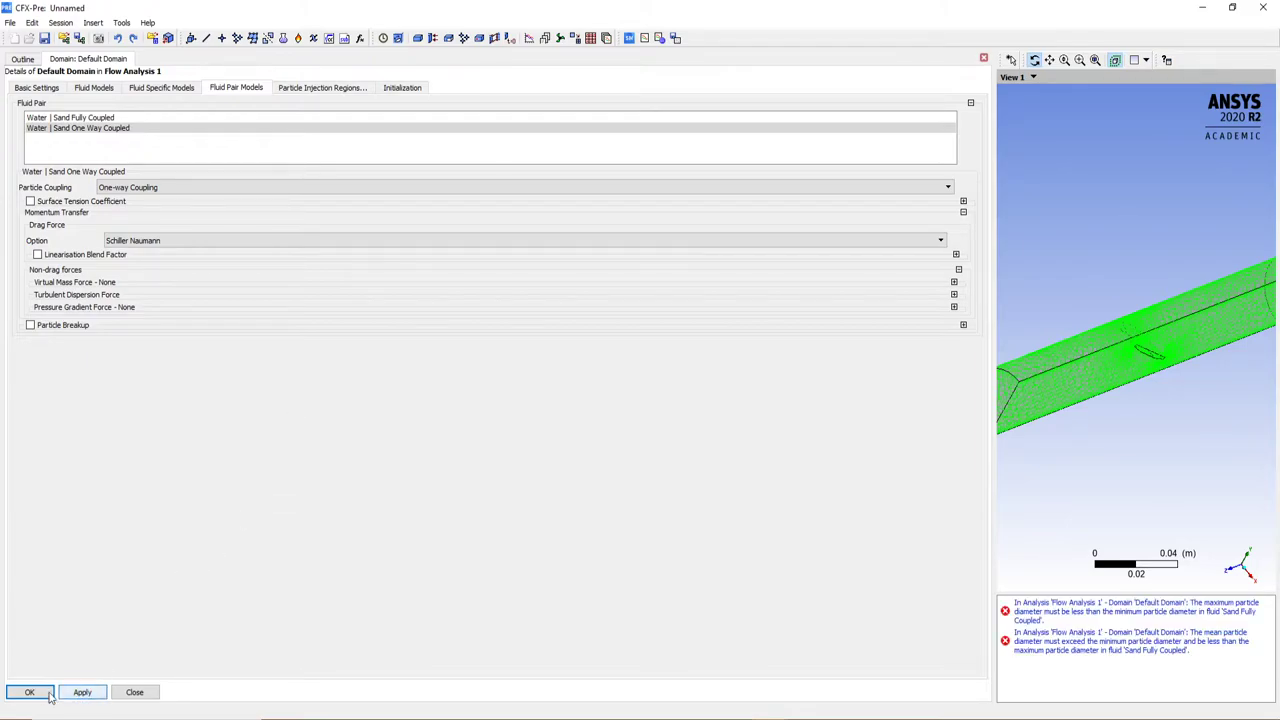
click(45, 694)
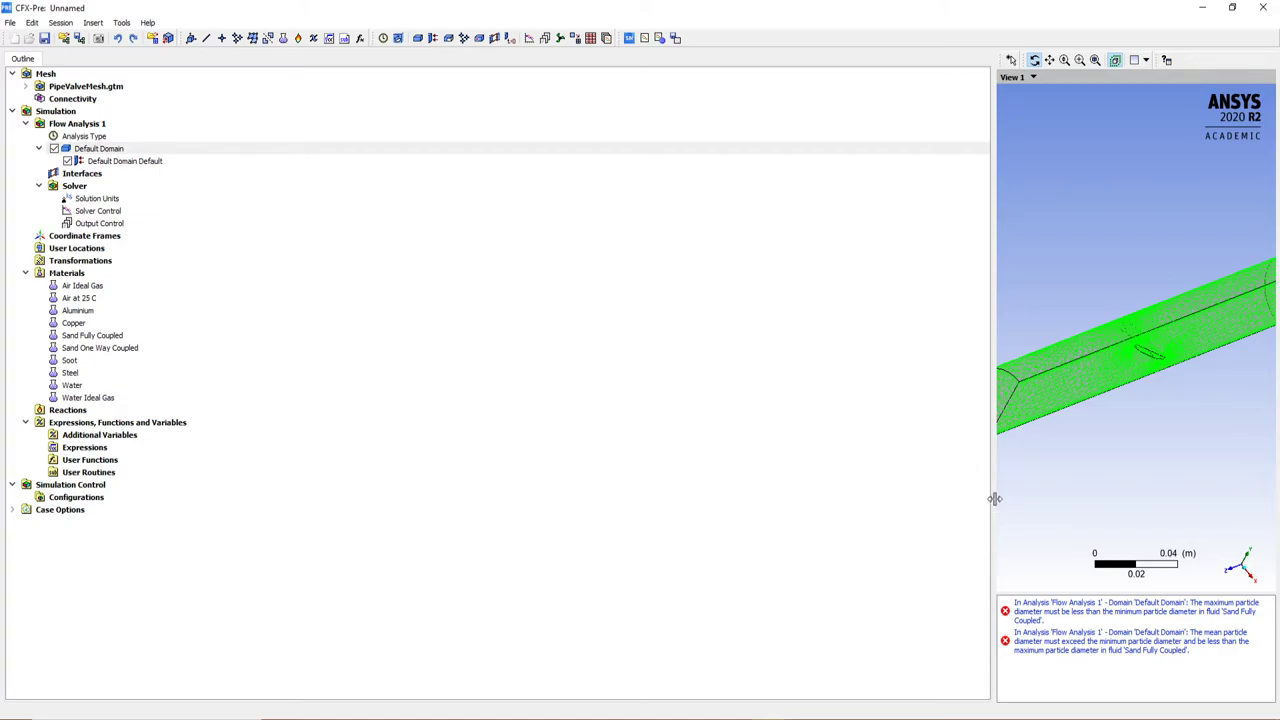
Step: Enlarge the 3D viewer, open Default Domain in the Command Editor and locate the Sand Fully Coupled particle diameter distribution
drag(994, 497, 545, 480)
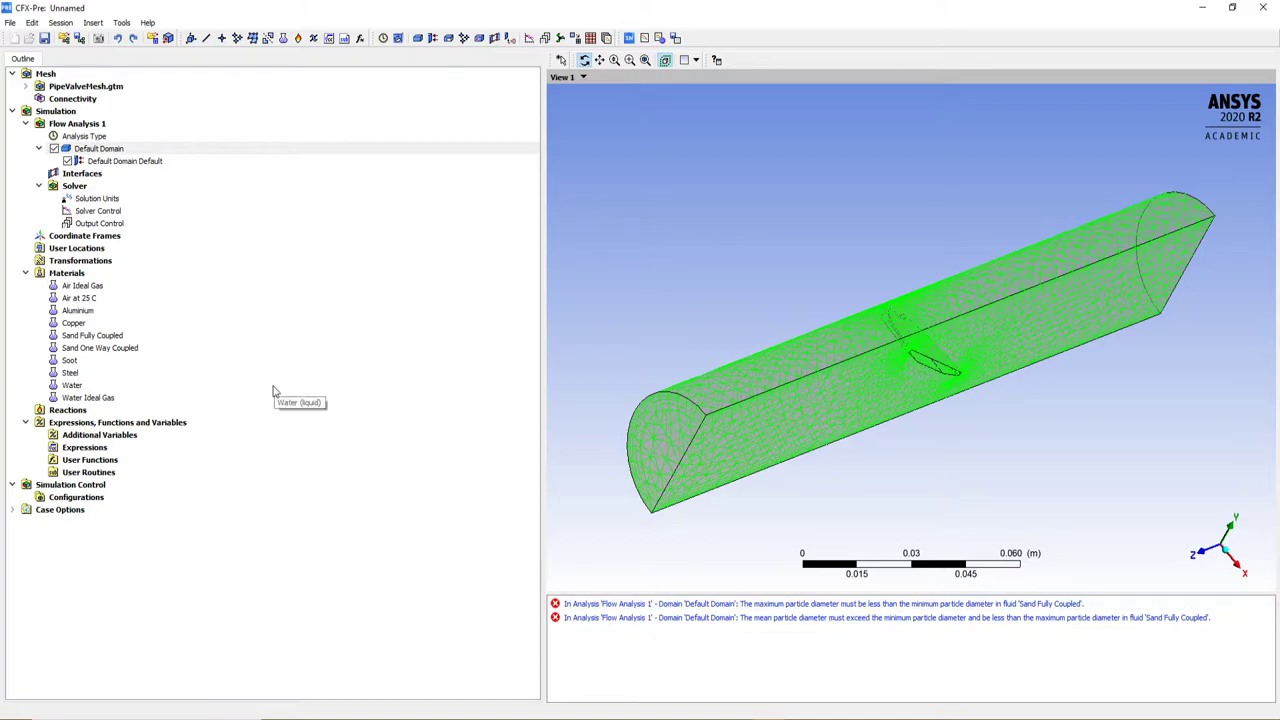
right_click(100, 152)
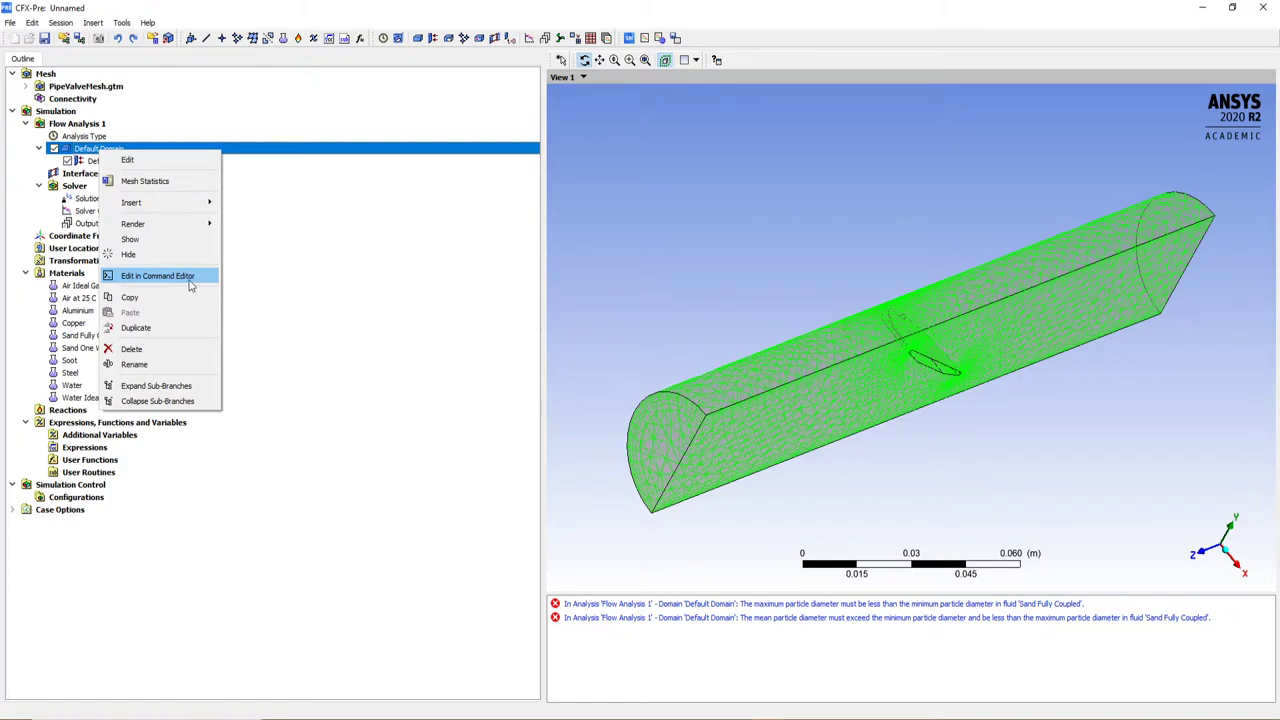
click(188, 279)
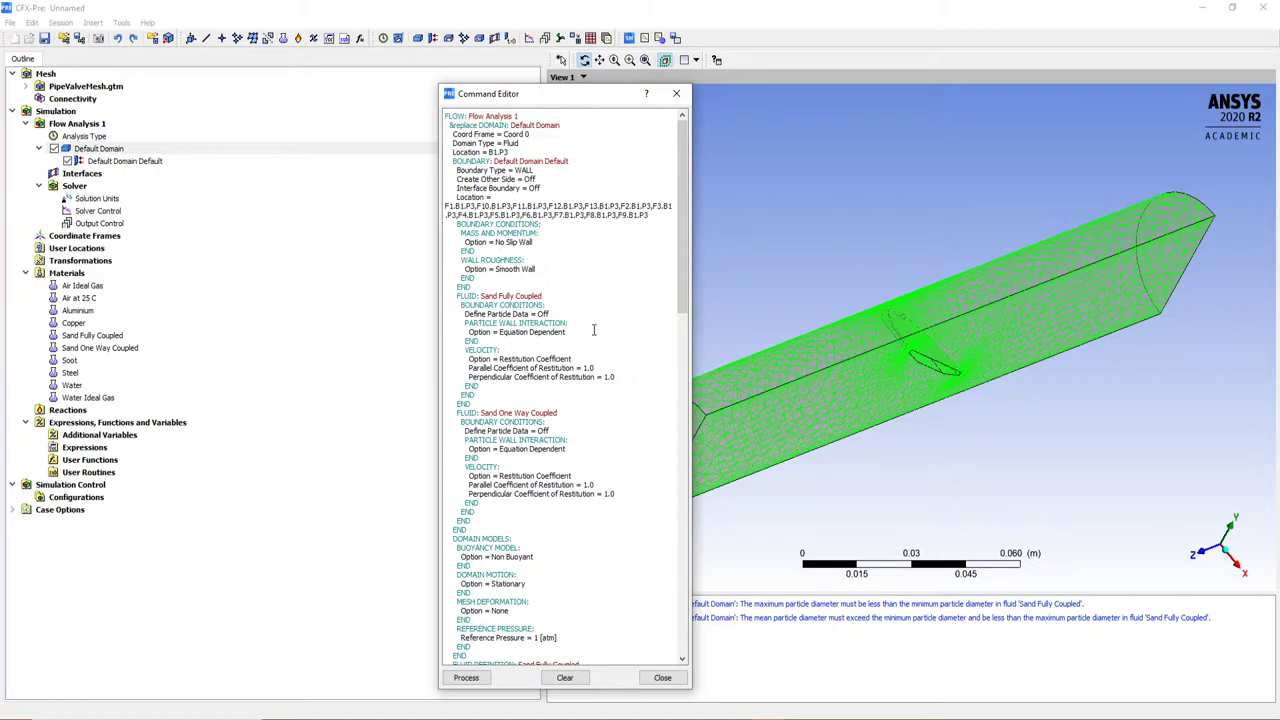
scroll(619, 276, down, 3)
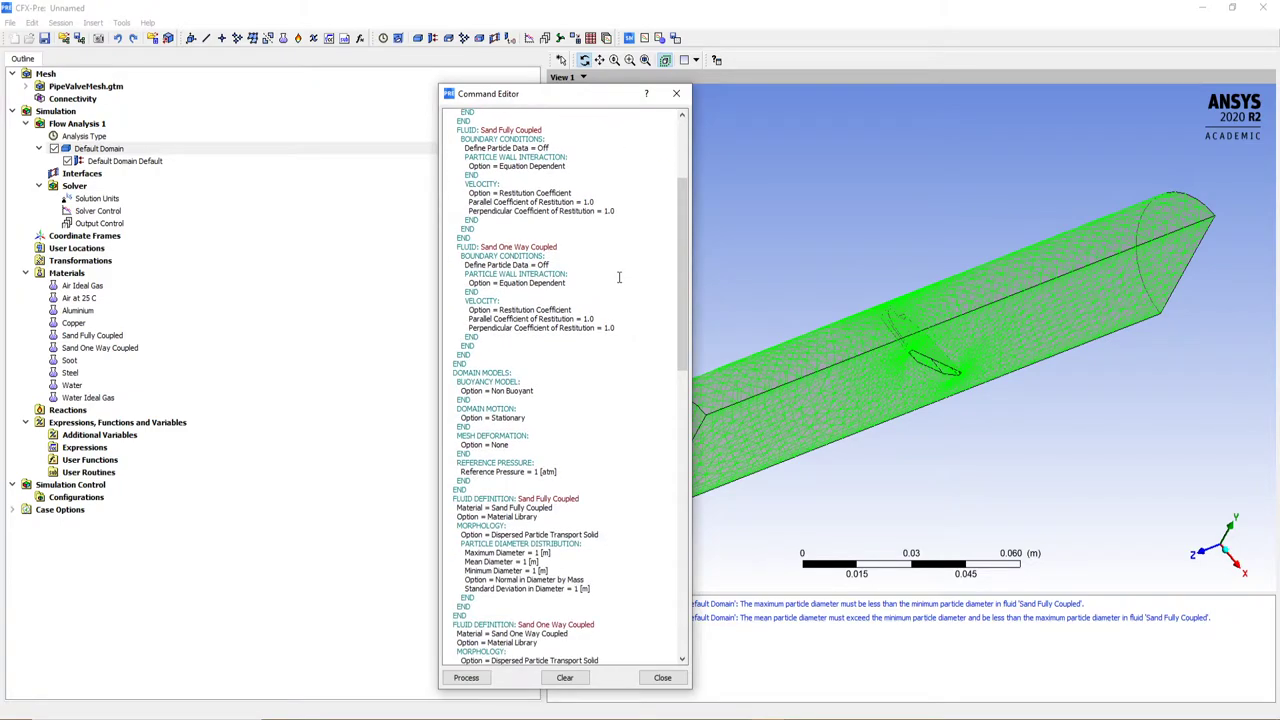
scroll(590, 400, down, 6)
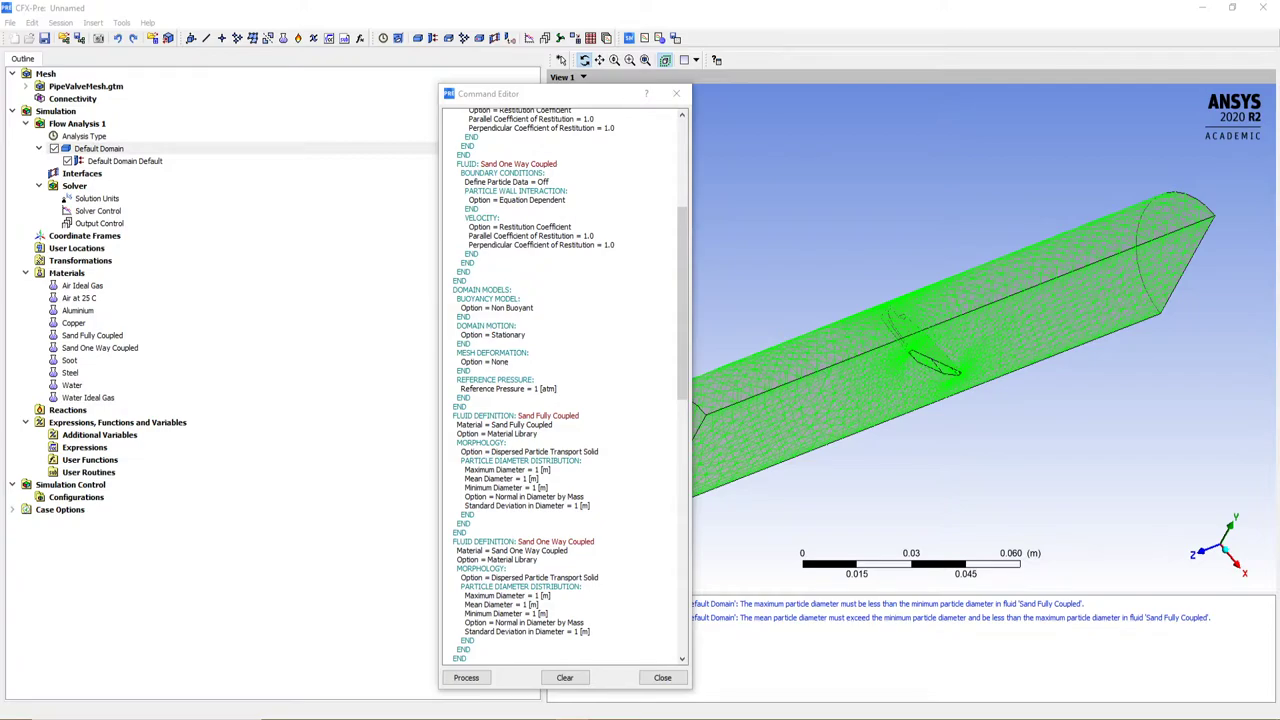
Step: Set the Sand Fully Coupled maximum diameter to 500e-6 m, mean to 250e-6 m, minimum to 50e-6 m and standard deviation to 50e-6 m in the code
click(540, 470)
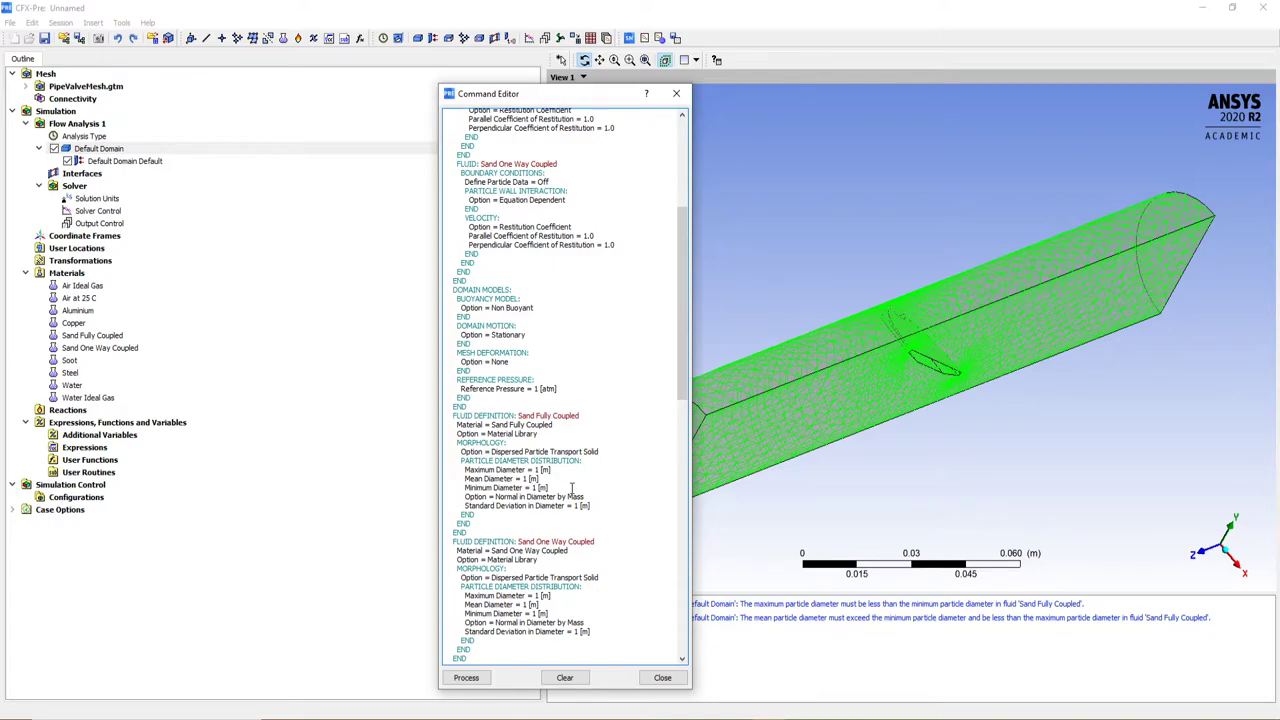
key(BackSpace)
text(50e-6)
click(540, 469)
key(BackSpace)
text(500e-6)
key(BackSpace)
text(50e-6)
key(BackSpace)
key(BackSpace)
key(BackSpace)
text(250)
text(50e-6)
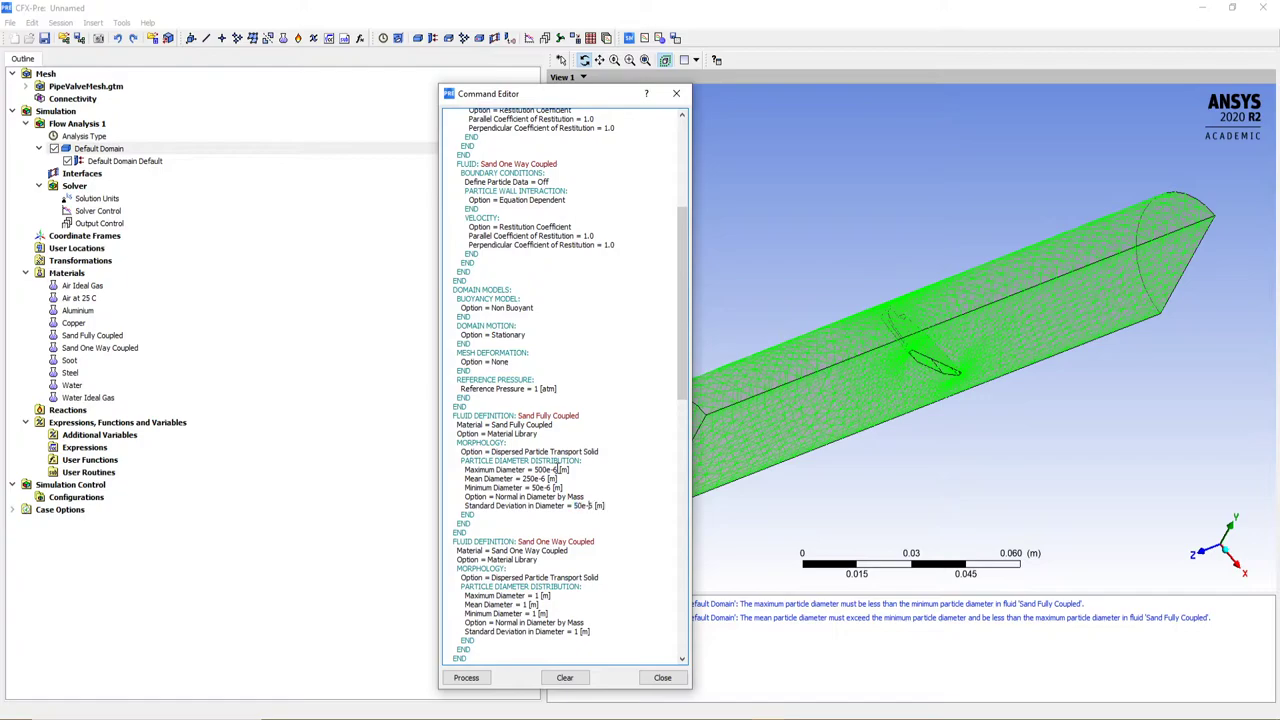
Step: Set the Sand Fully Coupled standard deviation in diameter to 70e-6 m in the code
key(BackSpace)
key(BackSpace)
key(BackSpace)
key(BackSpace)
key(BackSpace)
text(75e-6)
drag(490, 424, 554, 433)
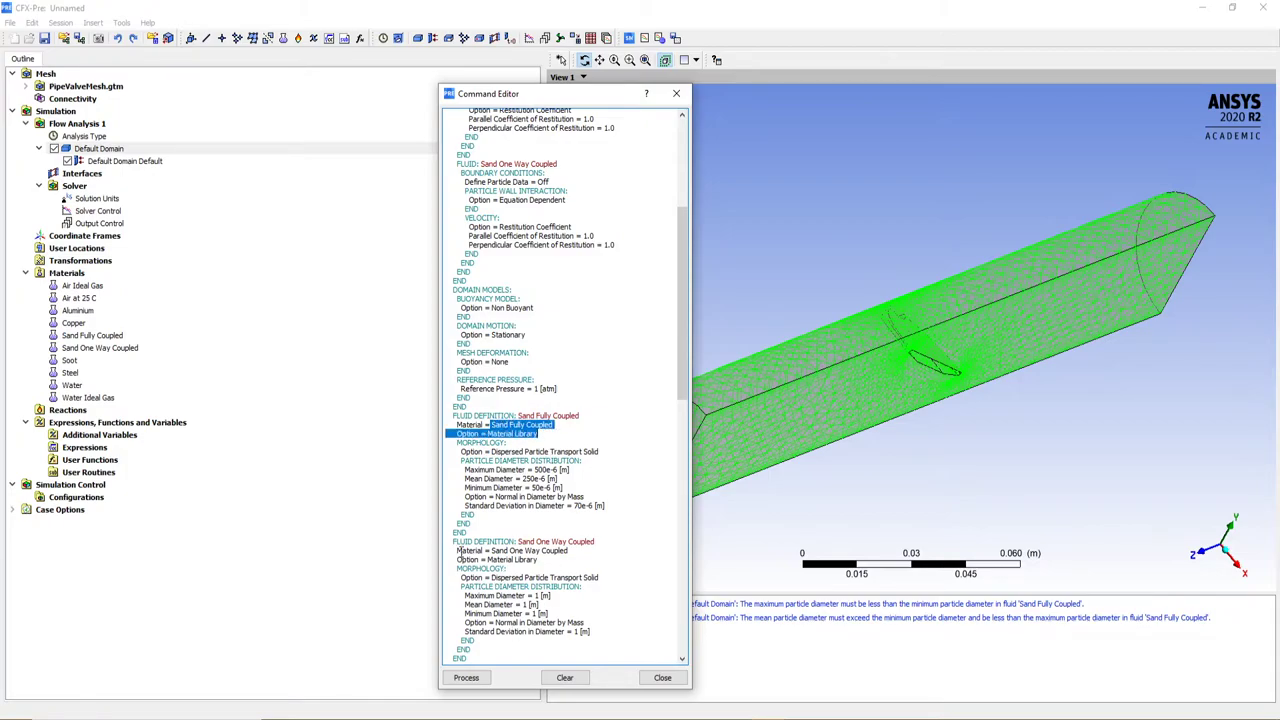
drag(457, 550, 487, 559)
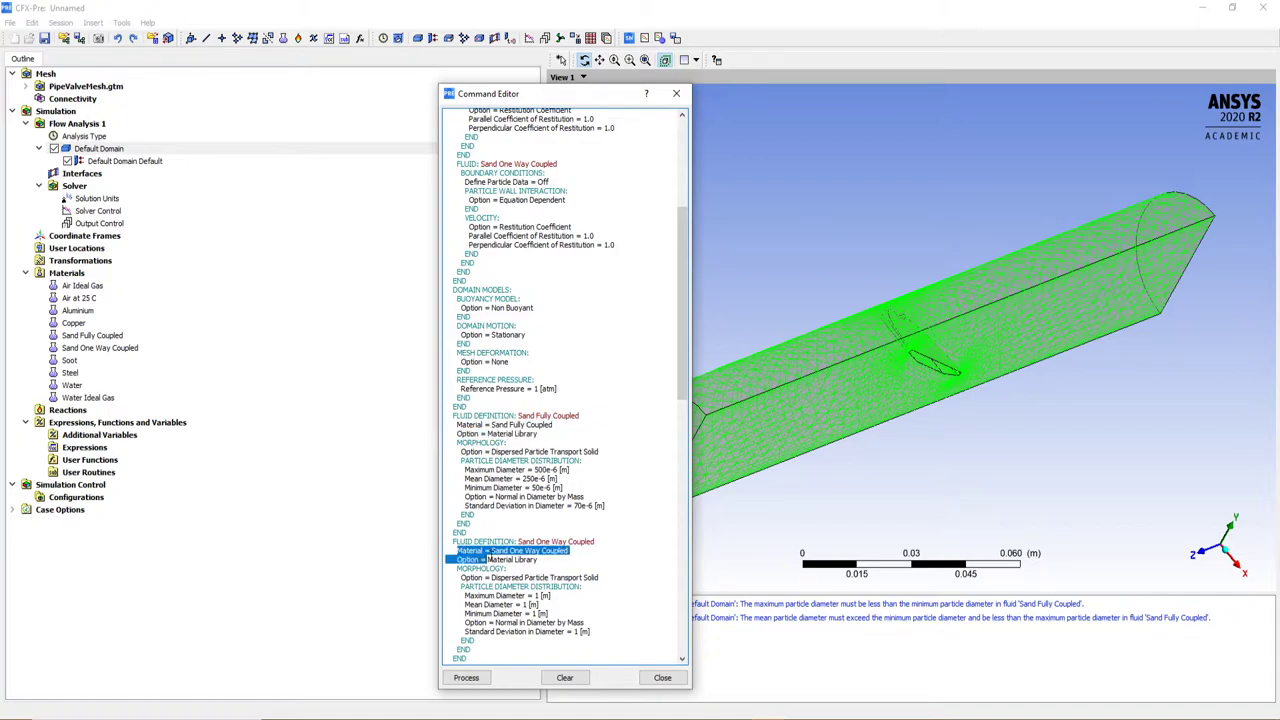
click(612, 505)
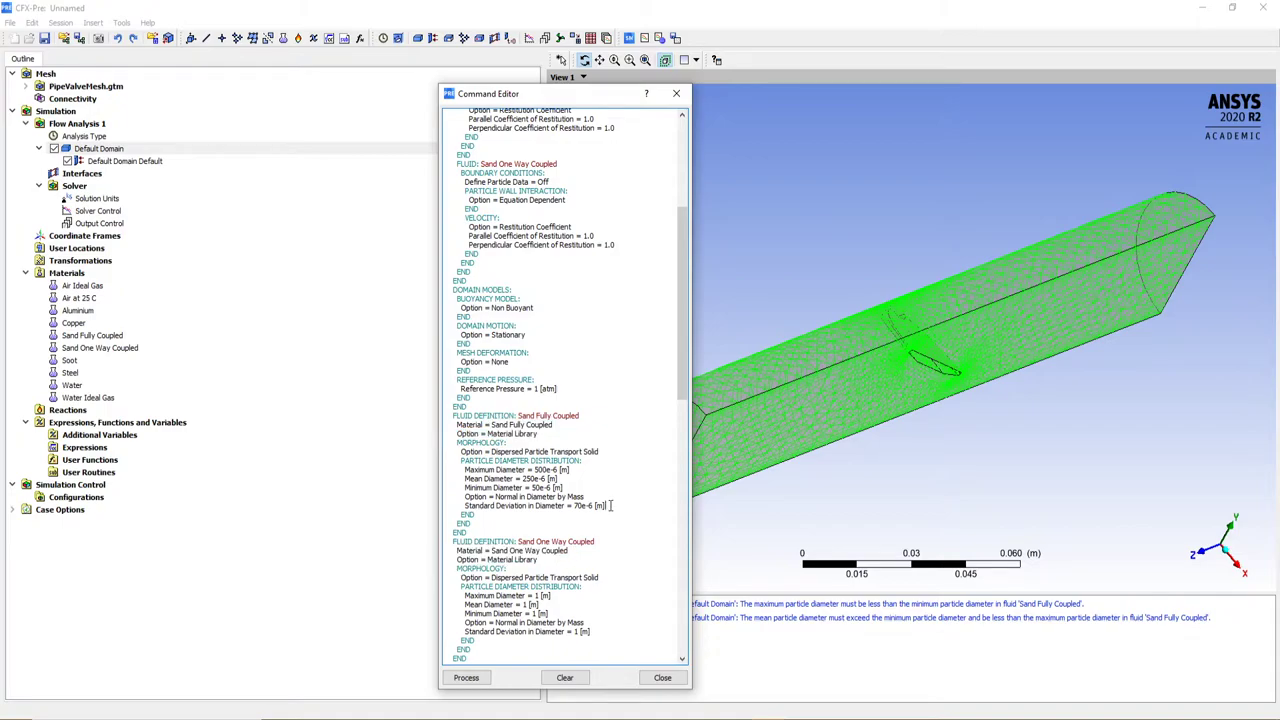
Step: Copy the Sand Fully Coupled diameter distribution values over those of Sand One Way Coupled, process the code and close the Command Editor
drag(612, 505, 443, 476)
key(ctrl+c)
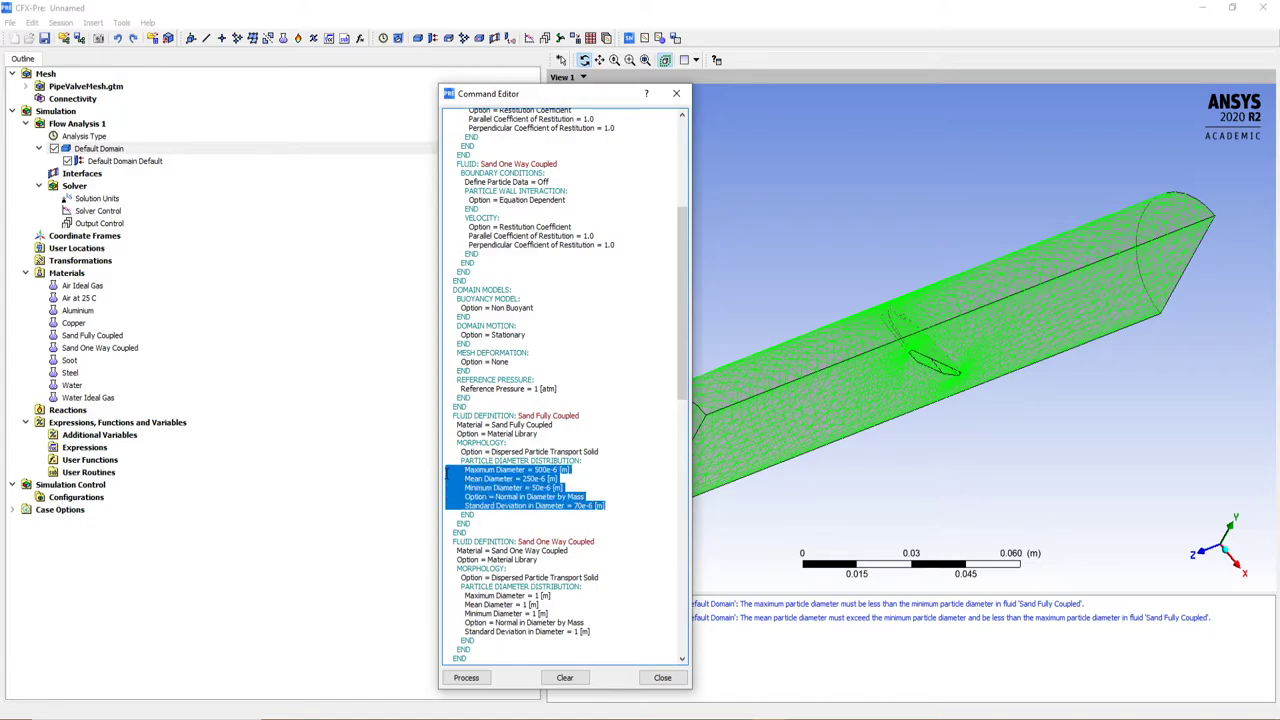
drag(592, 632, 423, 601)
key(ctrl+v)
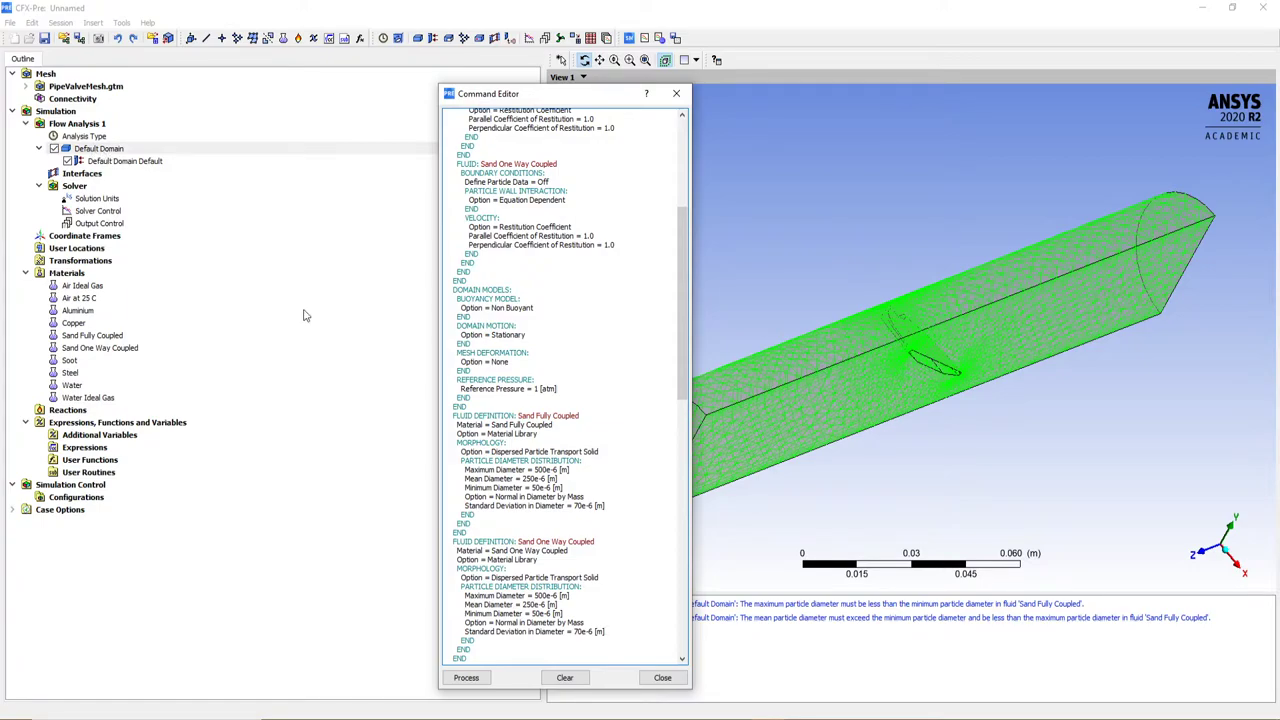
click(482, 686)
click(663, 678)
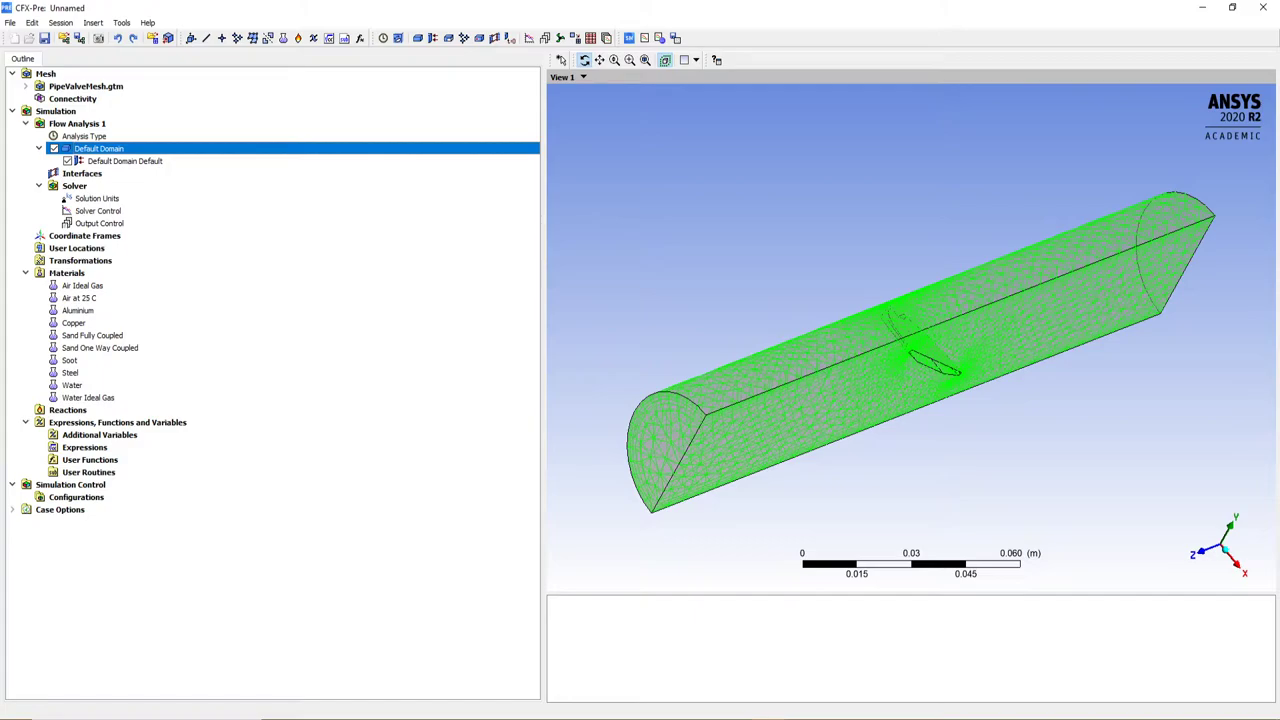
Step: Create an expression named Rmax with the definition 20 [mm]
click(363, 409)
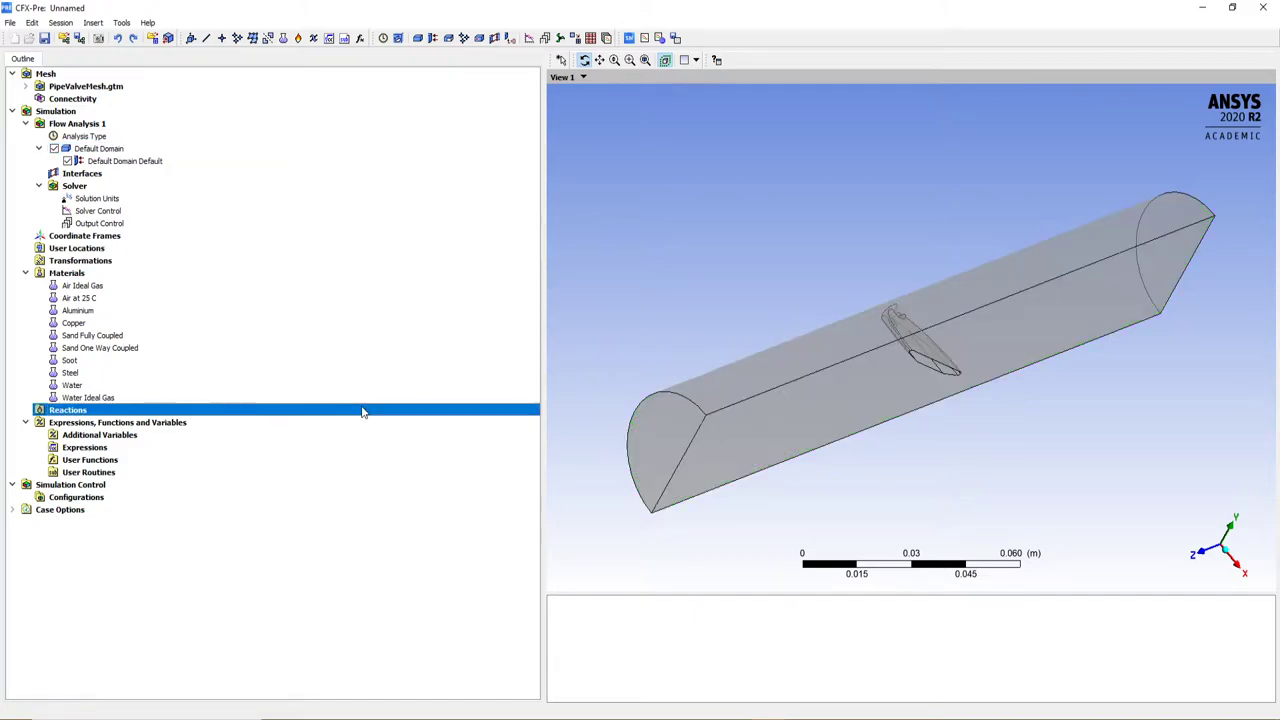
click(86, 452)
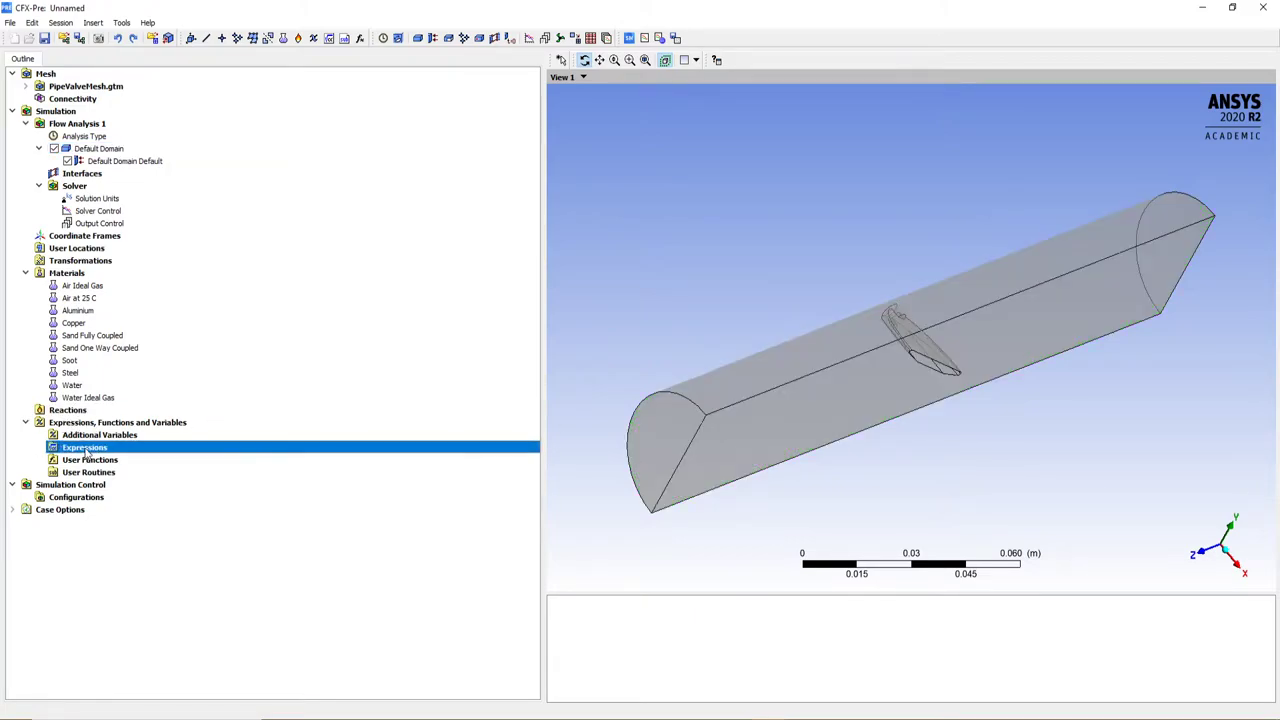
right_click(86, 452)
mouse_move(180, 452)
click(243, 455)
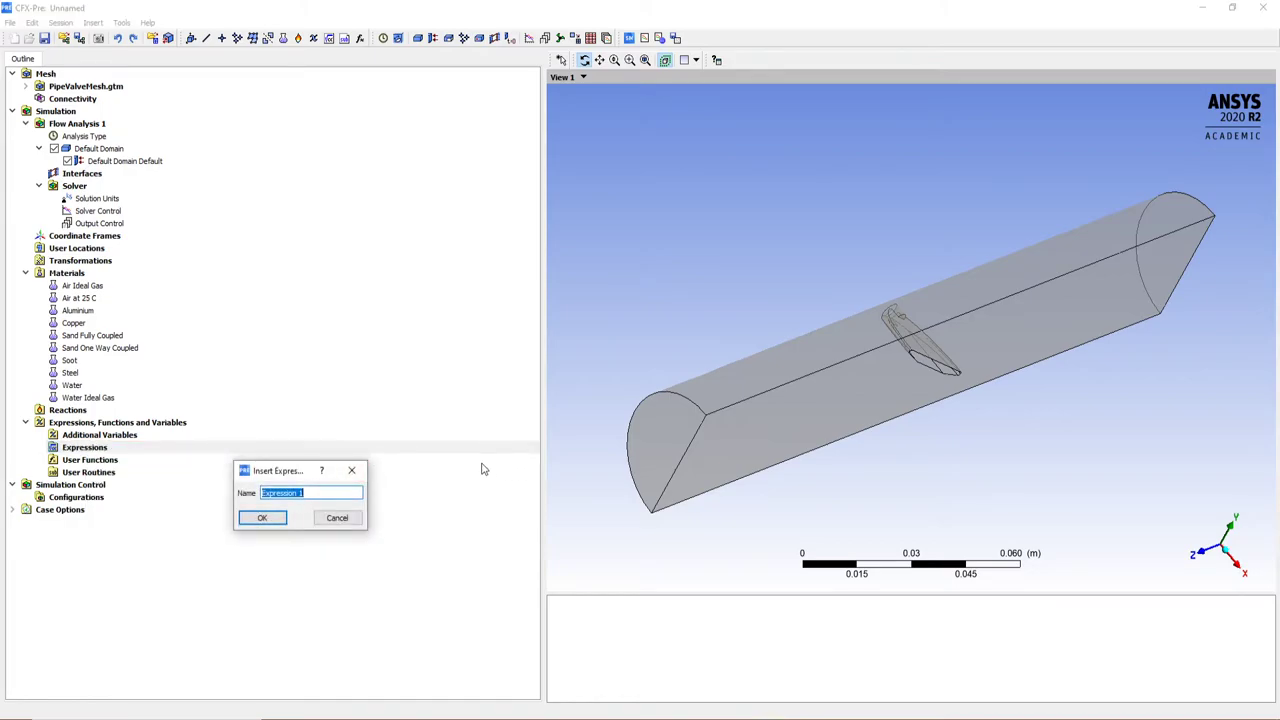
text(Rmax)
click(264, 520)
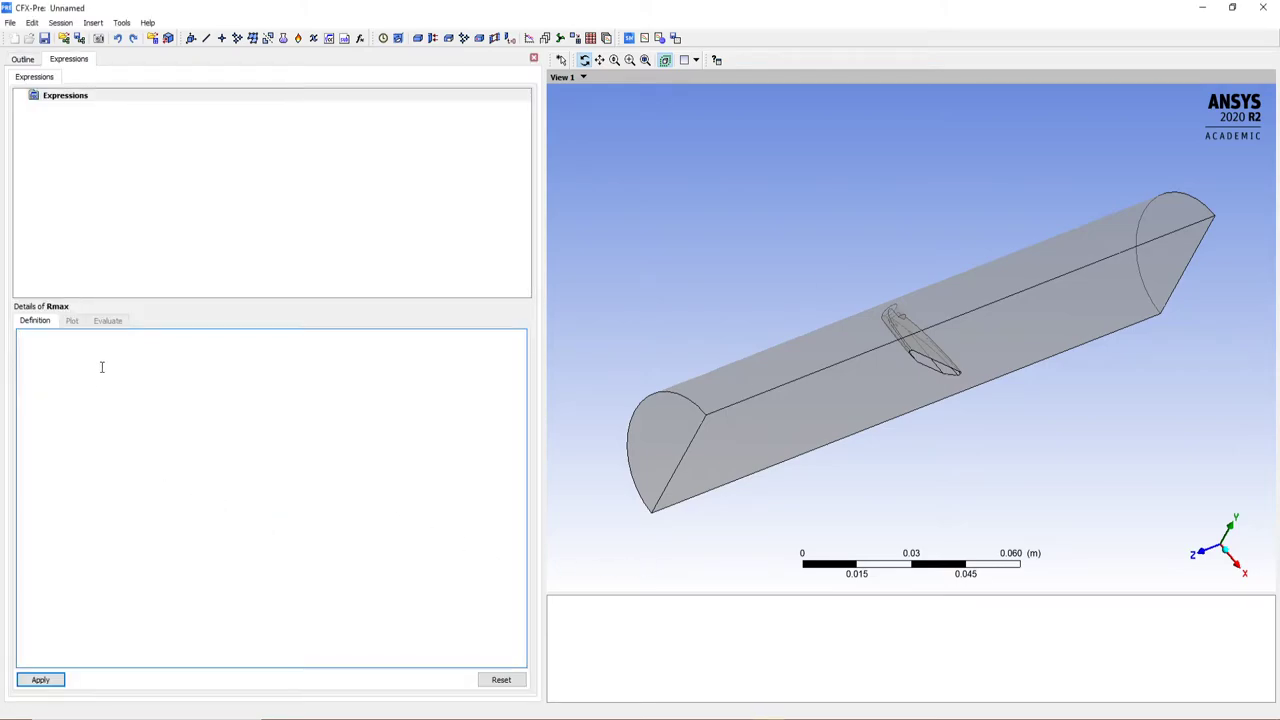
text(20 [mm])
click(42, 679)
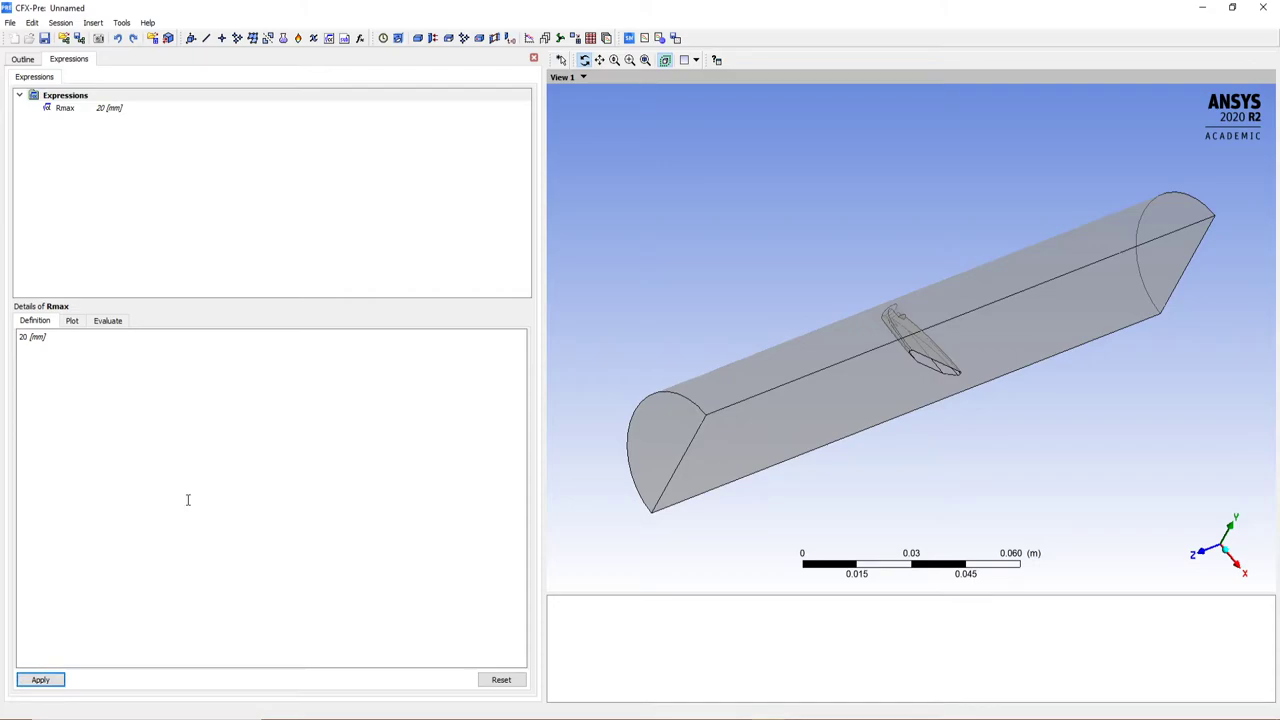
Step: Create an expression named Wmax with the definition 5 [m s^-1]
right_click(157, 142)
mouse_move(188, 148)
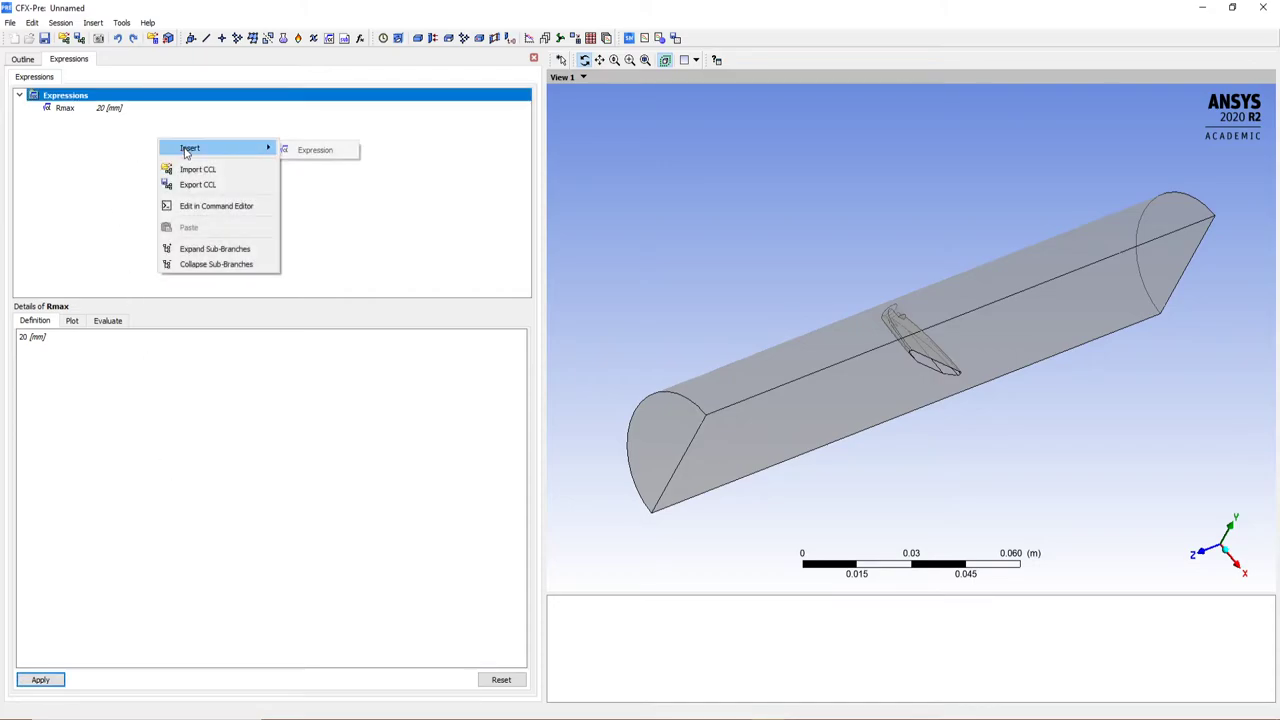
right_click(87, 178)
mouse_move(150, 190)
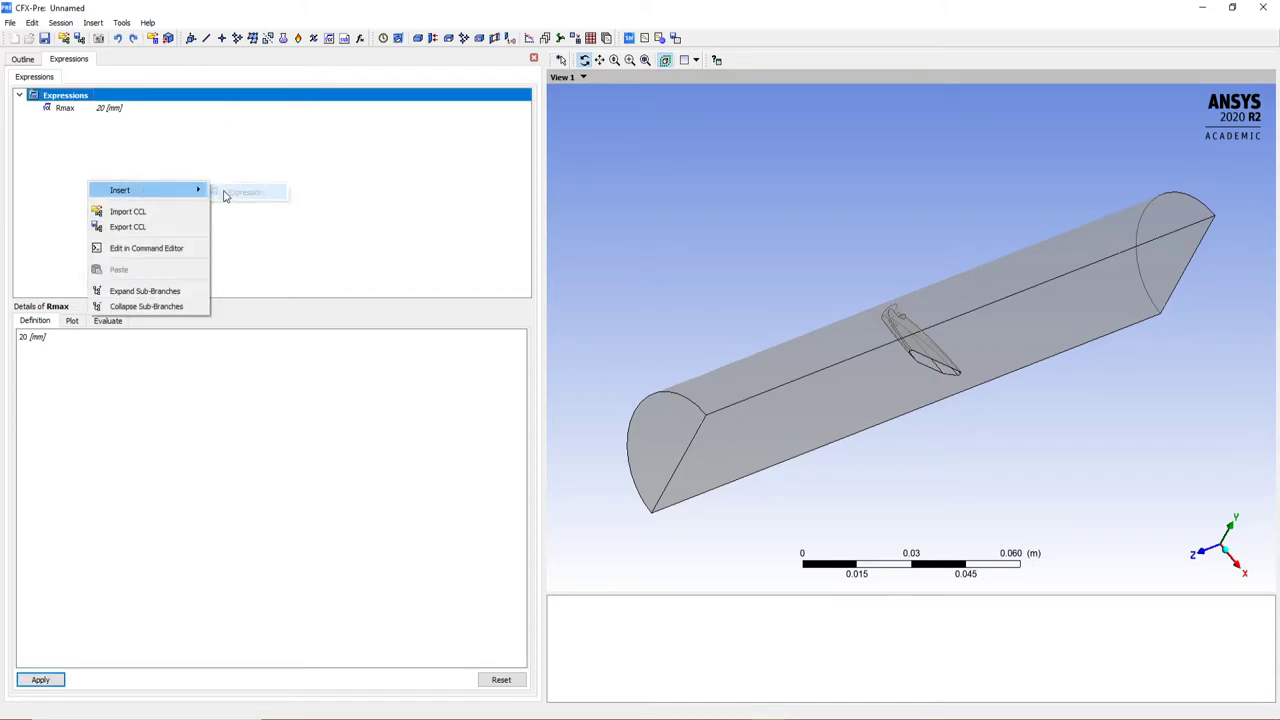
click(257, 191)
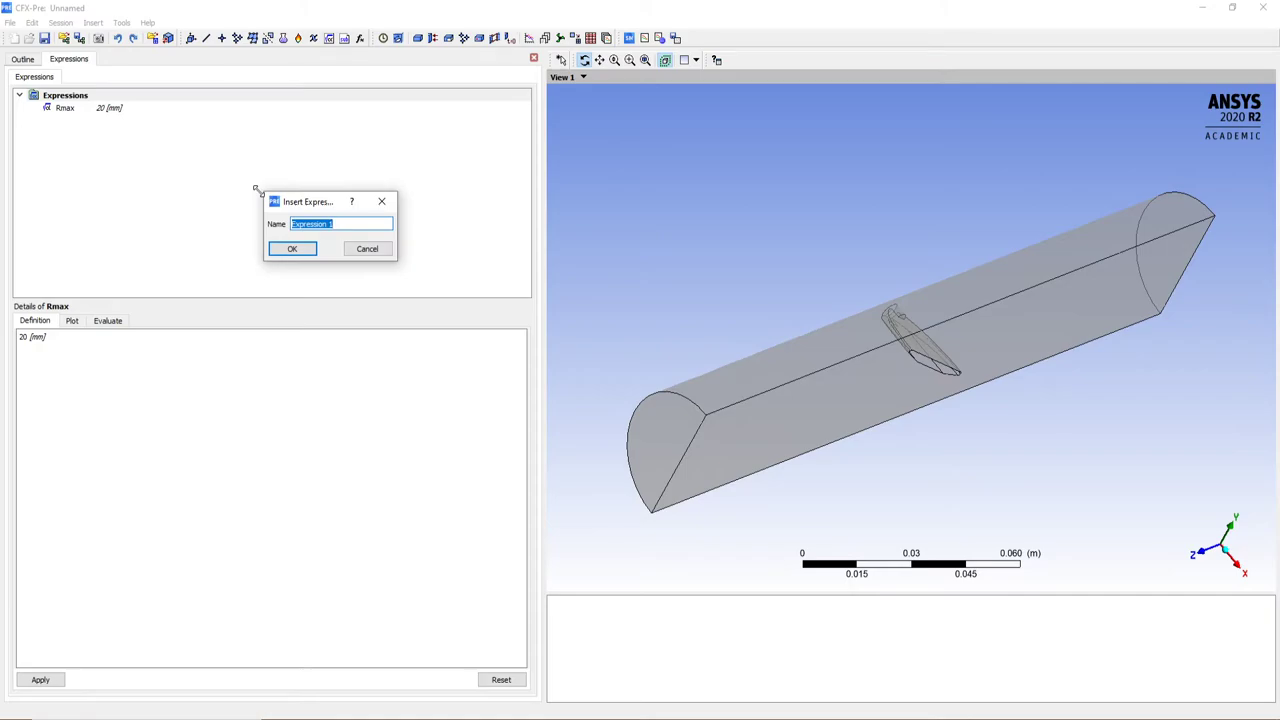
text(Wmax)
click(292, 250)
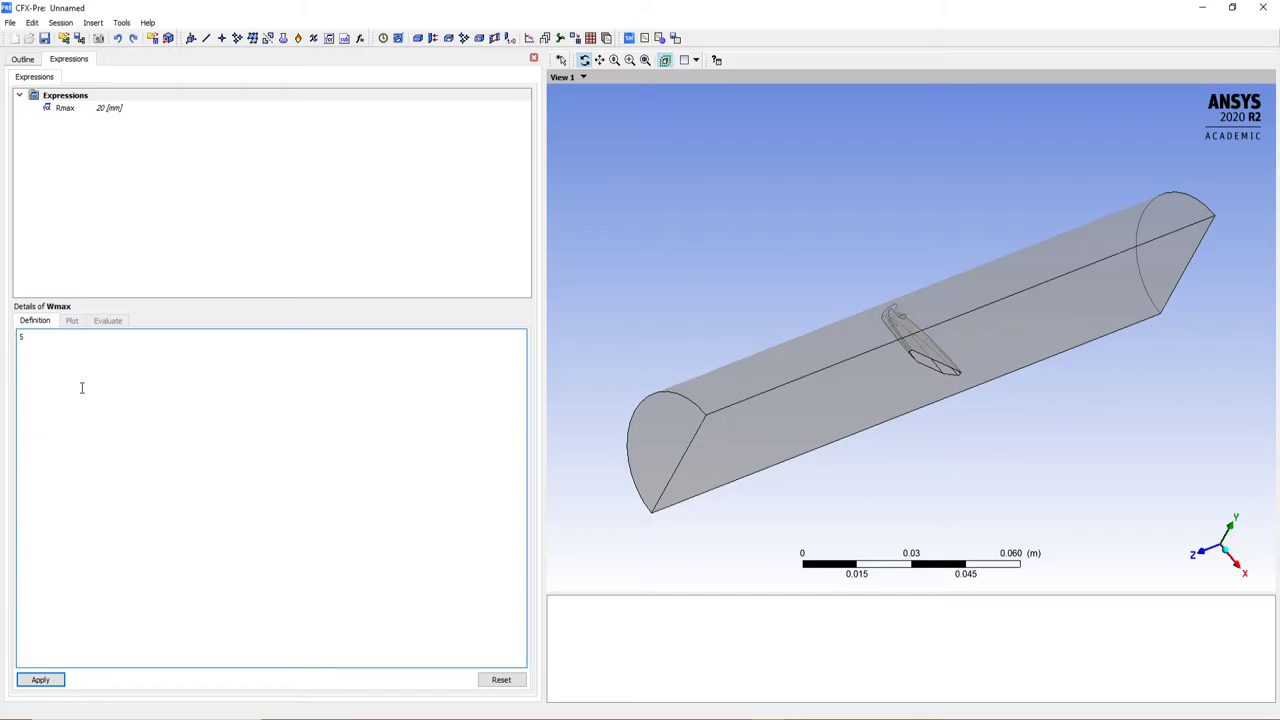
text(5 [m)
text(s^-1])
click(41, 682)
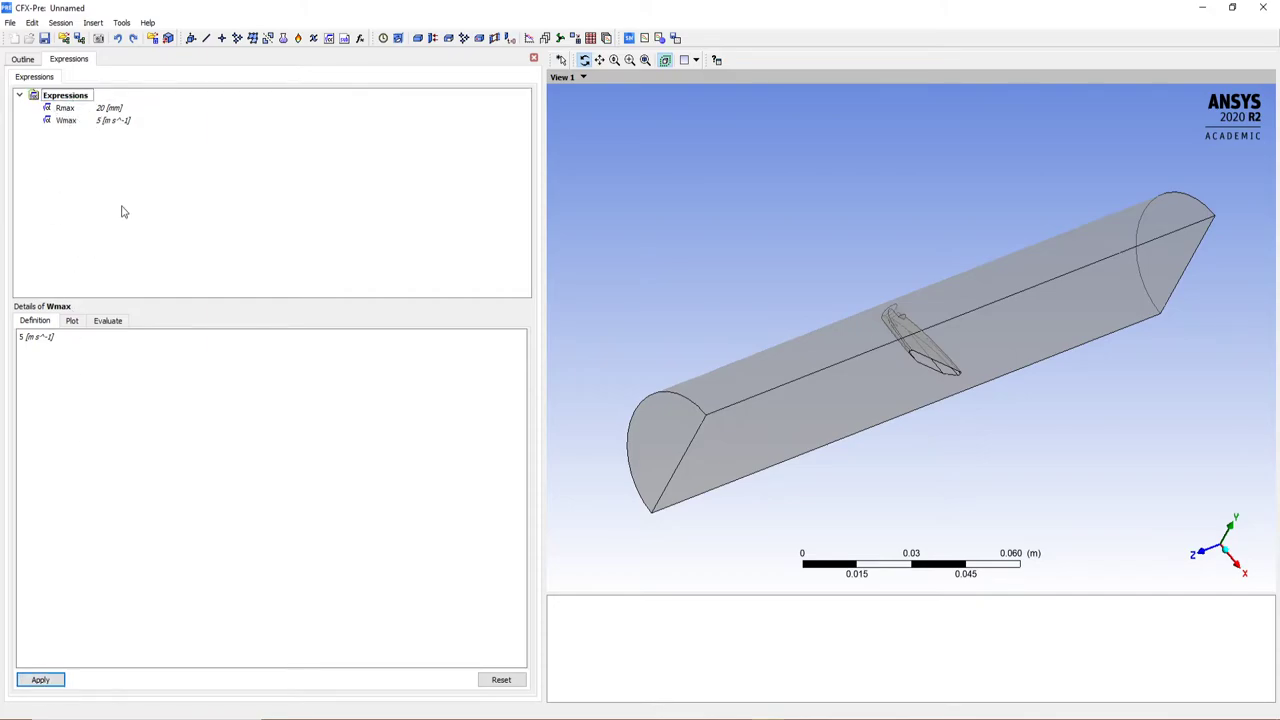
Step: Create an expression named Wprof and start its definition with a reference to the Wmax expression
right_click(80, 96)
mouse_move(120, 106)
click(234, 106)
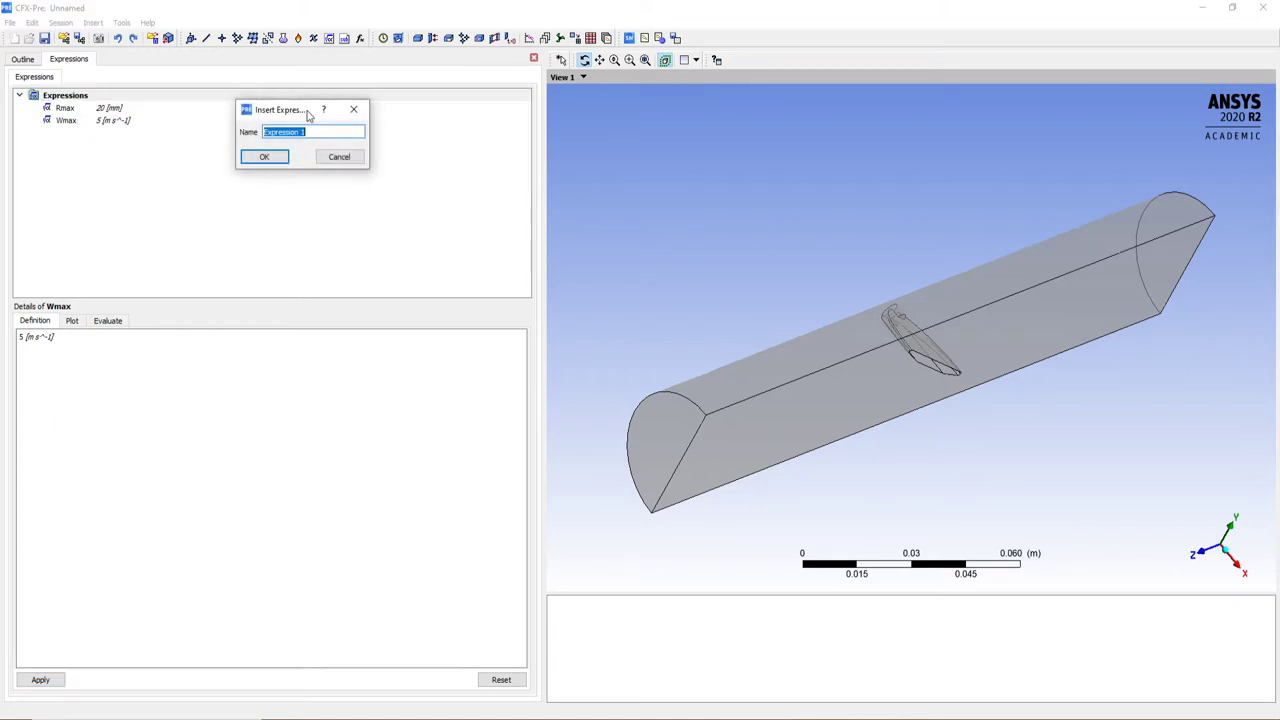
text(Wprof)
click(262, 157)
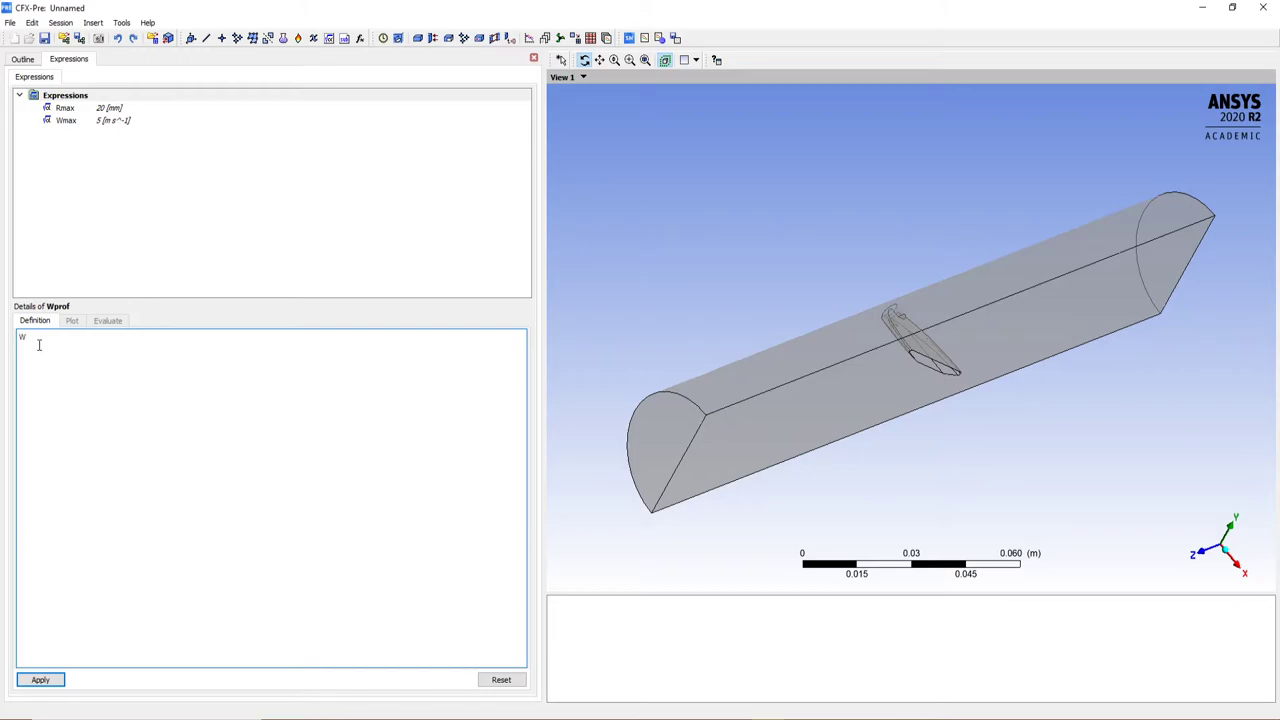
text(Wmax)
key(BackSpace)
key(BackSpace)
key(BackSpace)
key(BackSpace)
right_click(39, 345)
mouse_move(81, 371)
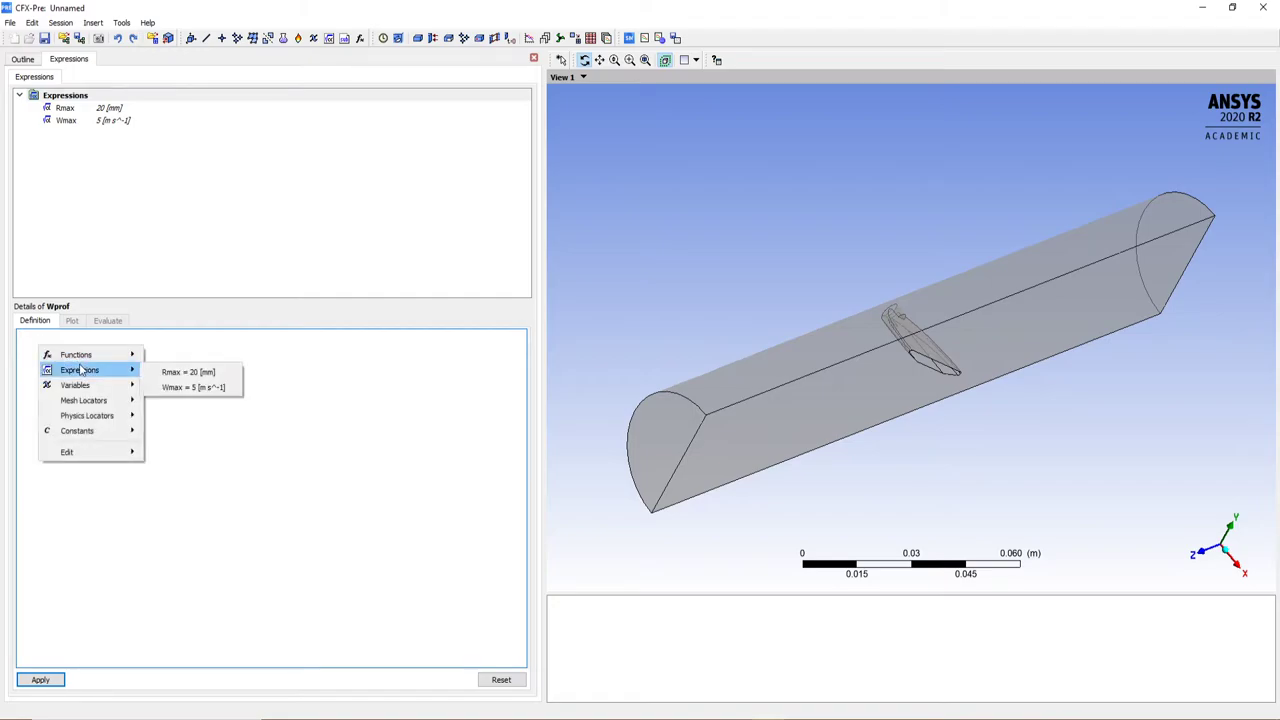
click(189, 389)
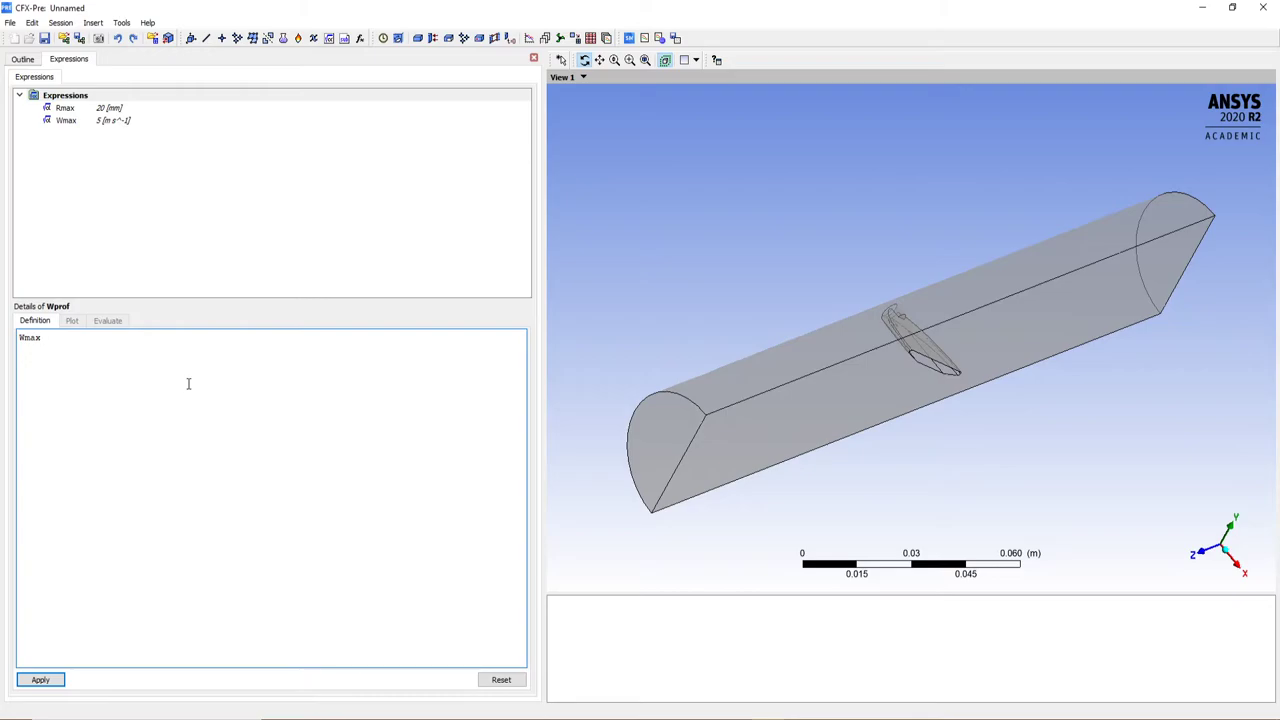
Step: Extend the Wprof definition to multiply Wmax by the absolute value of 1-r/Rmax, using the abs function and the Rmax expression
text(*()
right_click(53, 337)
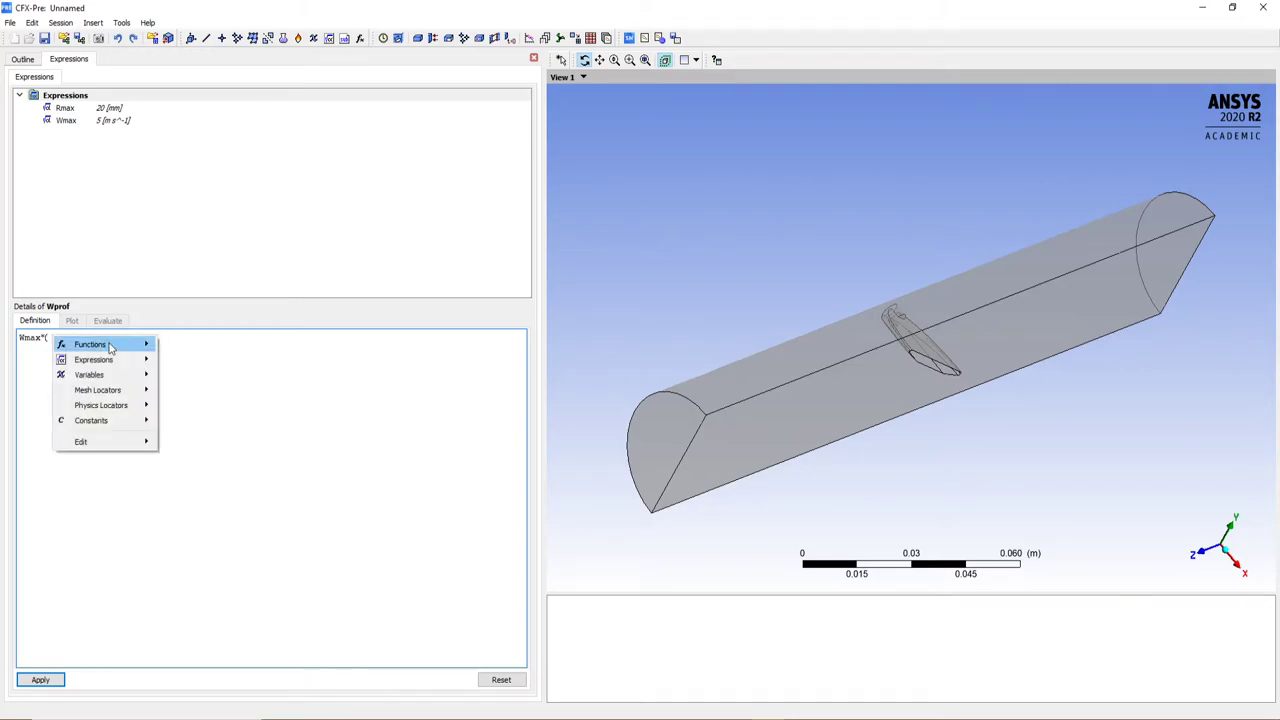
mouse_move(112, 346)
mouse_move(217, 368)
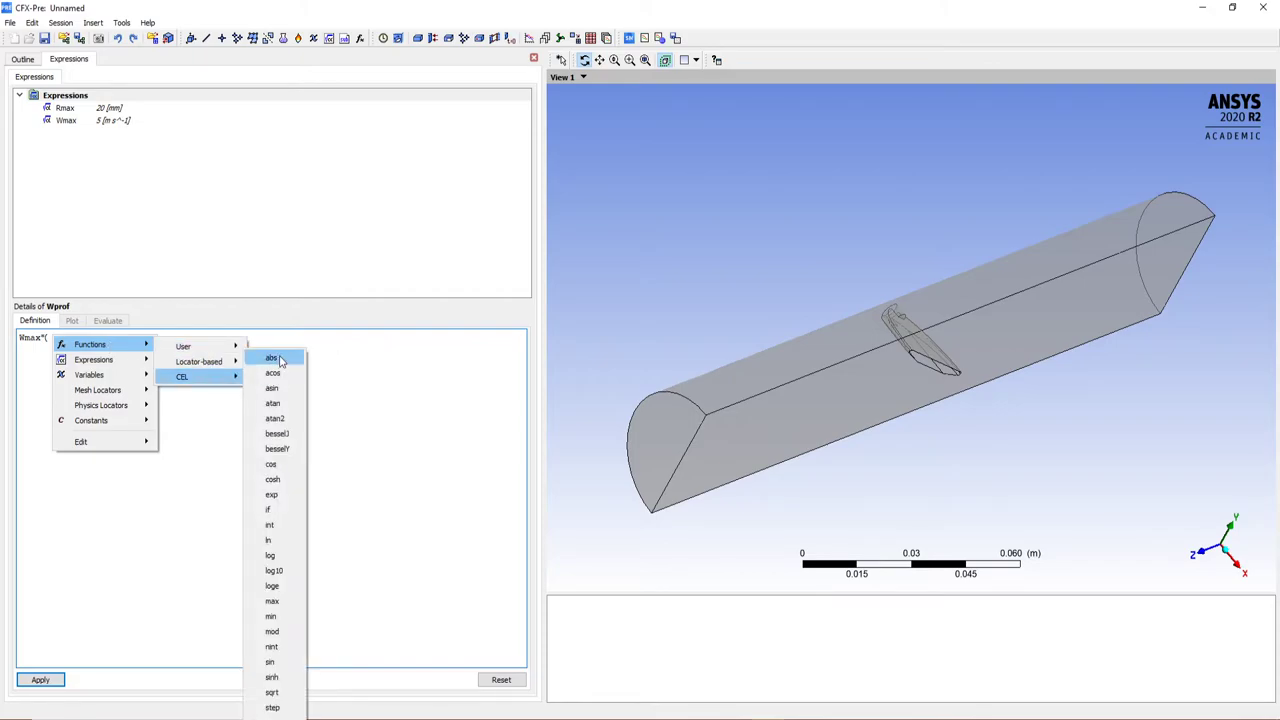
click(278, 358)
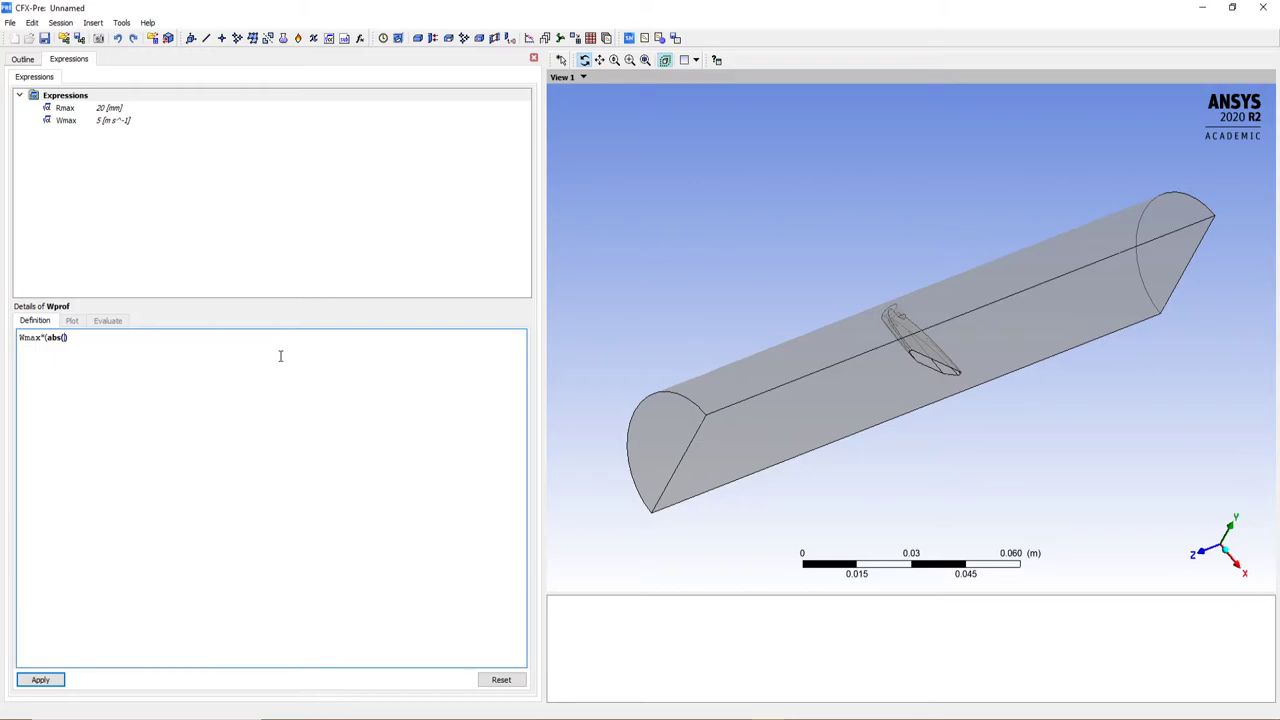
text(1-r/)
right_click(74, 339)
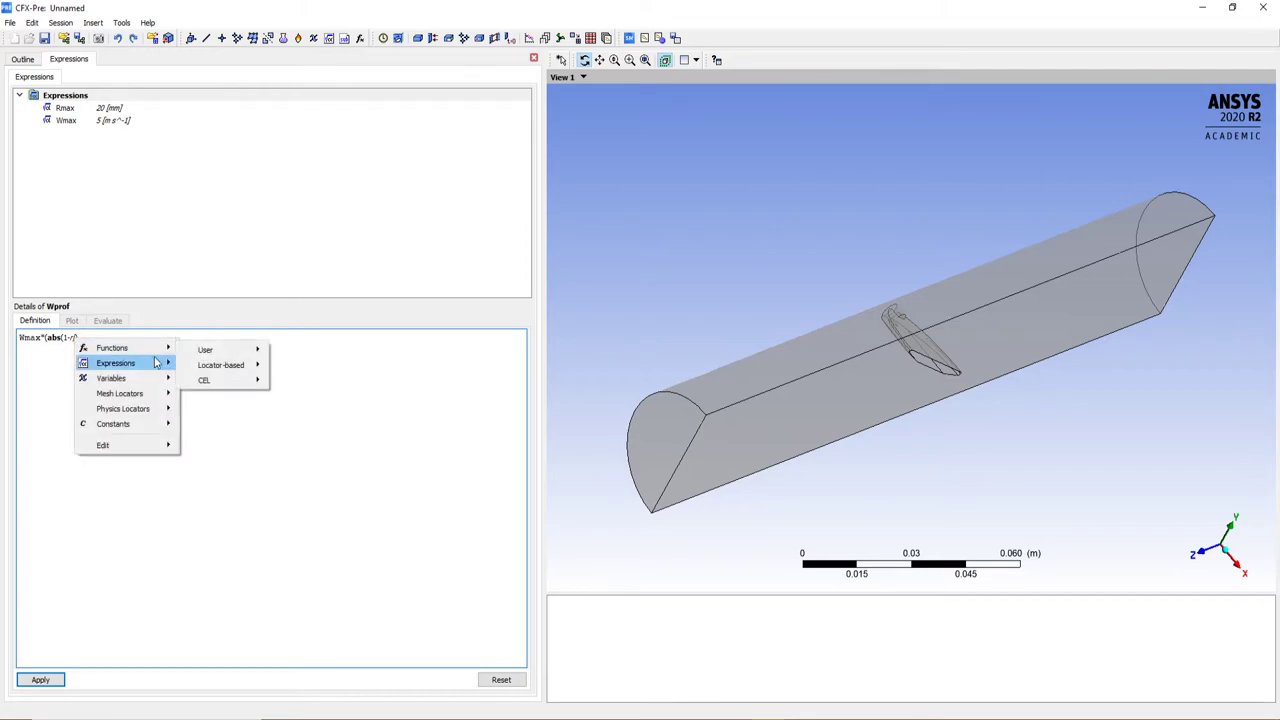
mouse_move(130, 363)
click(206, 366)
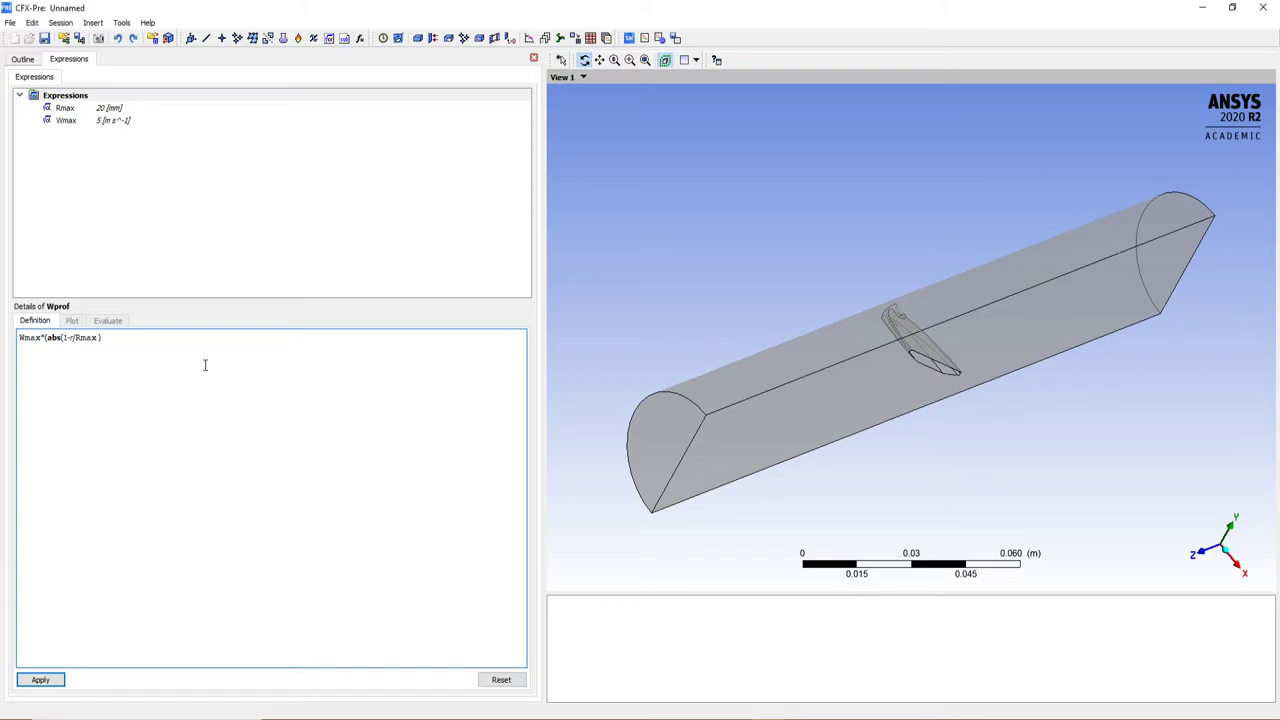
Step: Complete Wprof as Wmax*(abs(1-r/Rmax)^0.143), apply it, move the PDF equation reference aside and close the expression editor
text())^0.143)
text())
key(BackSpace)
text())
click(46, 343)
key(Left)
click(149, 346)
click(46, 682)
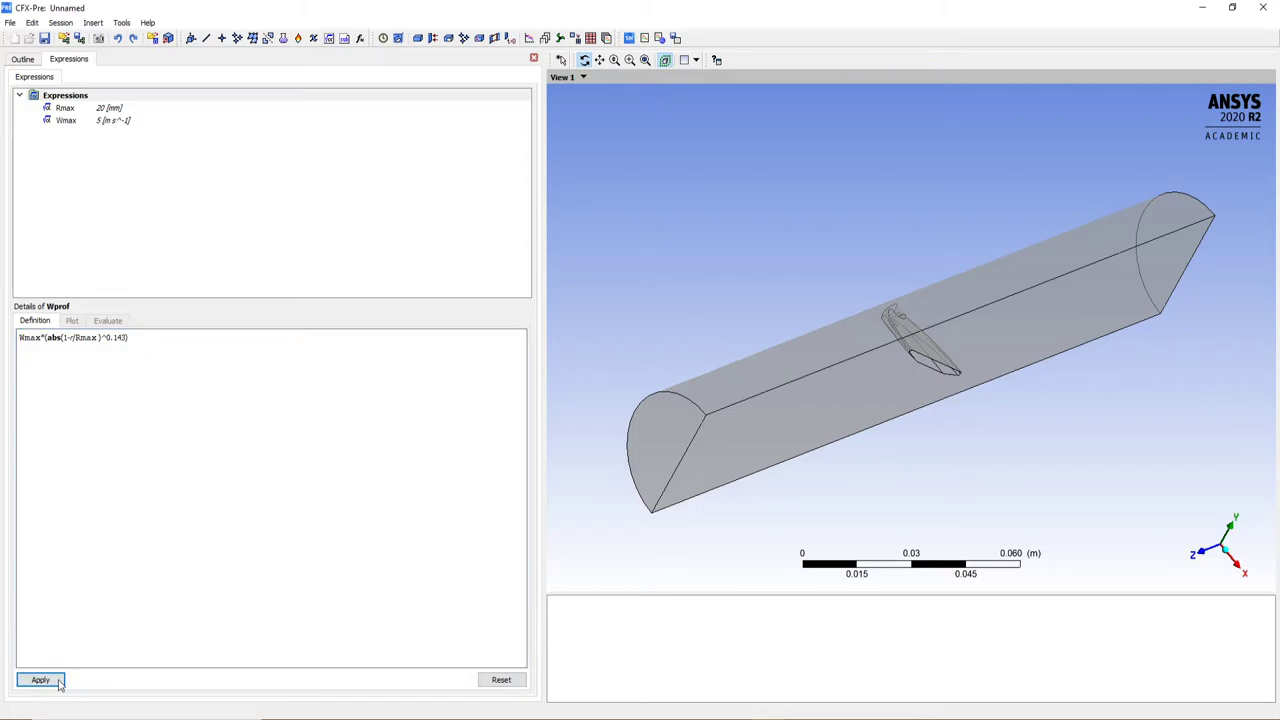
click(50, 683)
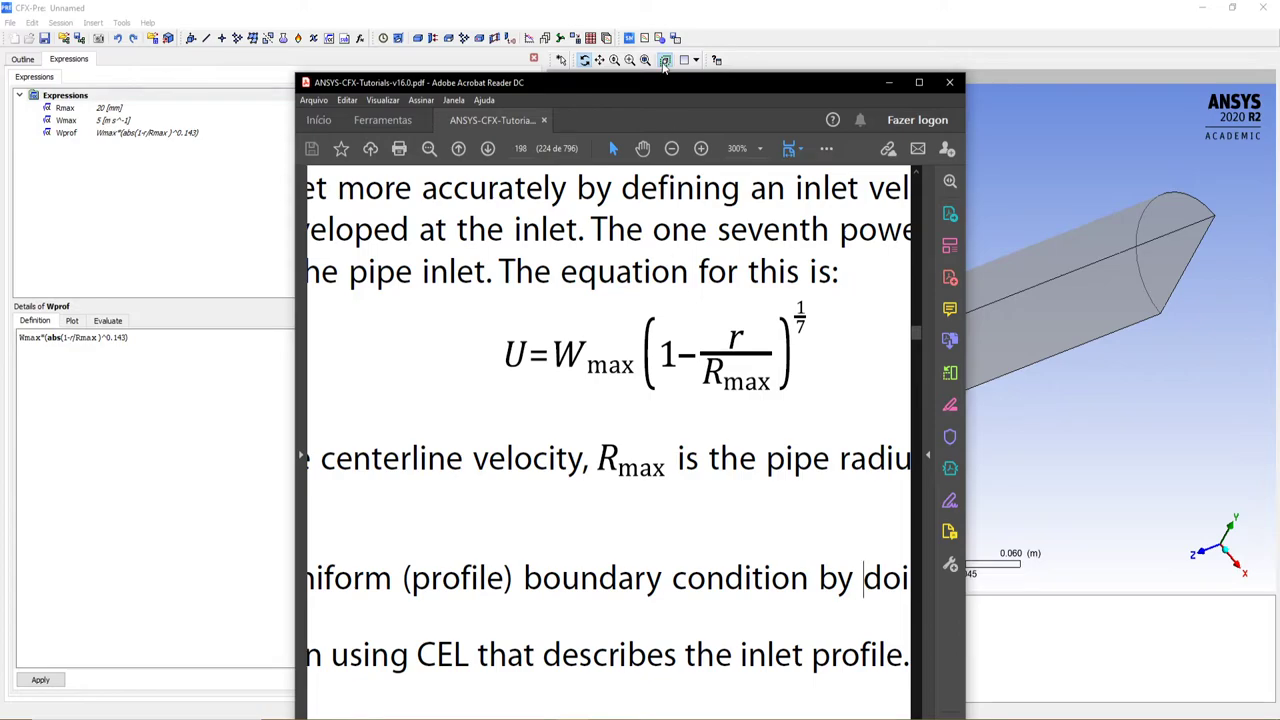
drag(646, 84, 1279, 114)
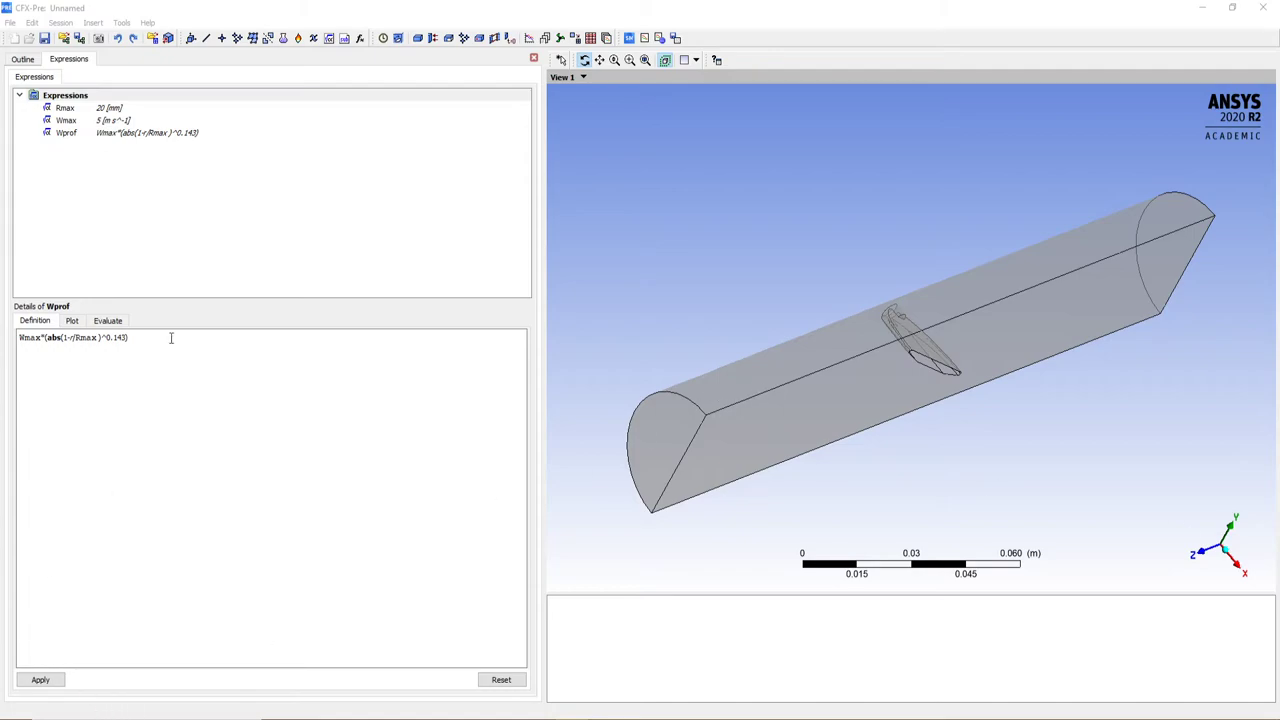
click(533, 60)
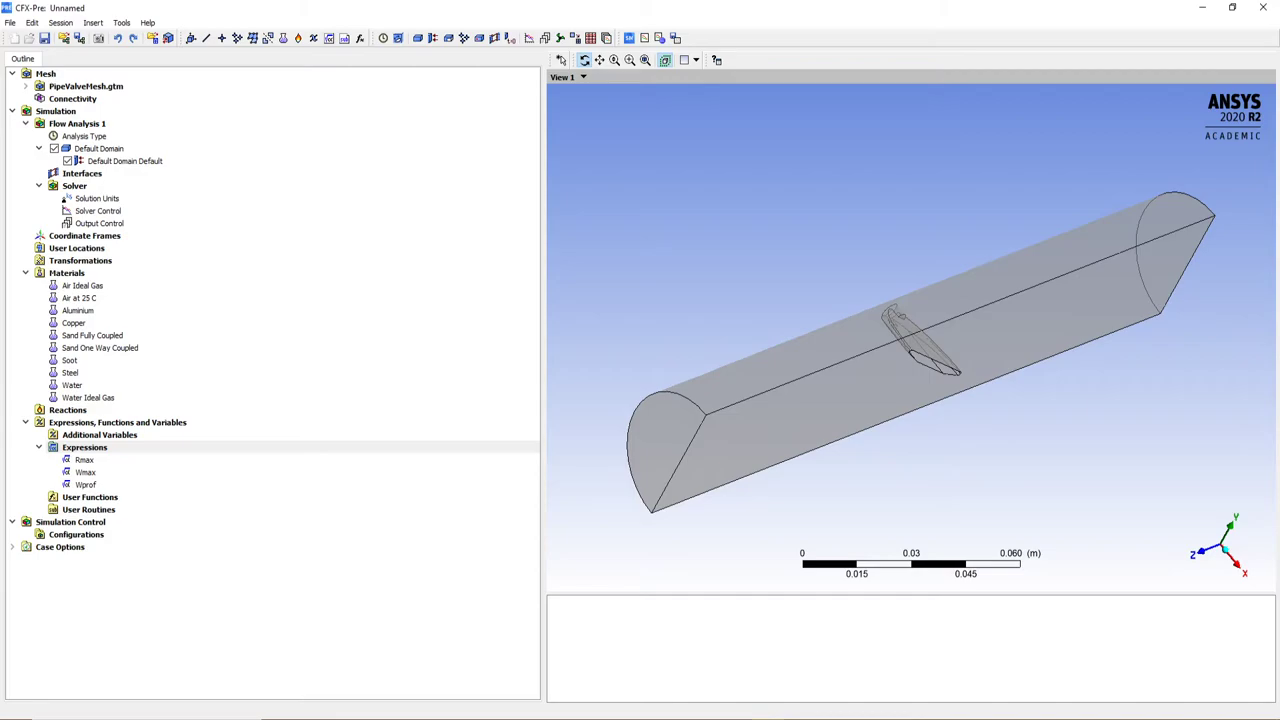
Step: Create a boundary named inlet and set its mass and momentum option to Cart. Vel. Components
click(431, 40)
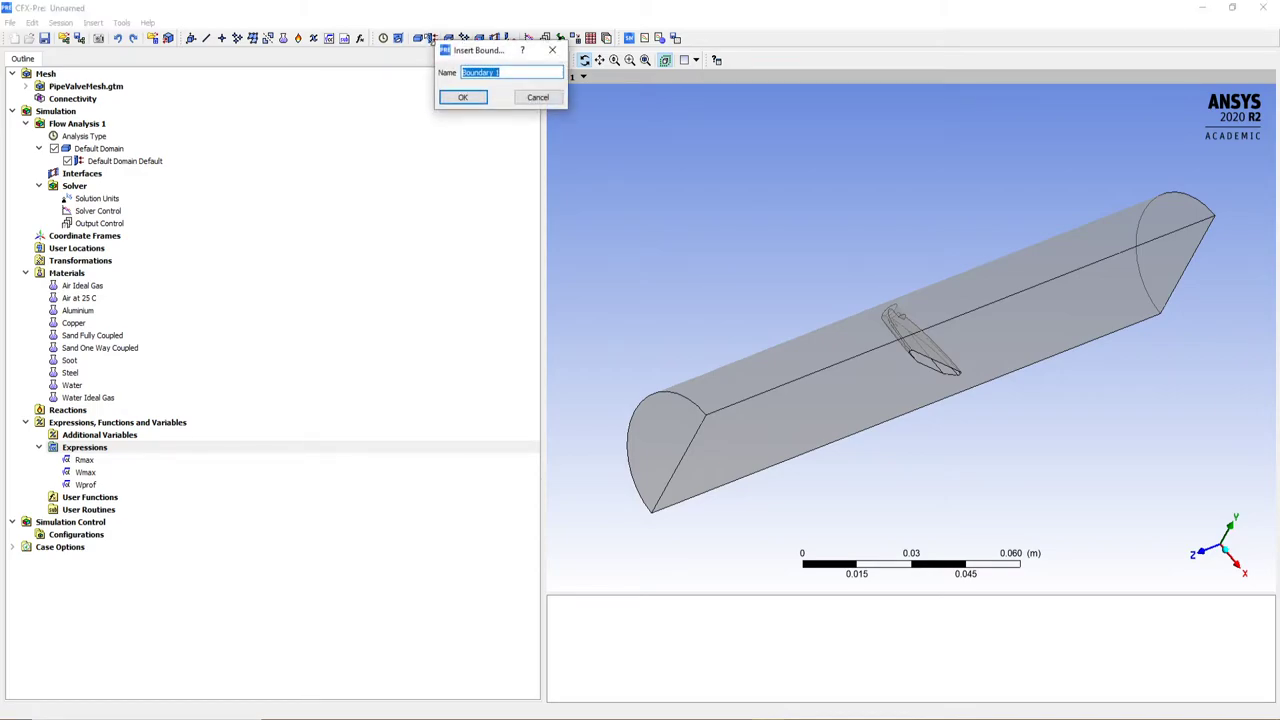
text(inlet)
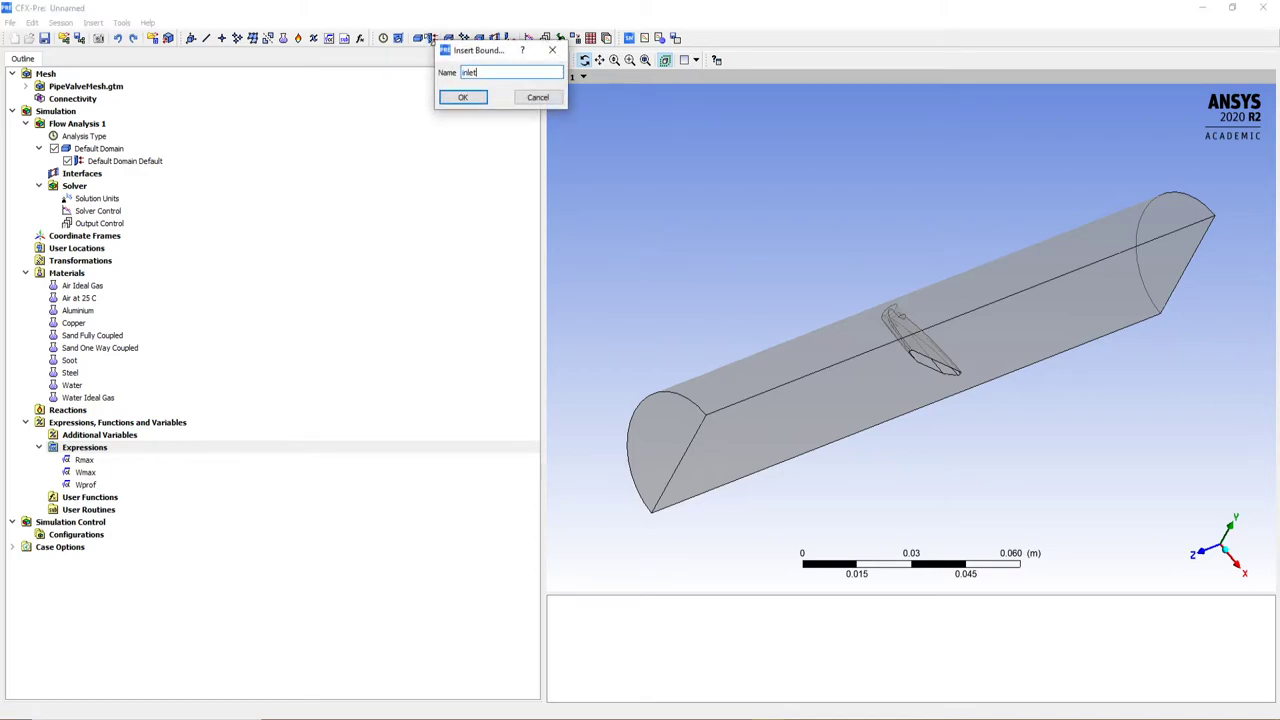
click(463, 97)
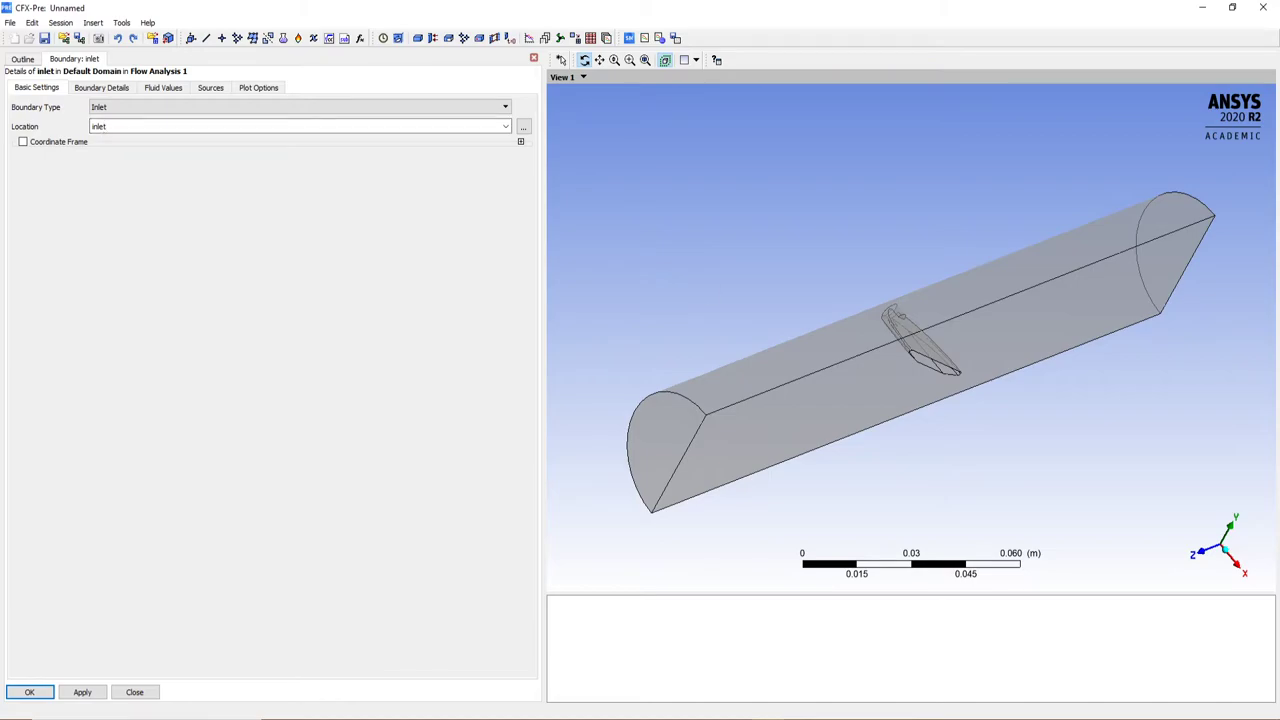
click(101, 87)
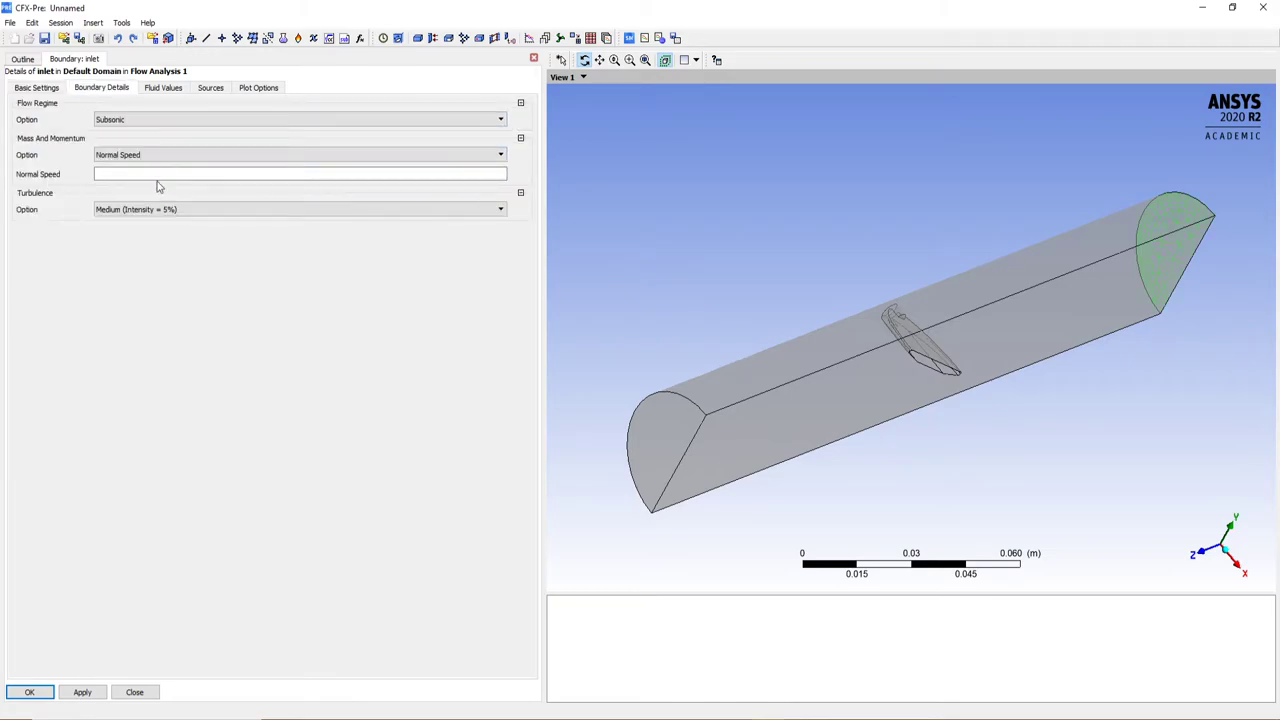
click(128, 156)
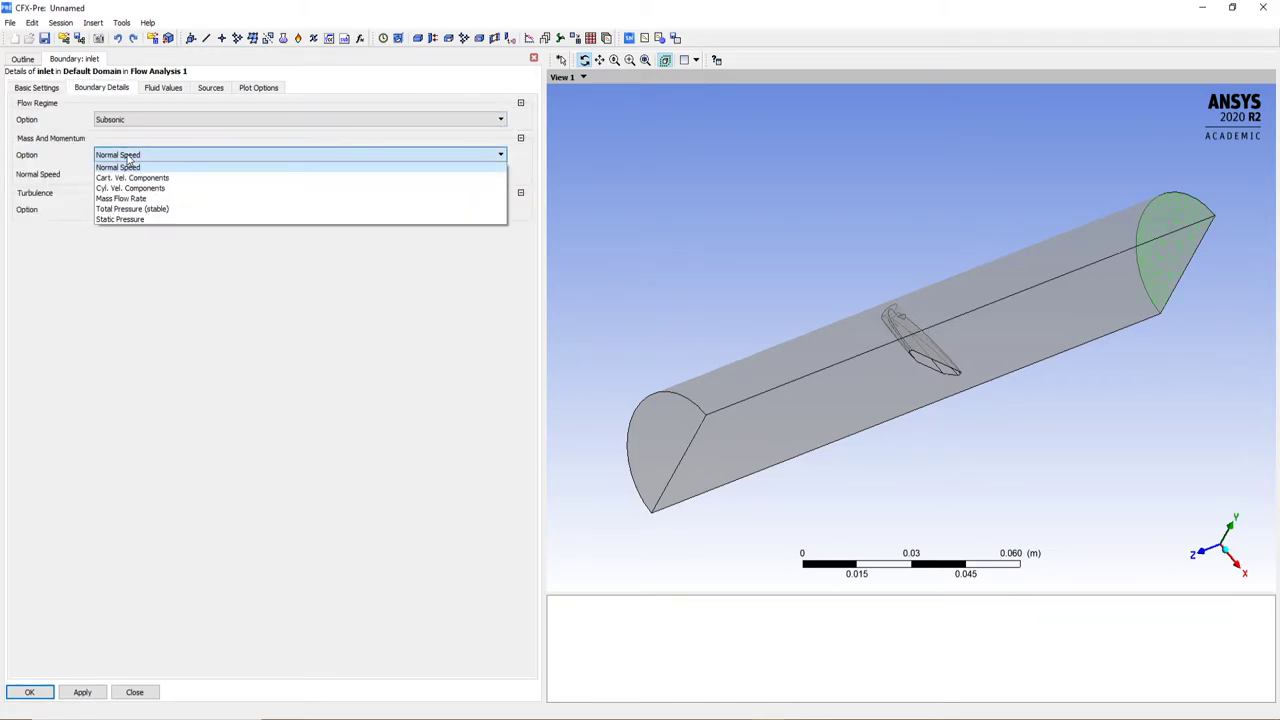
click(152, 178)
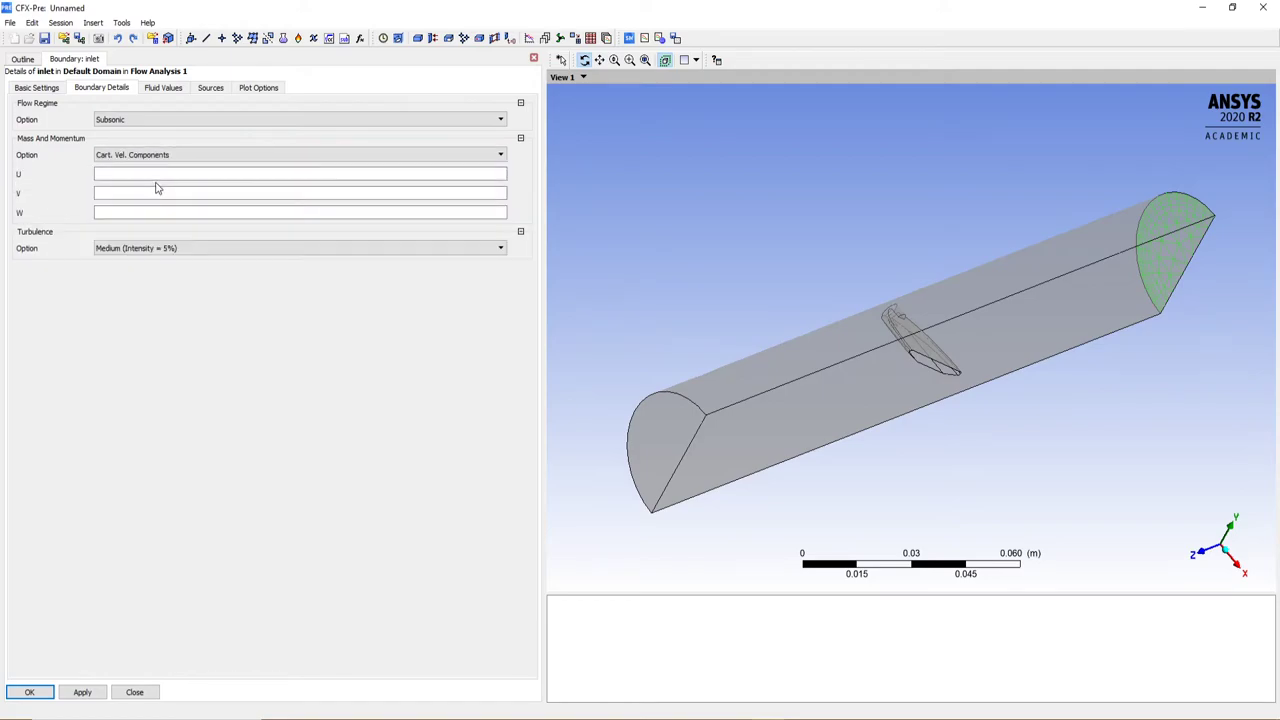
Step: Set the inlet's flow velocity components to U 0 m/s, V 0 m/s and W to the Wprof expression
click(135, 178)
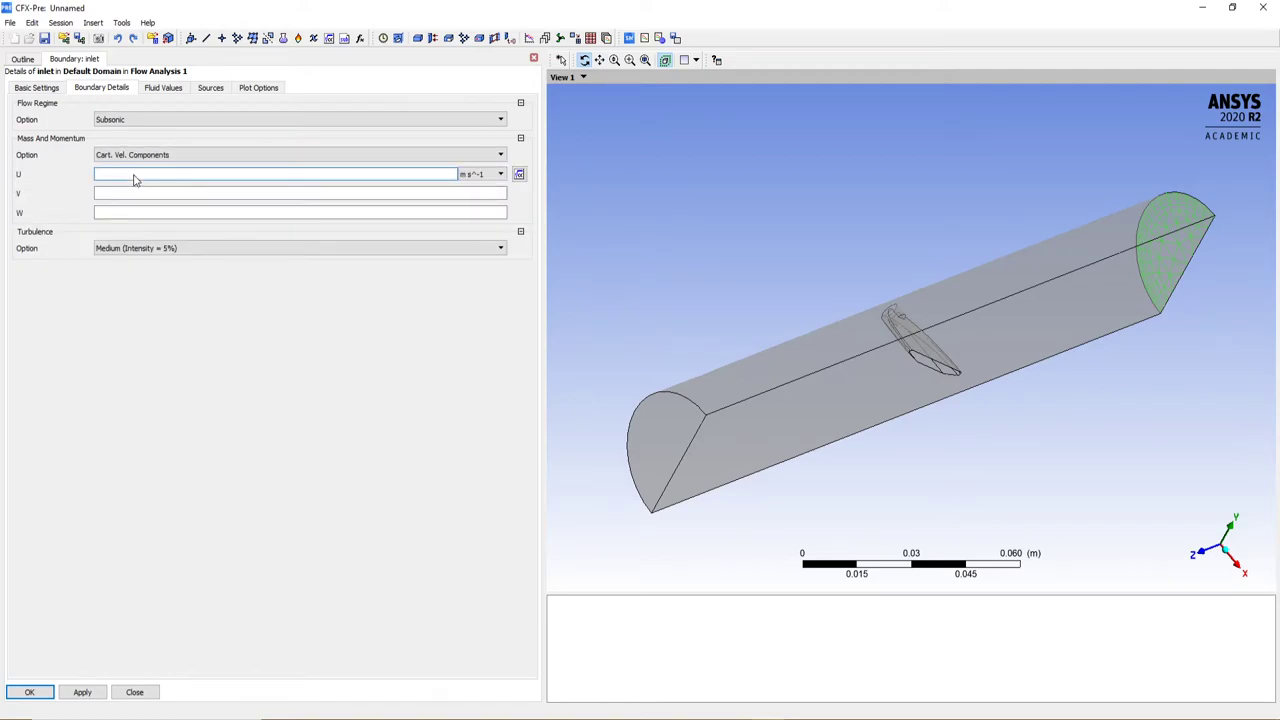
text(0)
click(144, 198)
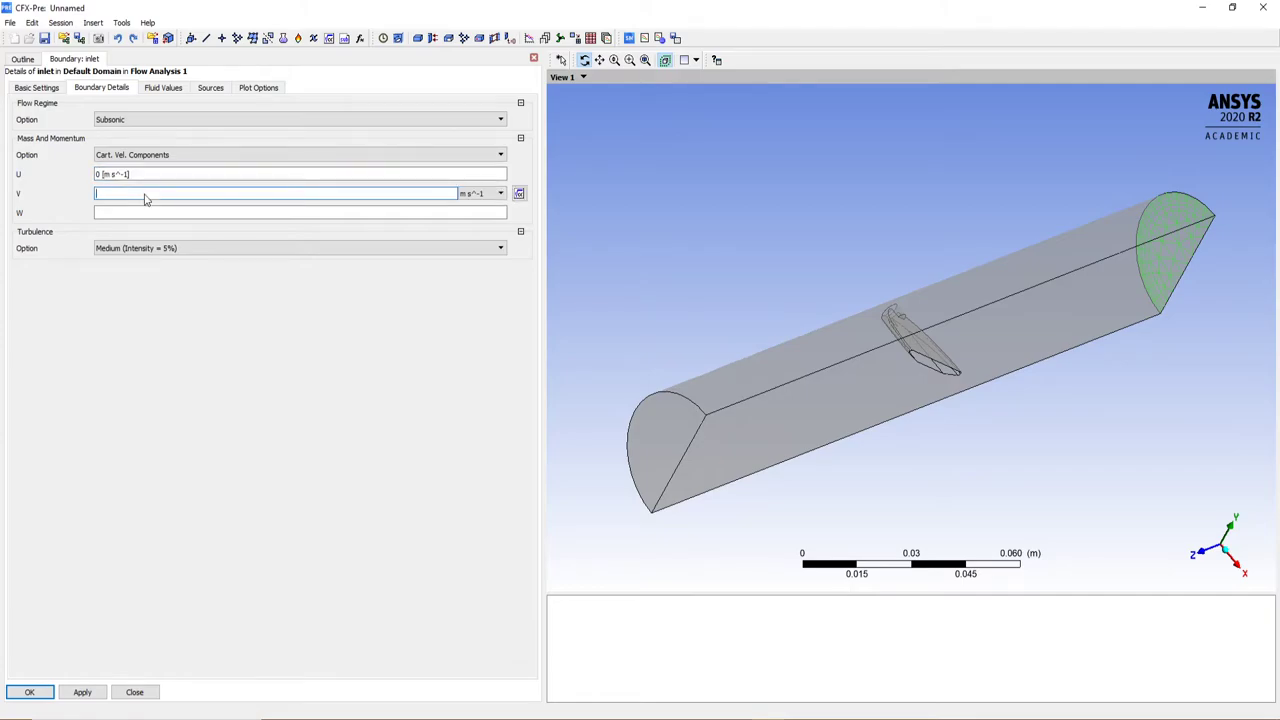
text(0)
click(141, 213)
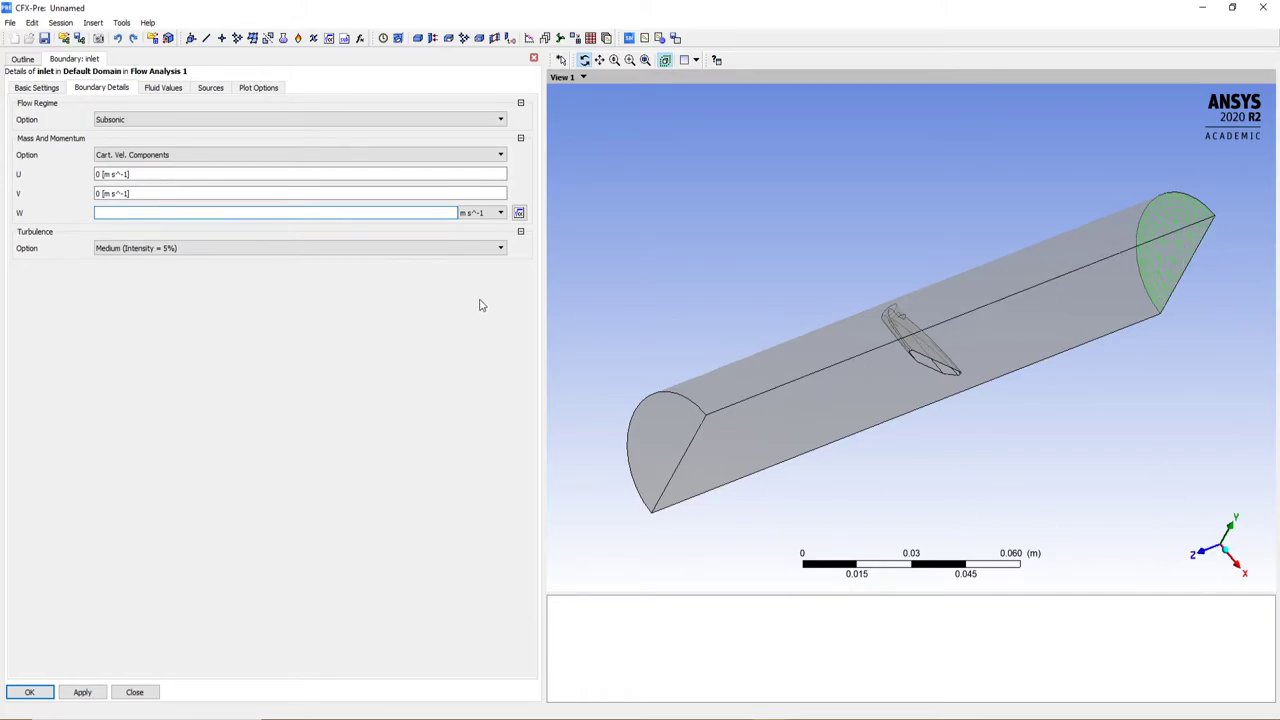
click(519, 213)
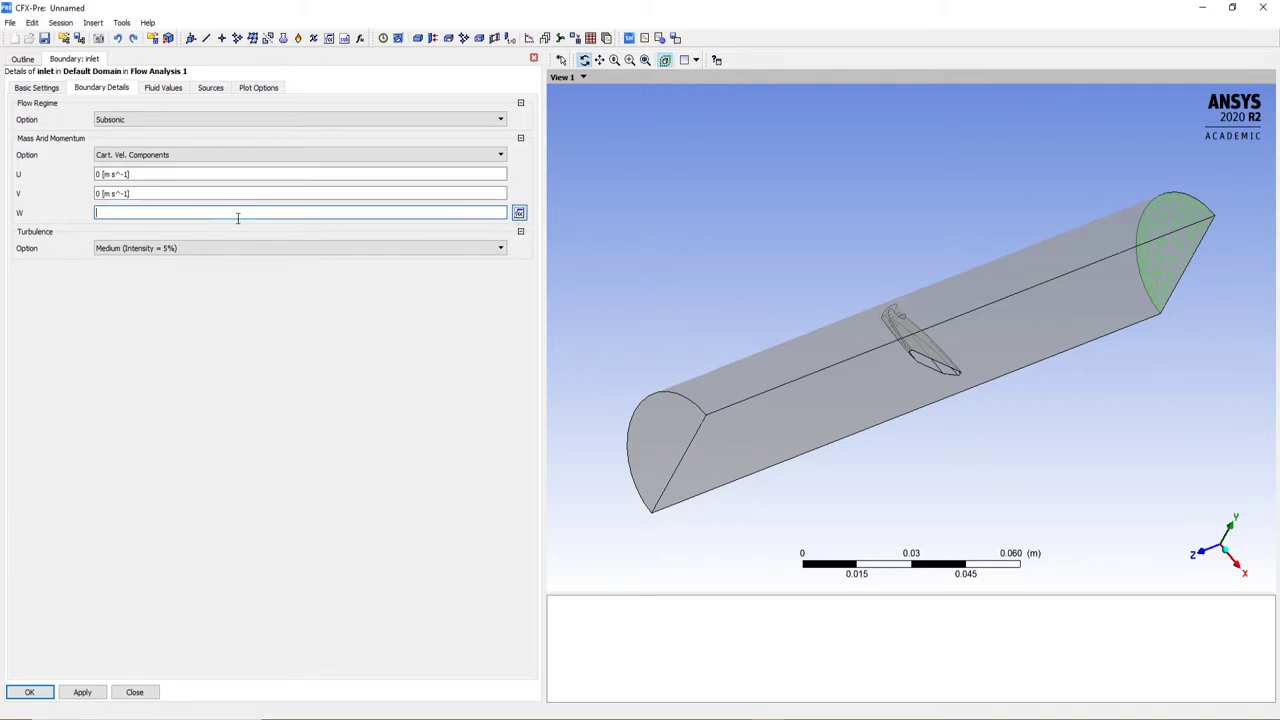
text(W)
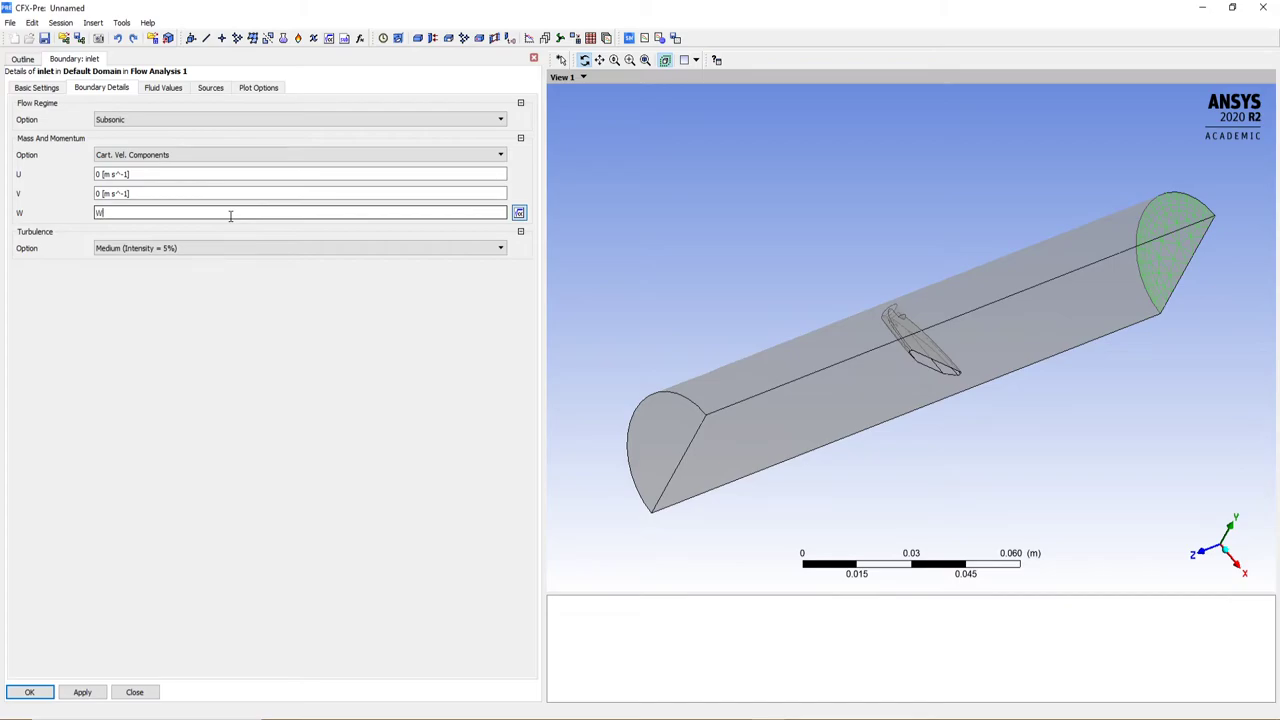
text(prof)
key(Return)
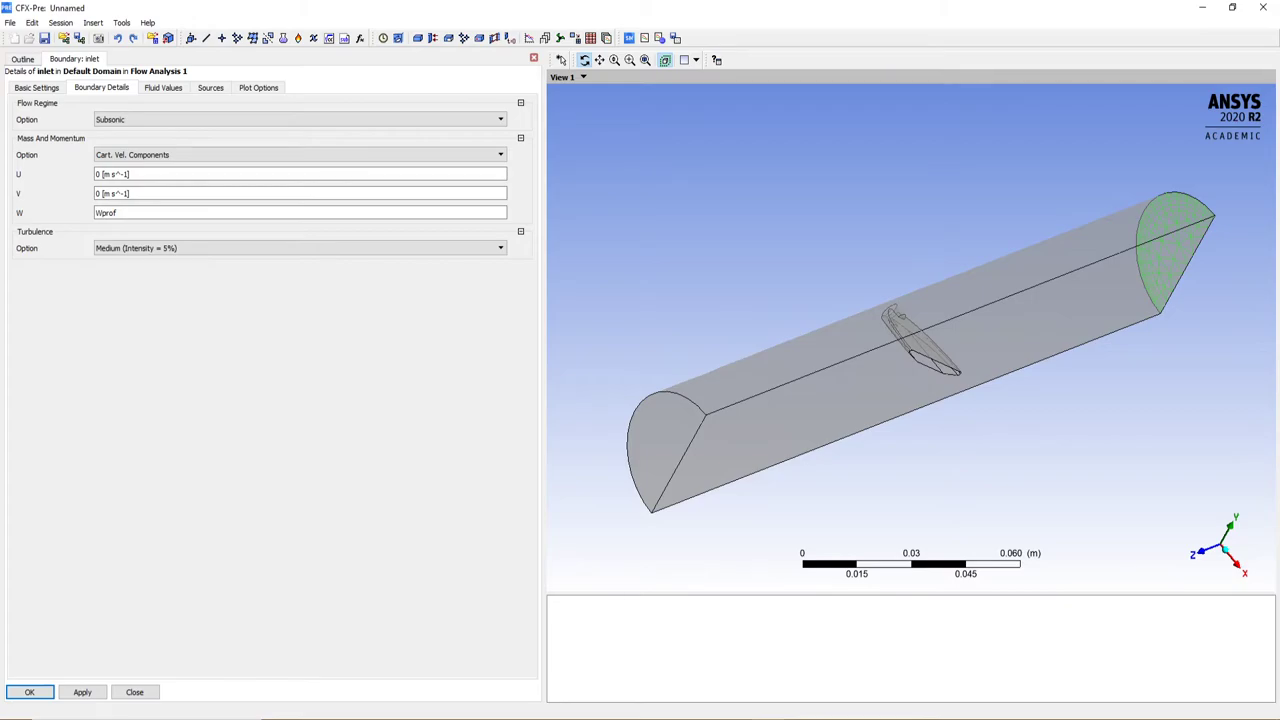
Step: Define particle behaviour for Sand Fully Coupled at the inlet using Cart. Vel. Components with U 0, V 0 m/s and W as Wprof
click(168, 91)
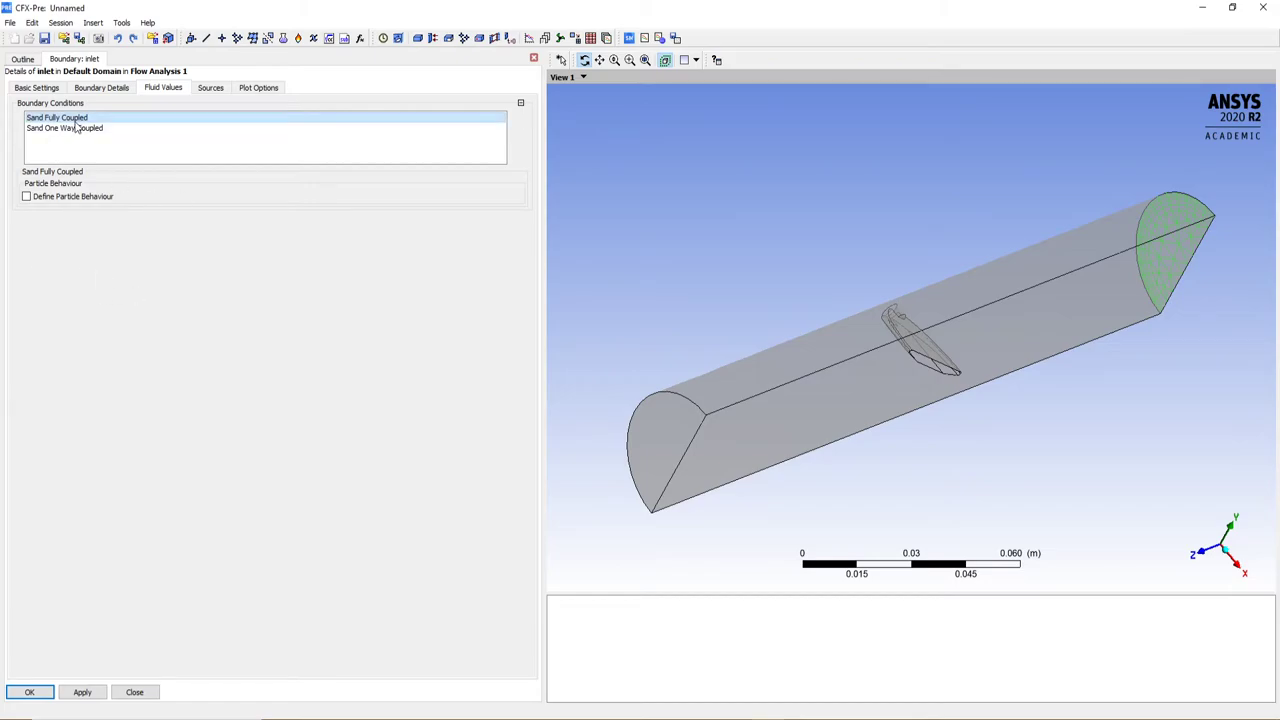
click(27, 197)
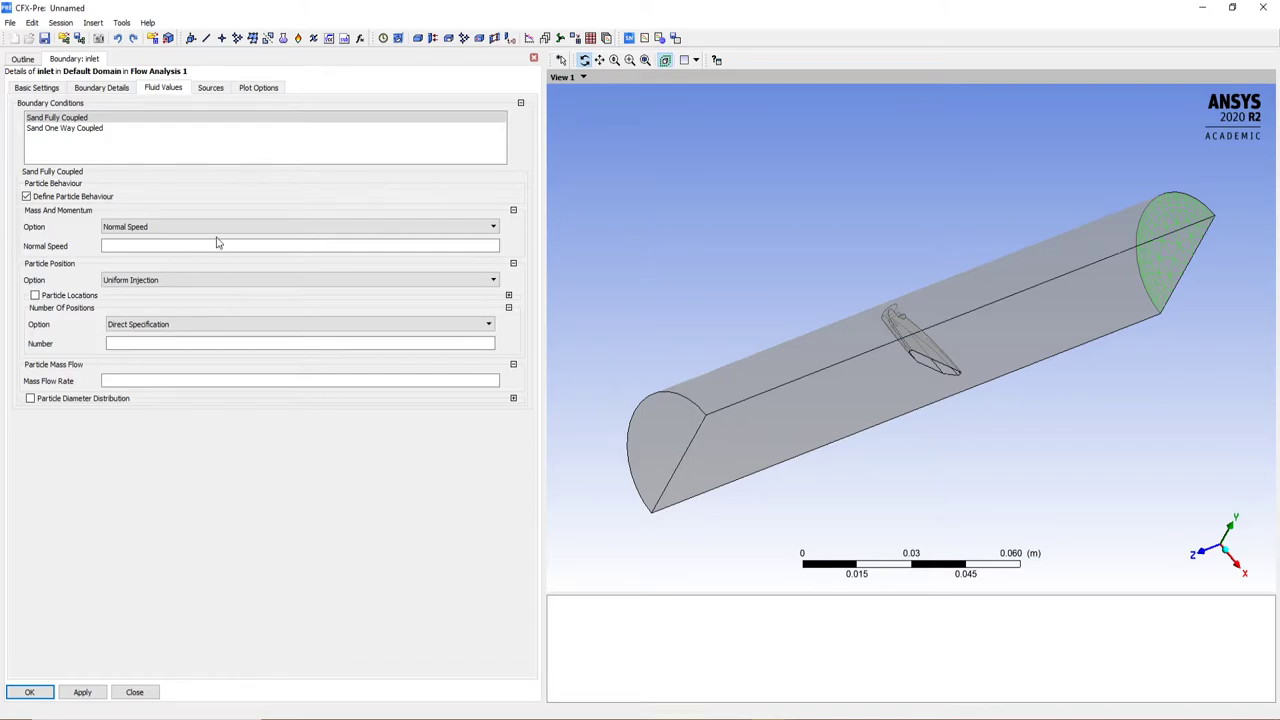
click(138, 228)
click(152, 258)
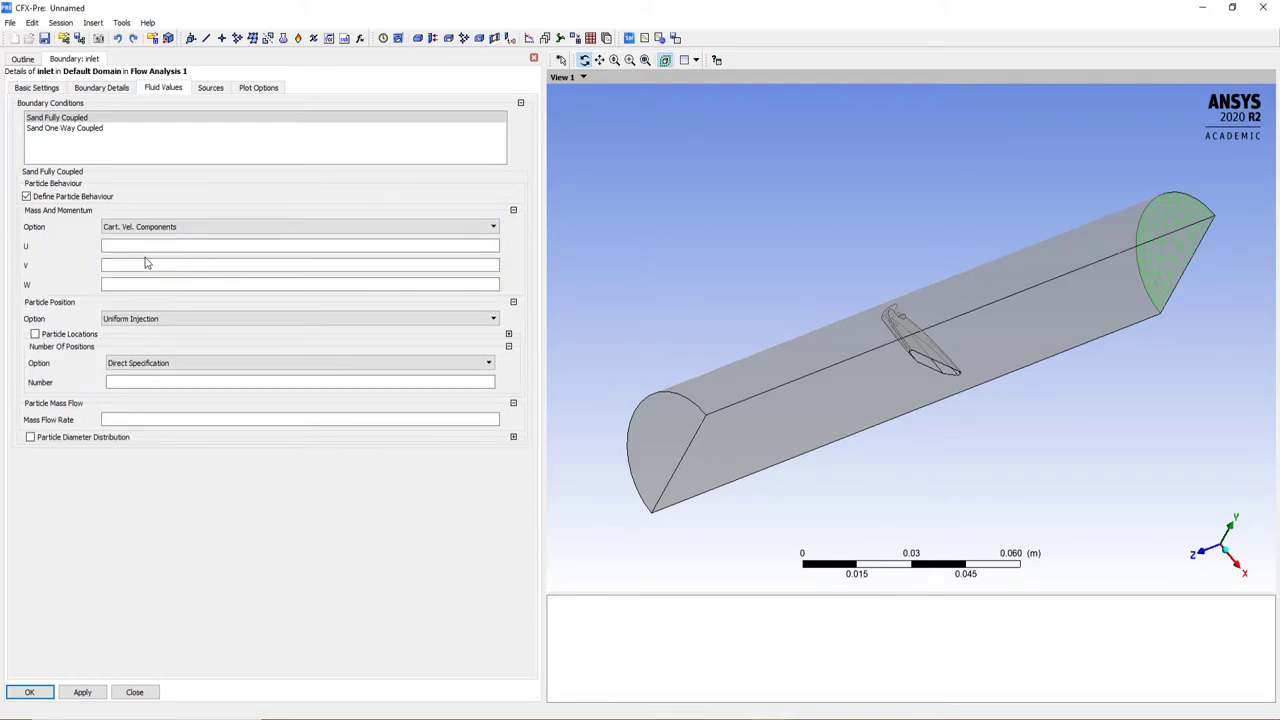
click(137, 247)
text(0)
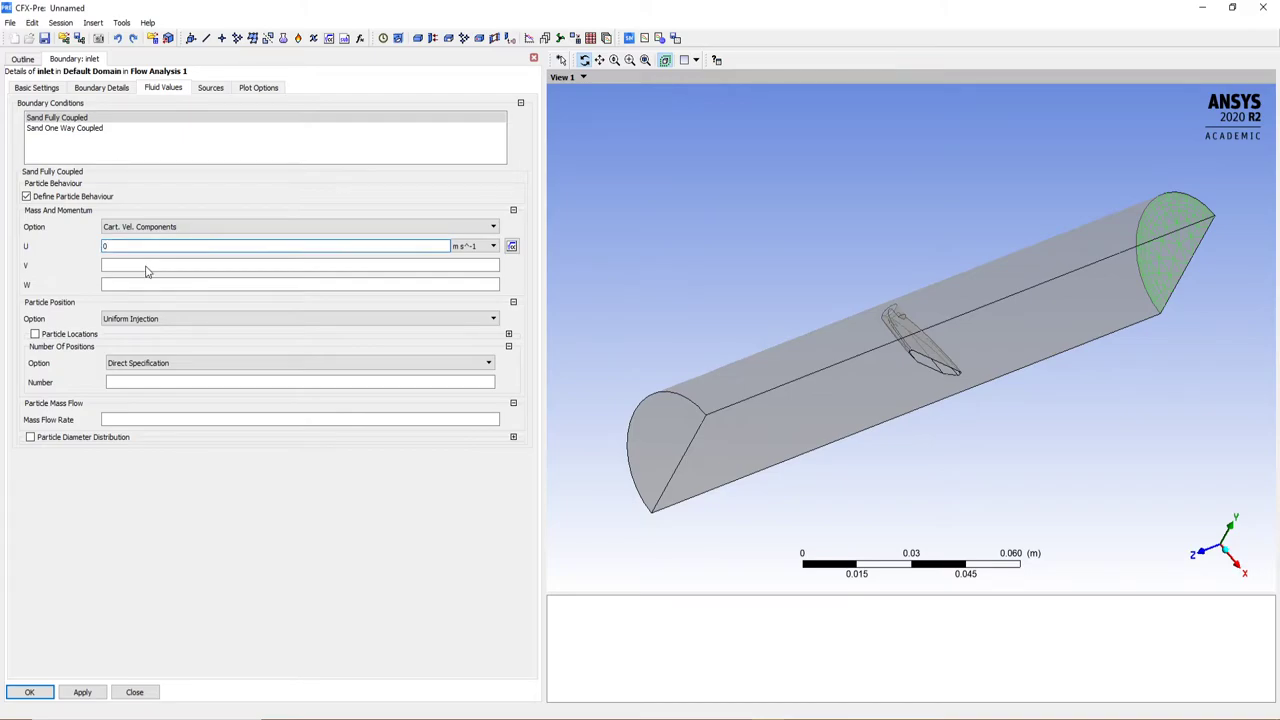
click(148, 263)
text(0)
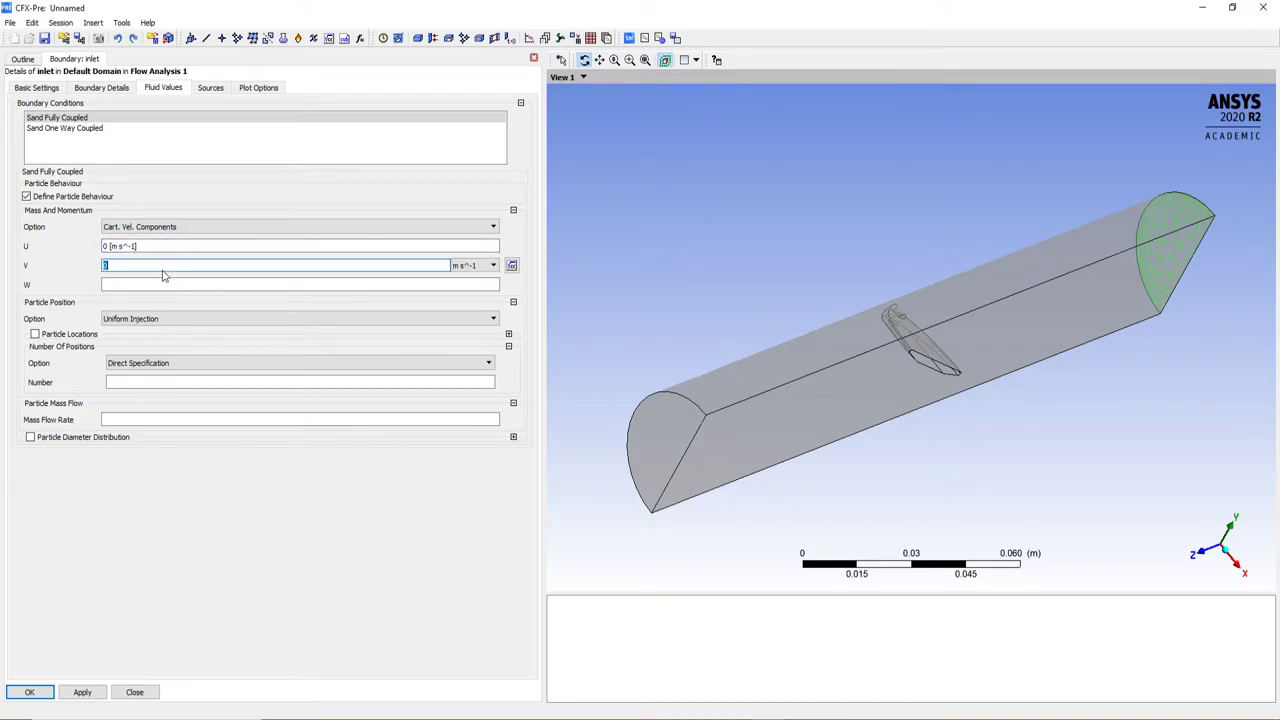
click(167, 286)
click(511, 285)
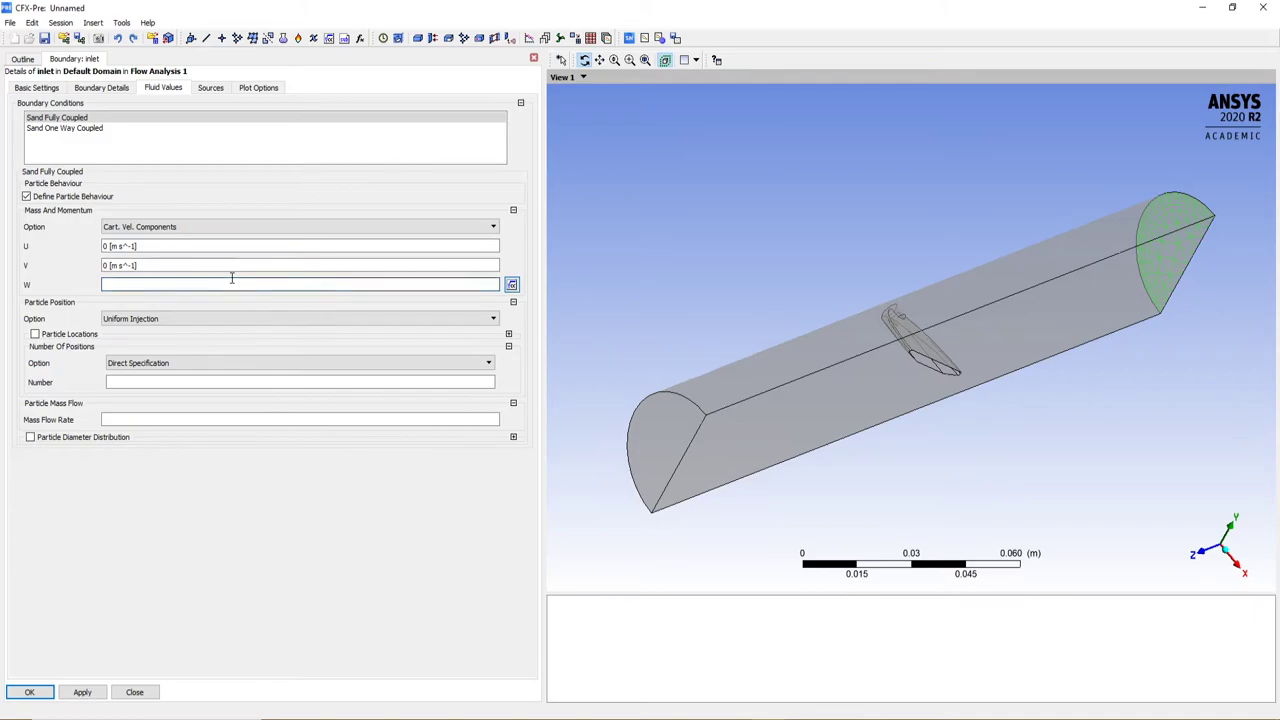
text(Wprof)
key(Return)
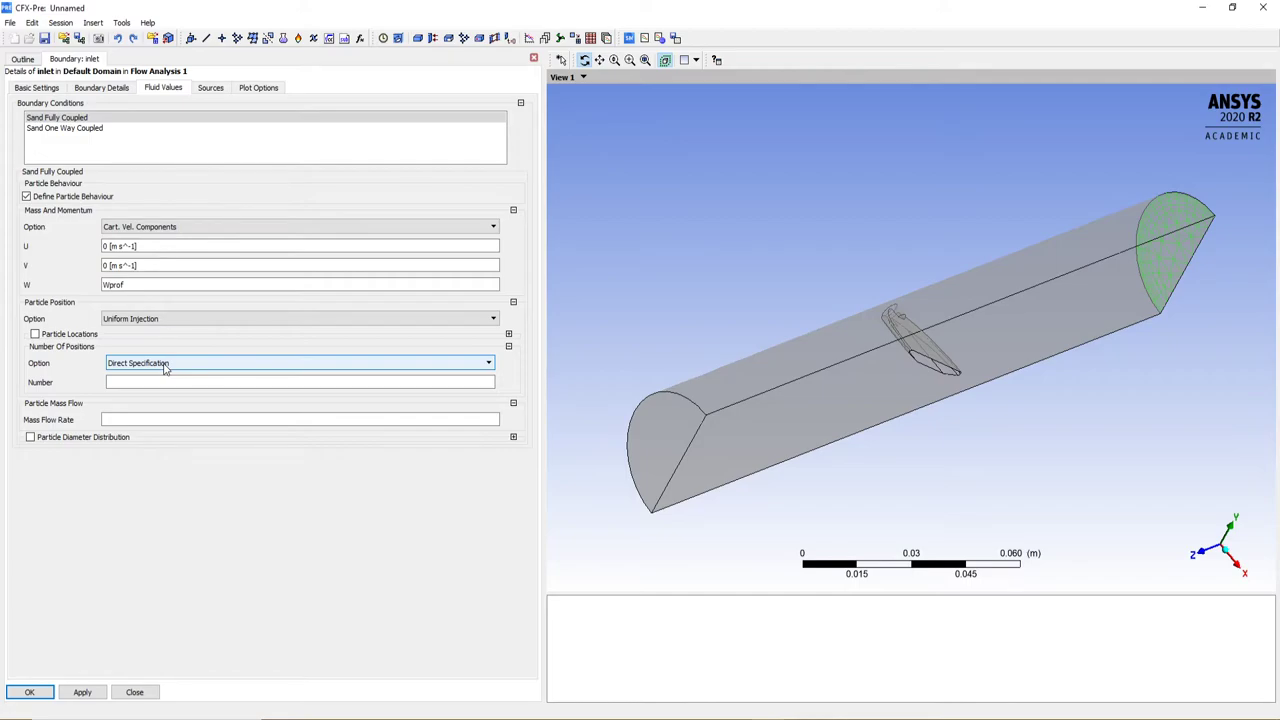
Step: Set the Sand Fully Coupled injection to 200 positions and a particle mass flow rate of 0.01 kg/s
click(125, 382)
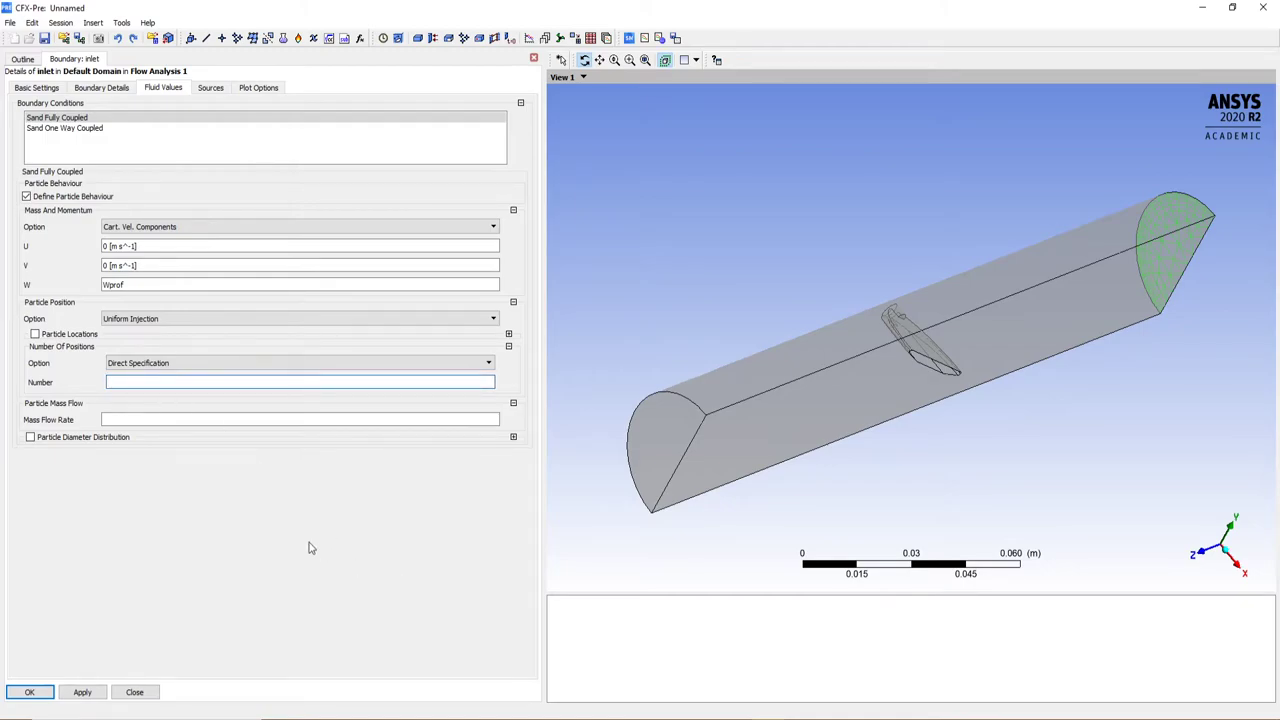
text(200)
key(Return)
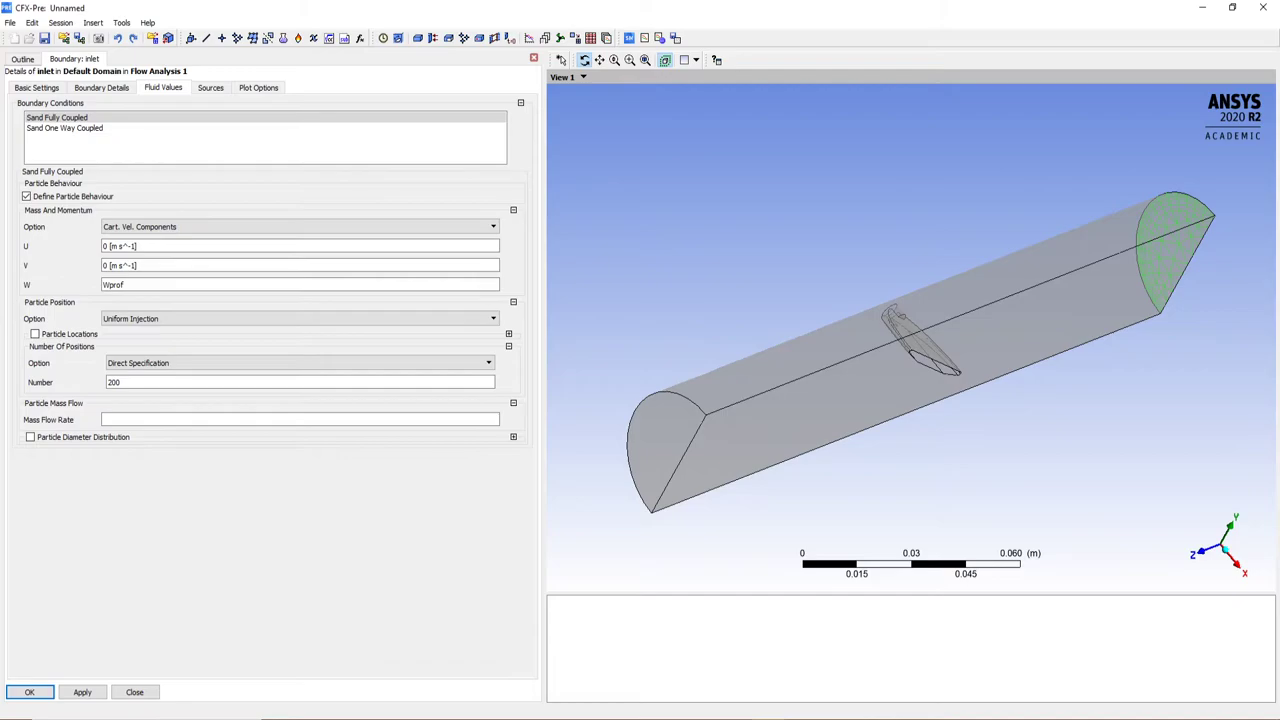
click(242, 421)
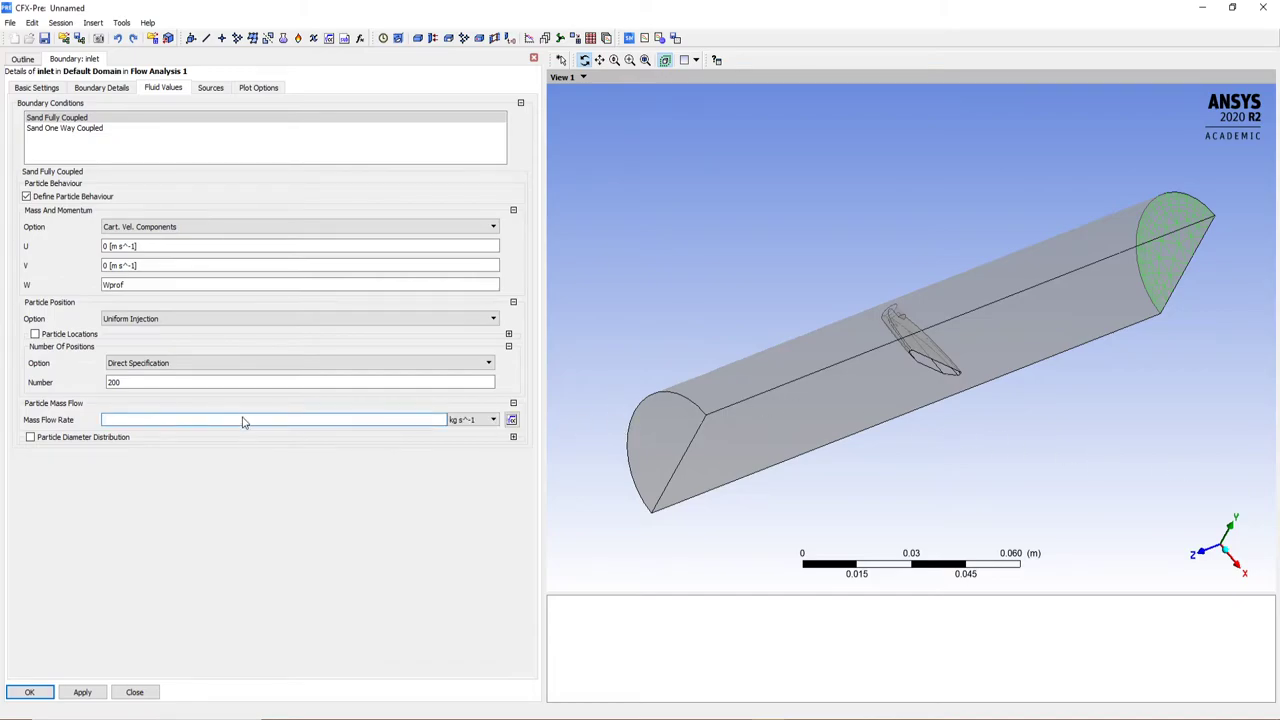
text(0.01)
key(Return)
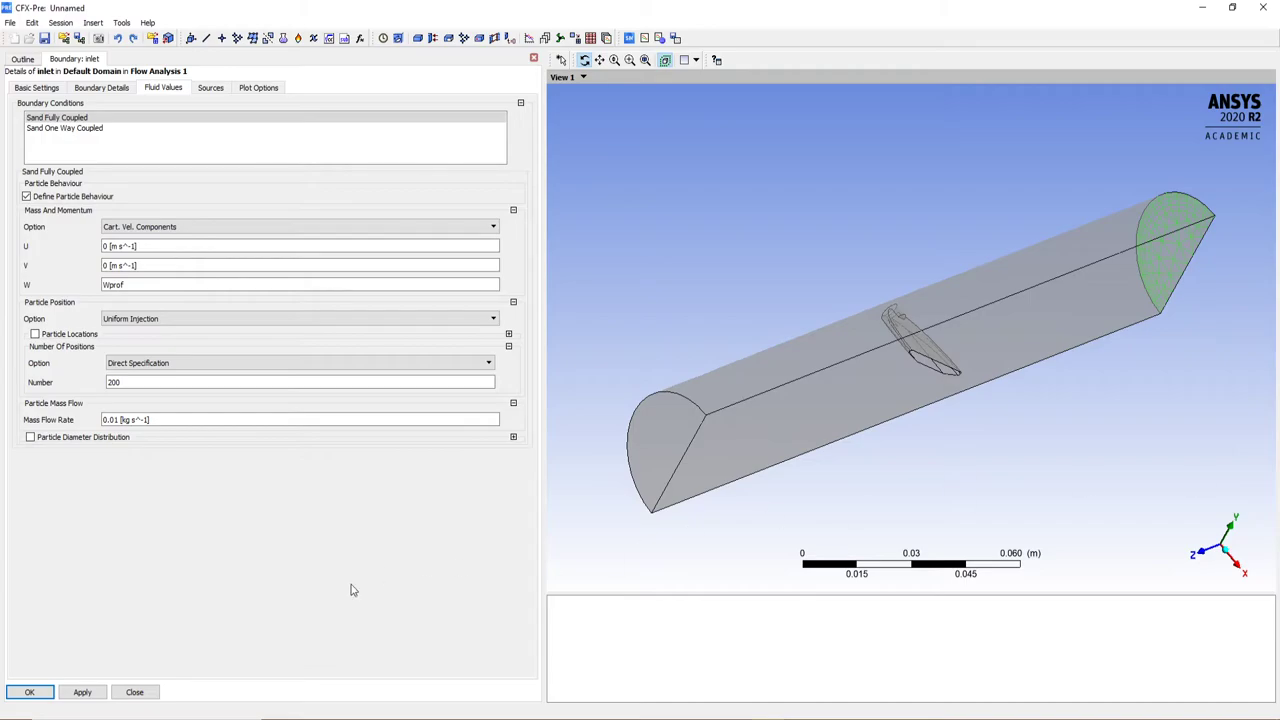
Step: Define particle behaviour for Sand One Way Coupled at the inlet using Cart. Vel. Components with U 0, V 0 m/s and W as Wprof
click(80, 131)
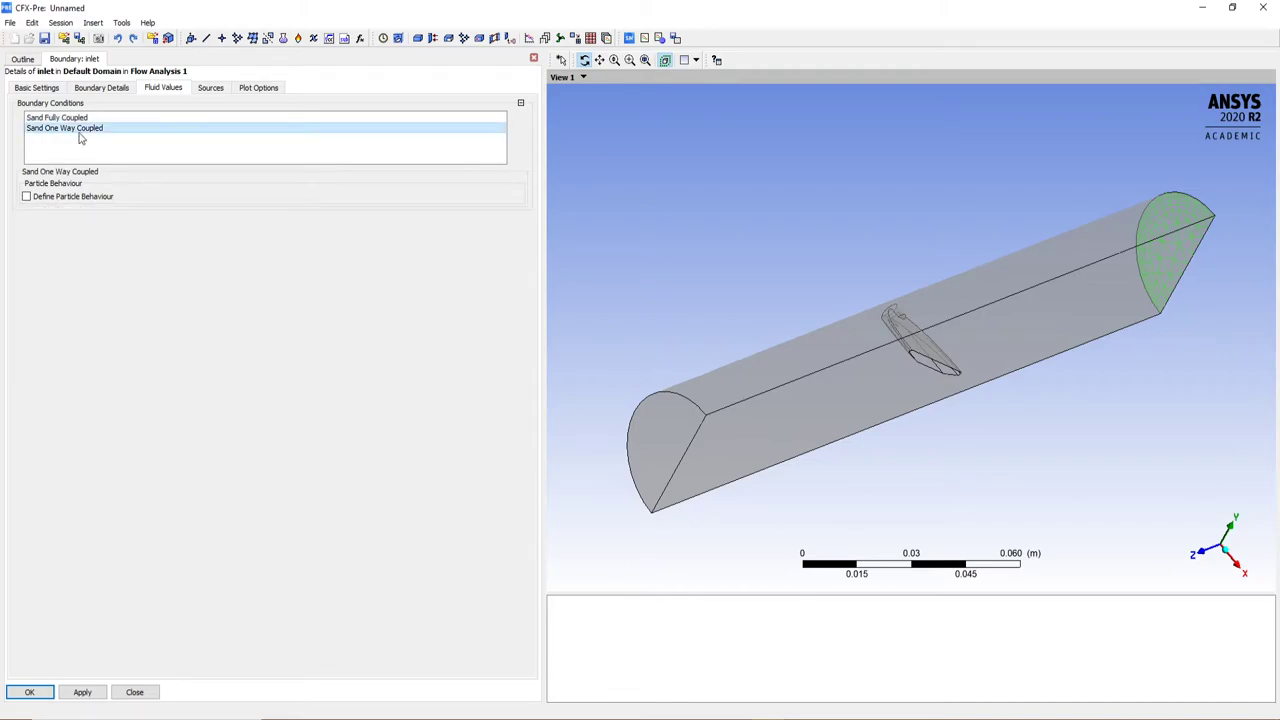
click(27, 197)
click(175, 227)
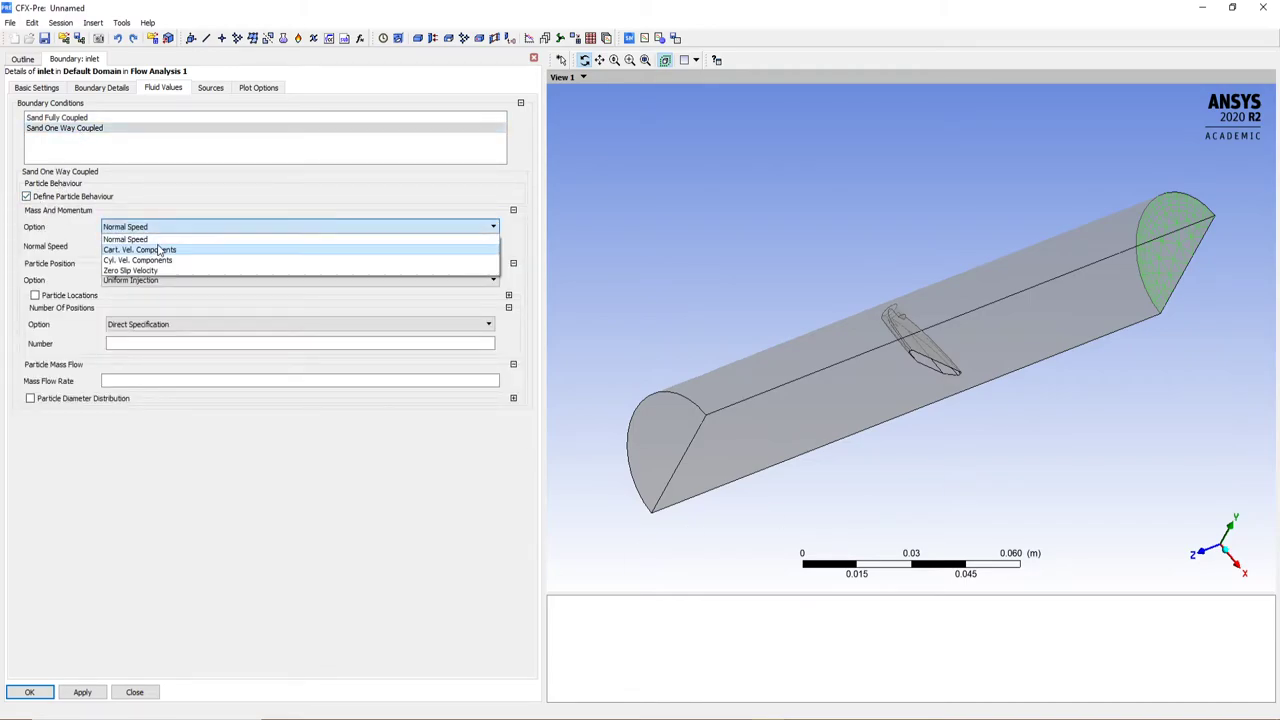
click(140, 258)
click(161, 246)
text(0 [m s^-1)
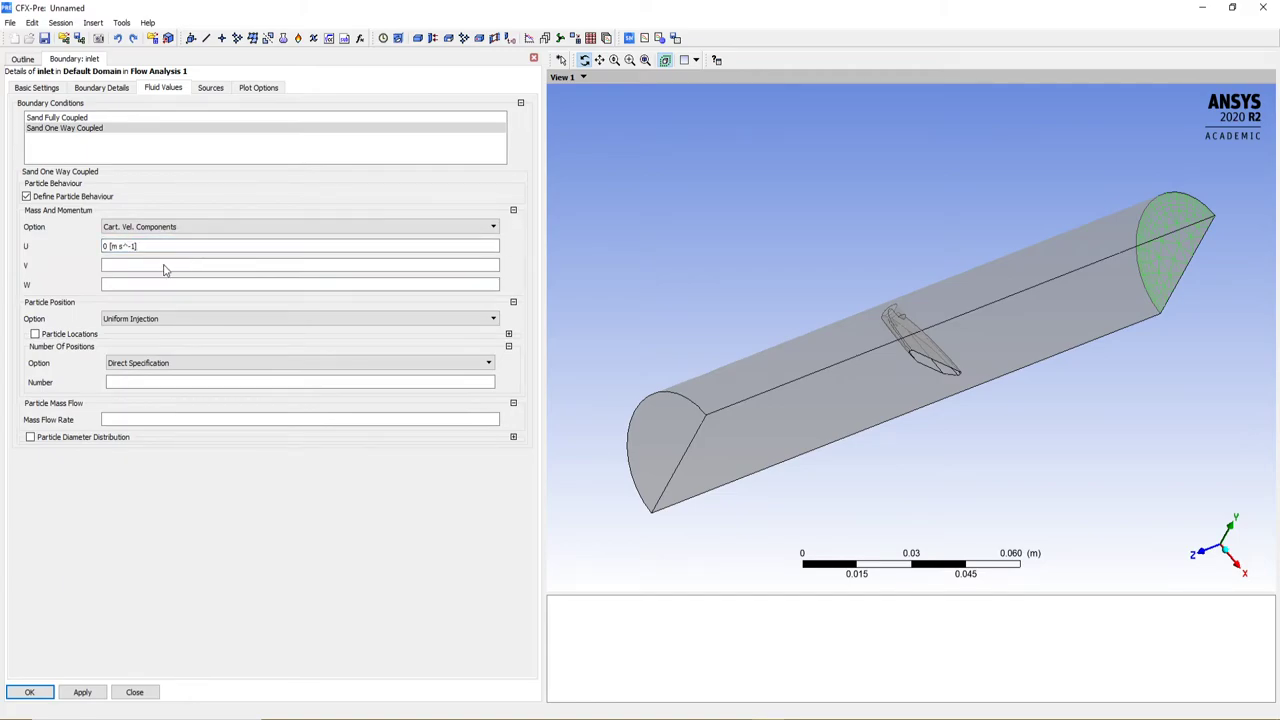
click(165, 265)
text(0)
click(190, 285)
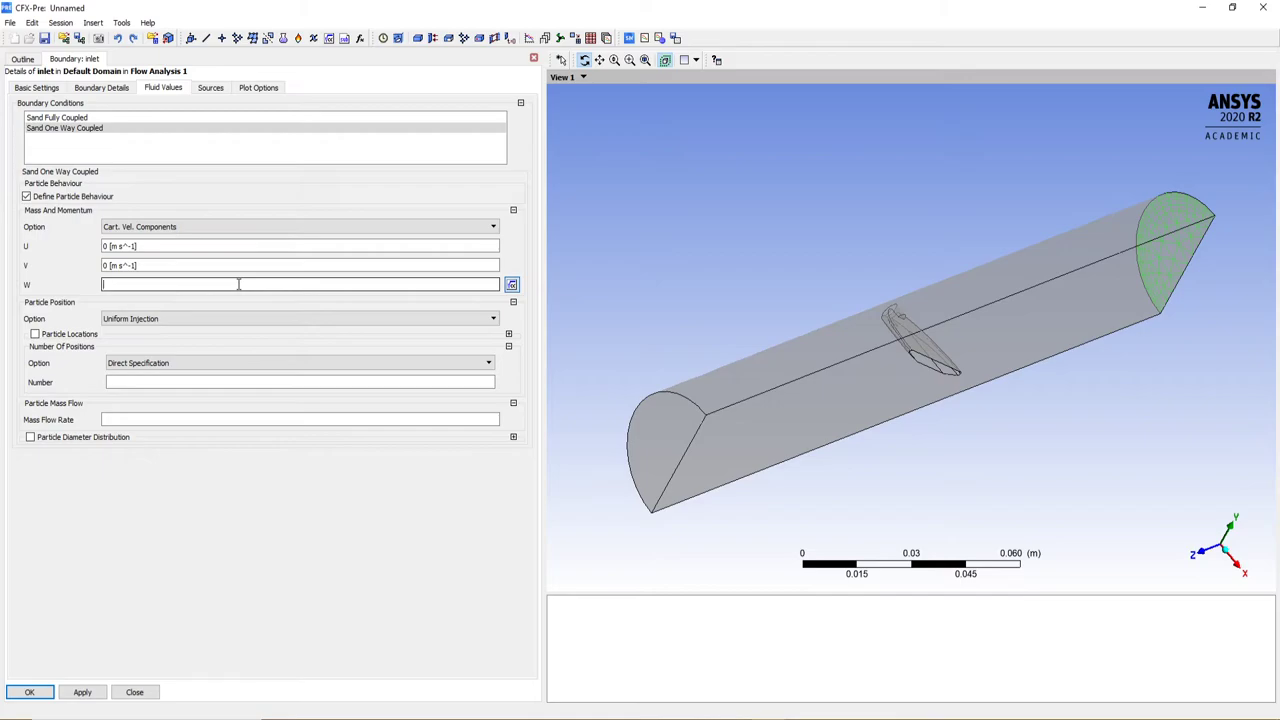
text(Wprof)
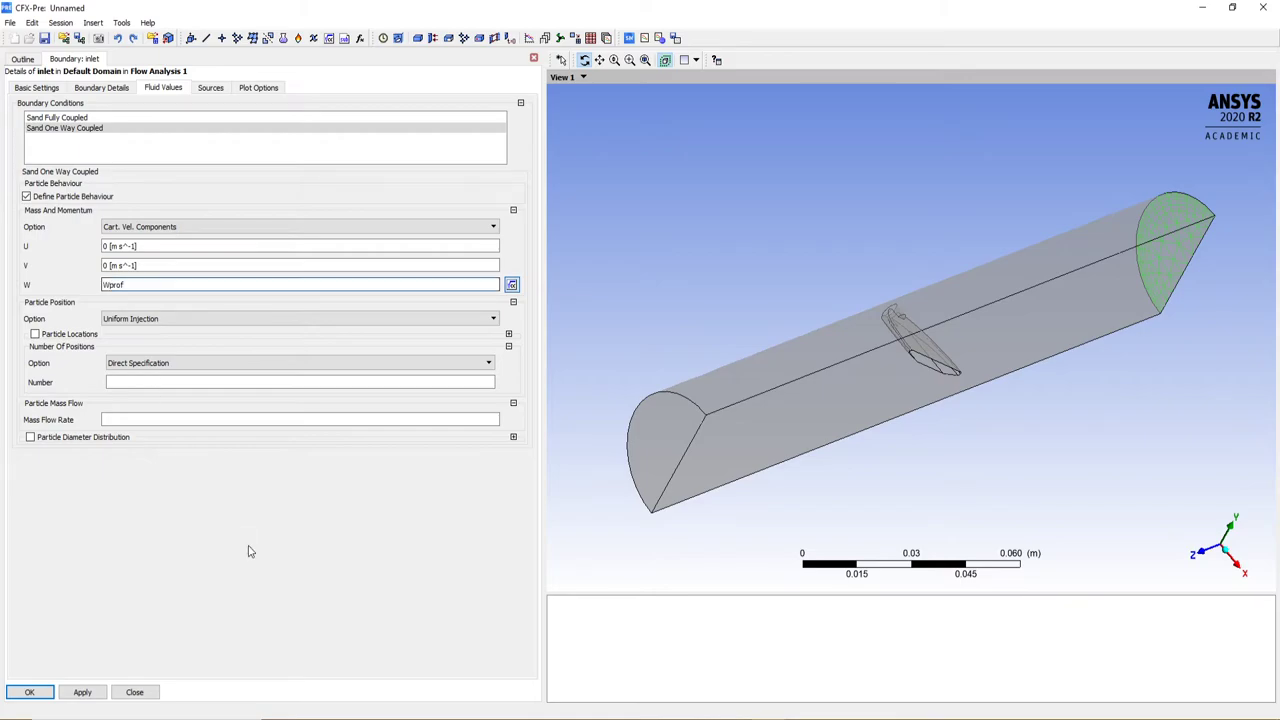
key(Return)
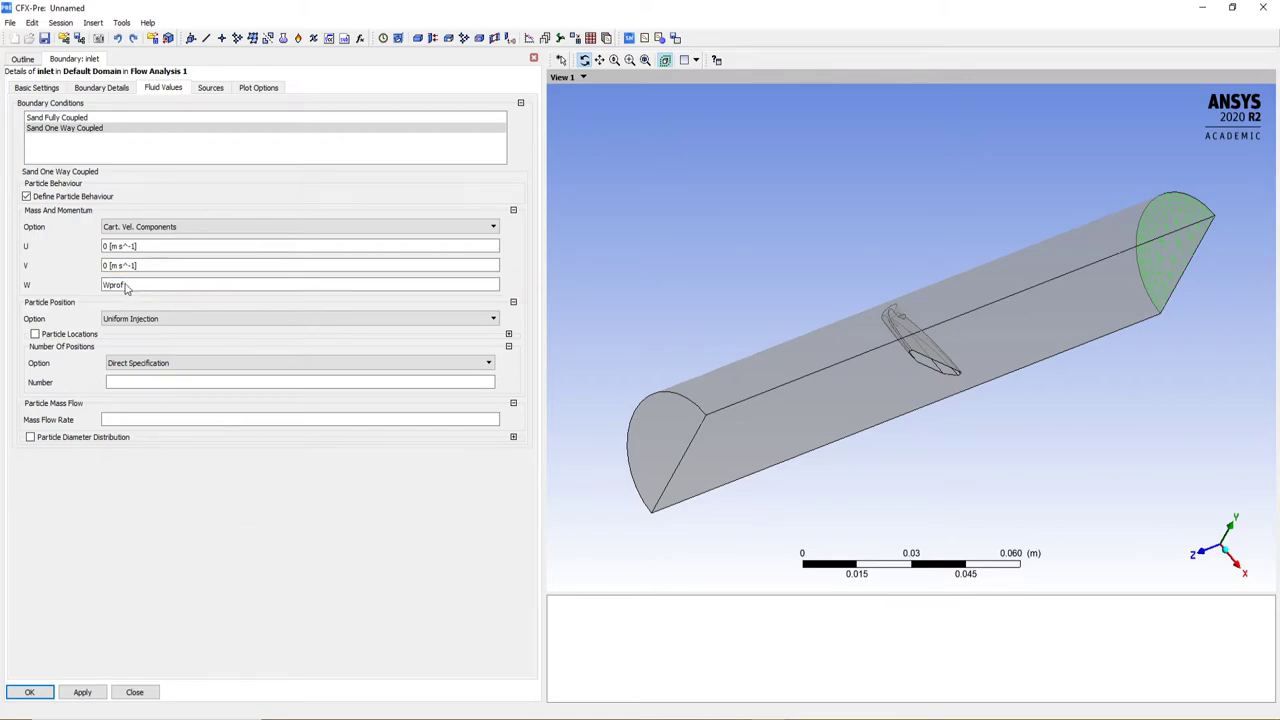
Step: Set the Sand One Way Coupled injection to 5000 positions and a 0.01 kg/s mass flow rate, and apply the inlet boundary
click(150, 384)
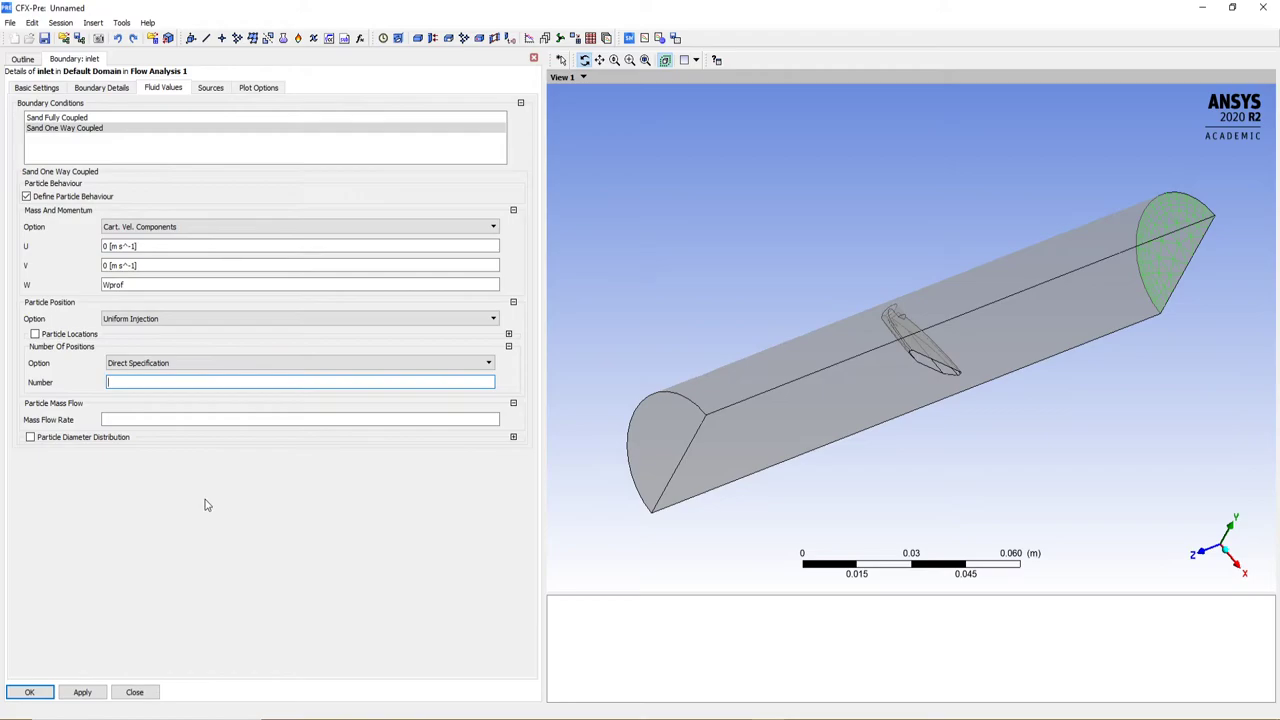
text(5000)
click(125, 420)
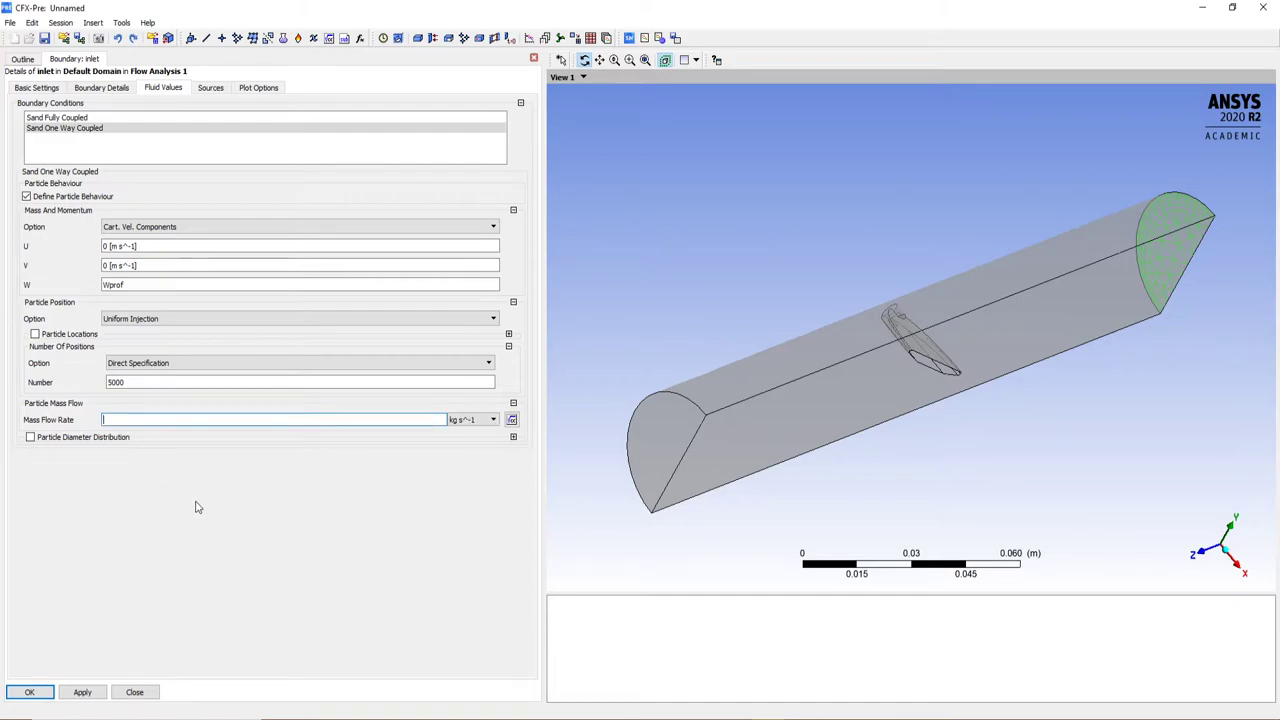
text(0.01)
key(Return)
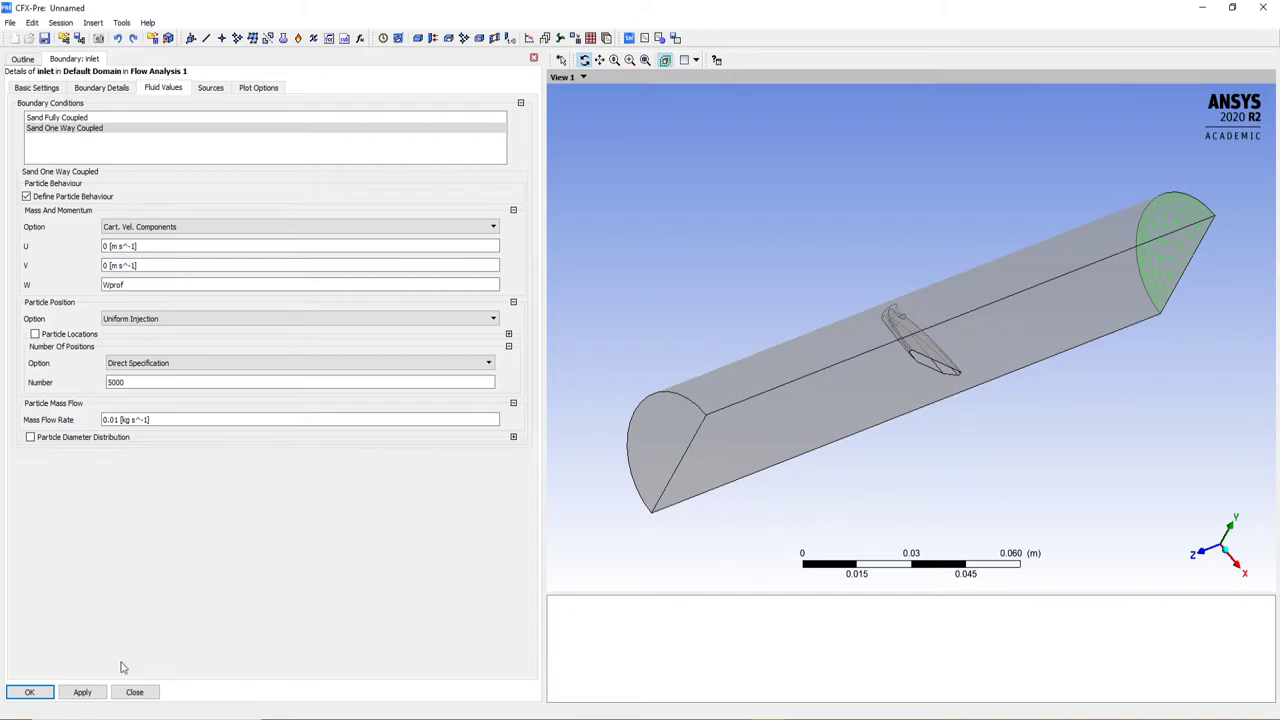
click(82, 692)
click(31, 692)
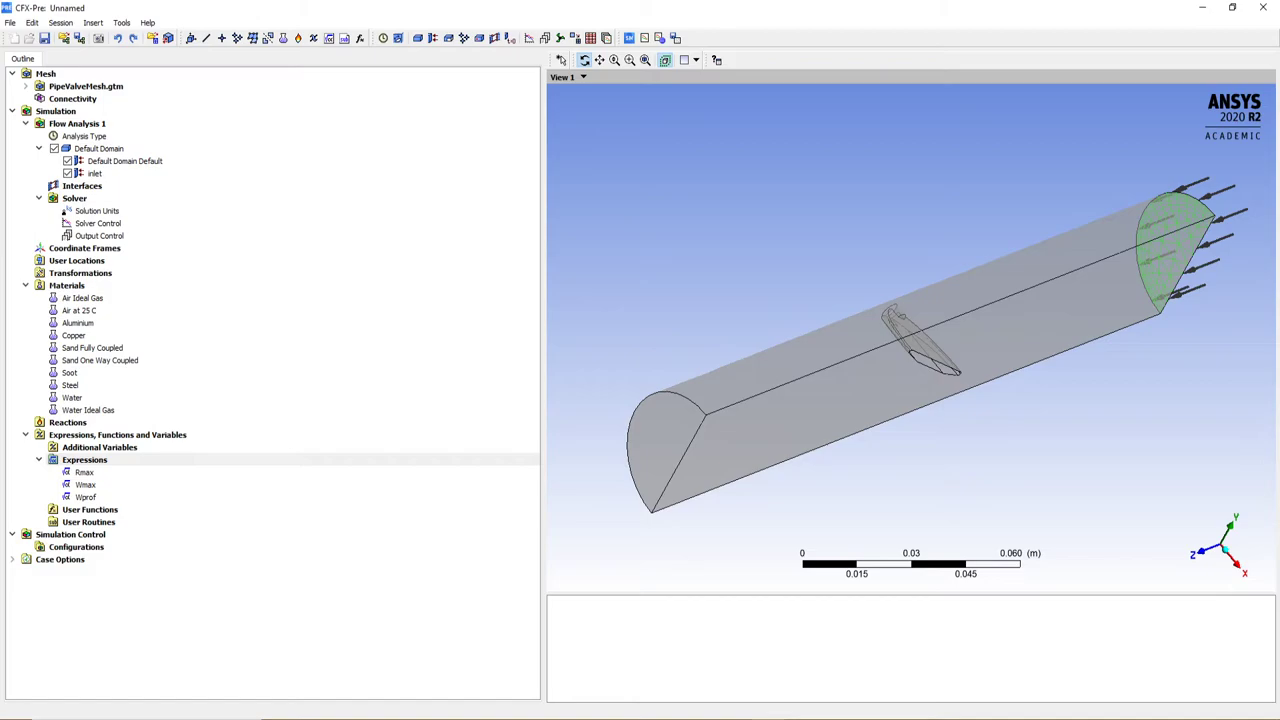
Step: Create an outlet boundary named outlet with Average Static Pressure at a relative pressure of 0 Pa, and apply it
click(435, 38)
text(outlet)
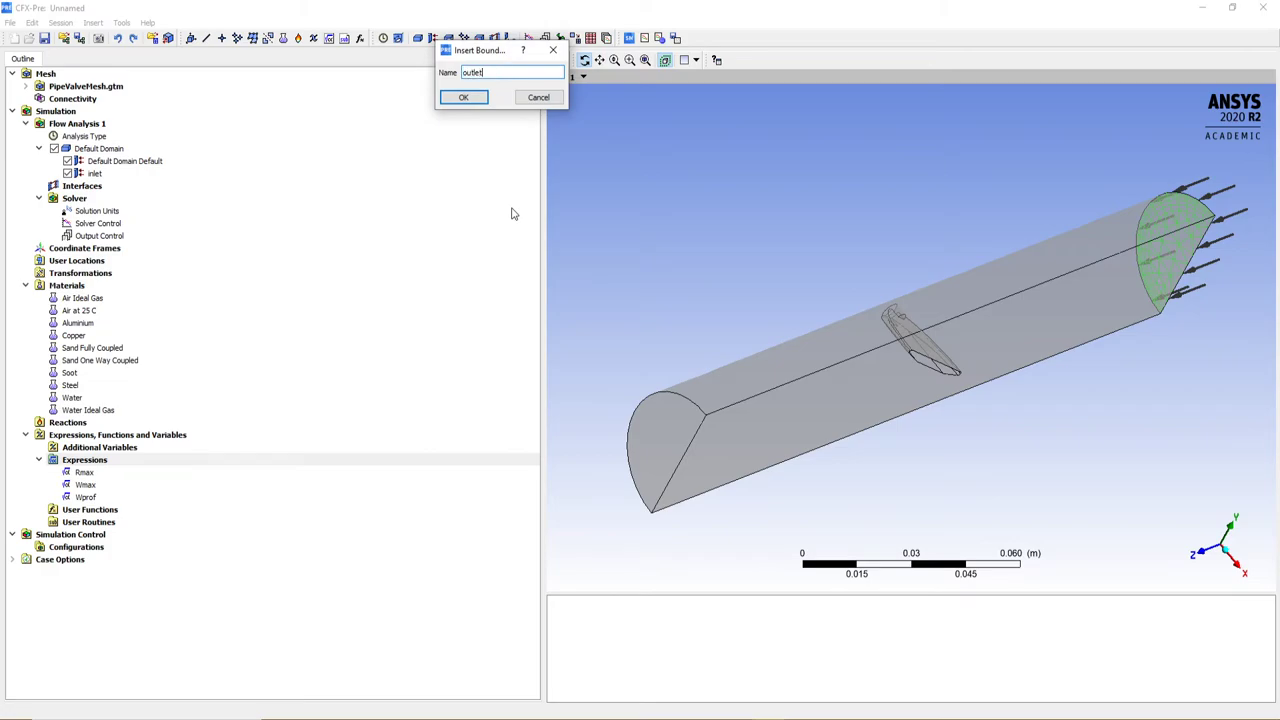
key(Return)
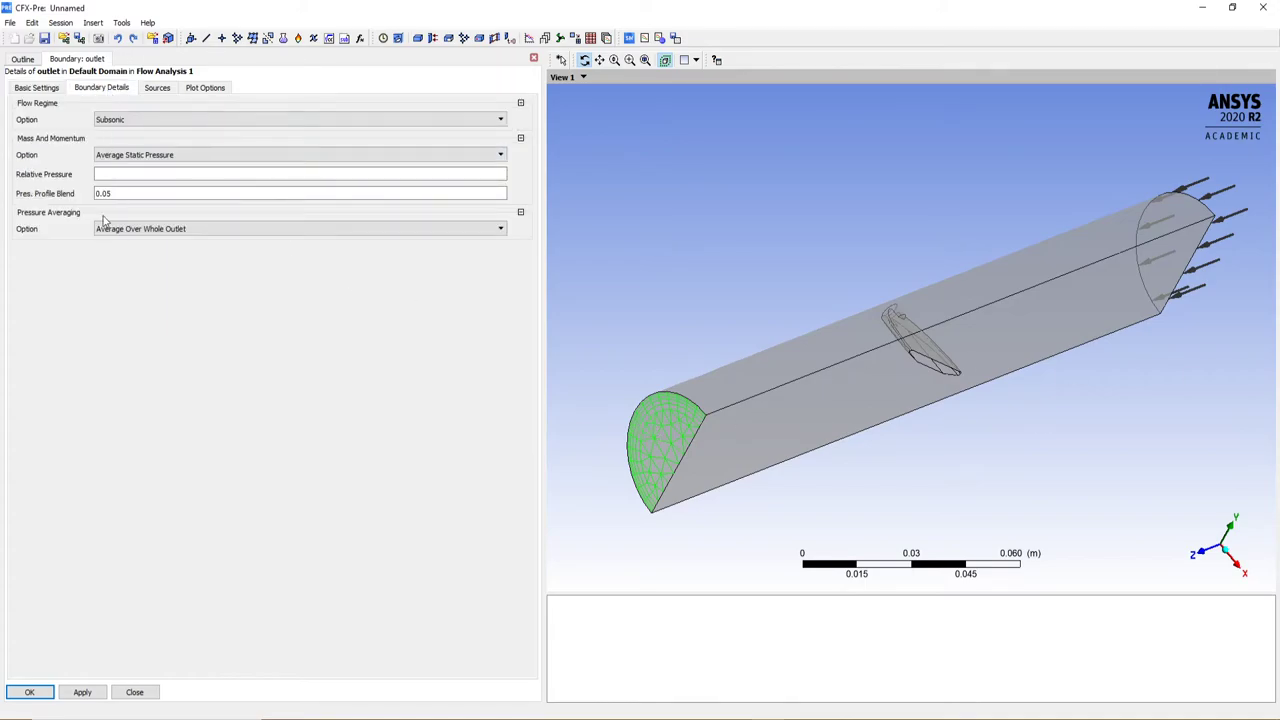
click(125, 177)
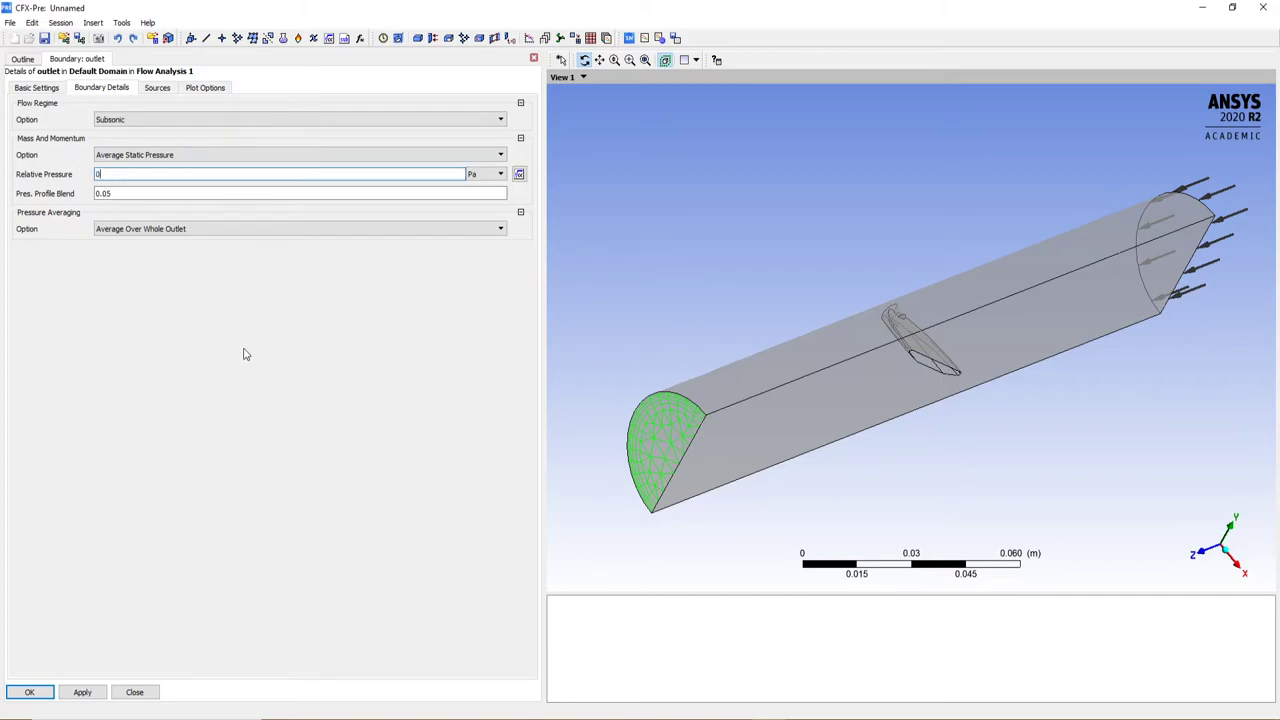
key(Return)
click(78, 692)
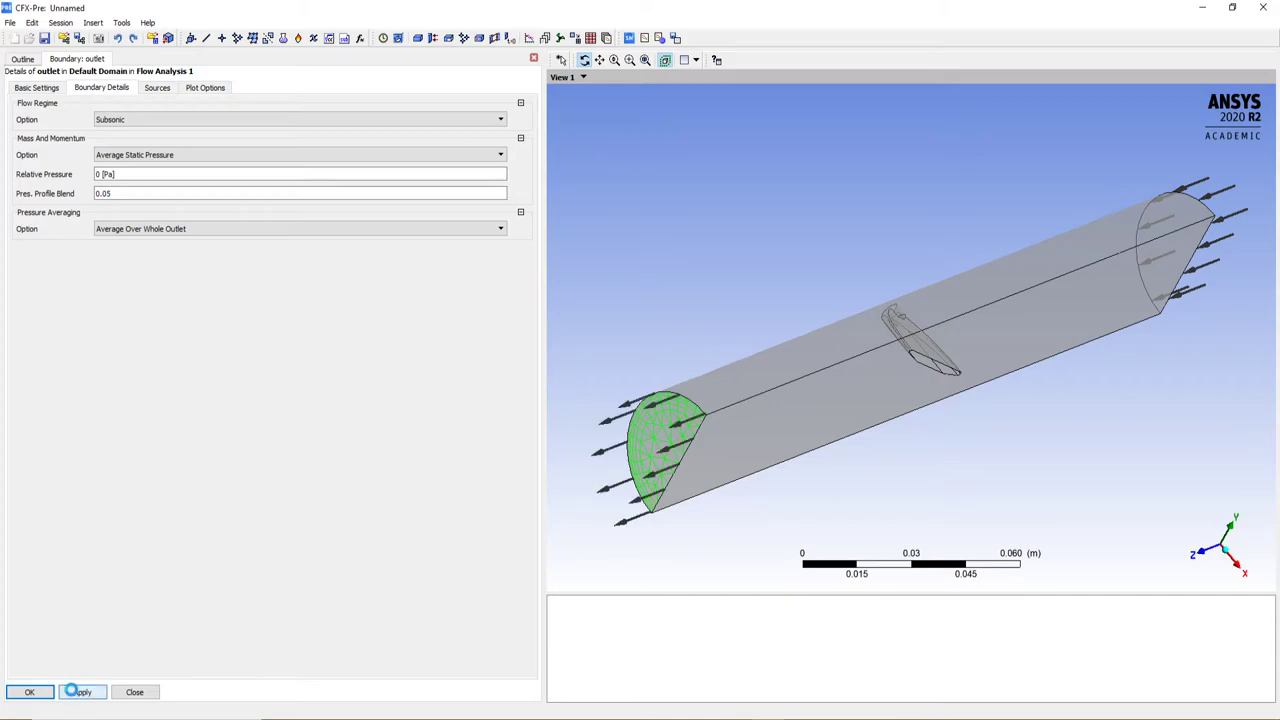
click(29, 692)
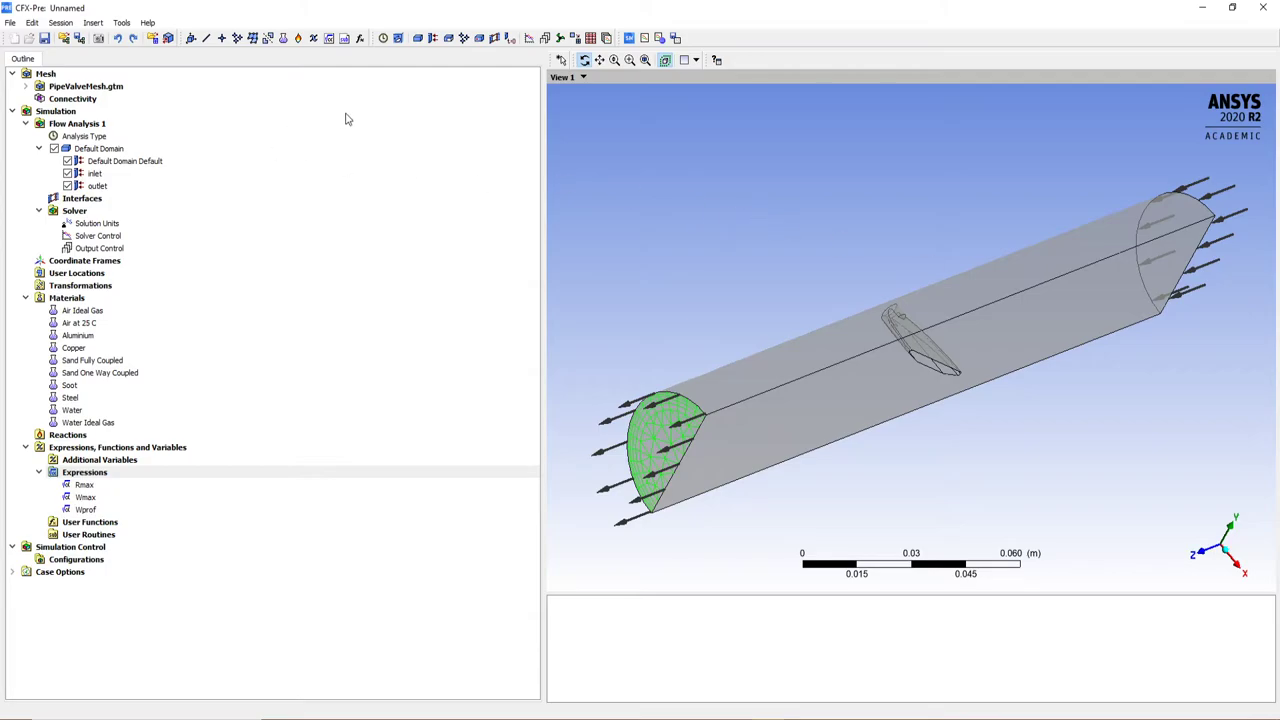
Step: Create a Symmetry boundary named symP on the symP location and apply it
click(432, 38)
text(symP)
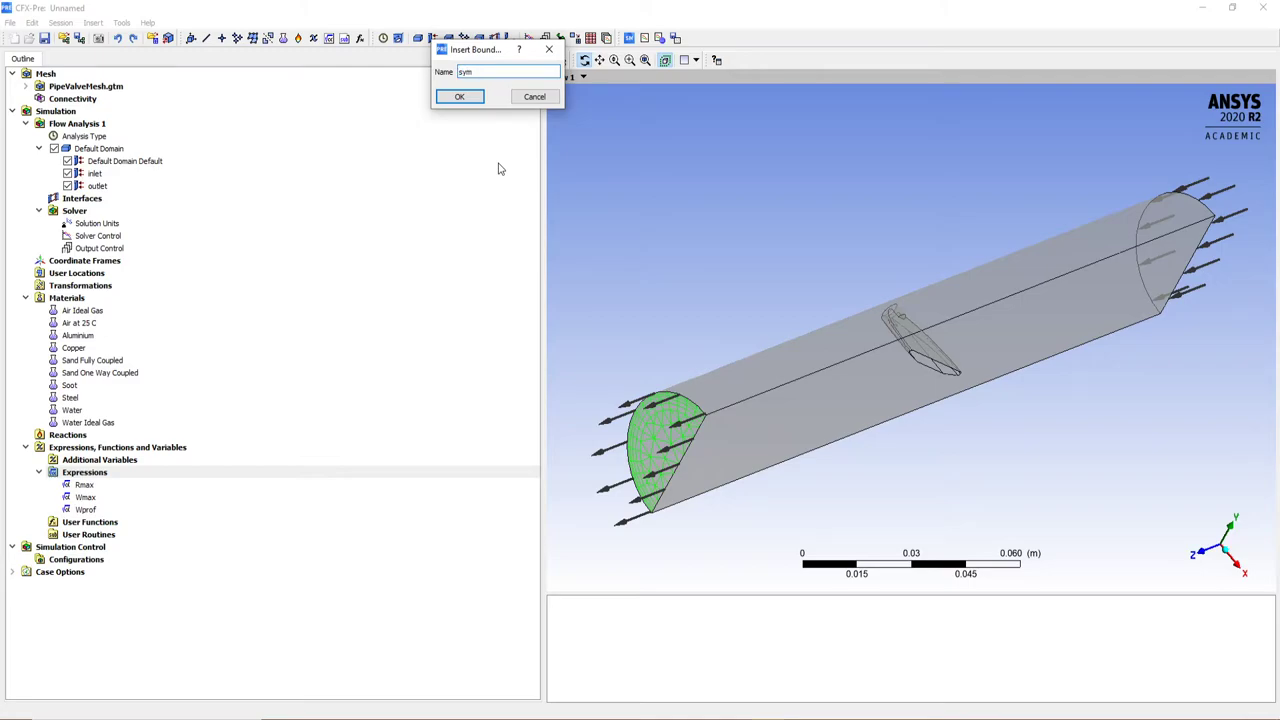
click(459, 96)
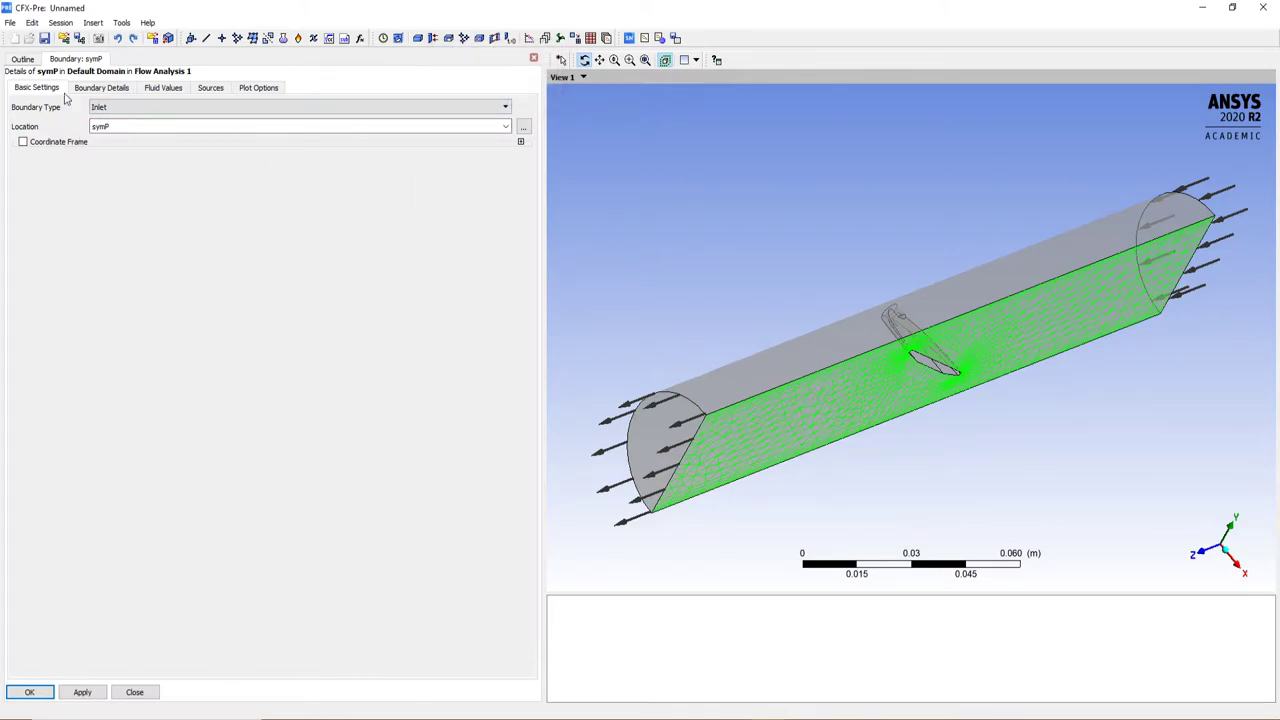
click(112, 111)
click(127, 163)
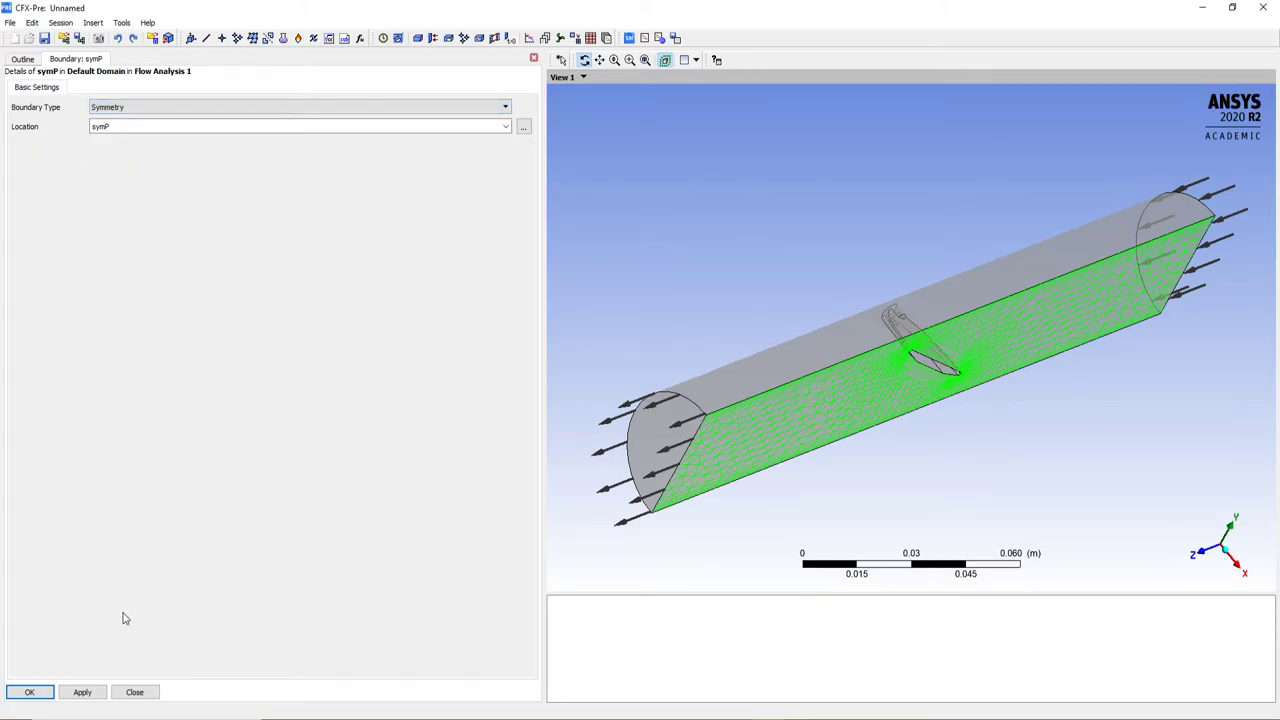
click(97, 700)
click(42, 694)
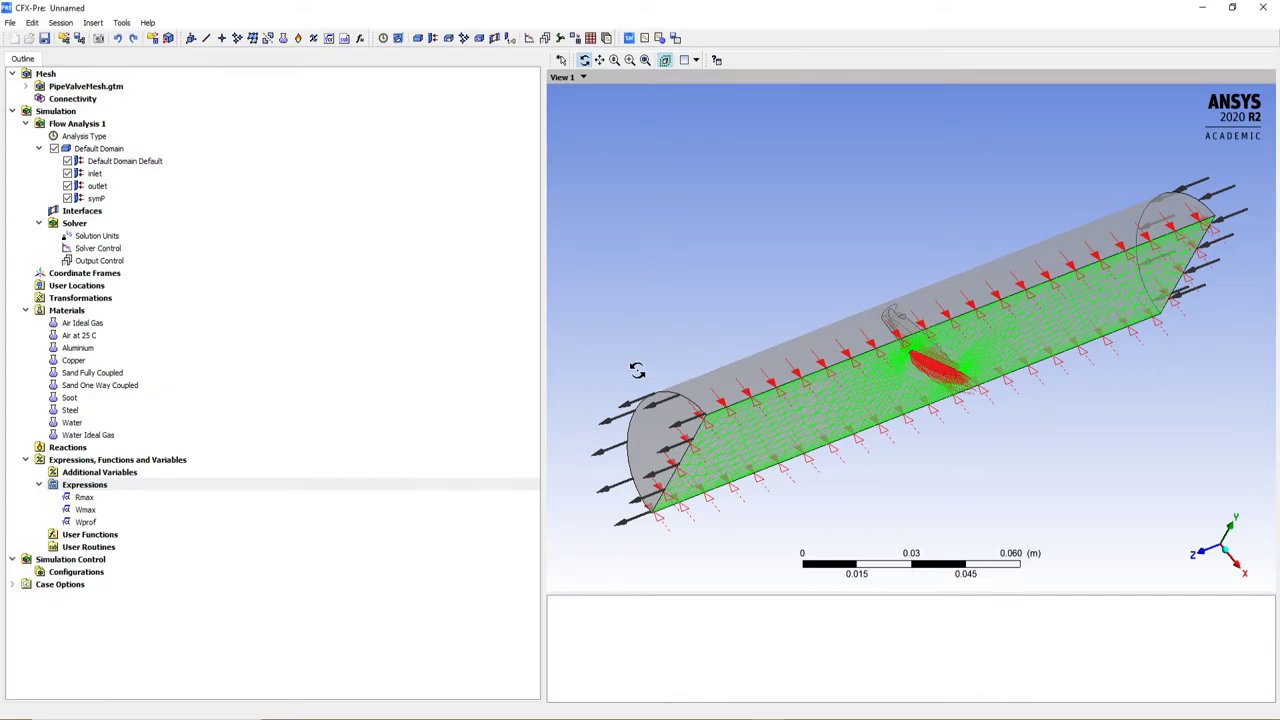
Step: Create a boundary named pipe wall on the pipe wall location with the boundary type Wall
click(433, 38)
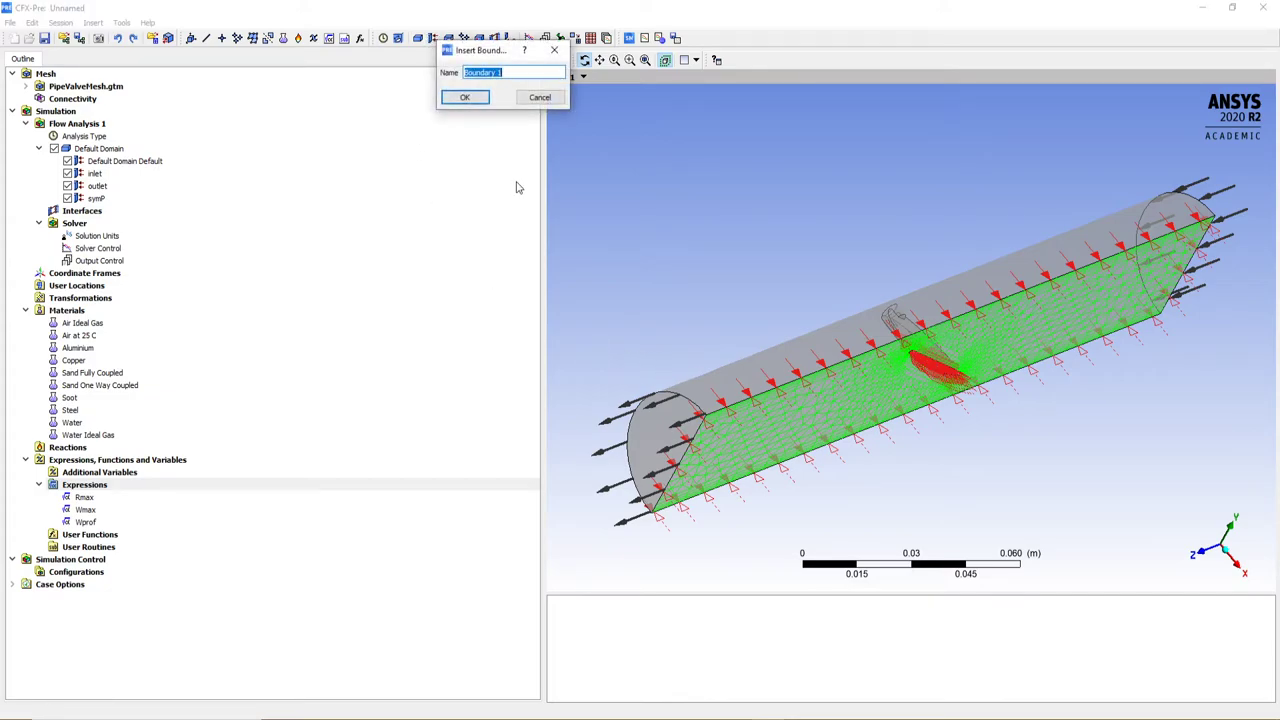
text(pipe wall)
key(Return)
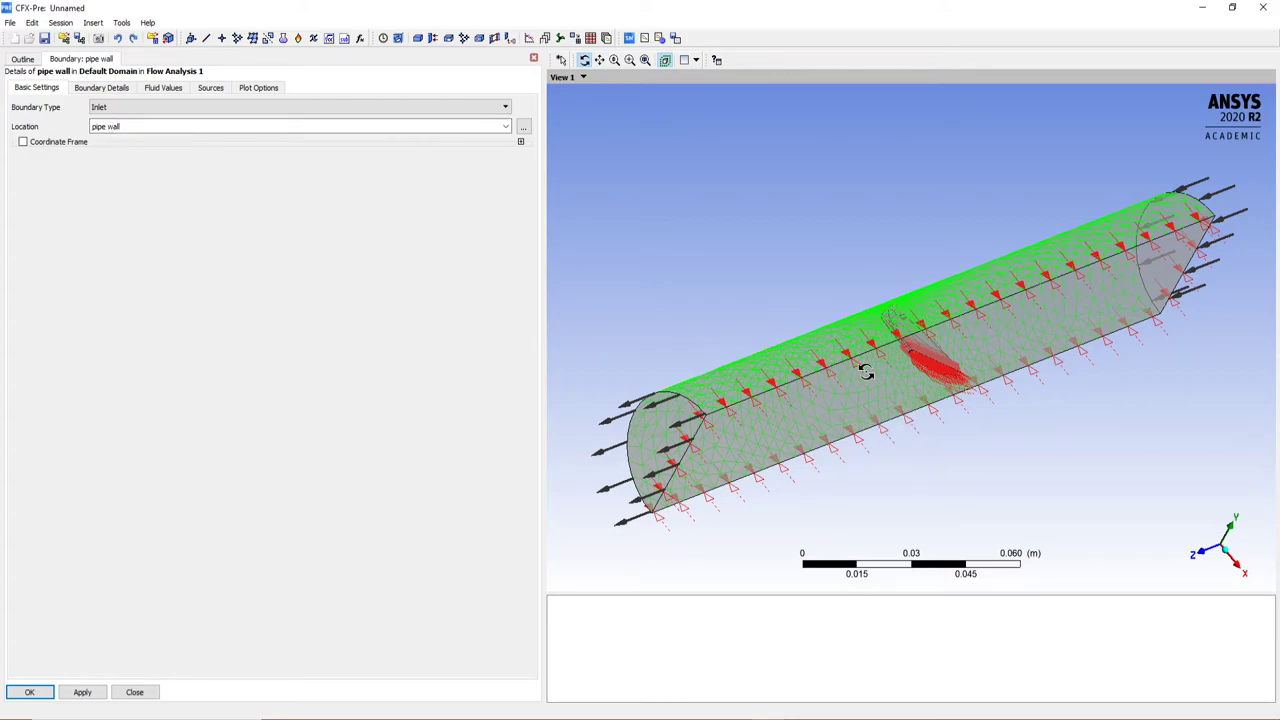
mouse_move(866, 370)
mouse_down()
mouse_move(937, 406)
mouse_move(958, 369)
mouse_move(872, 365)
mouse_up()
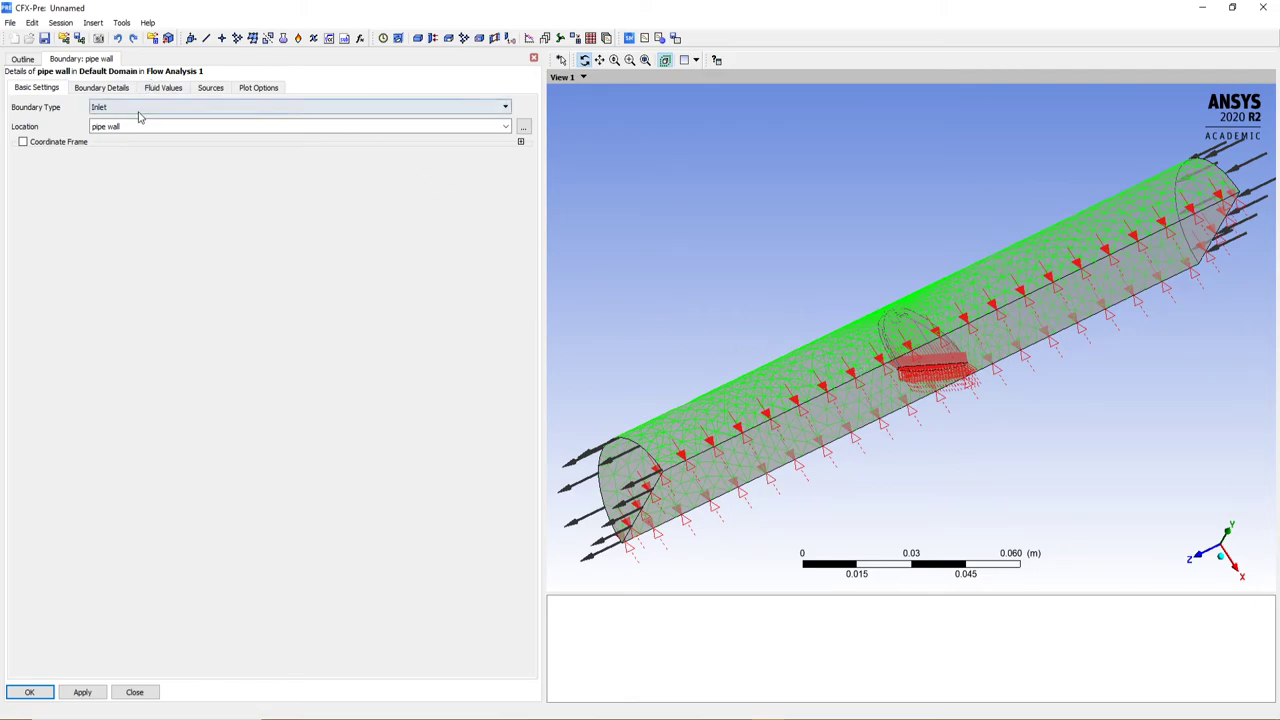
click(139, 110)
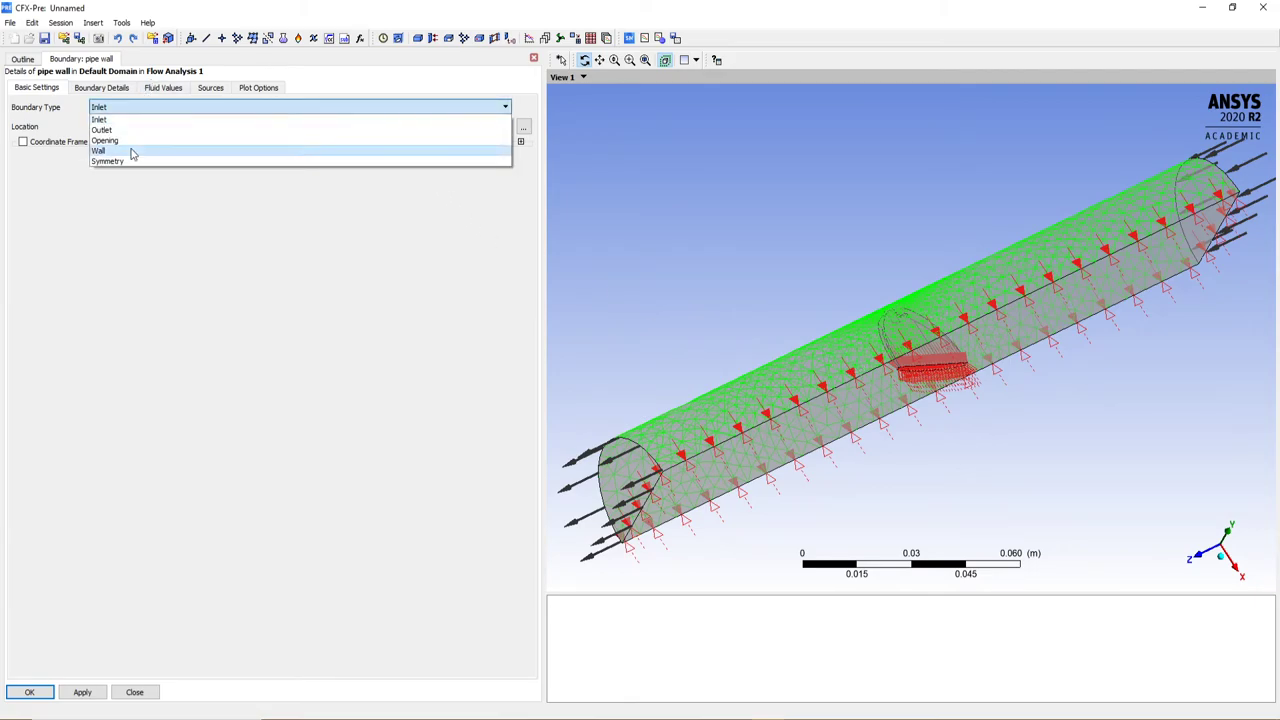
click(131, 152)
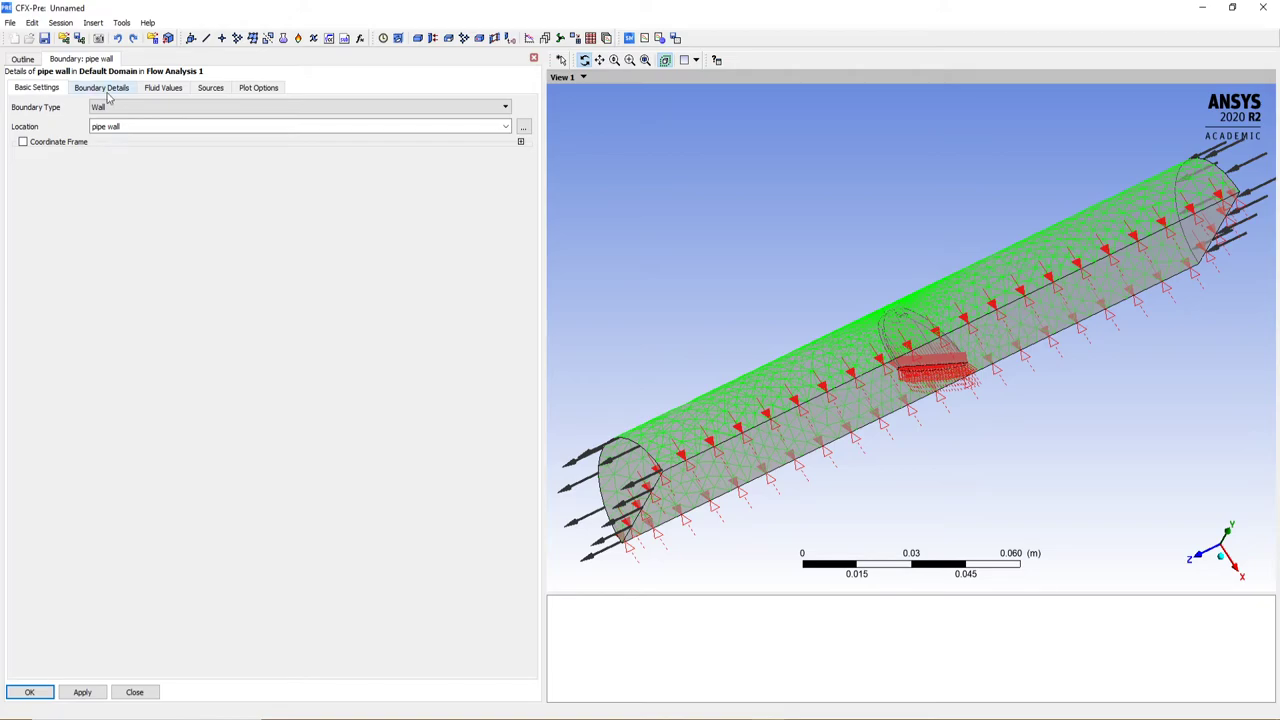
Step: Make the pipe wall a Rough Wall with a sand grain roughness of 0.2 mm
click(111, 89)
click(140, 168)
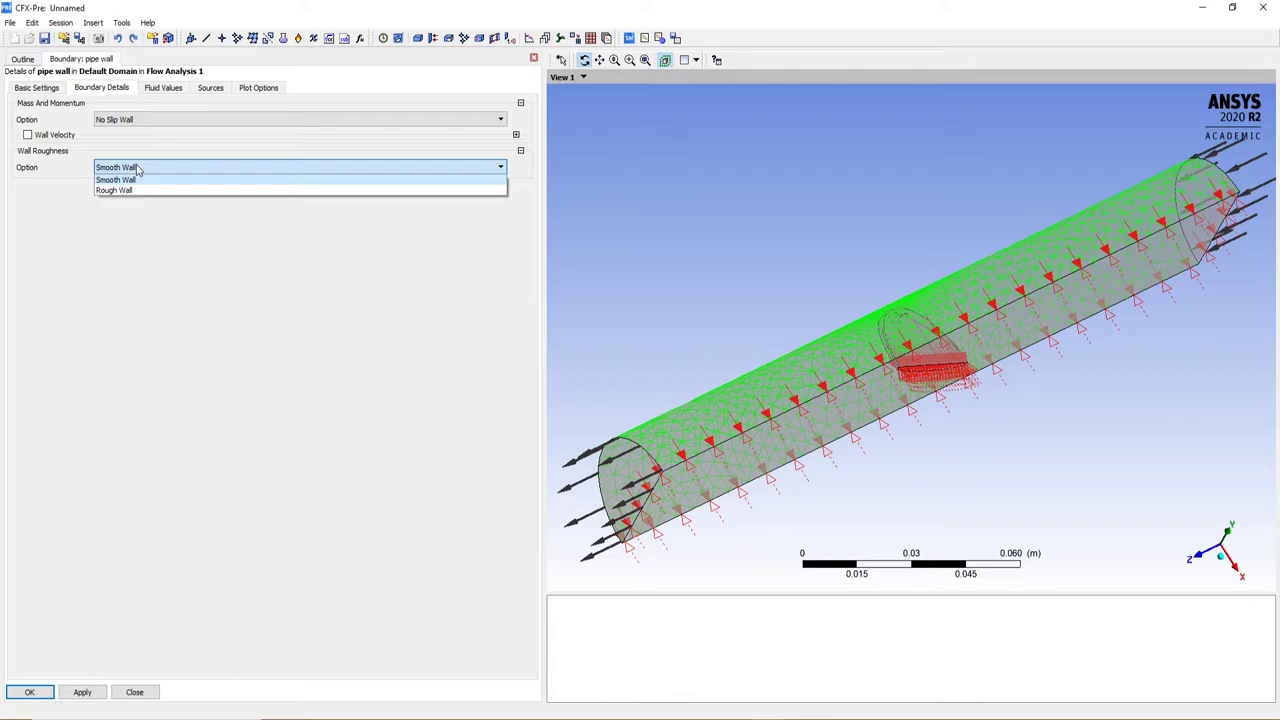
click(150, 190)
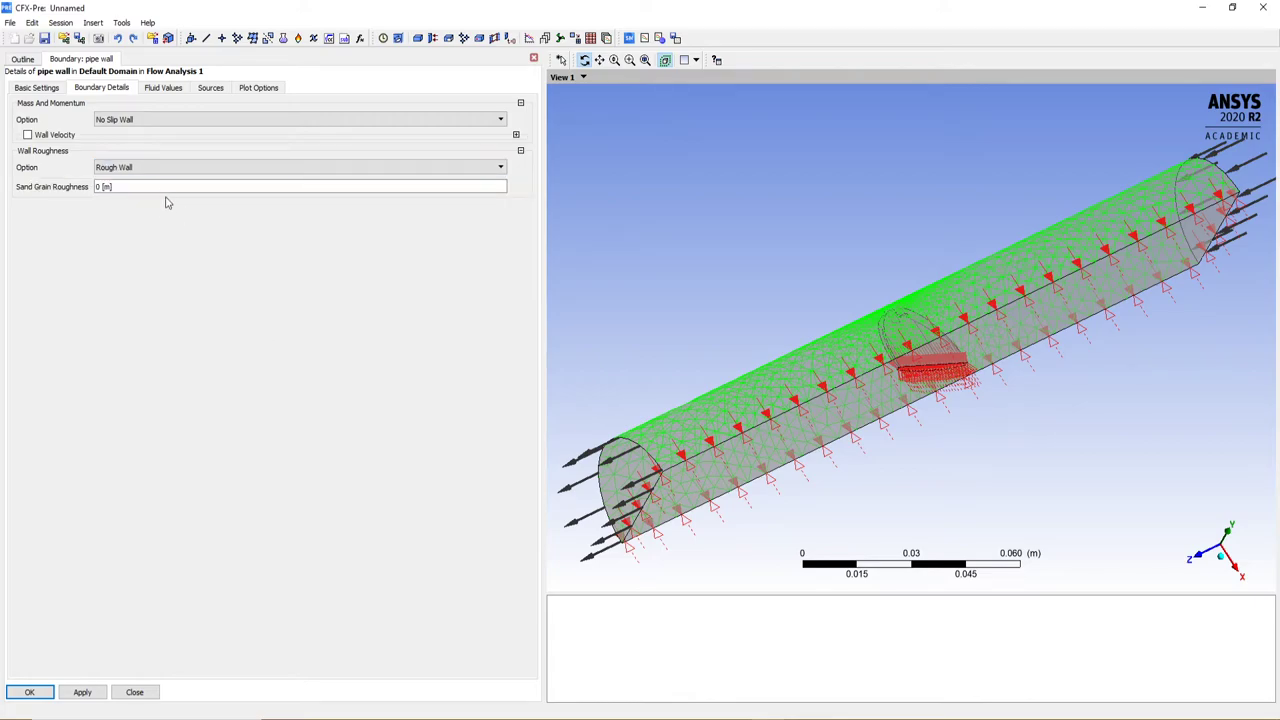
click(157, 187)
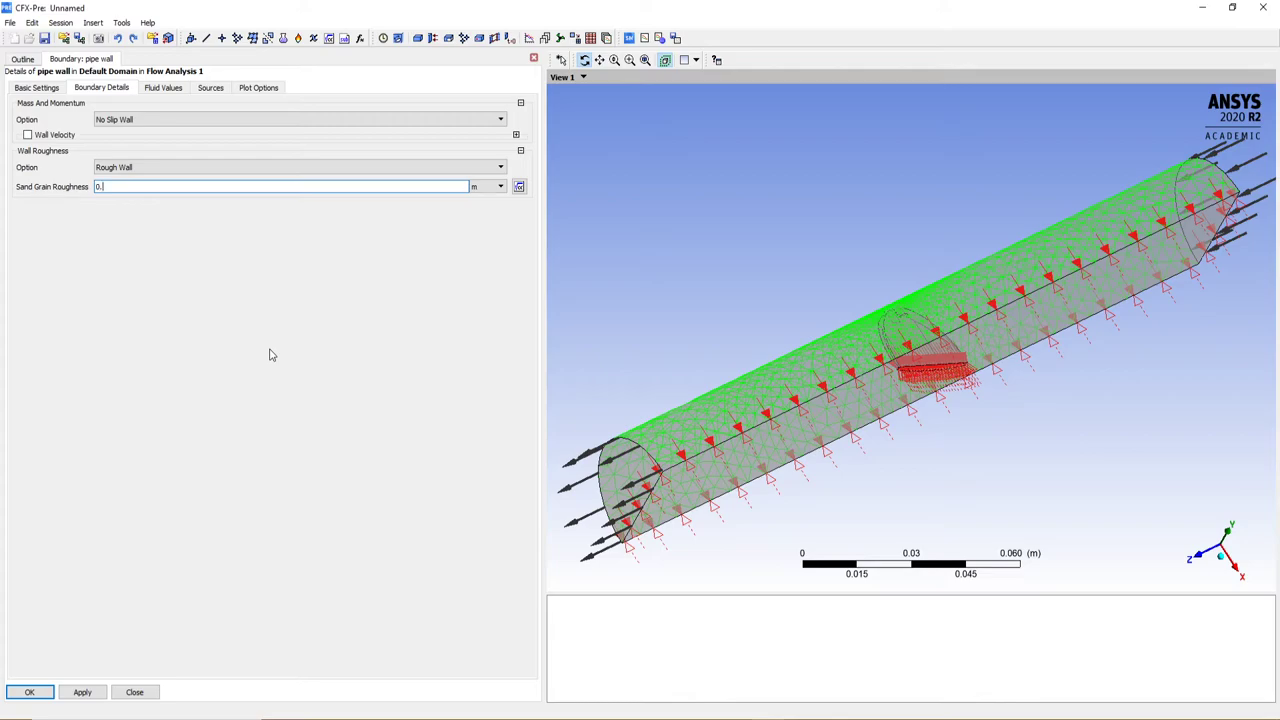
click(488, 188)
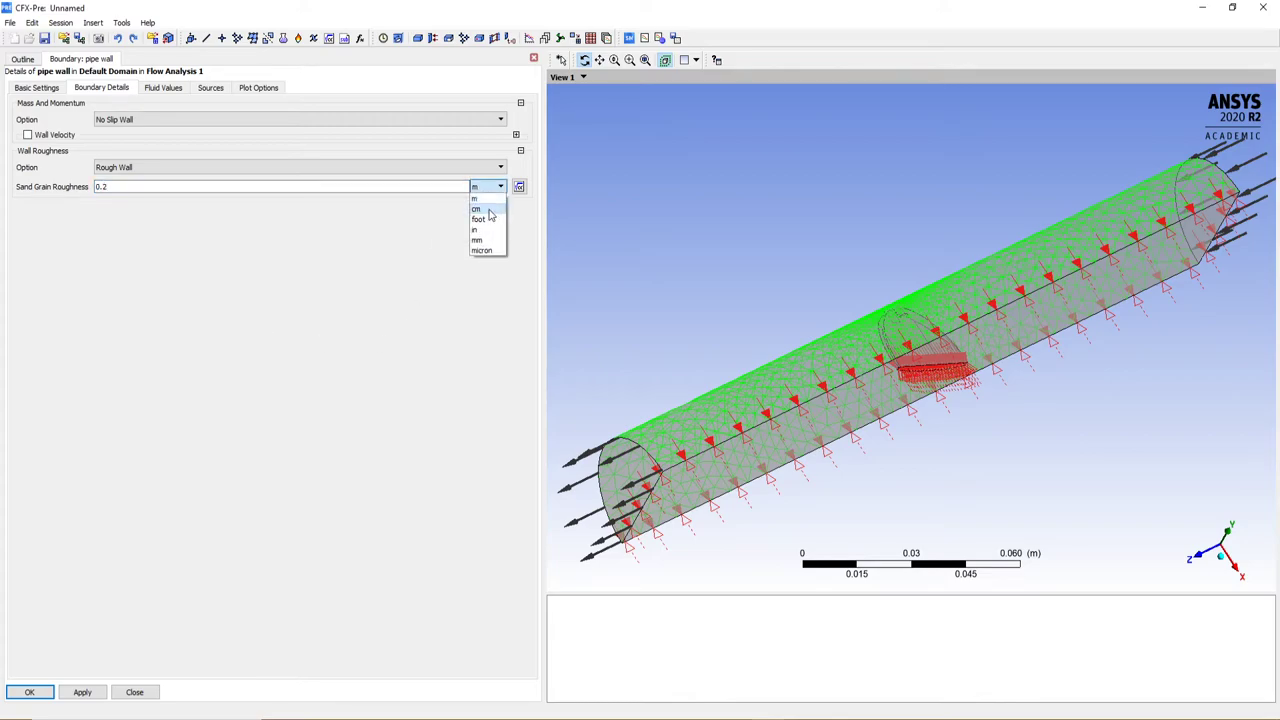
click(484, 240)
click(390, 303)
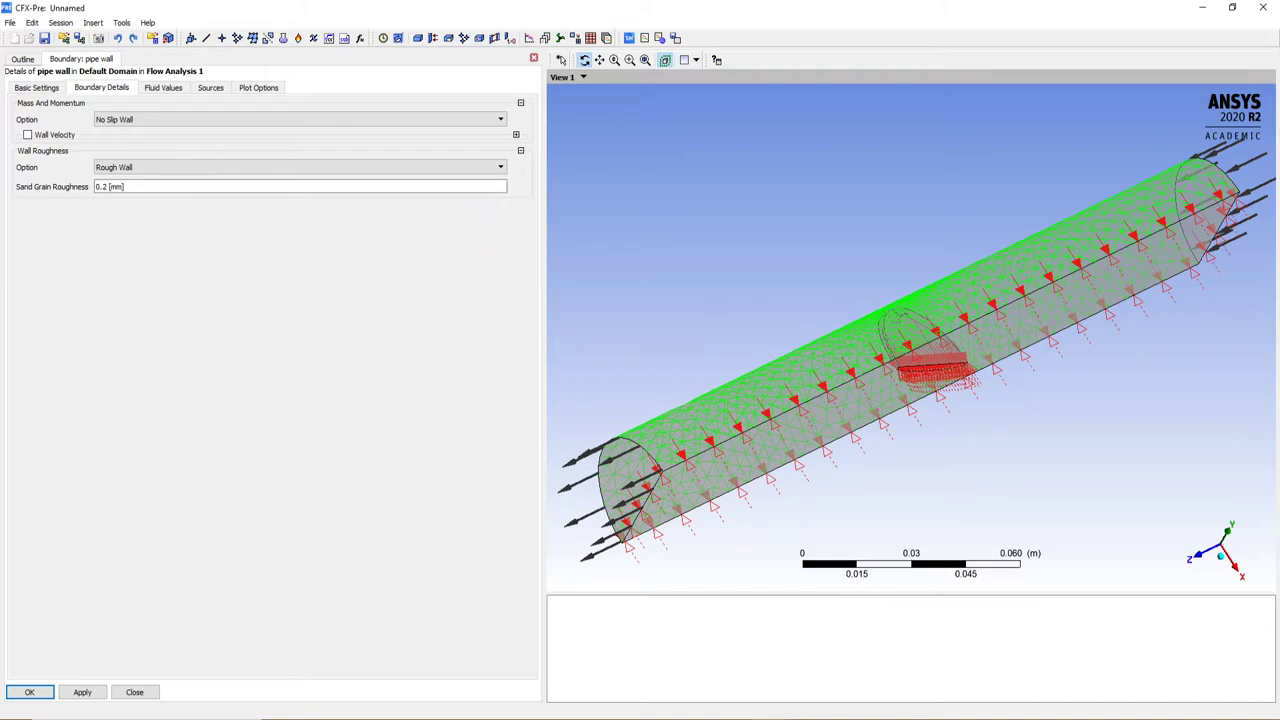
Step: Set the pipe wall's Sand Fully Coupled restitution coefficients to 0.8 perpendicular and 1 parallel
click(153, 89)
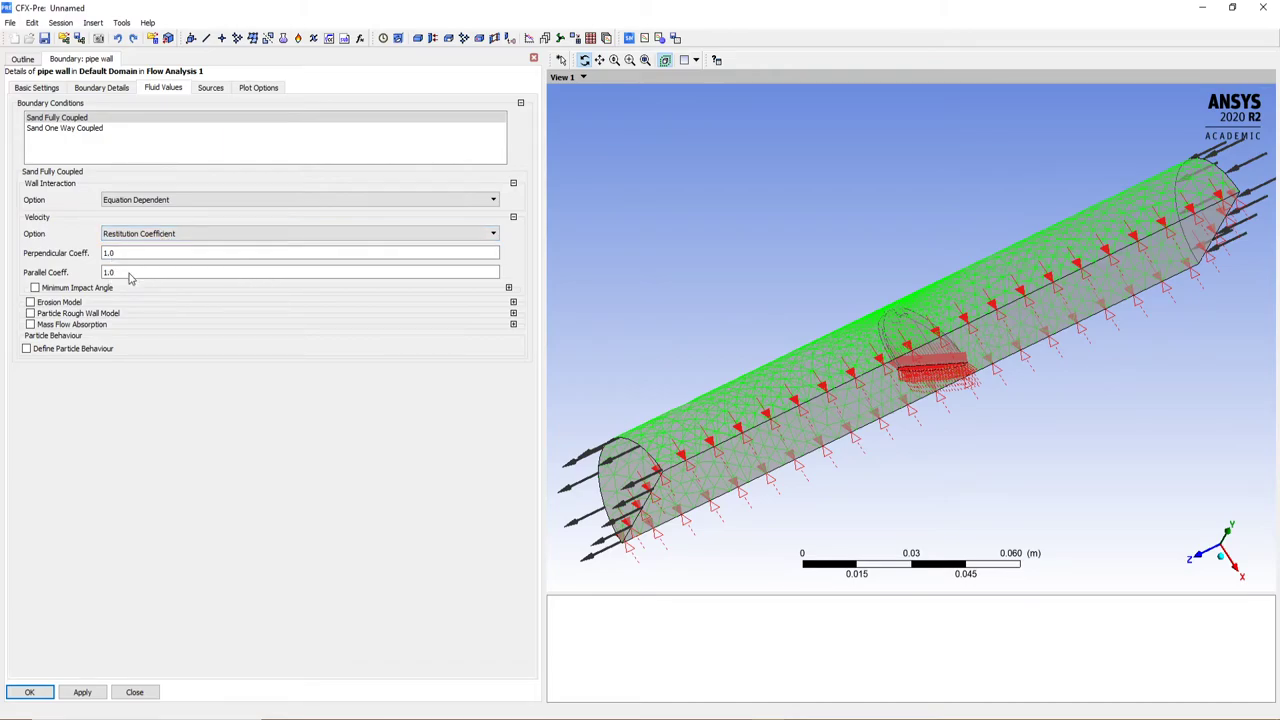
click(129, 276)
text(1)
click(166, 253)
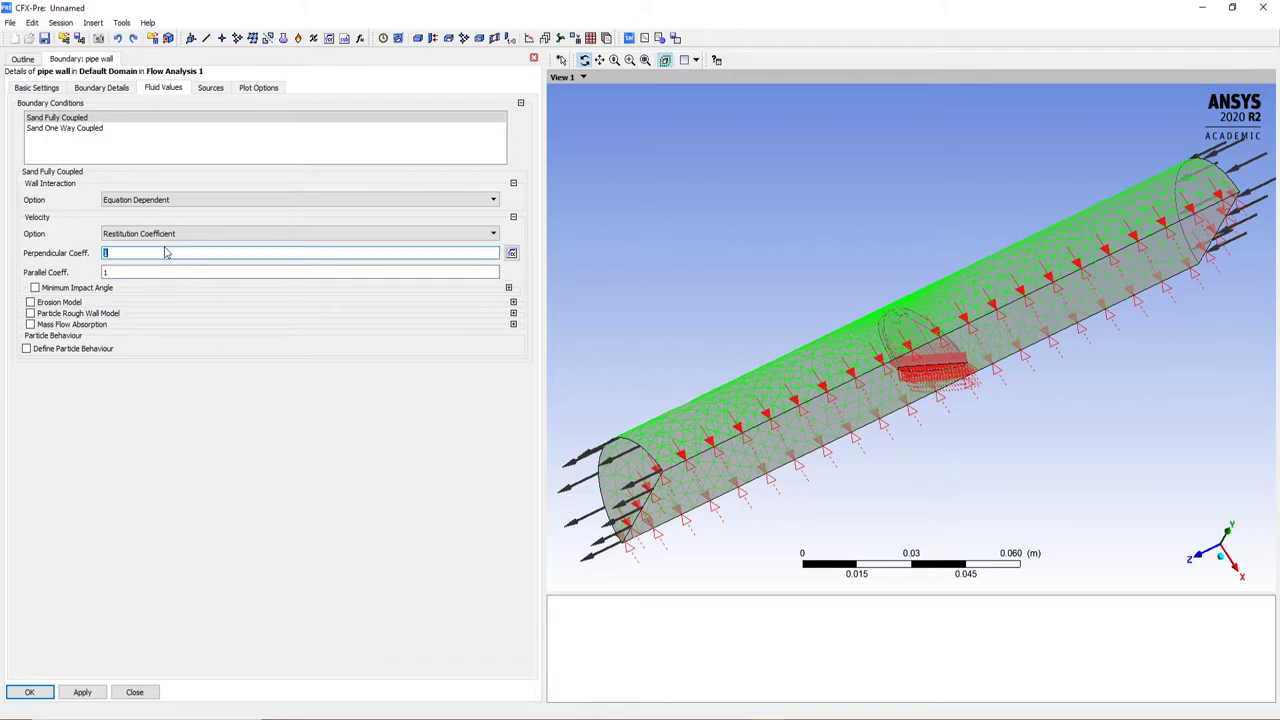
click(314, 430)
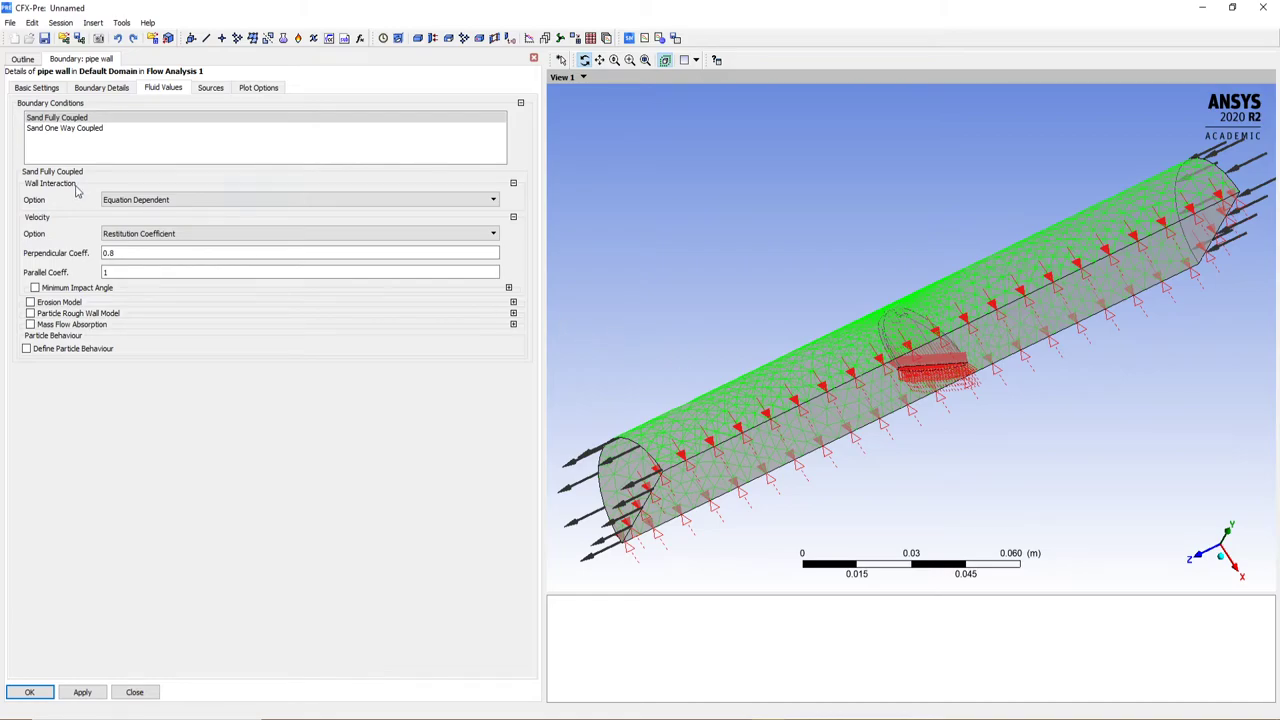
Step: Set the pipe wall's perpendicular restitution coefficient for Sand One Way Coupled to 0.8 and apply the boundary
click(86, 130)
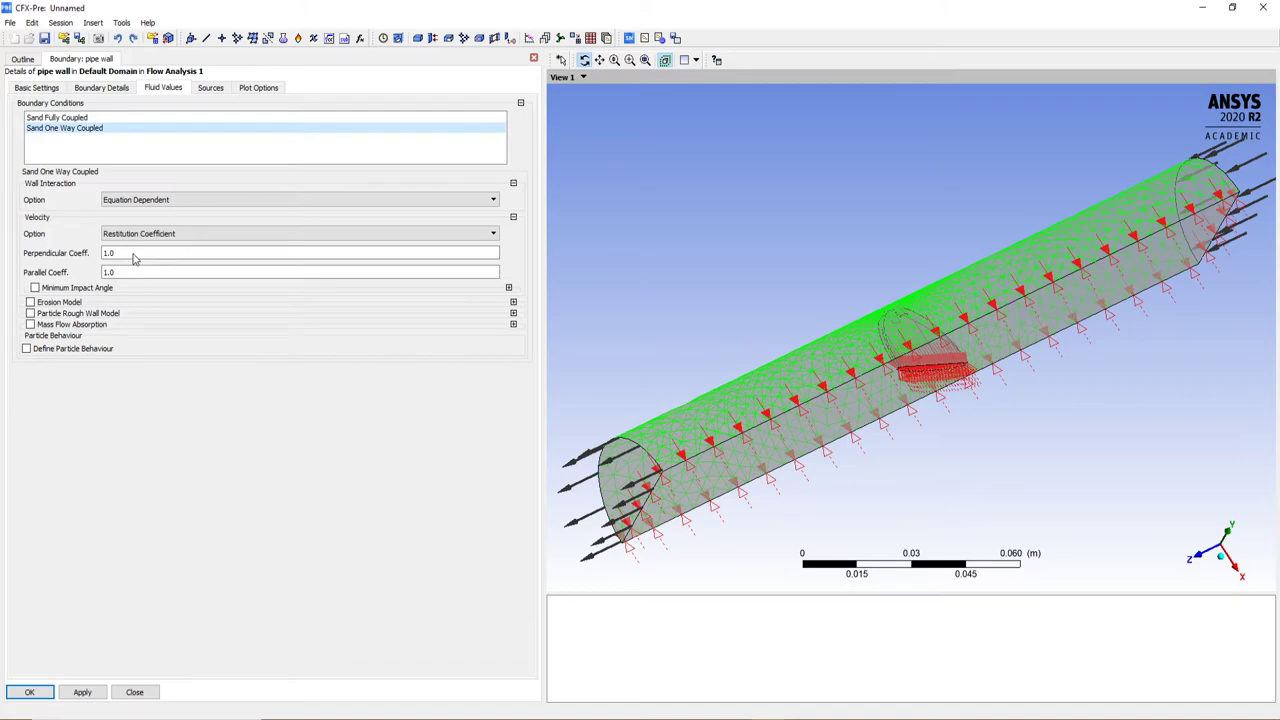
double_click(135, 255)
text(0.8)
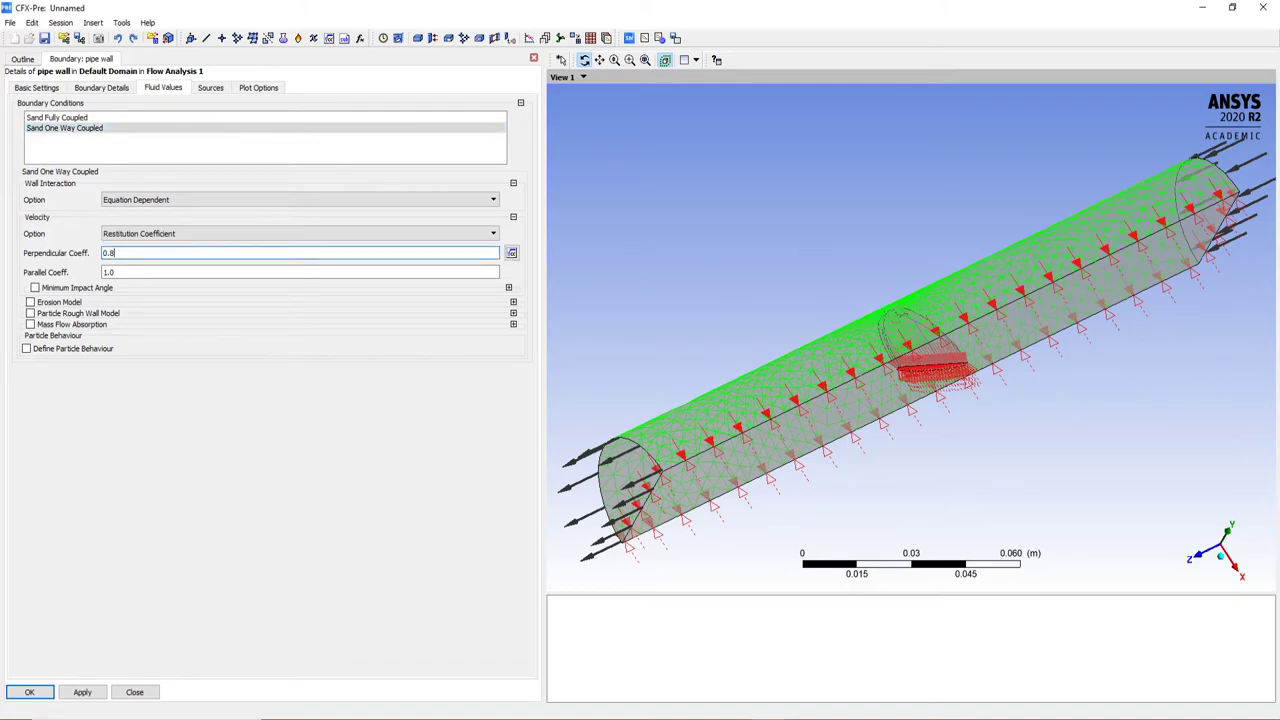
key(Return)
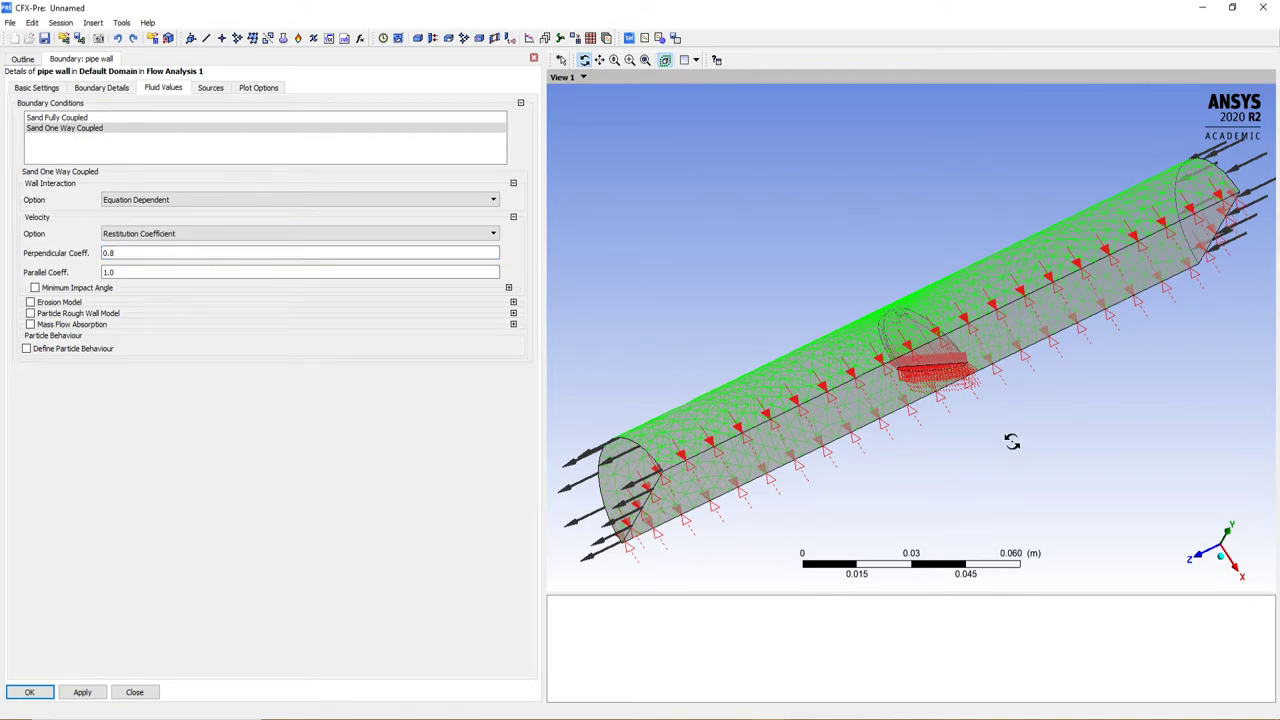
click(82, 692)
click(30, 693)
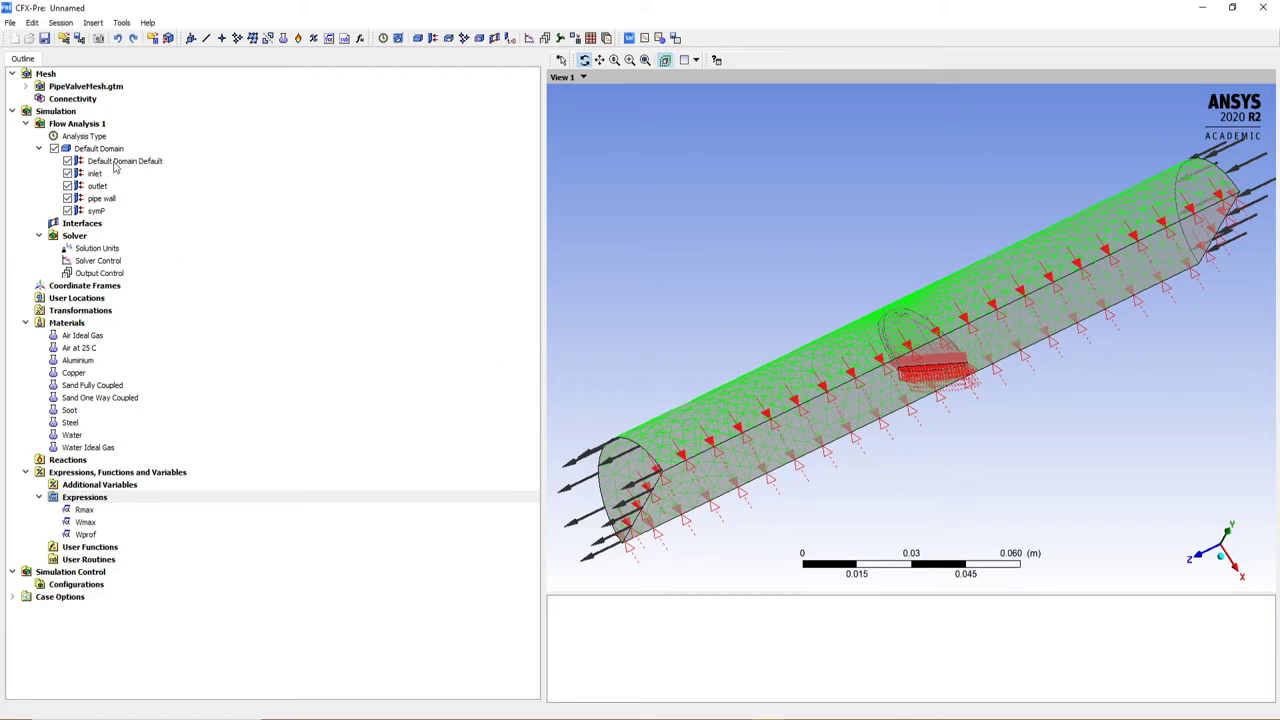
Step: Review which surfaces the Default Domain Default, inlet, outlet, pipe wall and symP boundaries cover on the model
click(104, 201)
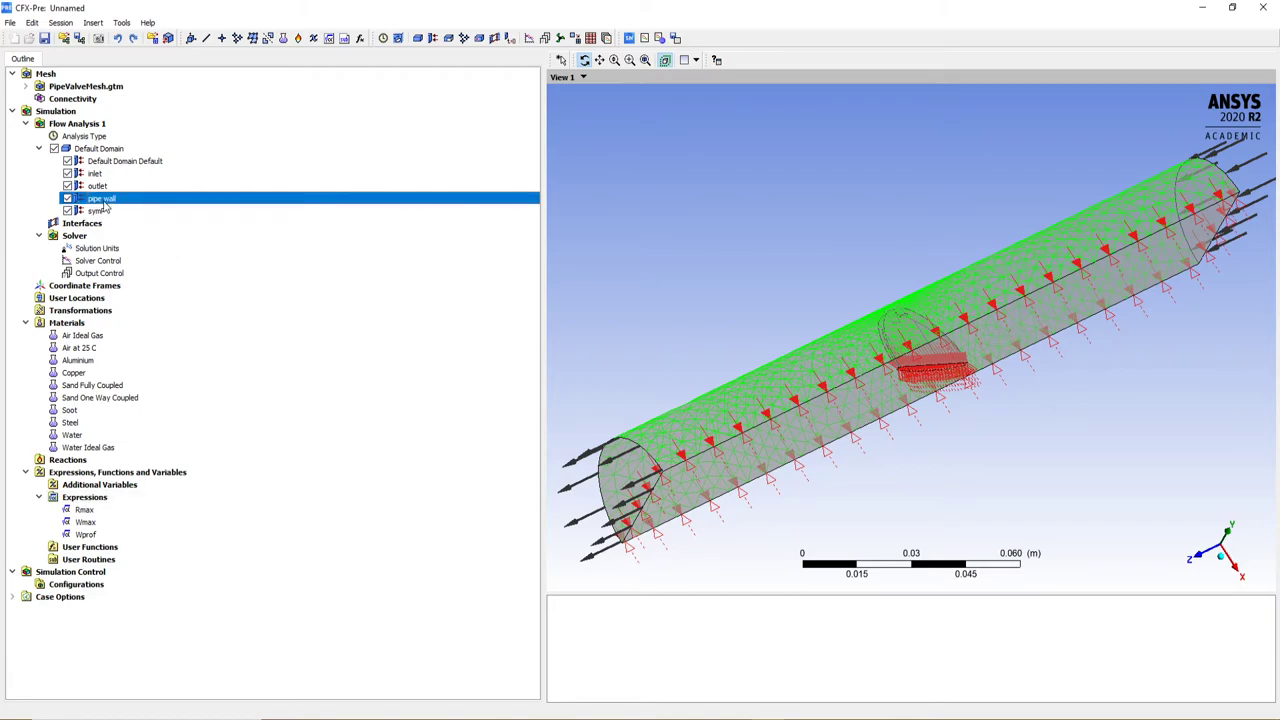
click(150, 163)
click(122, 203)
click(130, 163)
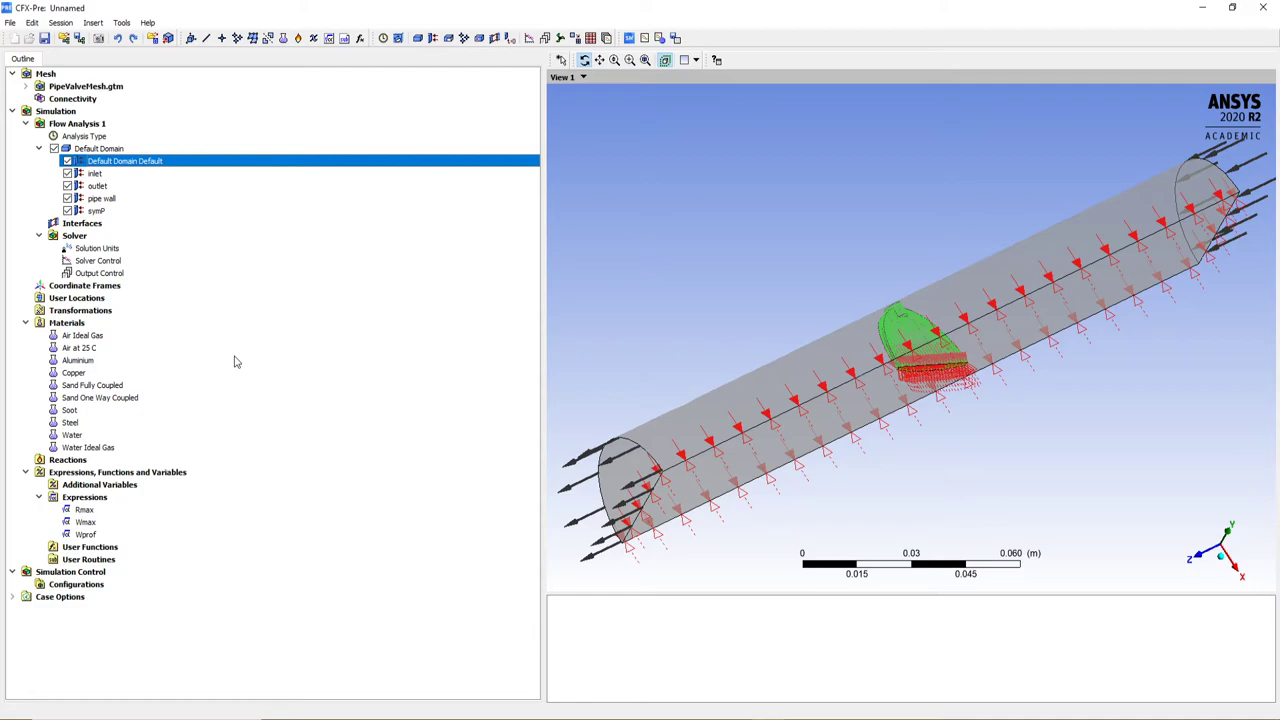
click(97, 175)
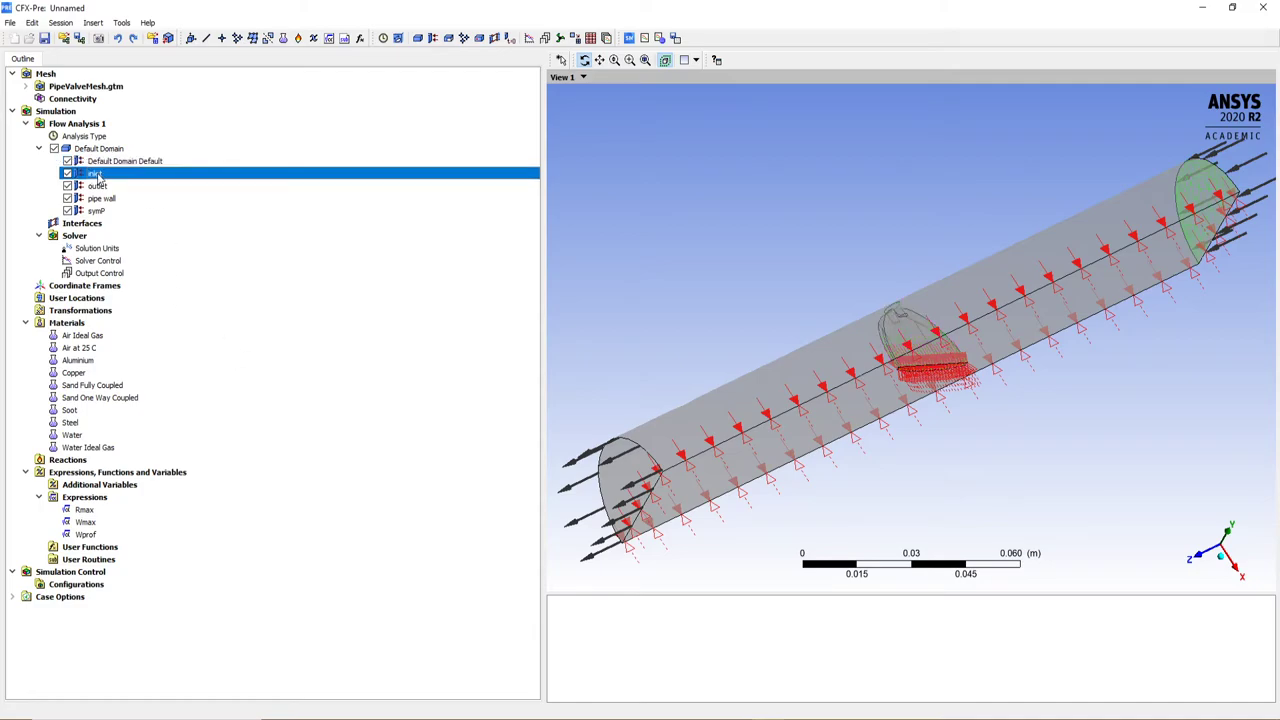
click(90, 187)
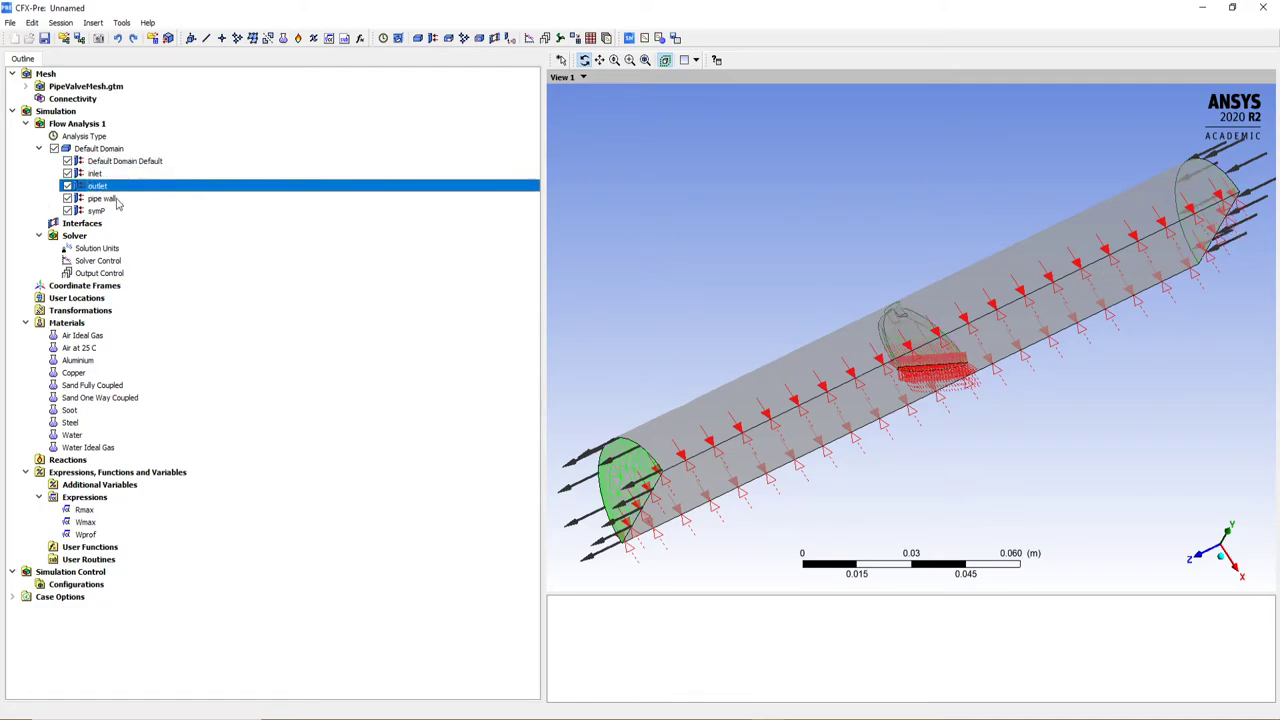
click(103, 199)
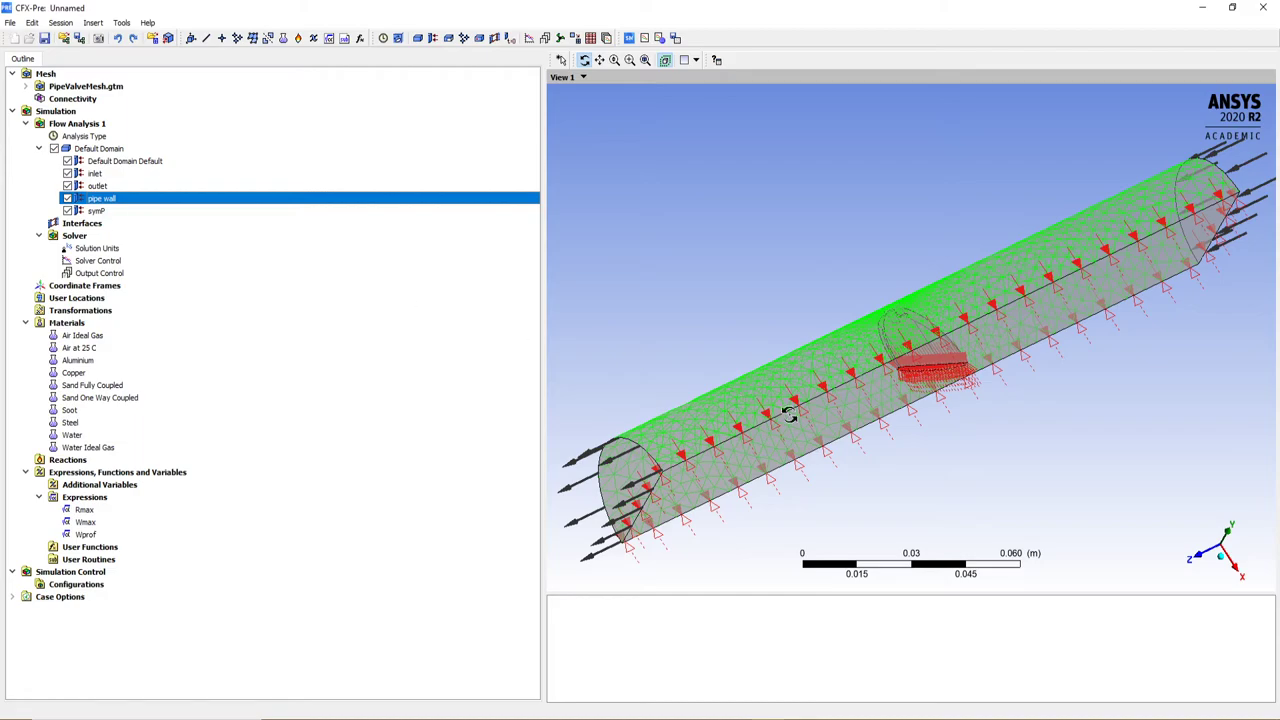
click(95, 211)
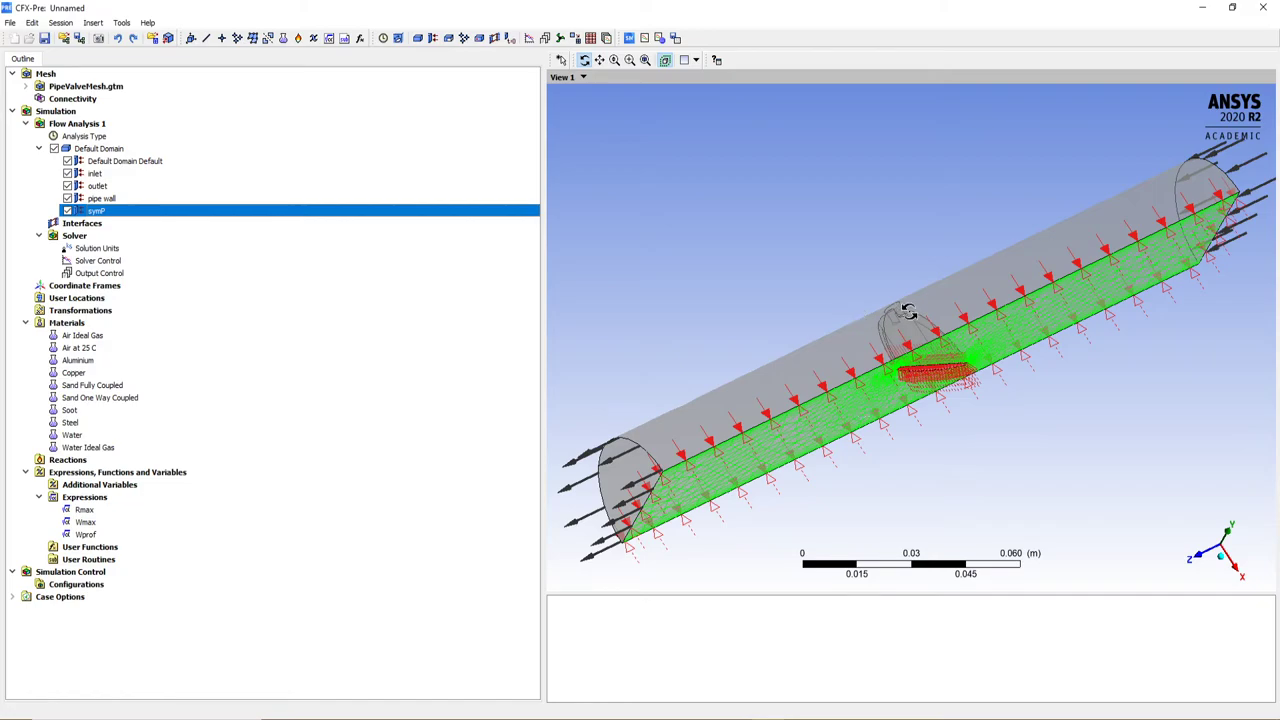
drag(930, 336, 947, 365)
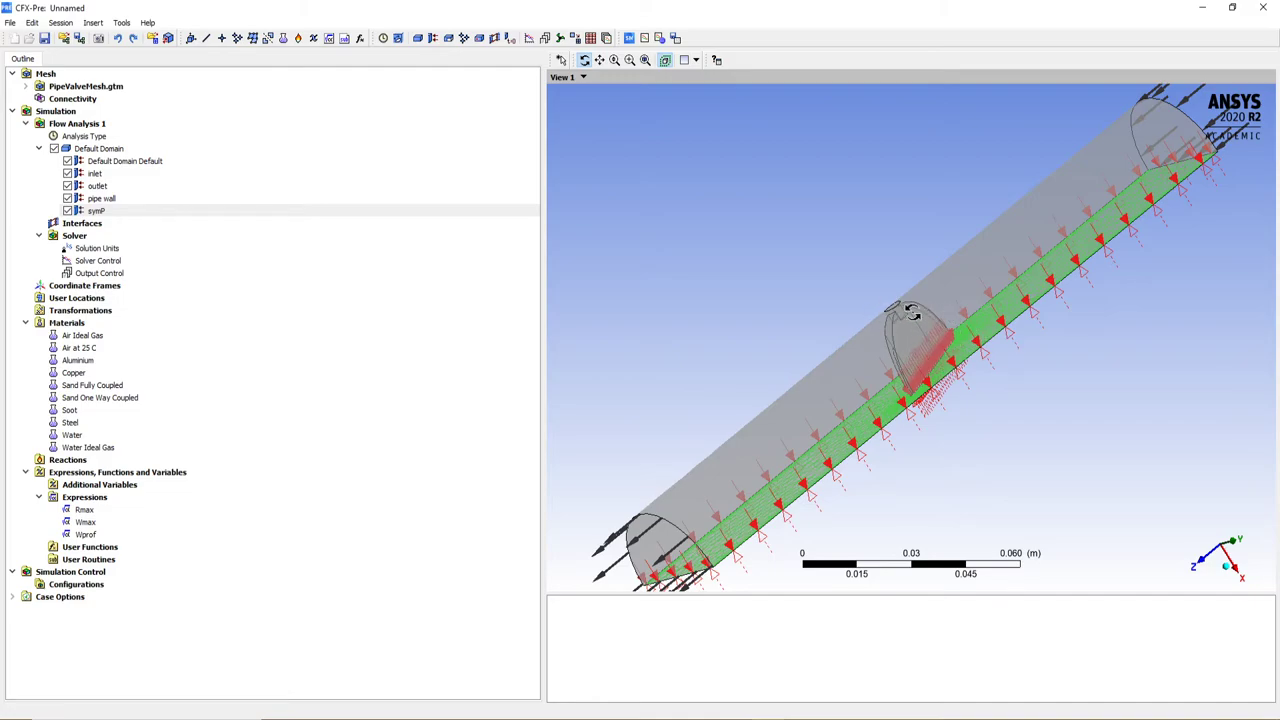
click(146, 161)
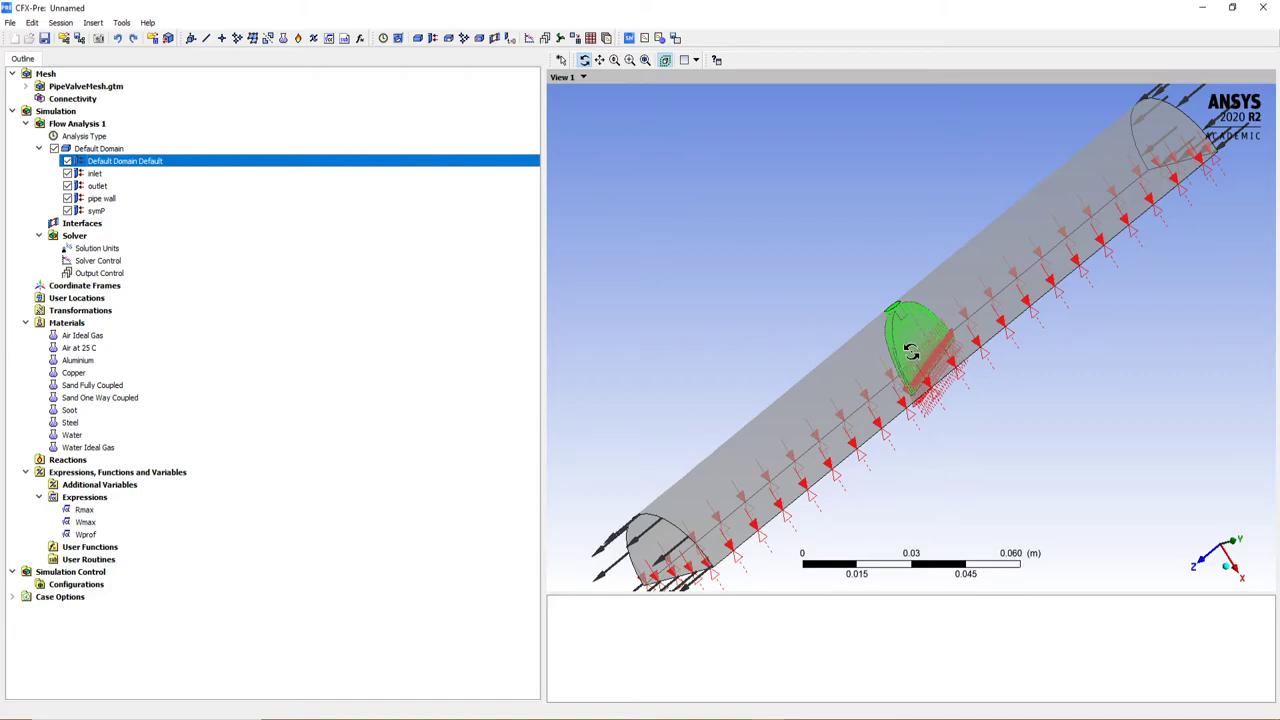
Step: Set the perpendicular restitution coefficient of the Default Domain Default wall to 0.9 for both Sand Fully Coupled and Sand One Way Coupled
double_click(132, 166)
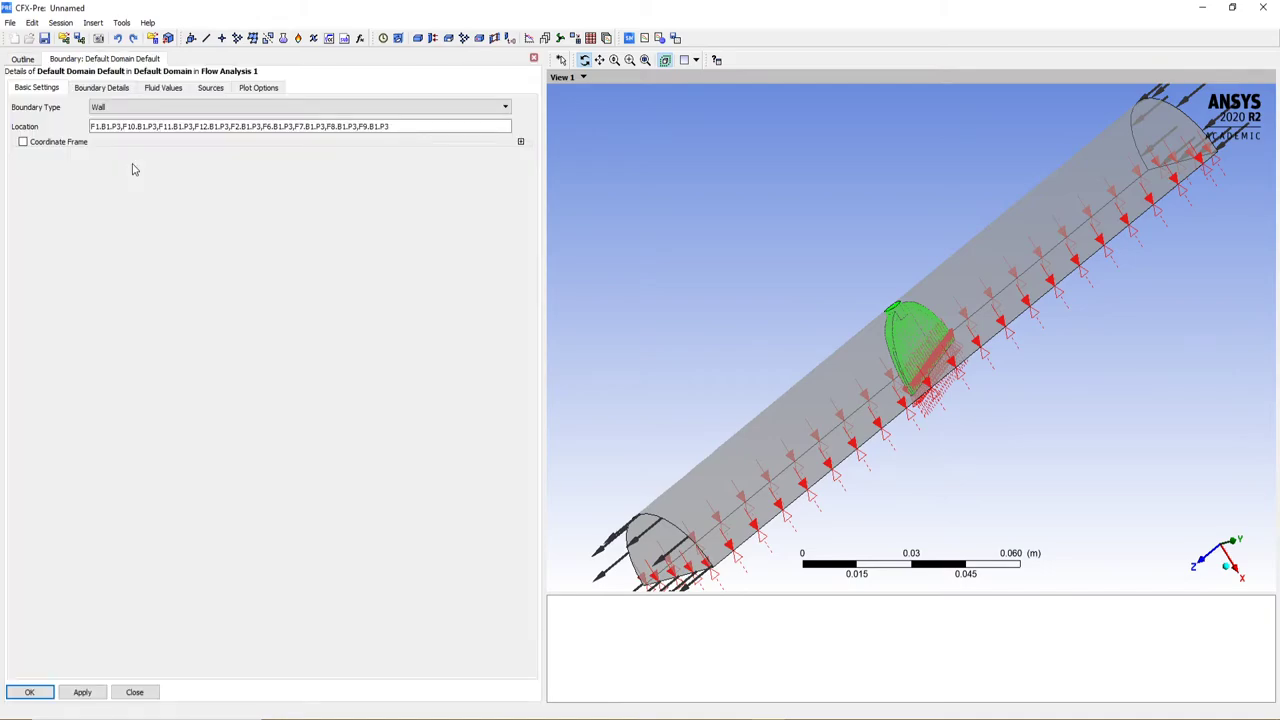
click(157, 89)
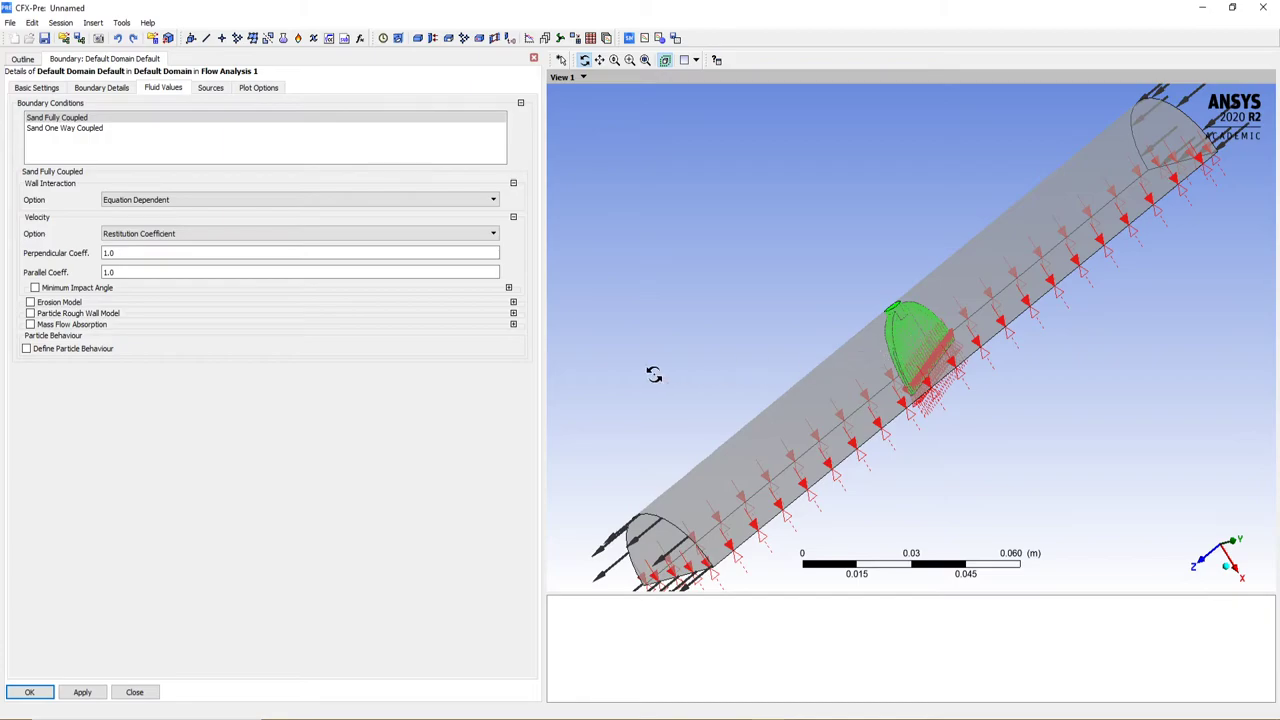
click(130, 255)
text(0.9)
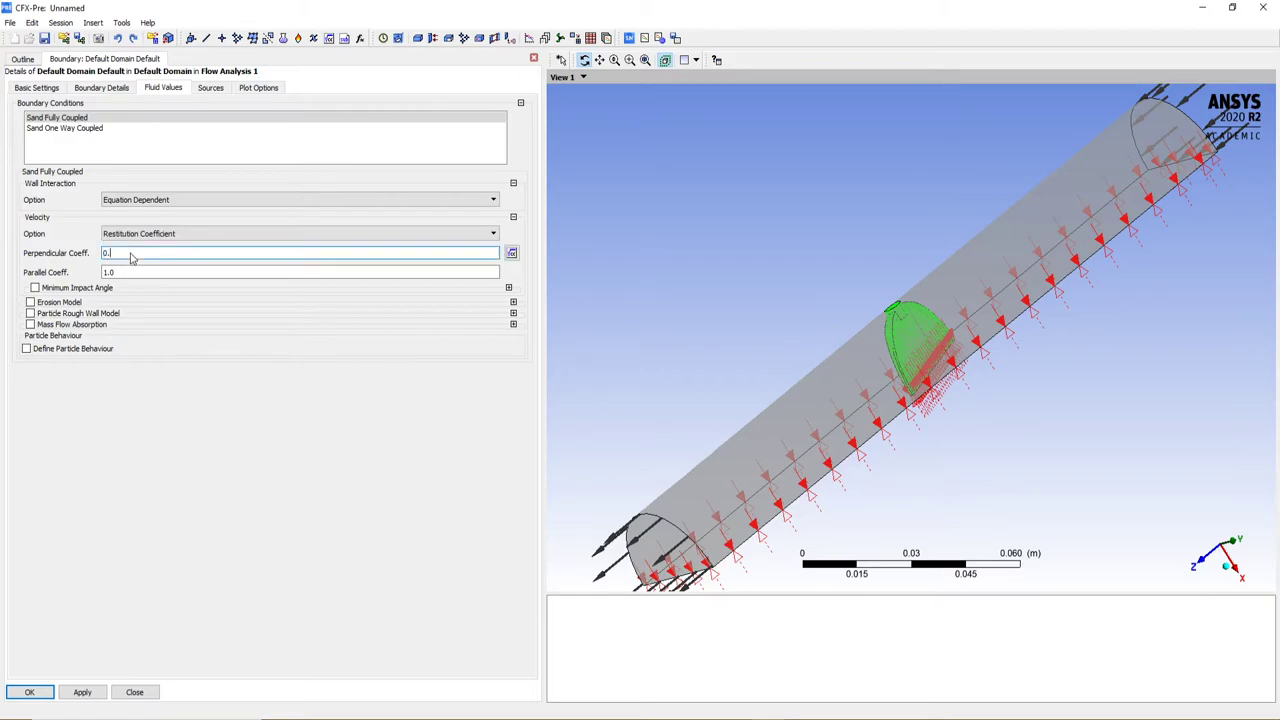
click(80, 130)
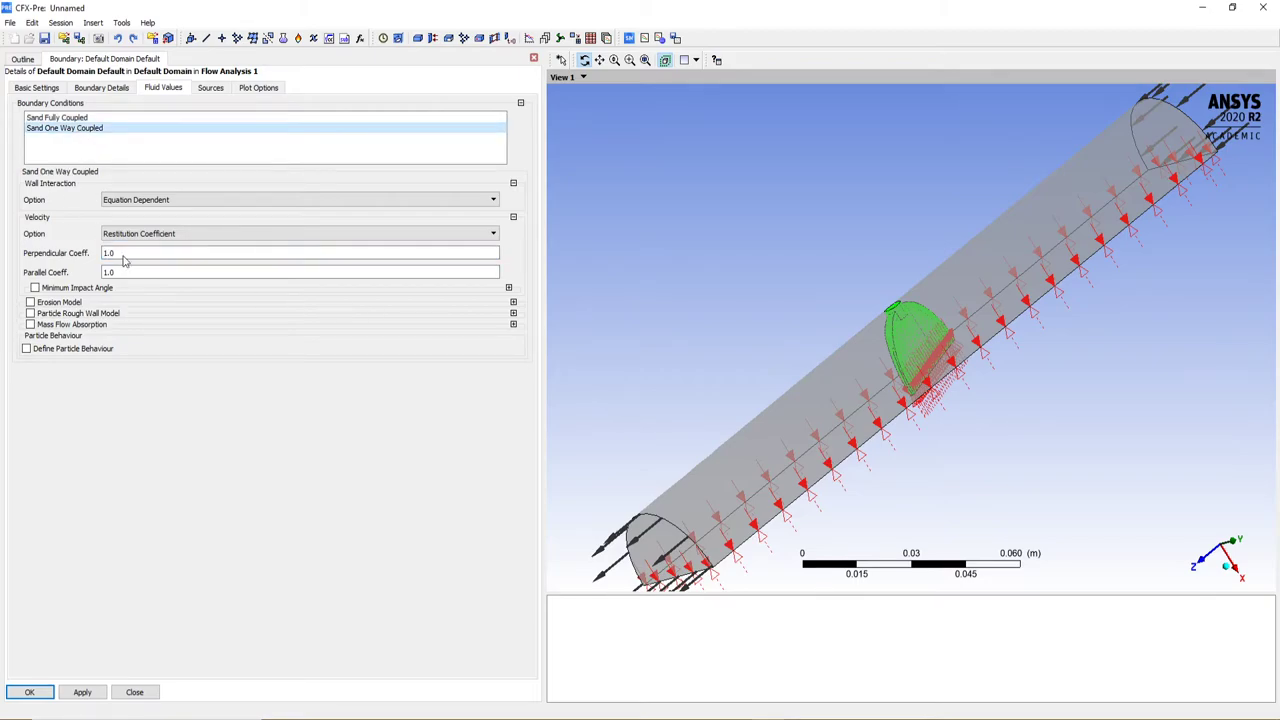
click(125, 256)
text(0.9)
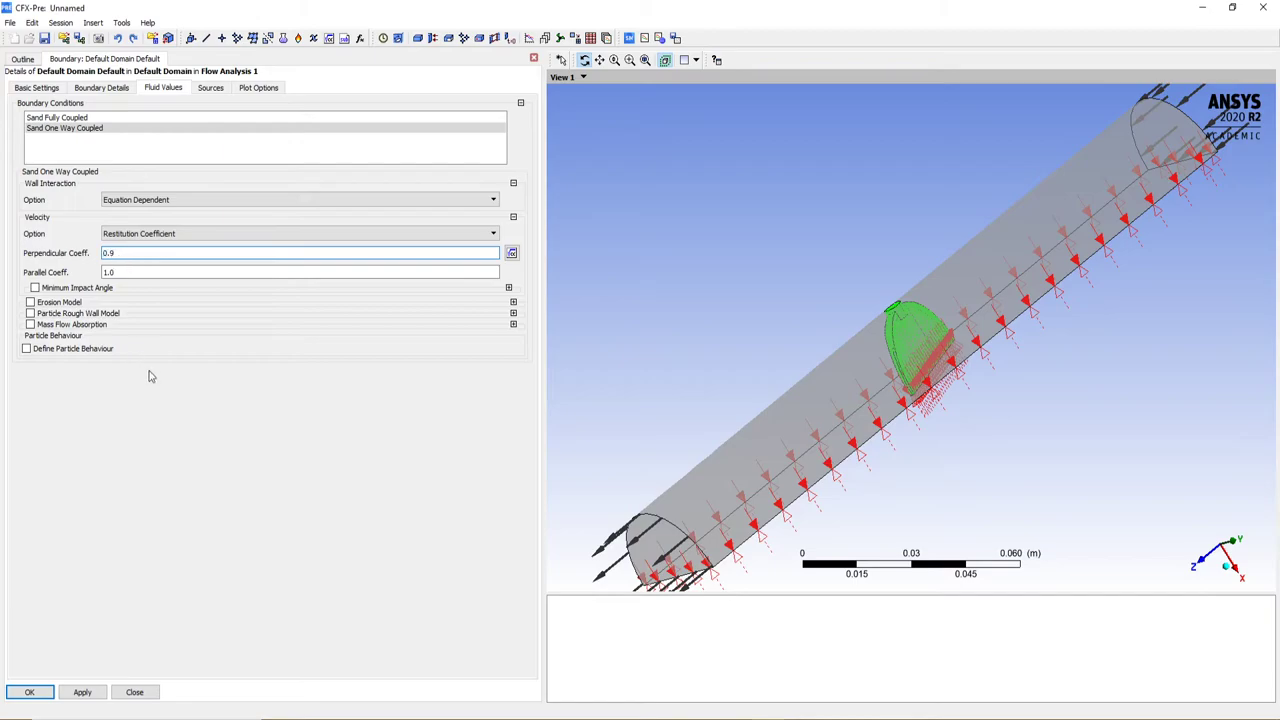
click(290, 469)
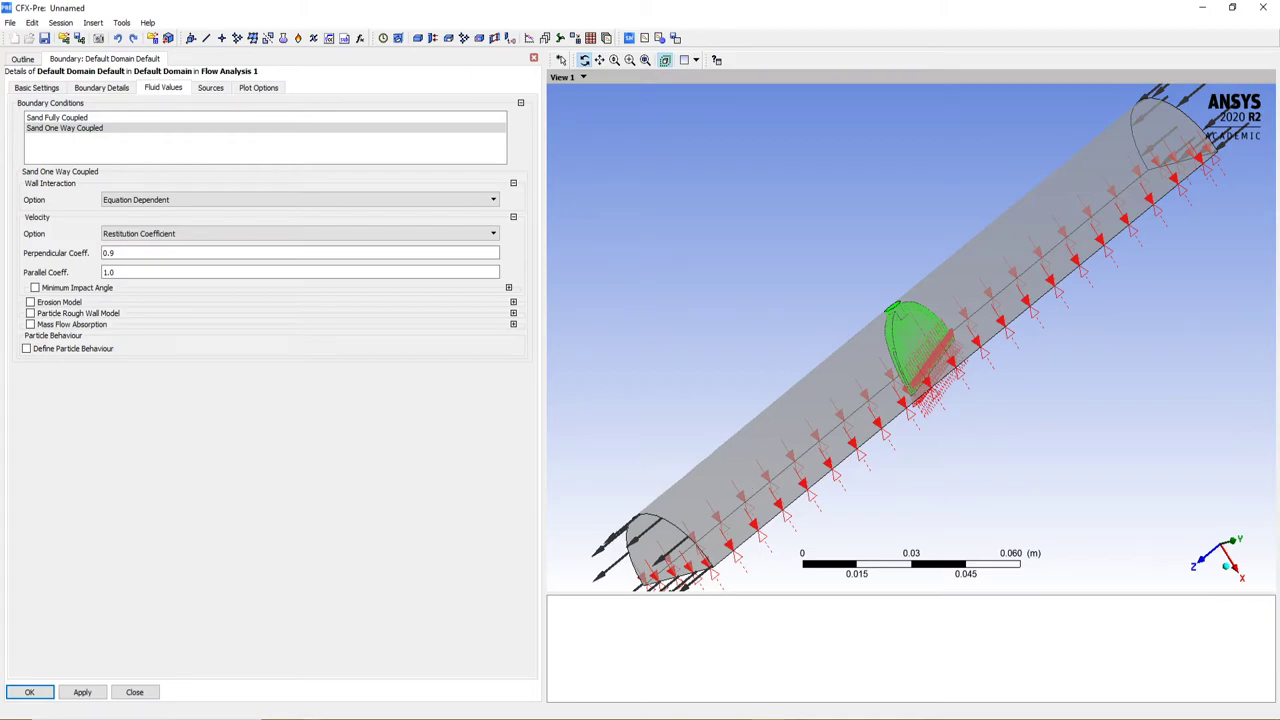
Step: Apply the Default Domain Default wall boundary settings and close the boundary definition
click(82, 692)
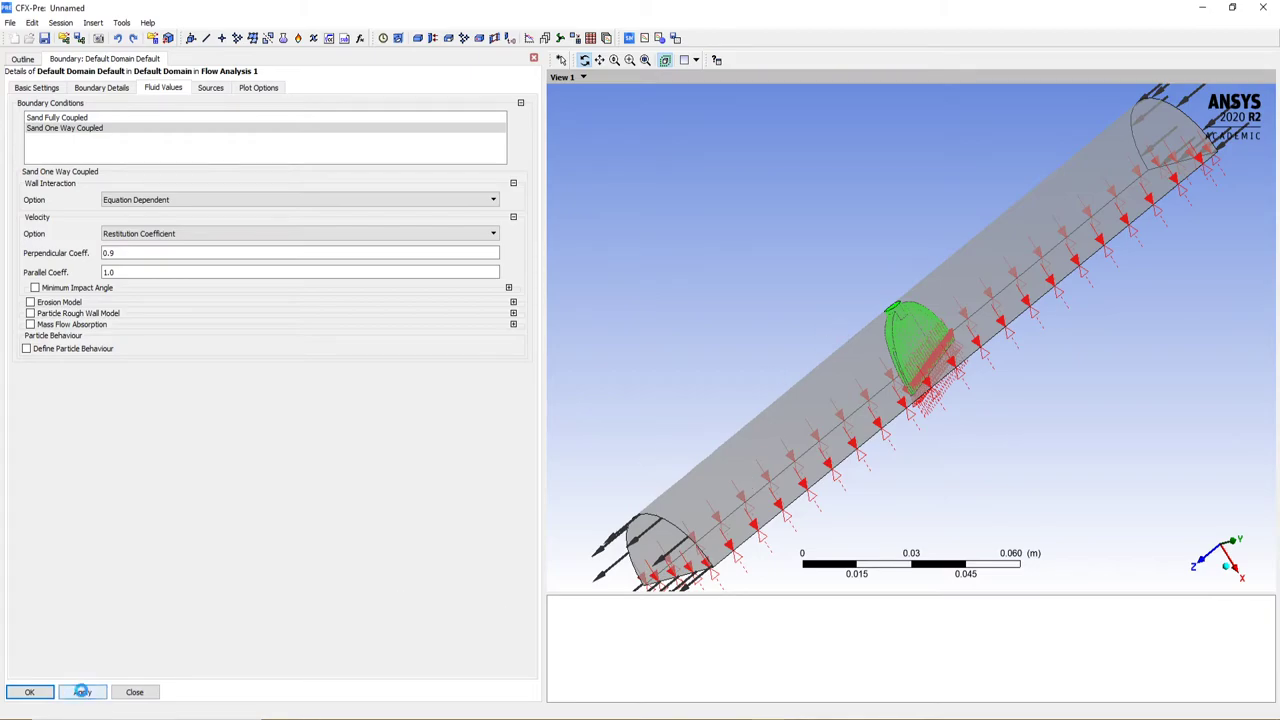
click(29, 692)
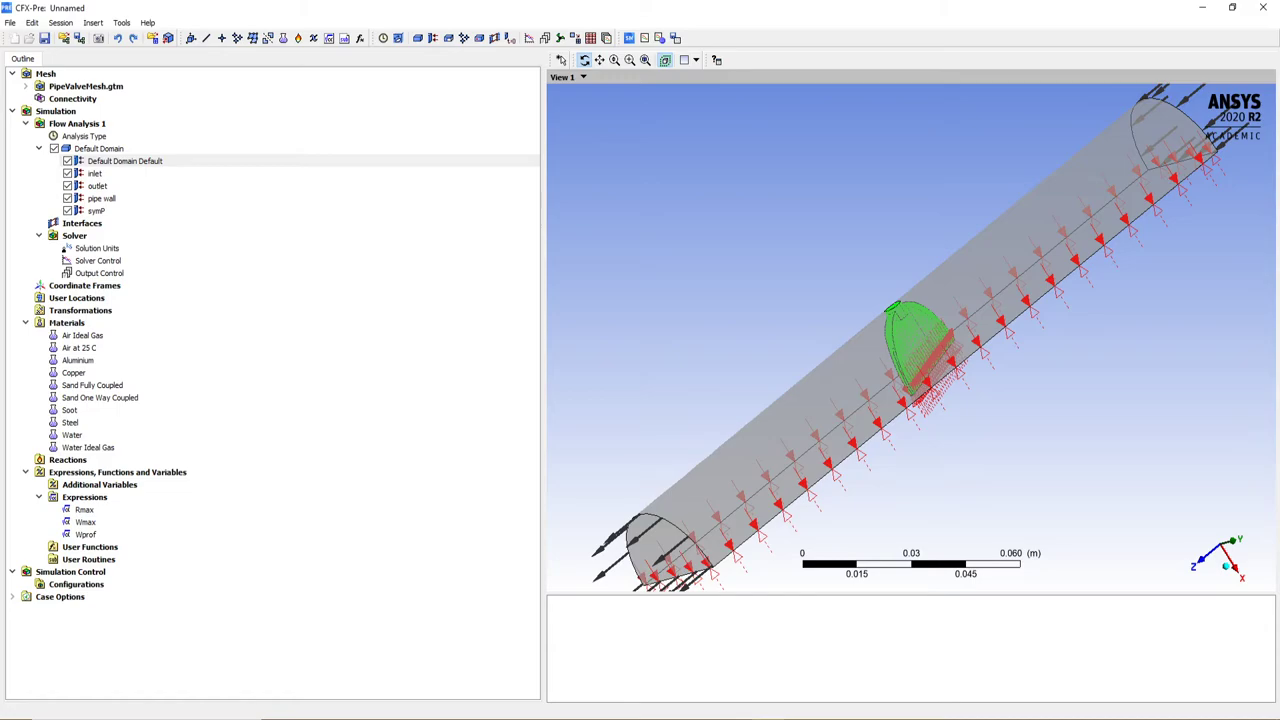
Step: Define the global initialization with Cartesian velocity Automatic with Value, U and V at 0 m/s and W given by the expression Wprof
click(509, 39)
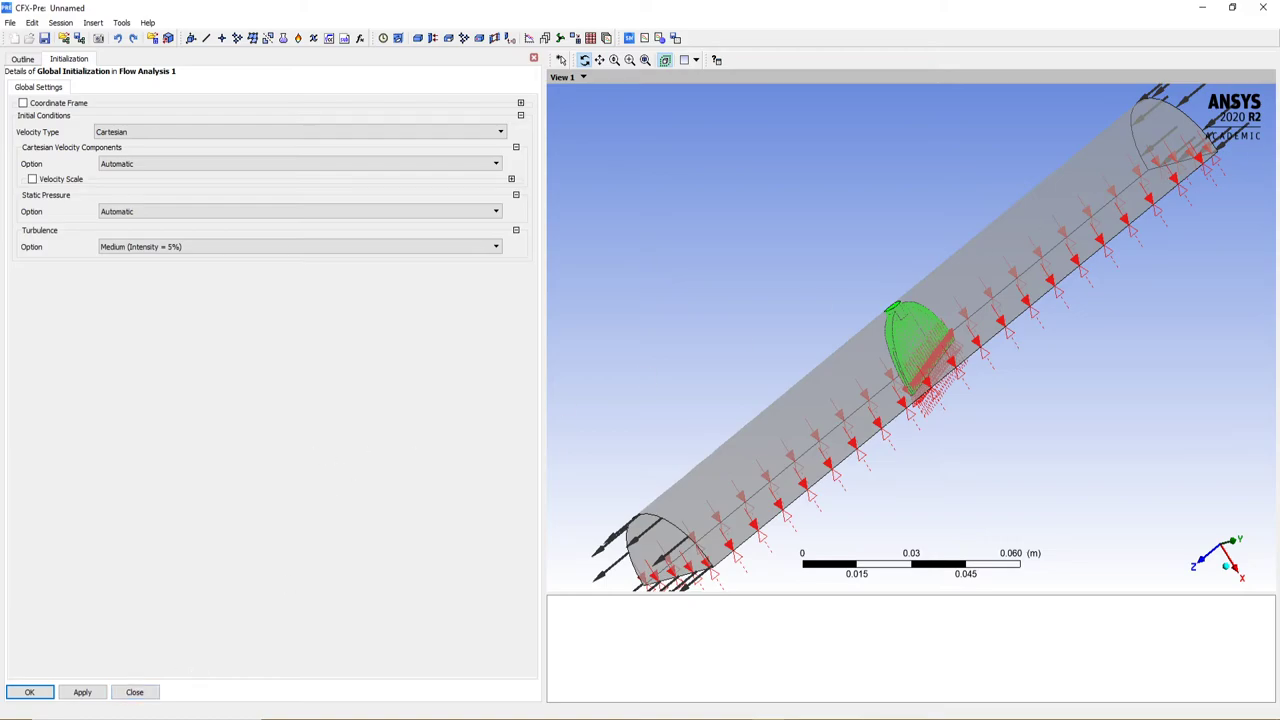
click(116, 168)
click(118, 188)
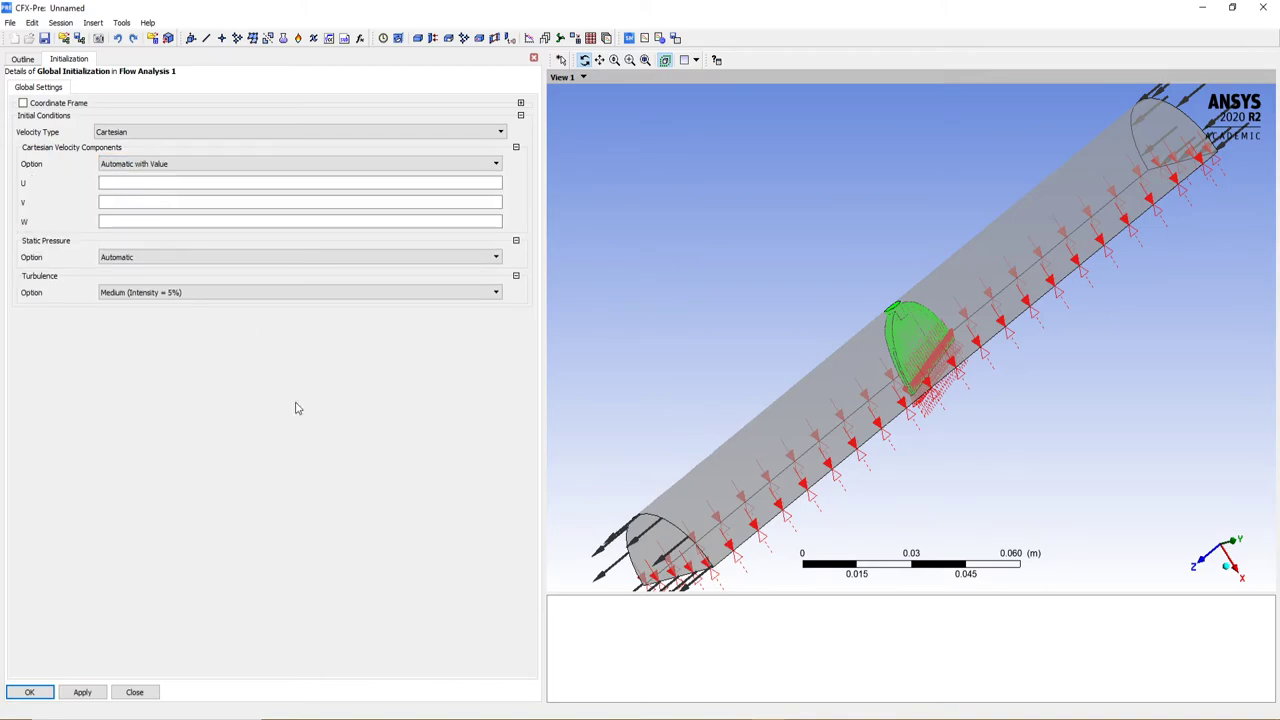
click(183, 187)
text(0)
click(188, 203)
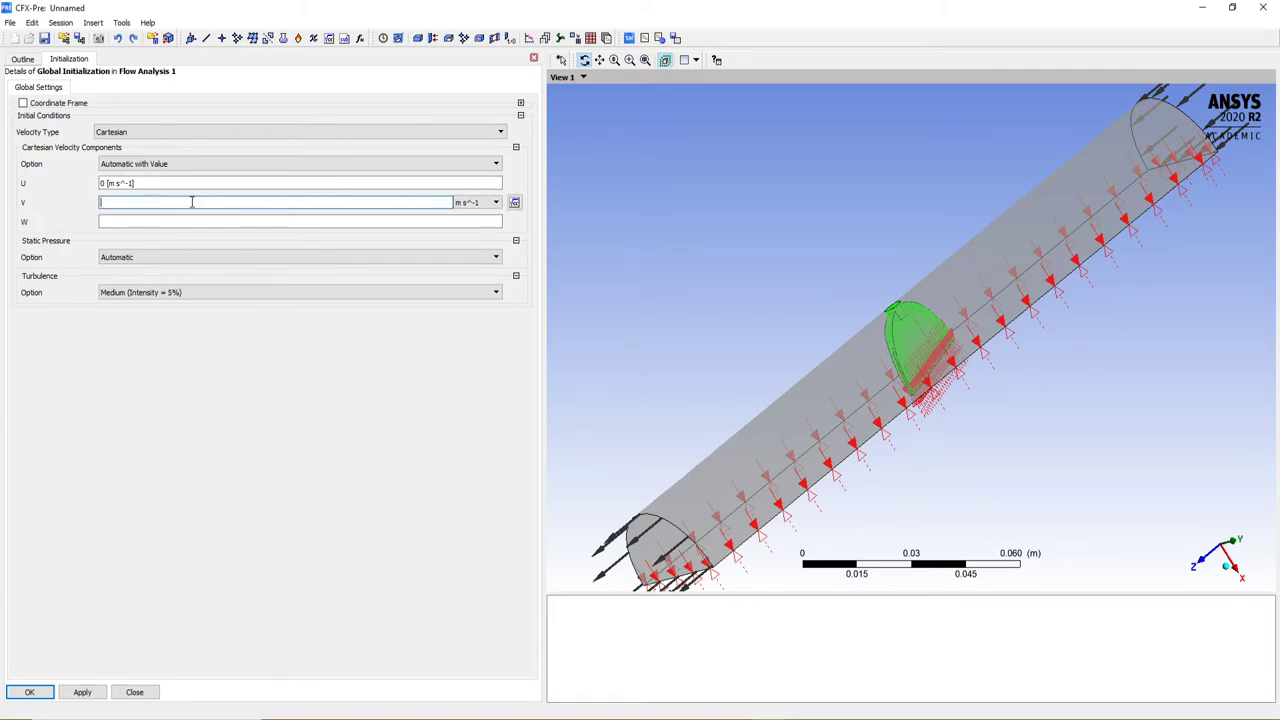
text(0)
click(440, 220)
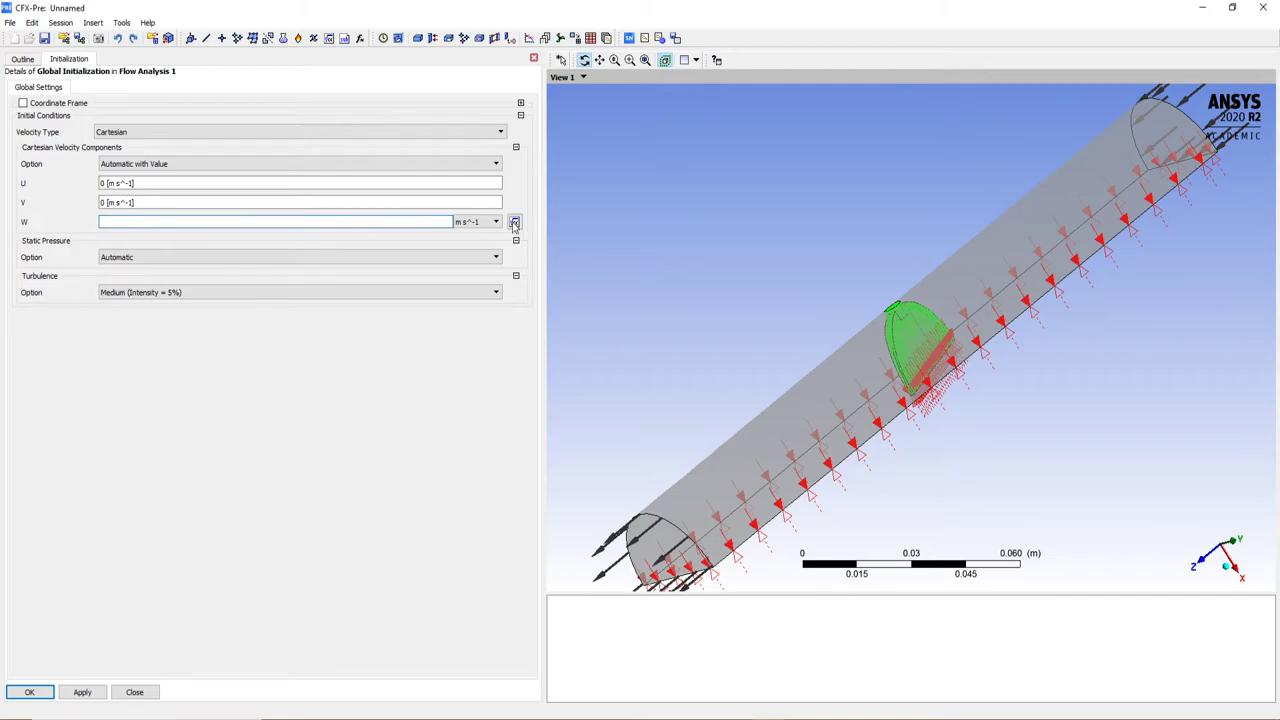
click(514, 221)
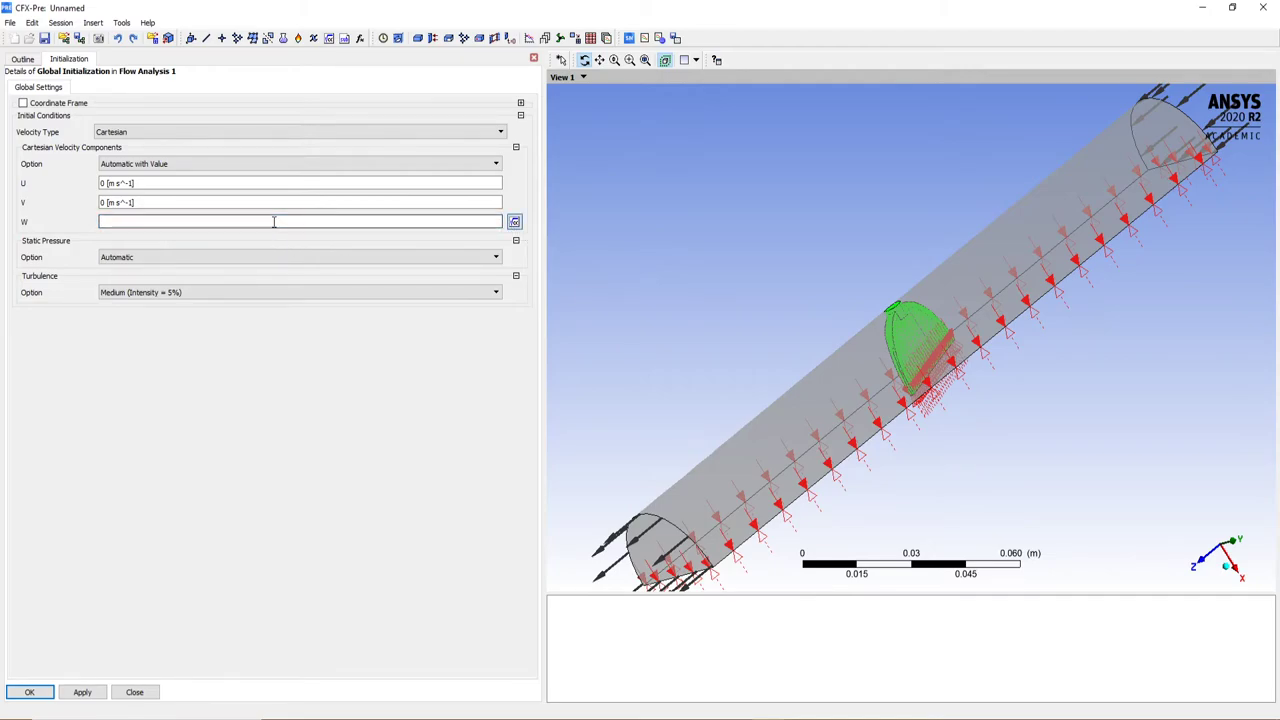
text(Wprof)
click(320, 475)
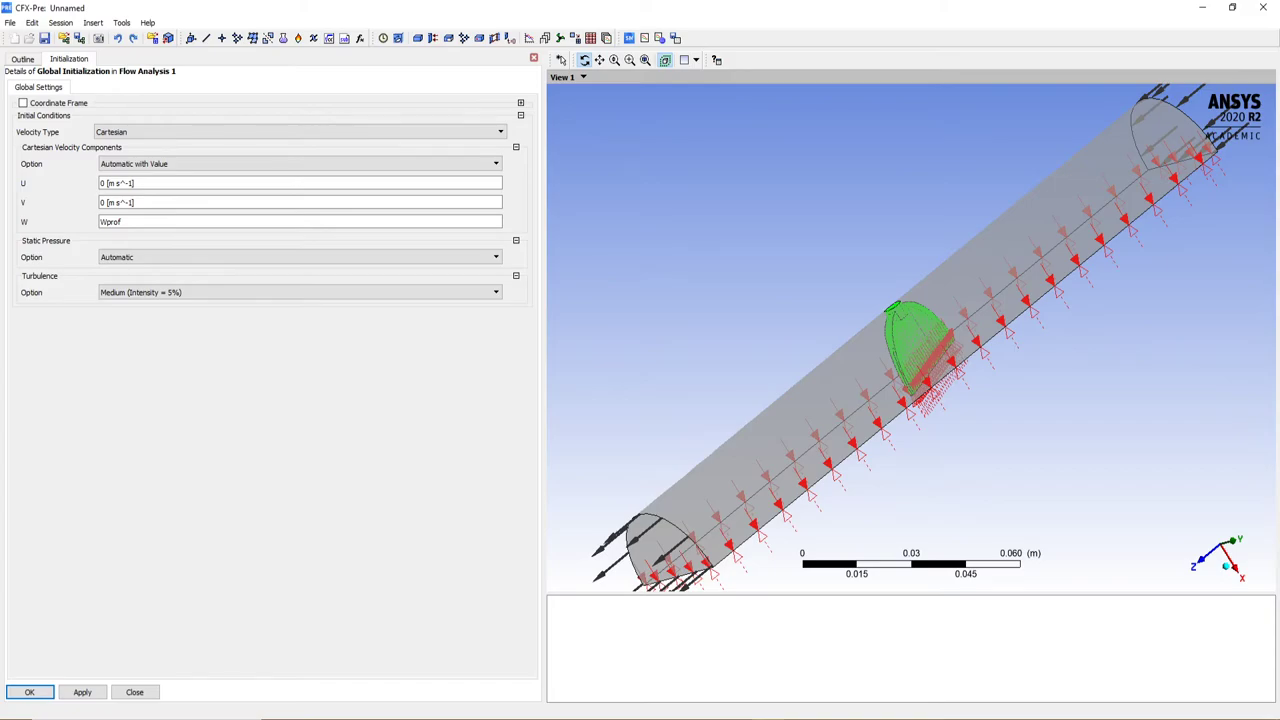
click(31, 692)
Step: In the solver's particle control, enable the maximum particle integration time step at 1.0E10 s
click(529, 40)
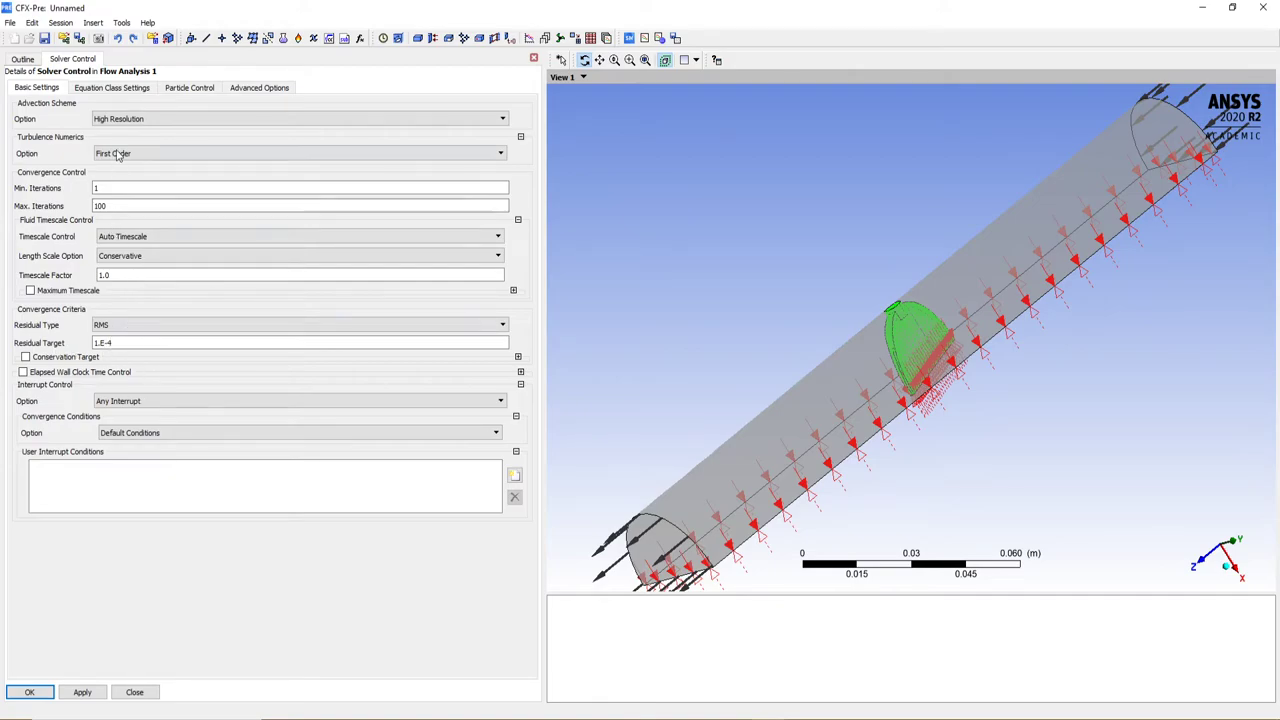
click(189, 89)
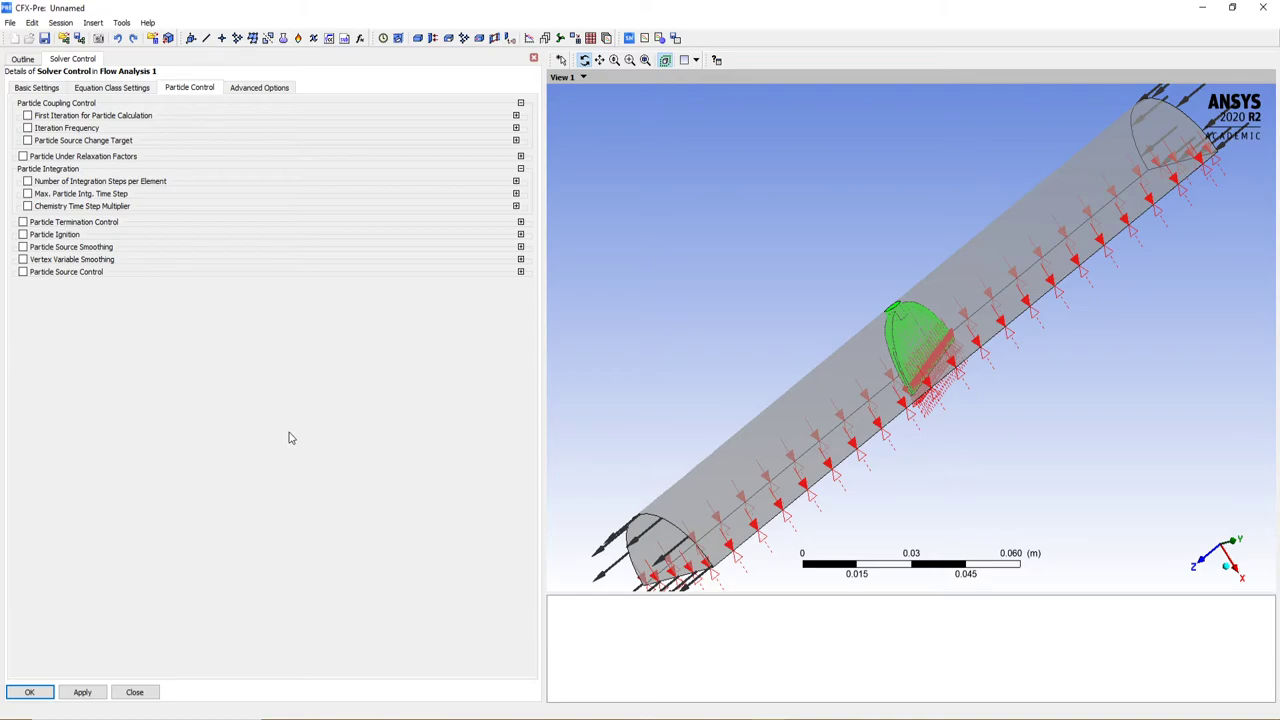
click(28, 194)
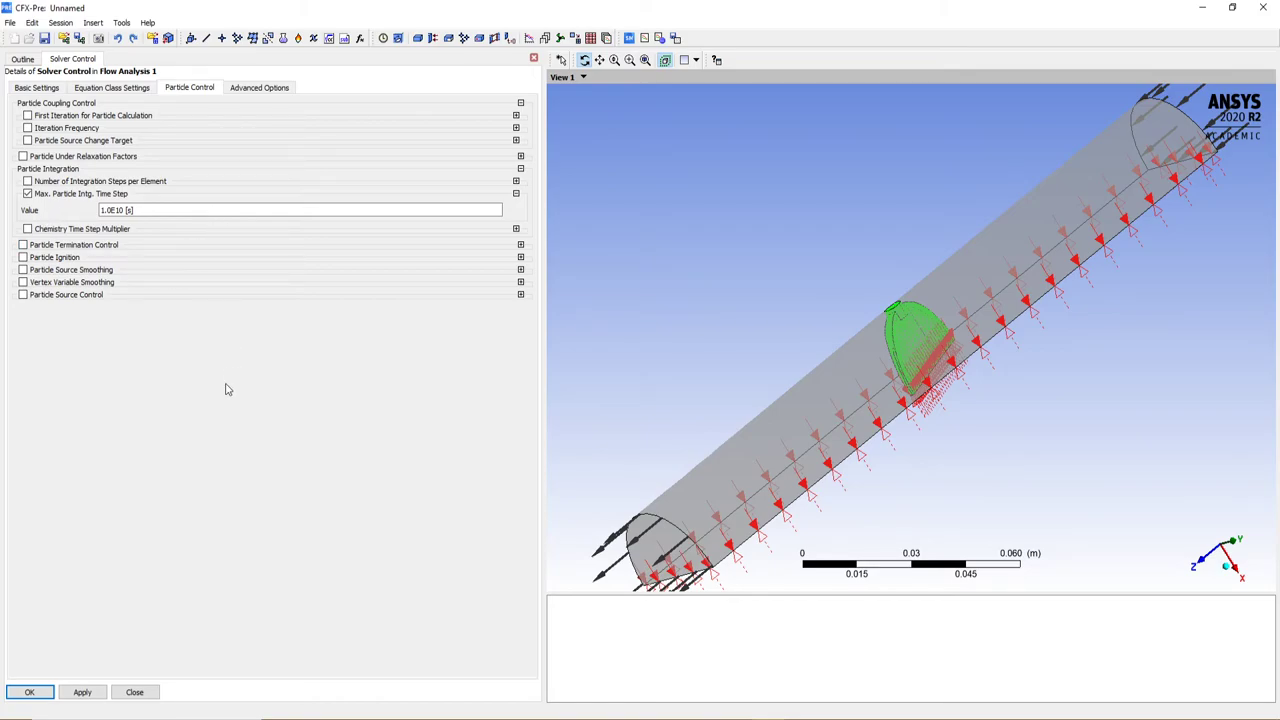
Step: Enable particle termination control with a maximum tracking time of 10 s, tracking distance of 10 m and 10000 integration steps, and confirm
click(23, 245)
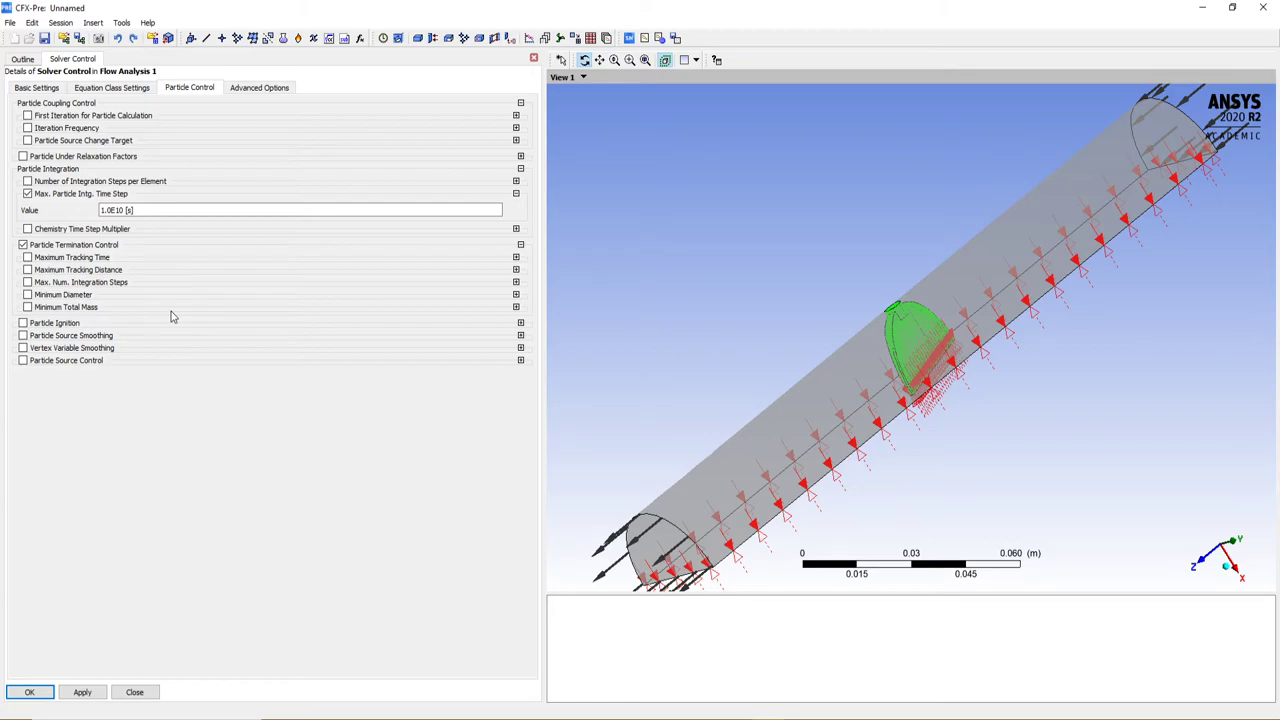
click(28, 257)
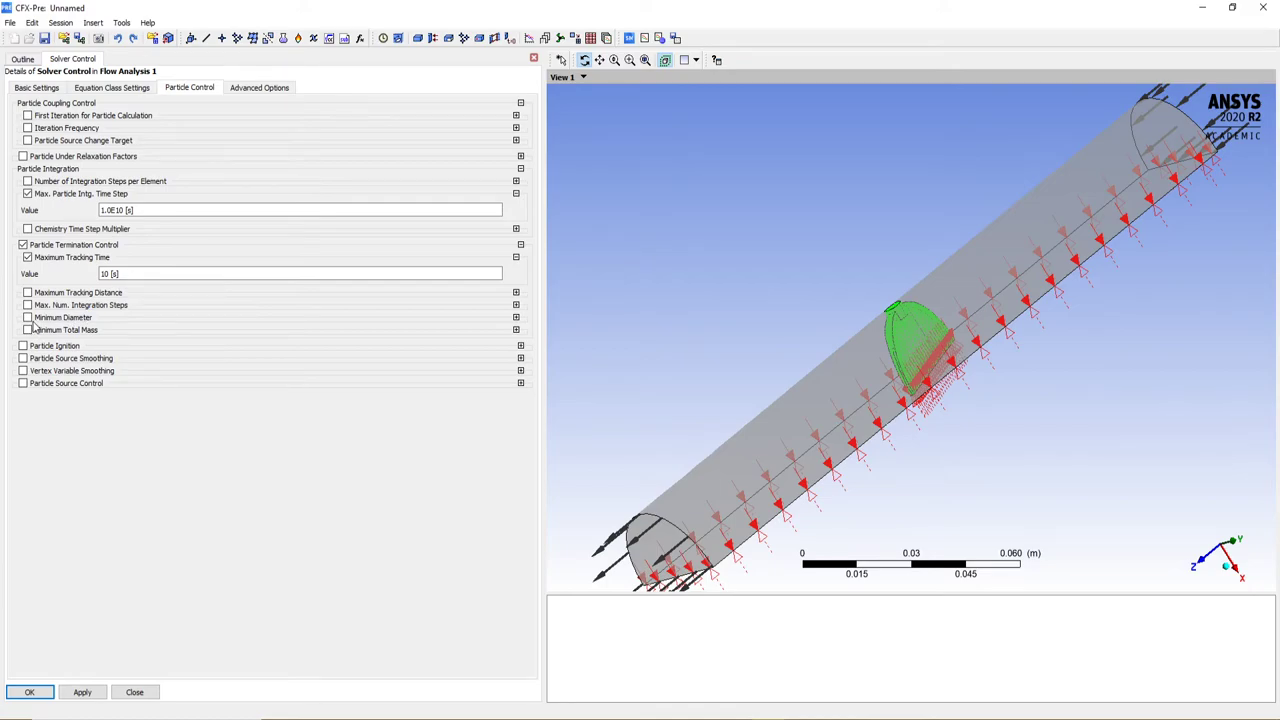
click(29, 293)
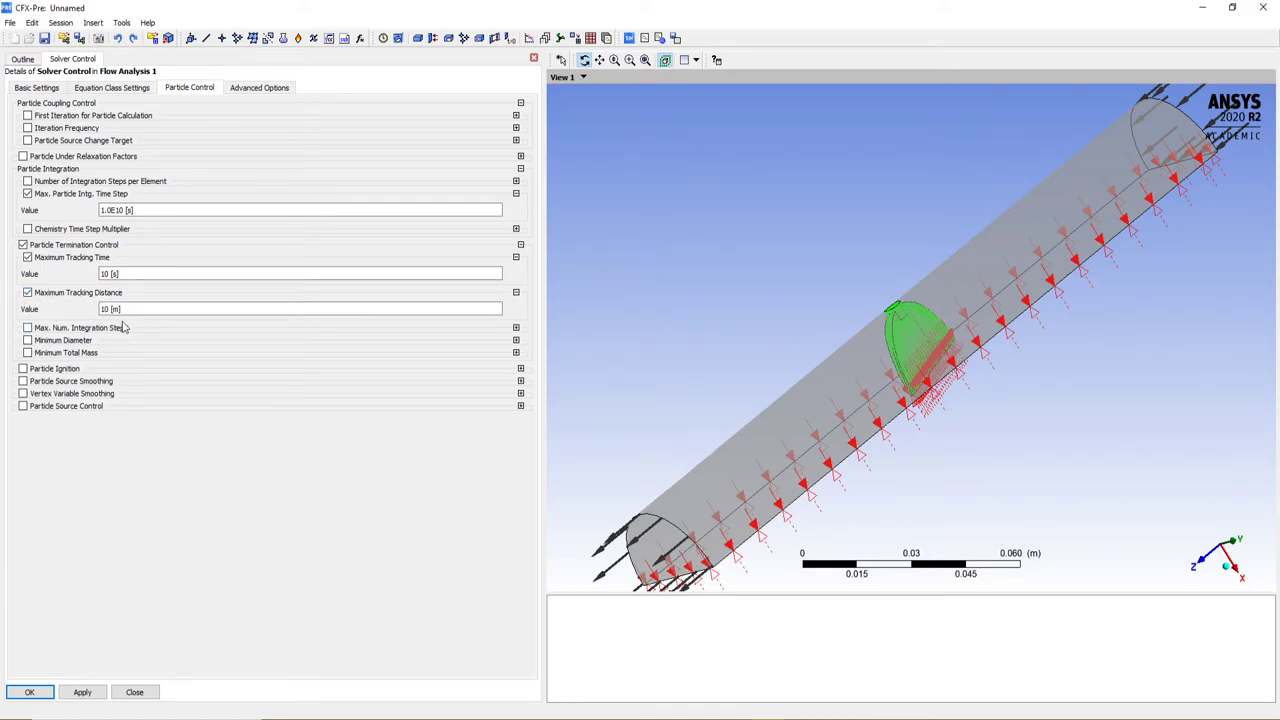
click(27, 327)
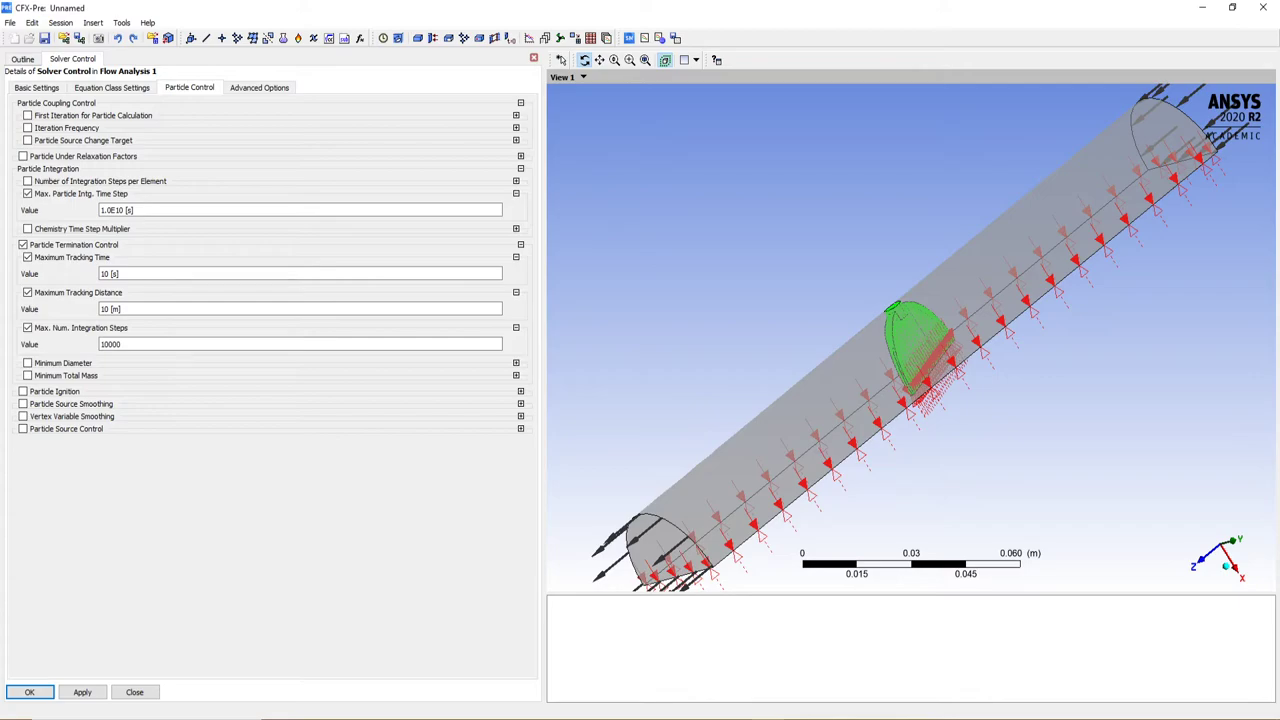
click(29, 692)
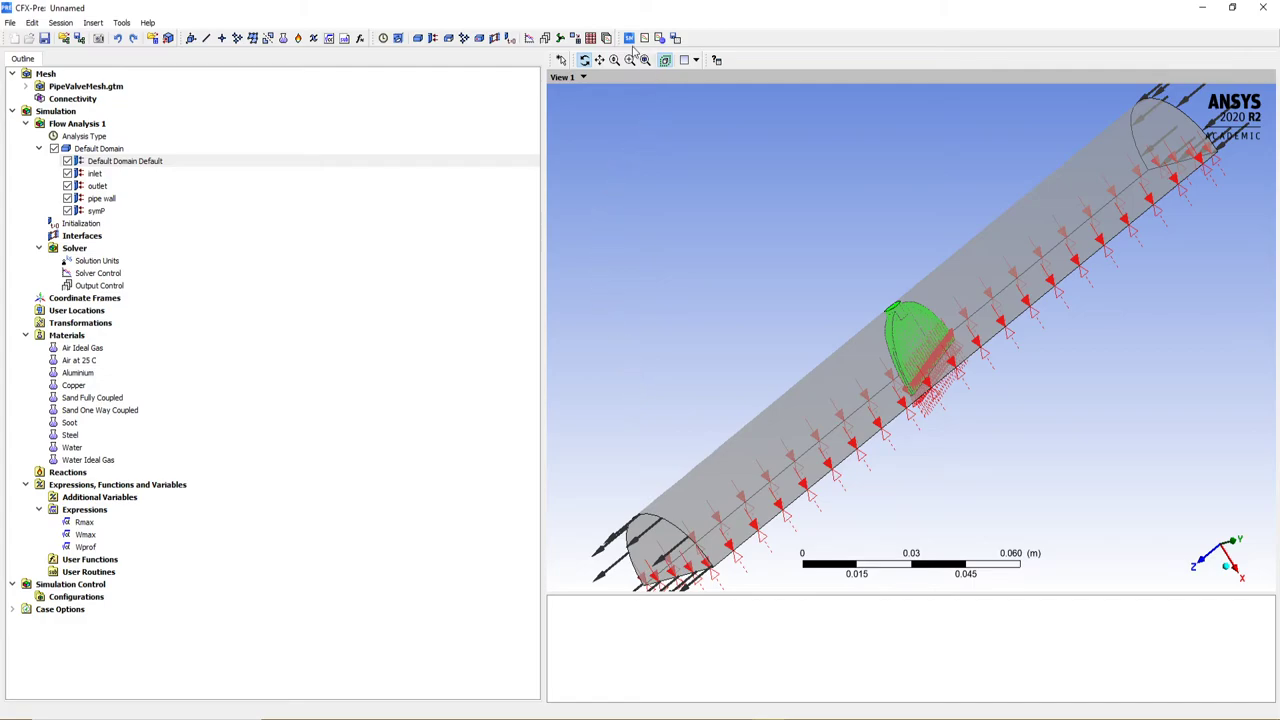
Step: Write the solver input file as PipeValve and start a full serial run in CFX-Solver Manager
click(629, 39)
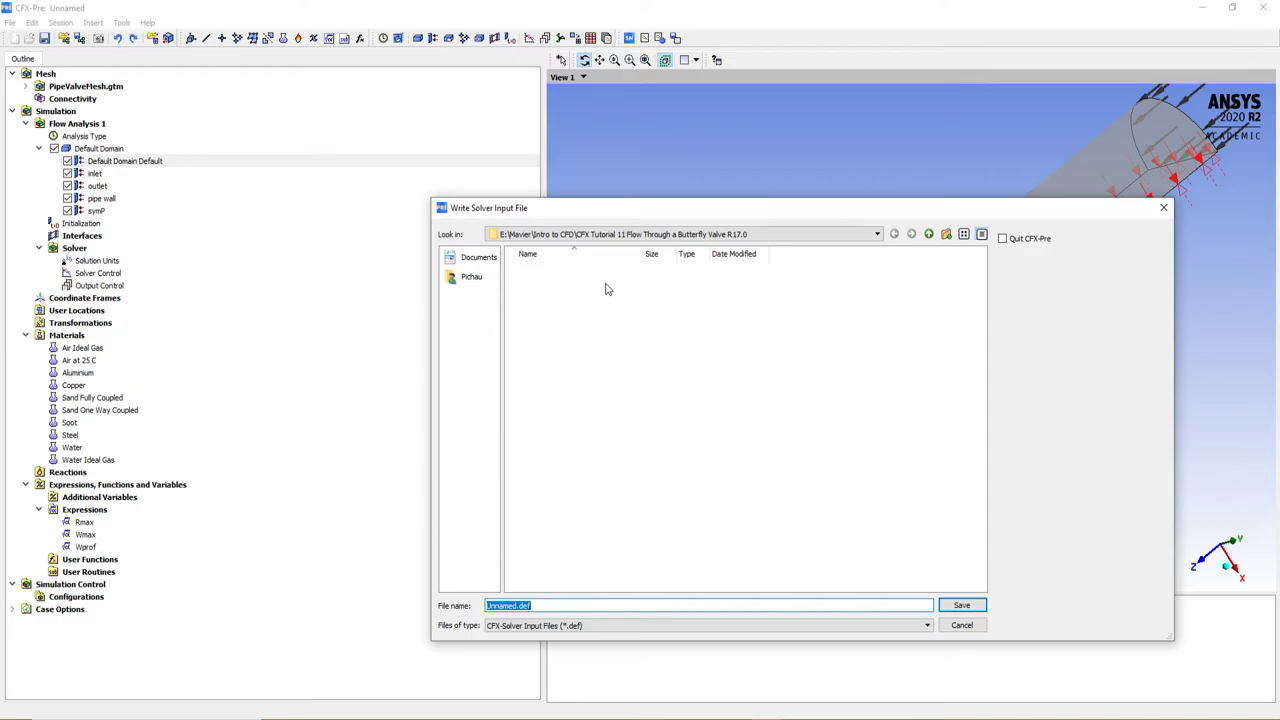
text(PipeValve)
key(Return)
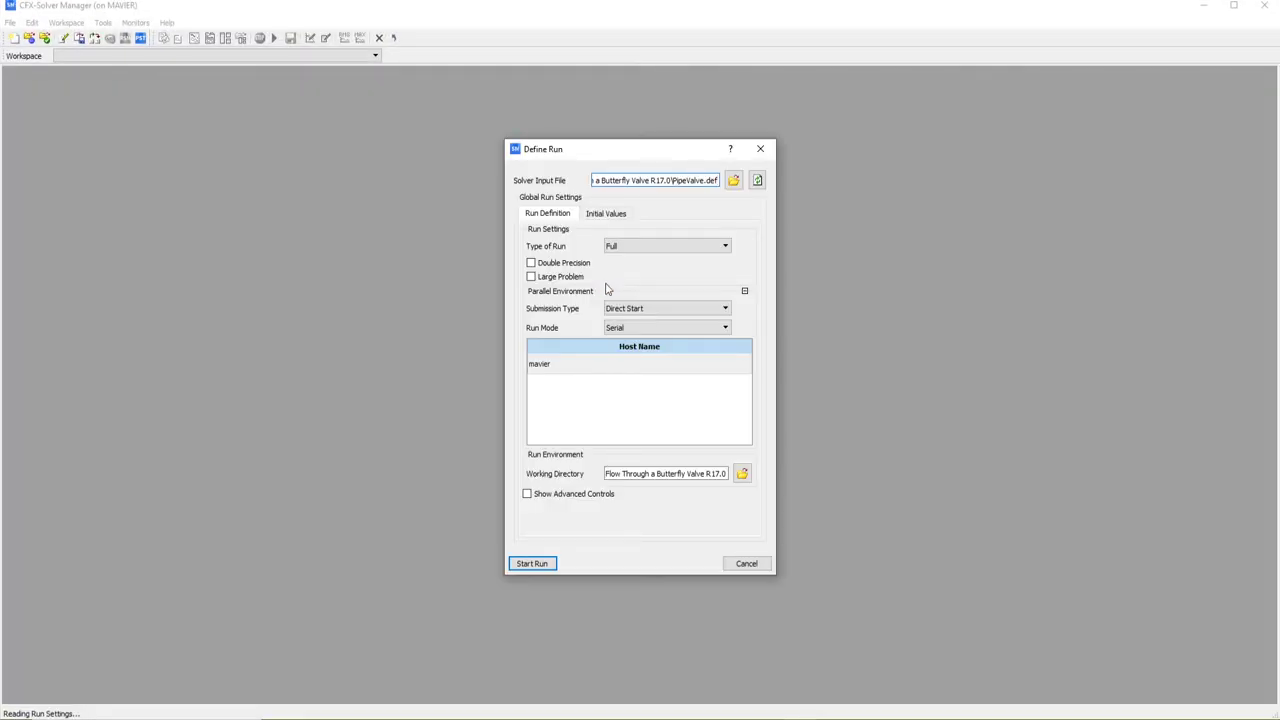
click(532, 564)
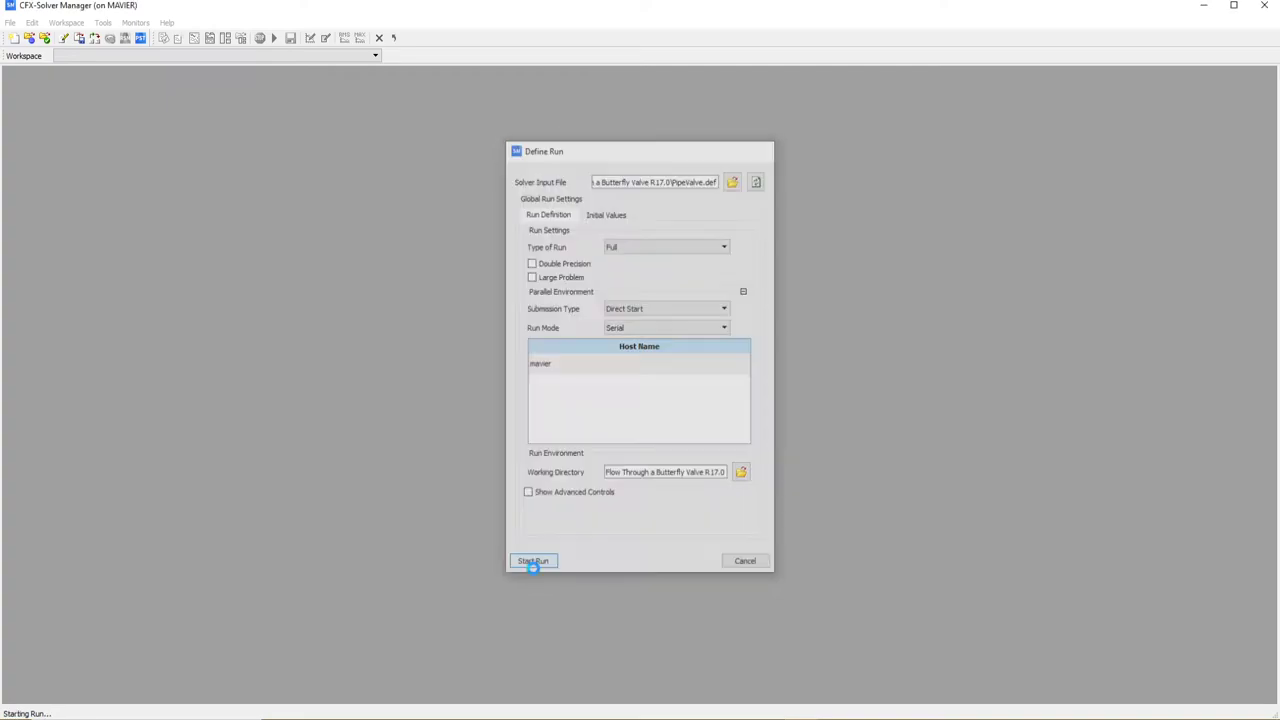
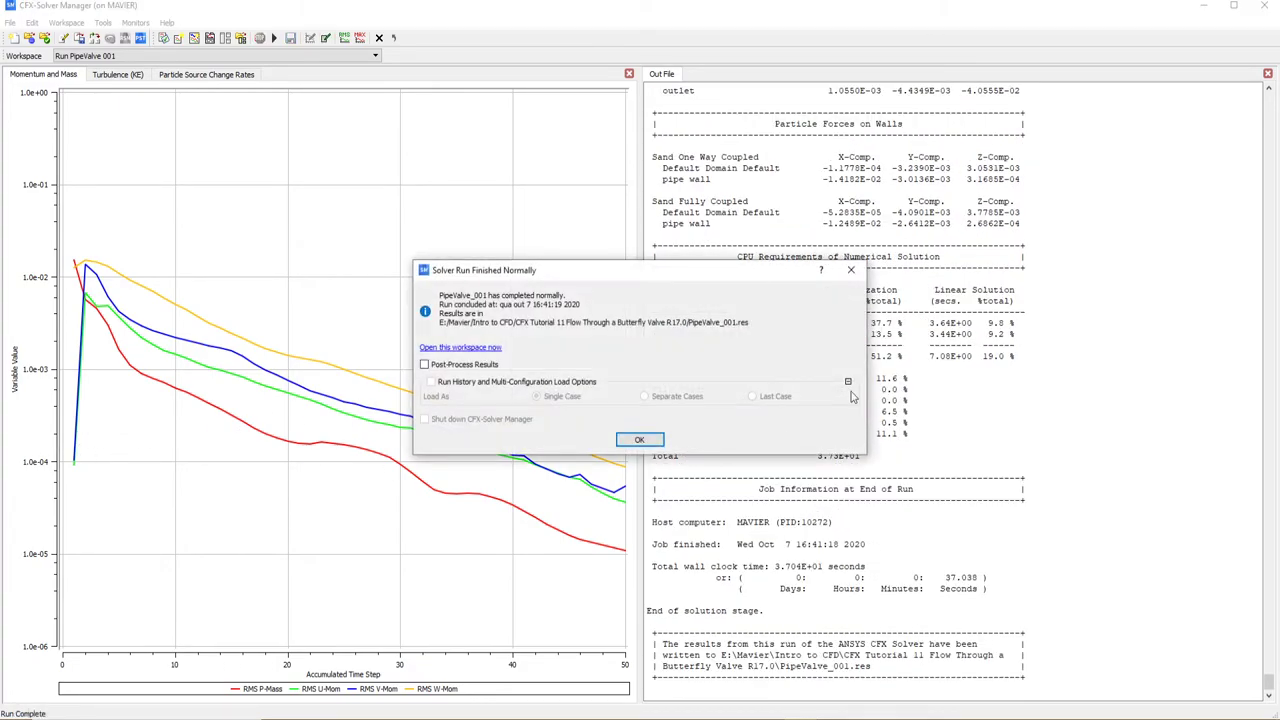
Step: Examine the finished run's output and the location of its results file
drag(681, 262, 949, 75)
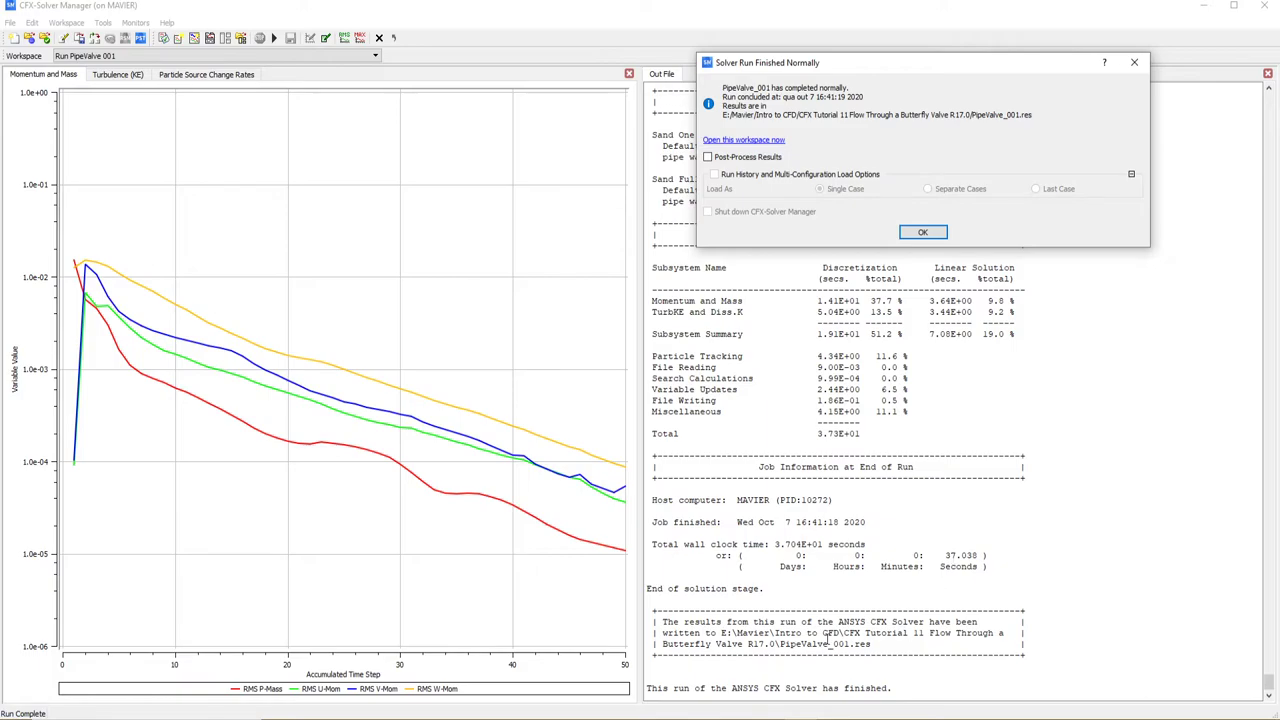
drag(720, 634, 923, 633)
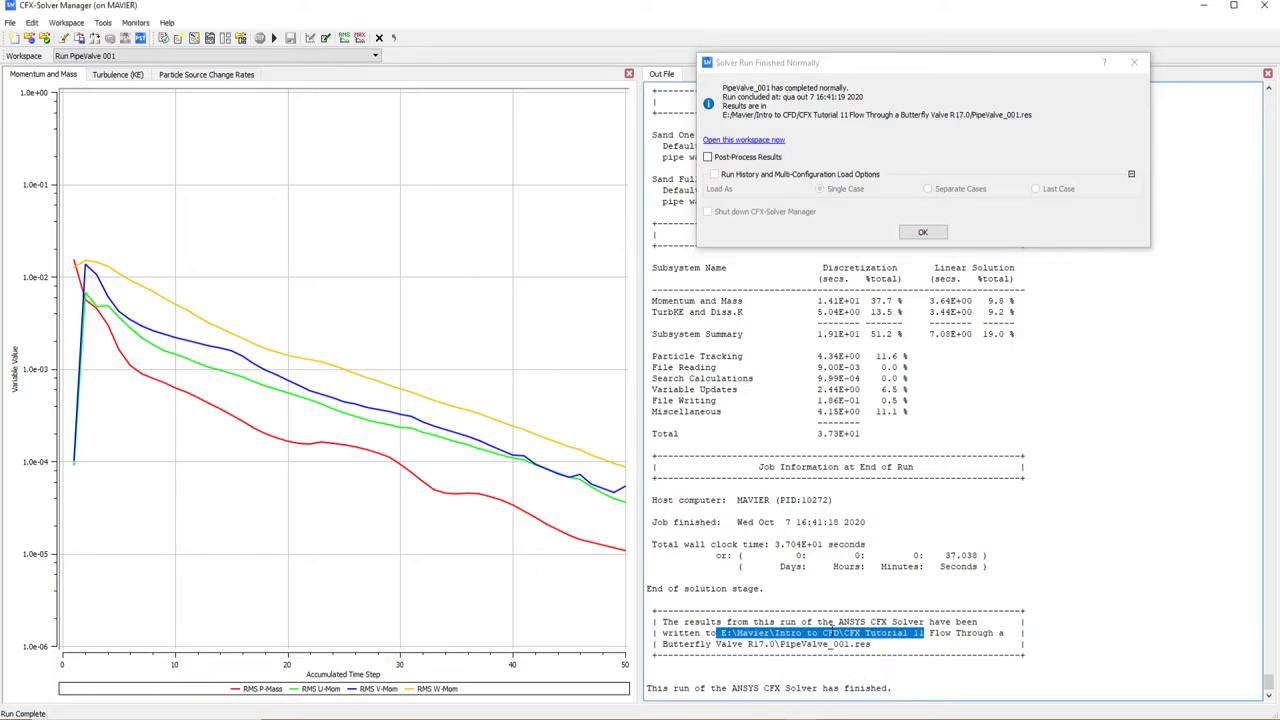
click(823, 627)
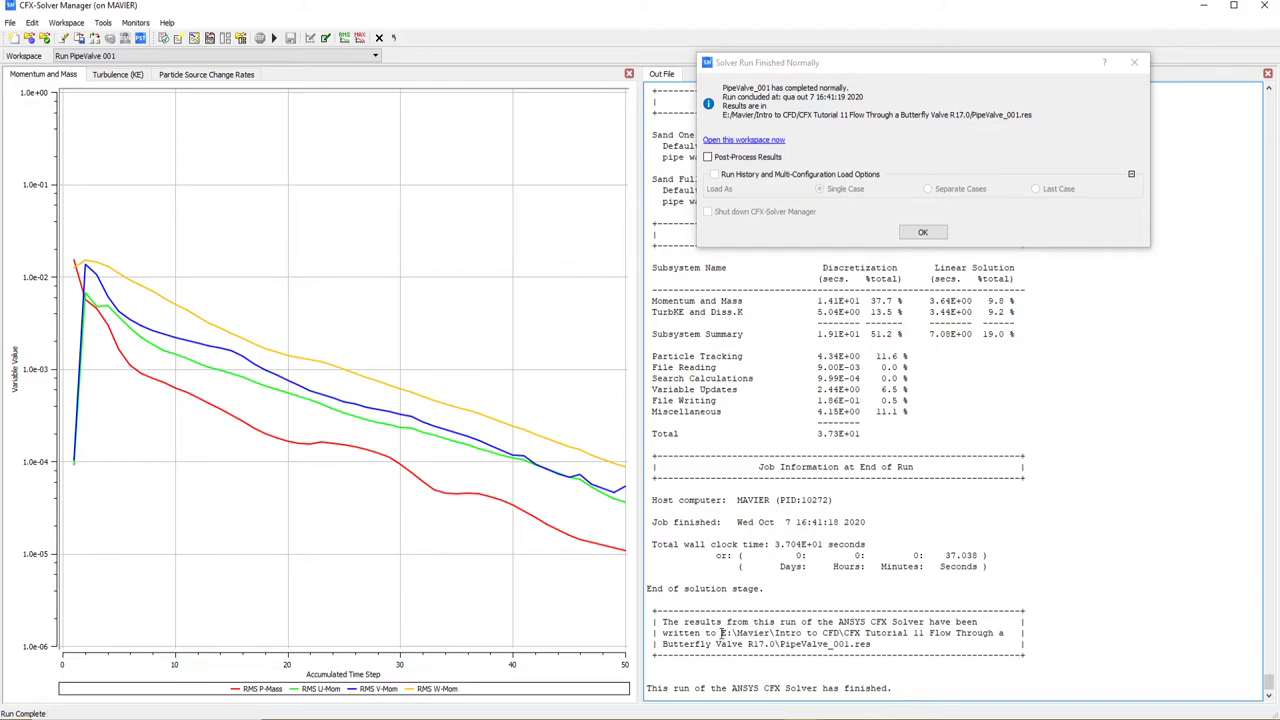
drag(718, 633, 845, 636)
click(743, 634)
Step: Post-process the completed run's results in CFD-Post and shut down CFX-Solver Manager
click(840, 77)
drag(840, 77, 792, 314)
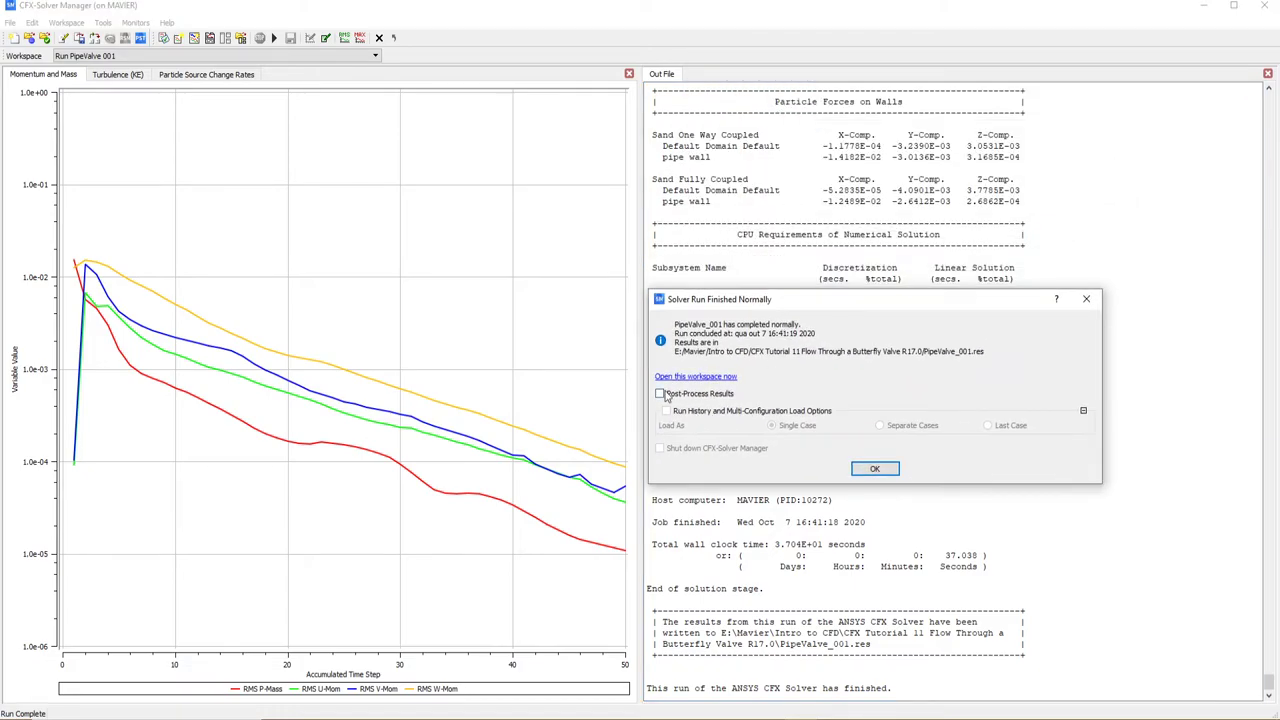
click(662, 395)
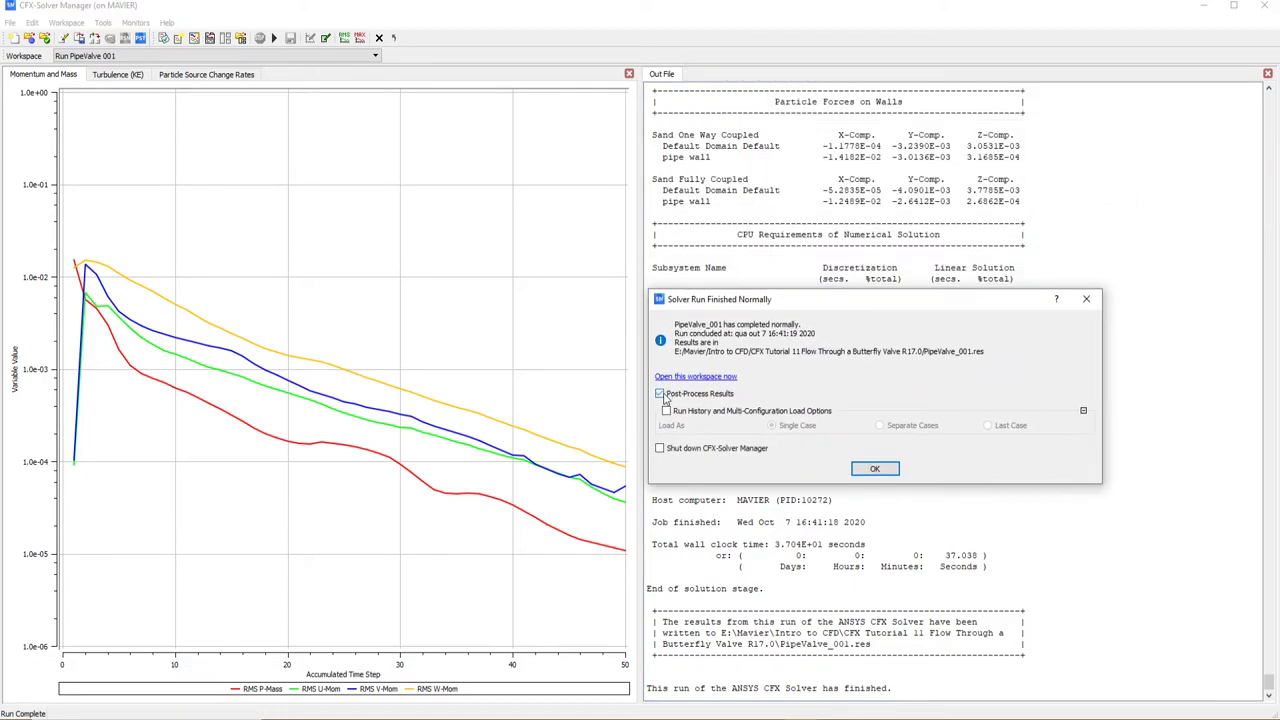
click(661, 449)
click(874, 470)
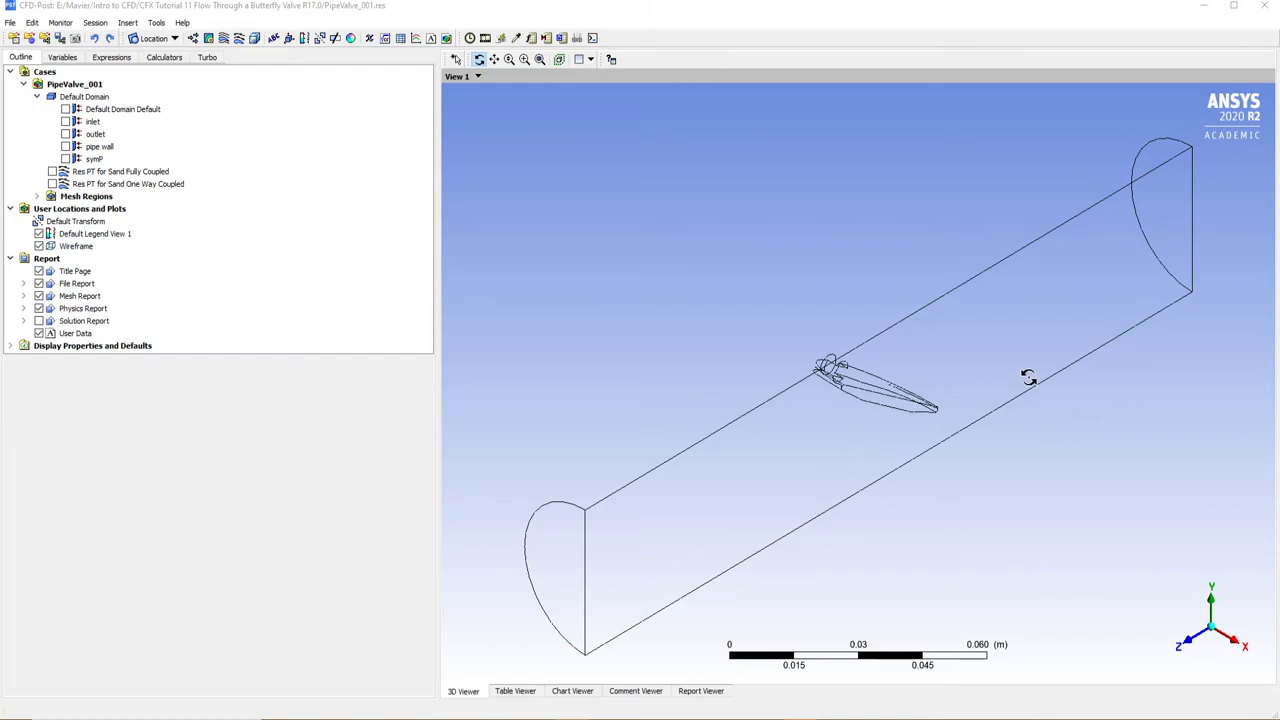
Step: Set the colour mode of the Default Domain Default boundary to Variable
drag(1029, 374, 1054, 429)
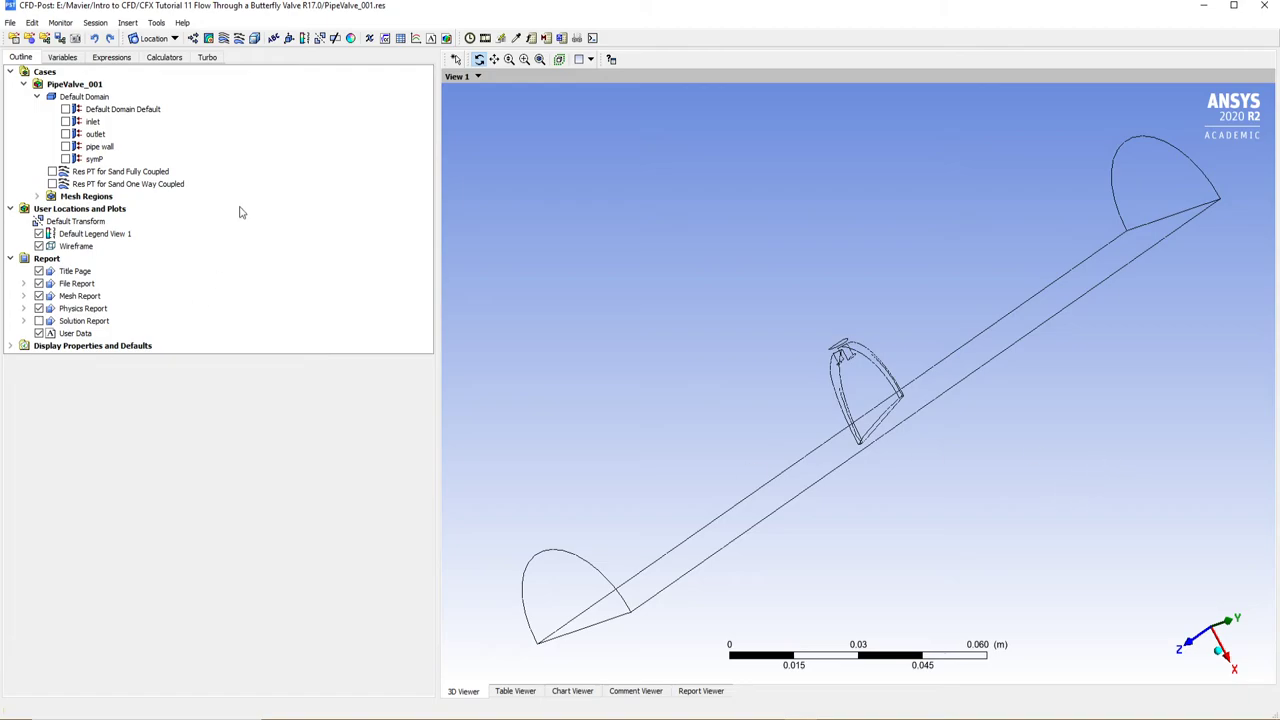
click(137, 112)
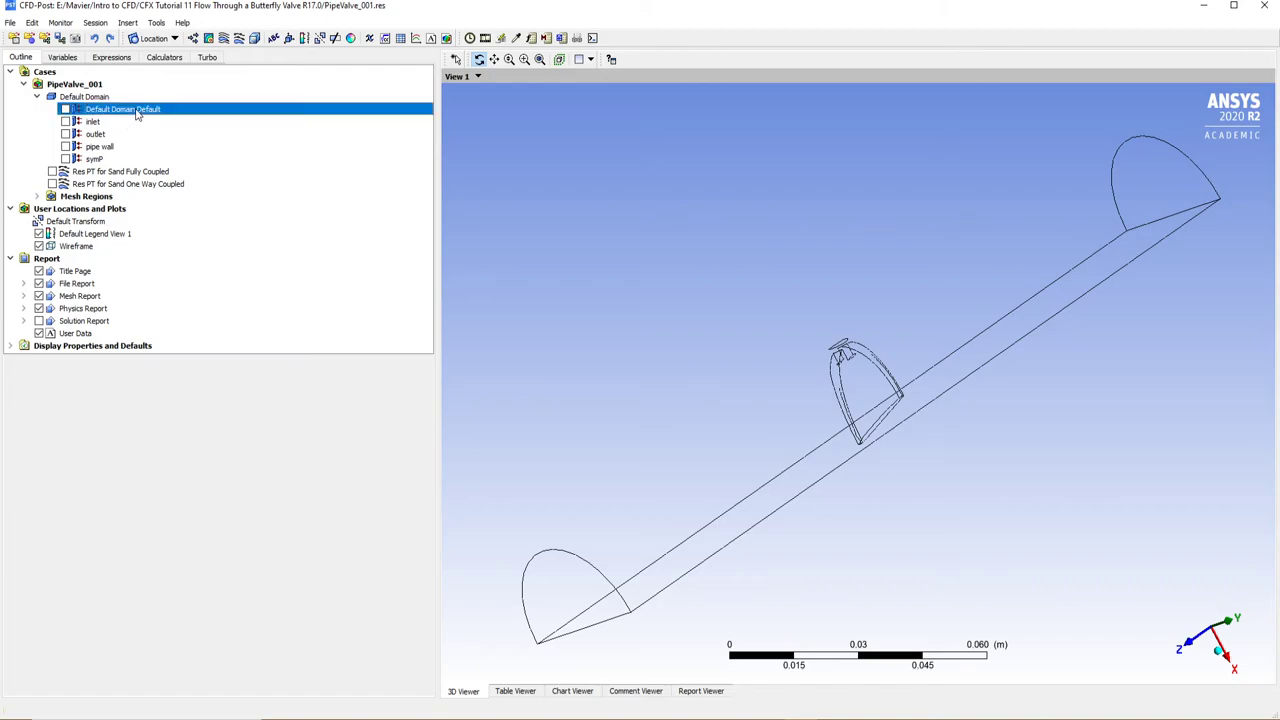
click(100, 401)
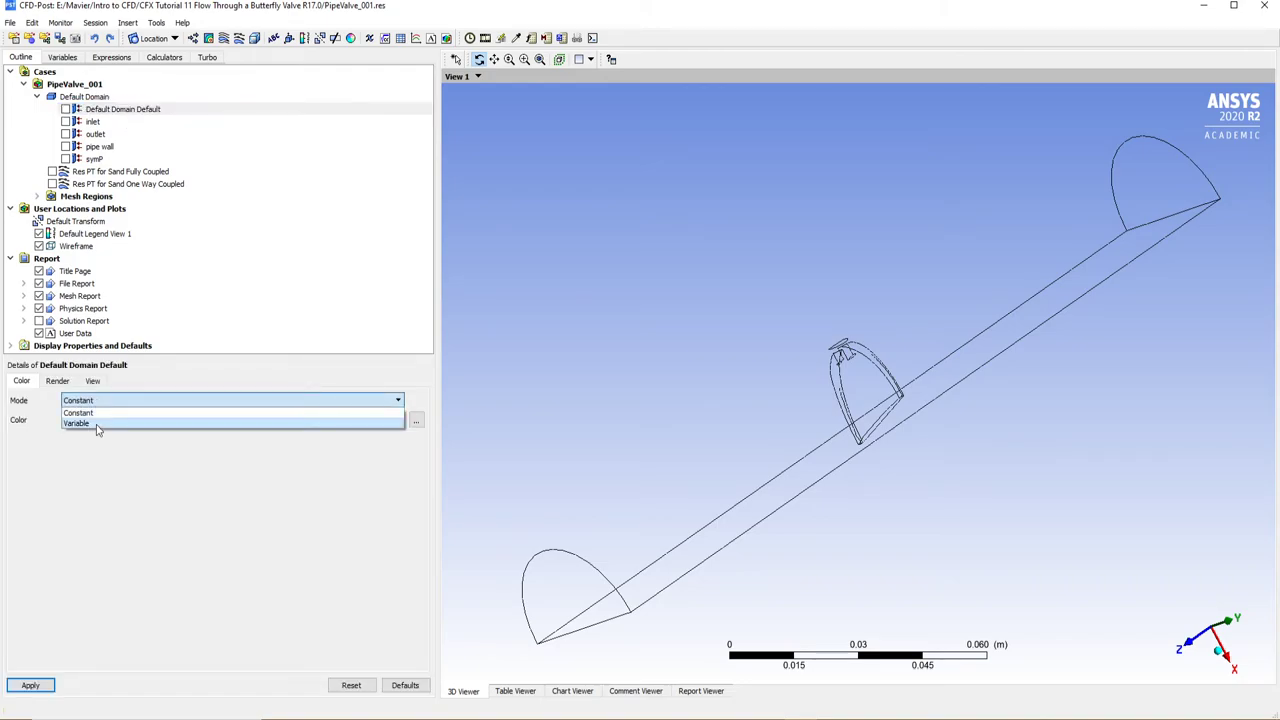
click(80, 423)
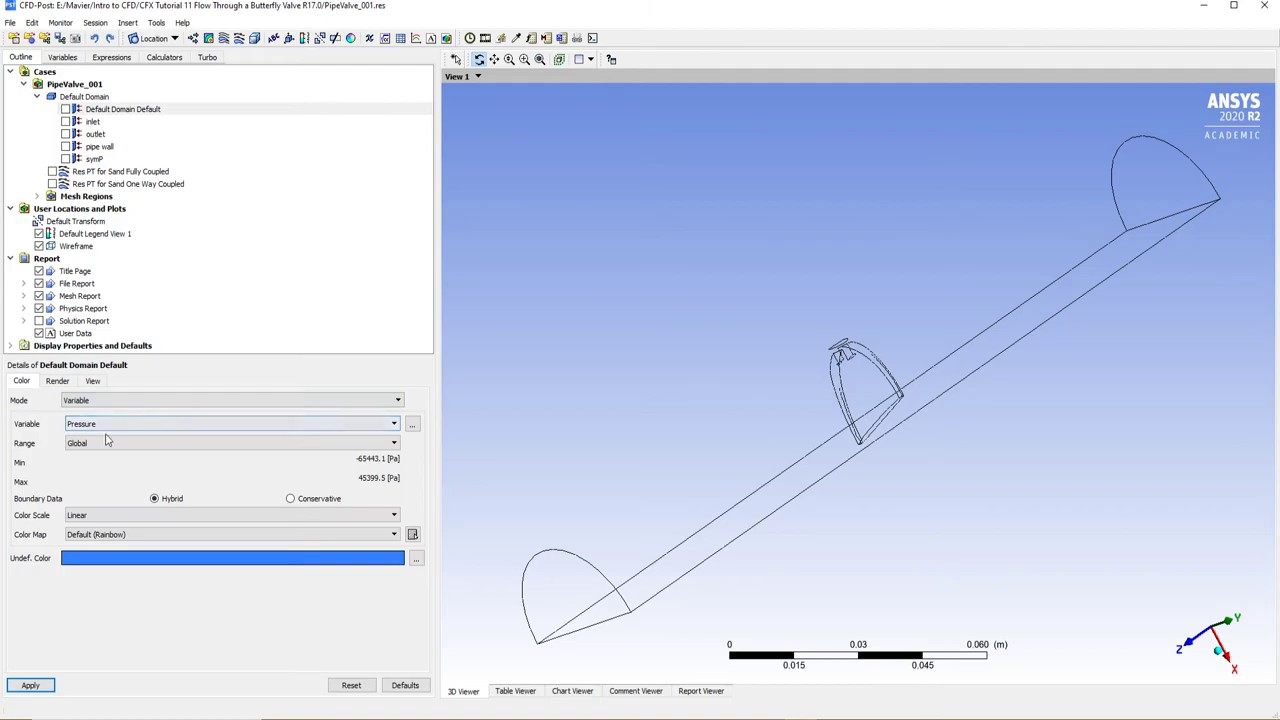
Step: Choose Sand One Way Coupled.Erosion Rate Density as the colour variable of the Default Domain Default boundary
click(412, 426)
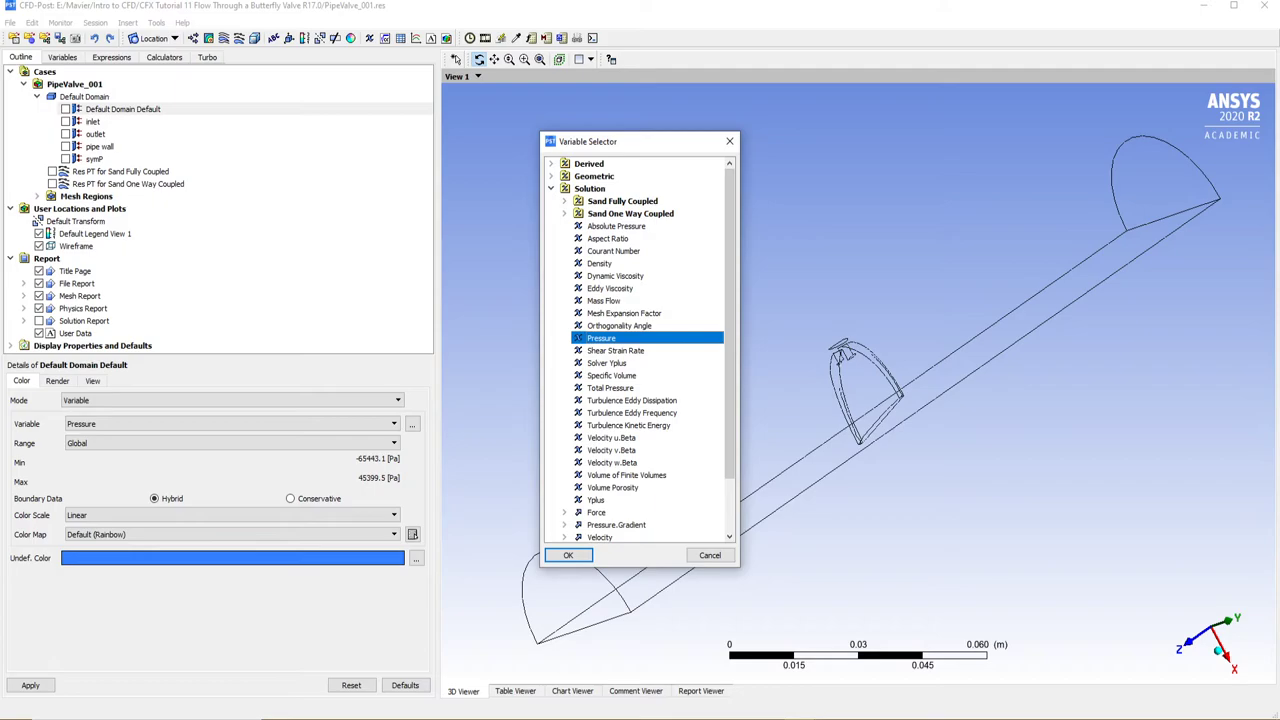
click(564, 213)
drag(740, 326, 1116, 328)
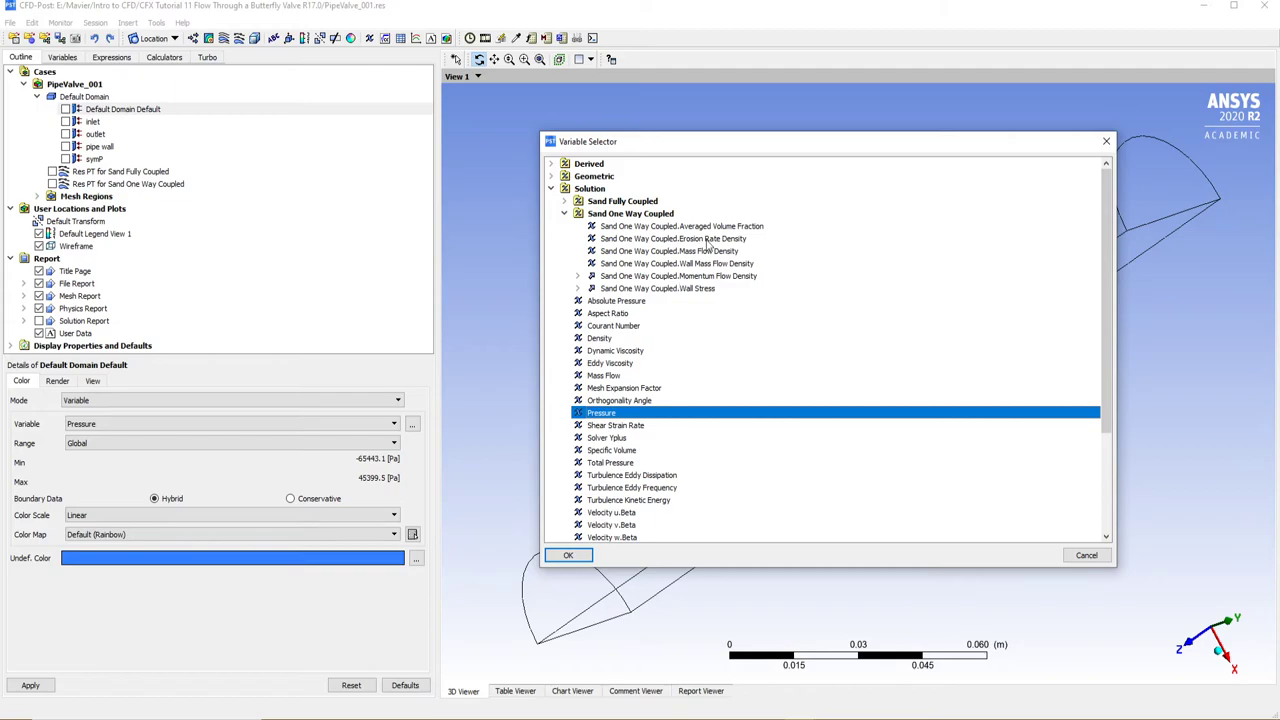
click(648, 203)
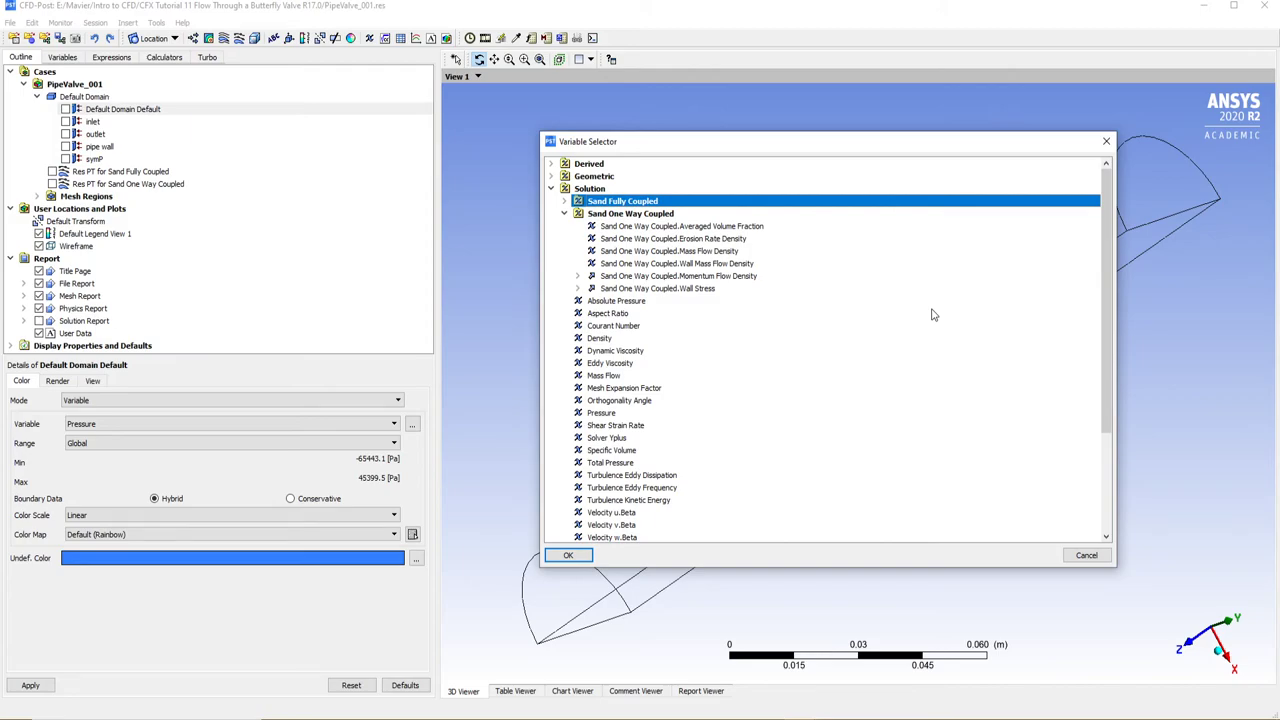
click(638, 214)
click(565, 216)
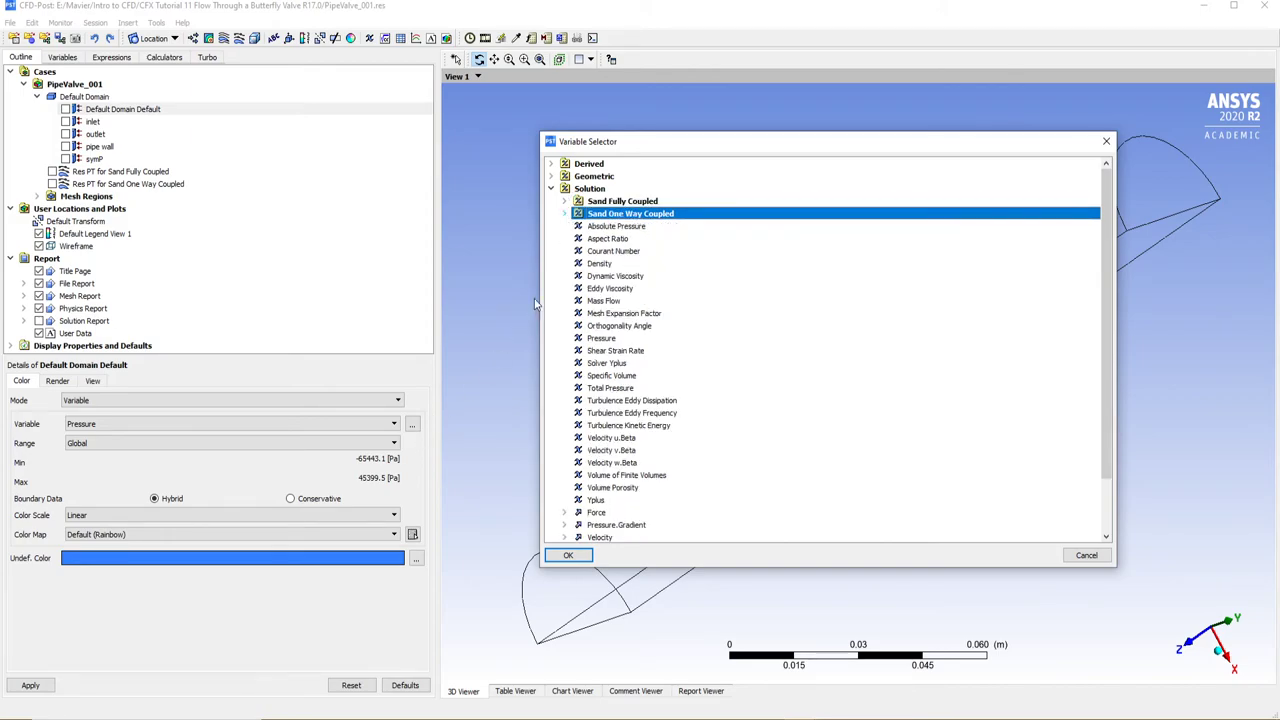
click(565, 216)
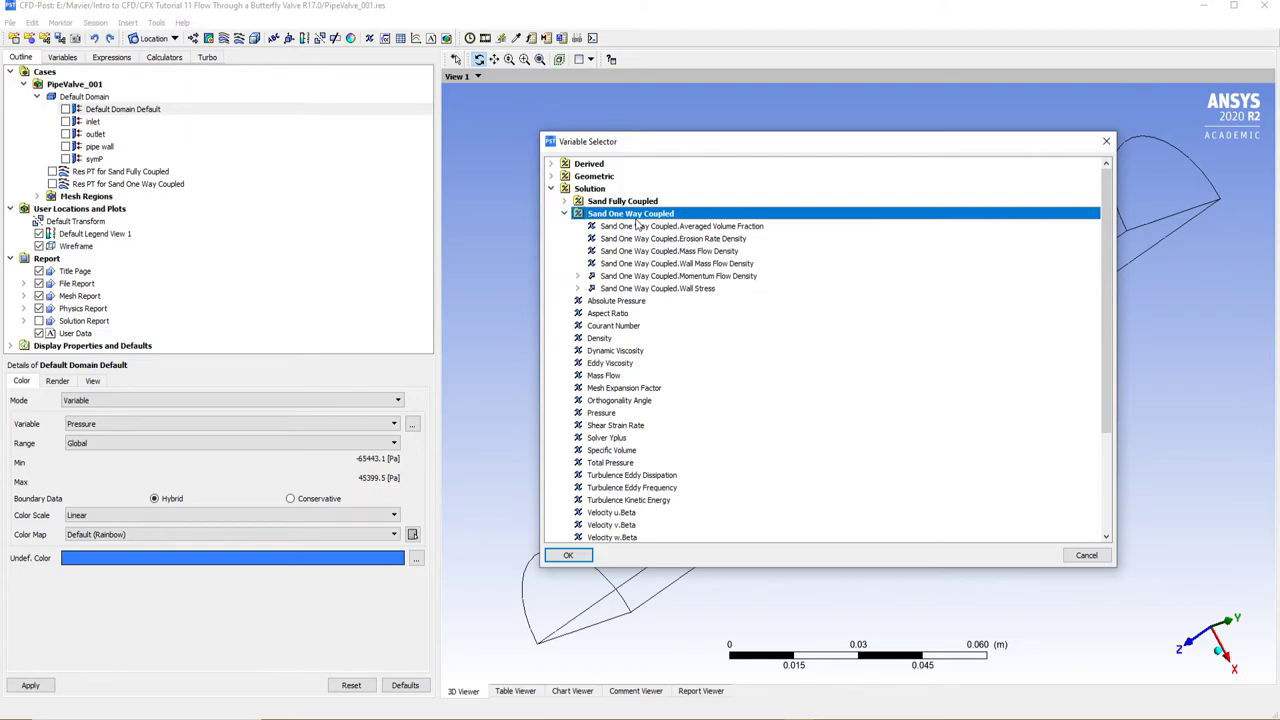
click(706, 242)
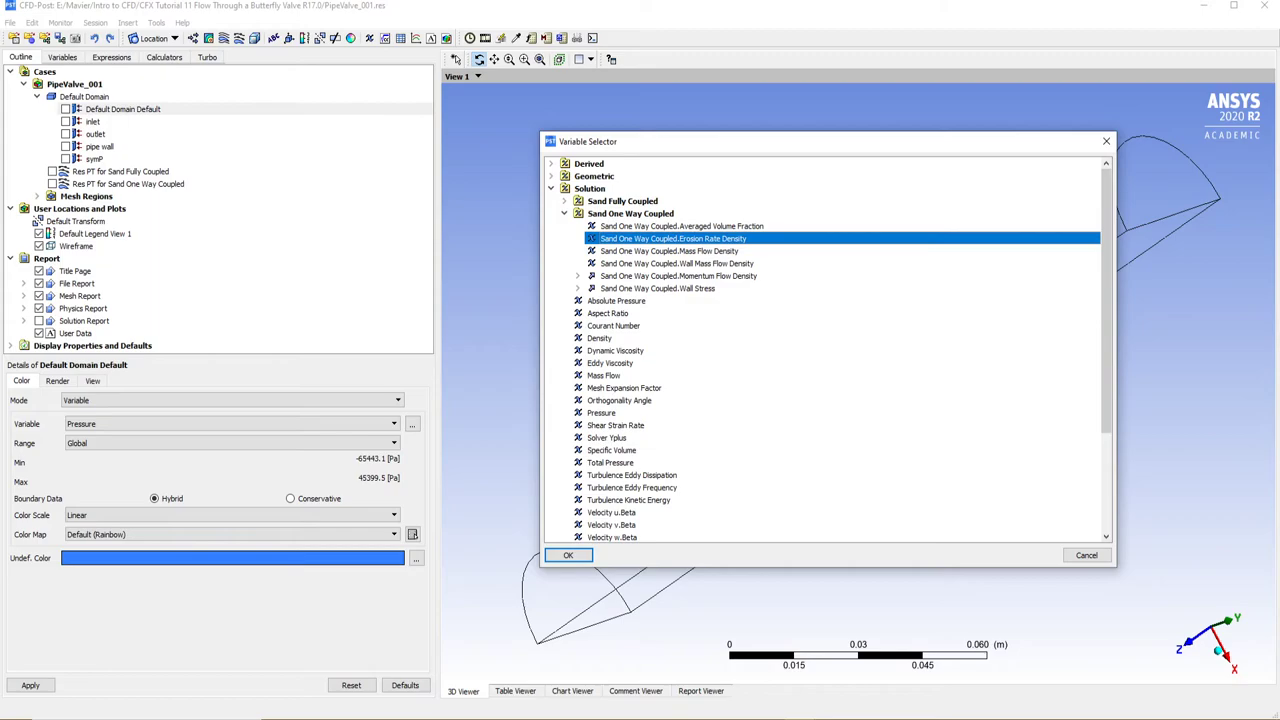
click(567, 555)
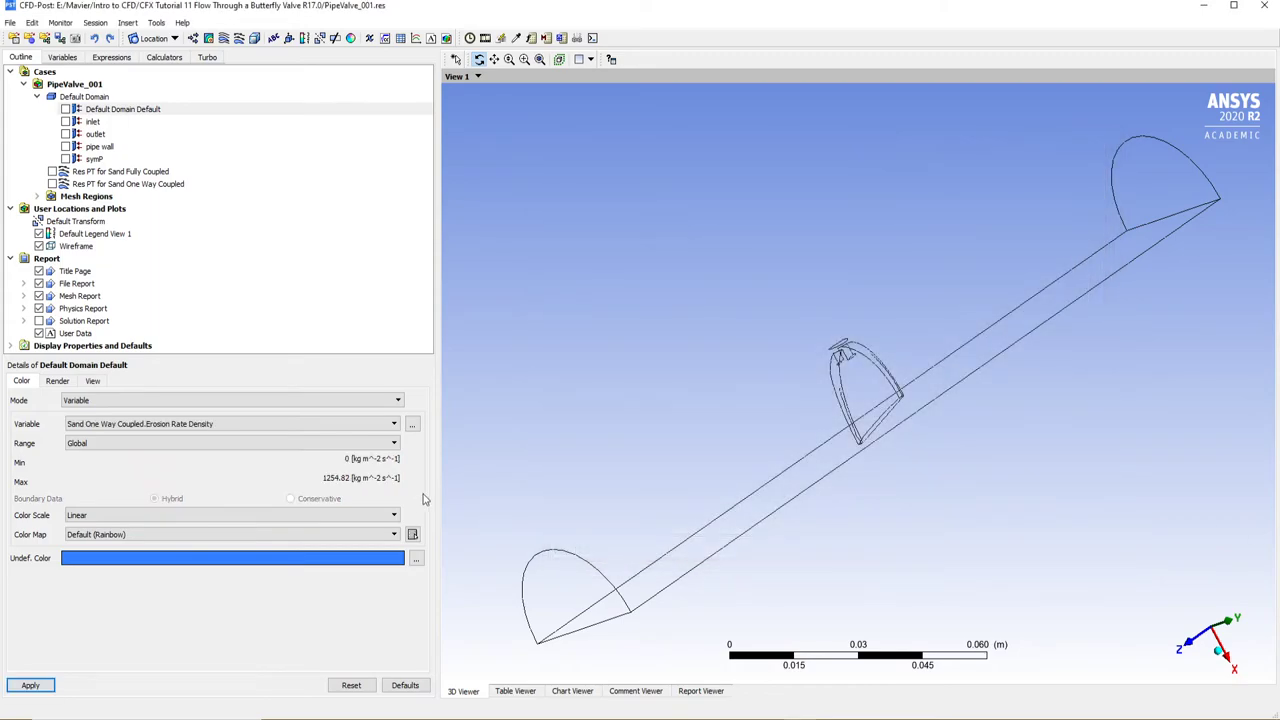
Step: Give the Default Domain Default colouring a User Specified range with a maximum of 25 kg m^-2 s^-1 and display the boundary
click(199, 446)
click(105, 466)
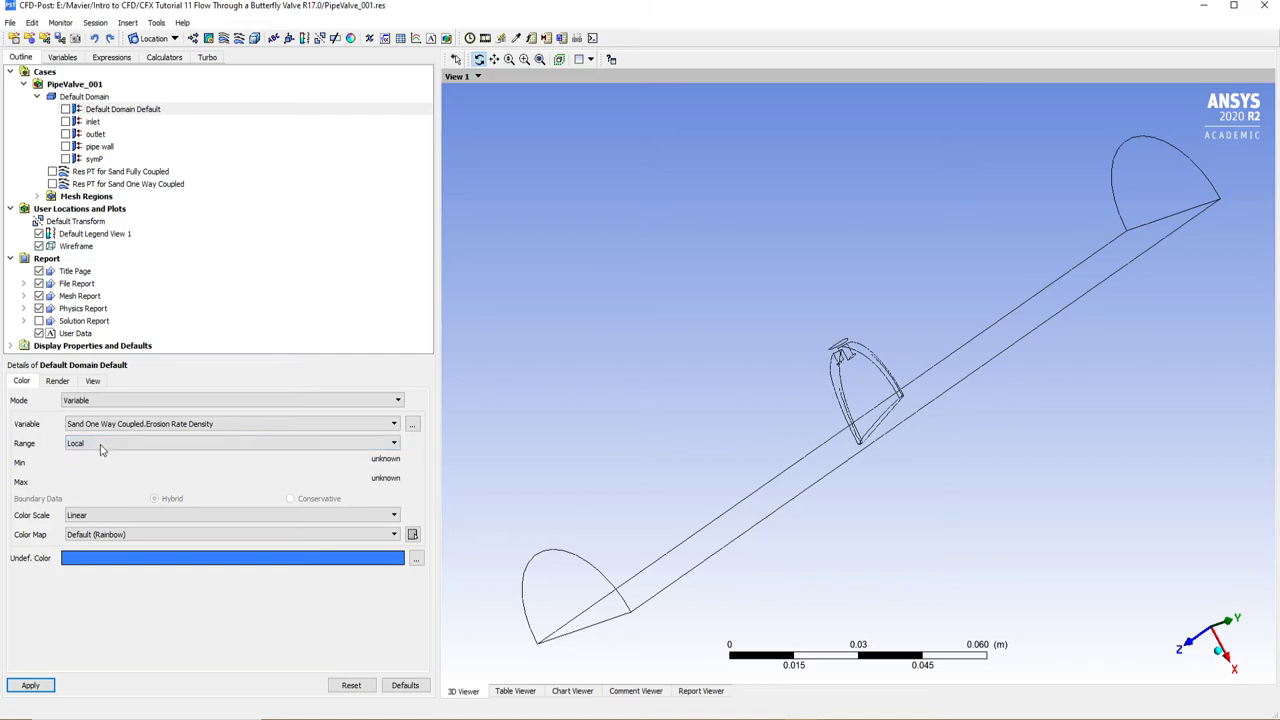
click(105, 444)
click(104, 476)
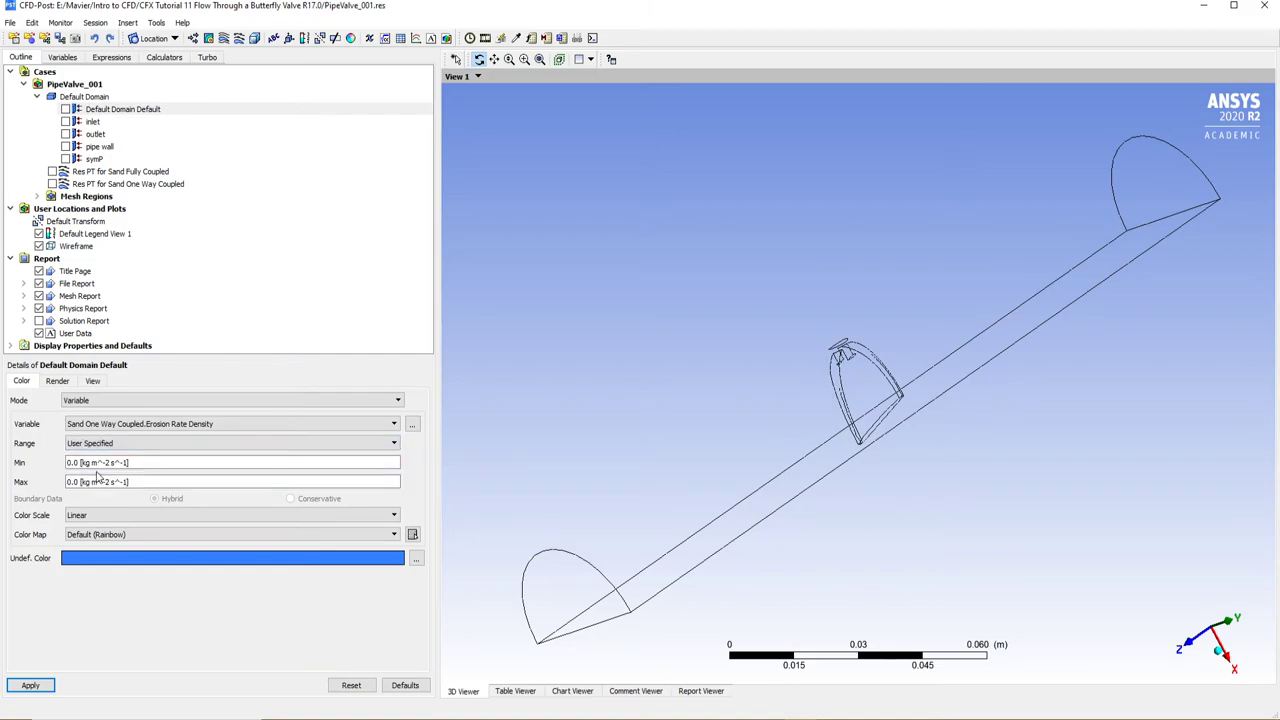
click(86, 484)
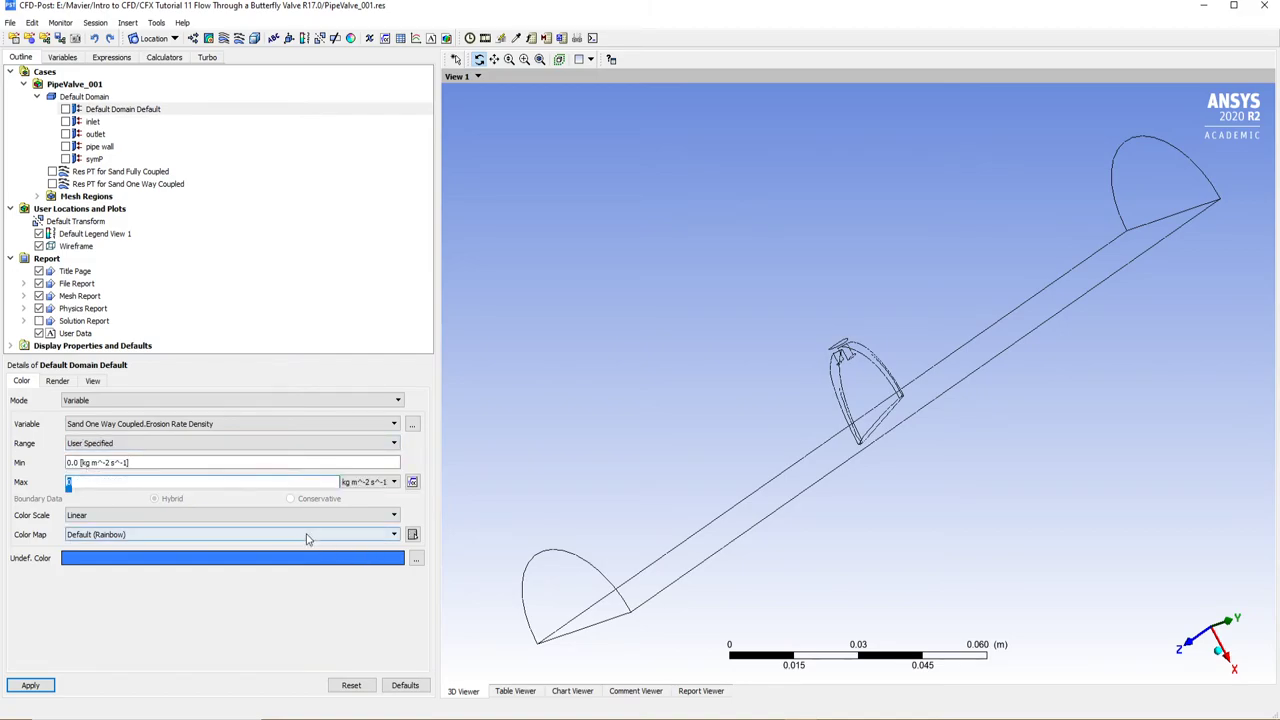
text(25 [kg m^-2 s^-1)
key(Return)
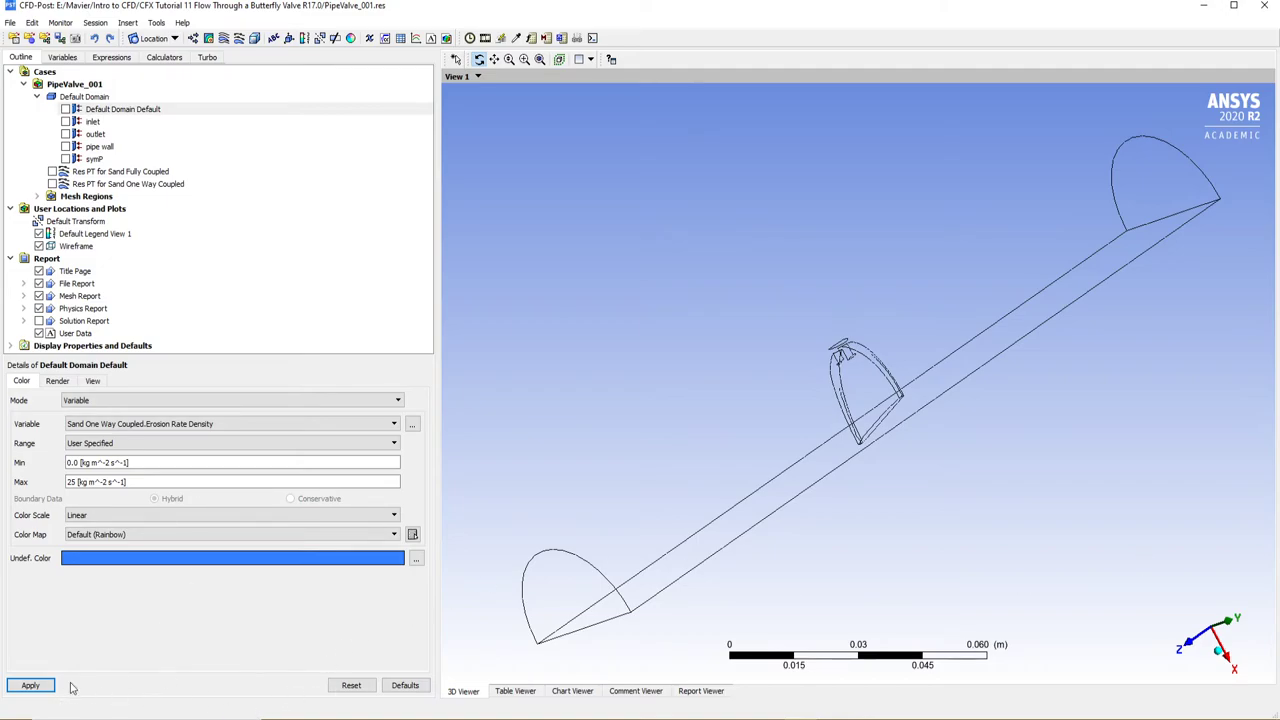
click(30, 686)
Step: Turn off lighting for the Default Domain Default boundary and apply the render change
drag(865, 433, 883, 343)
drag(820, 360, 820, 408)
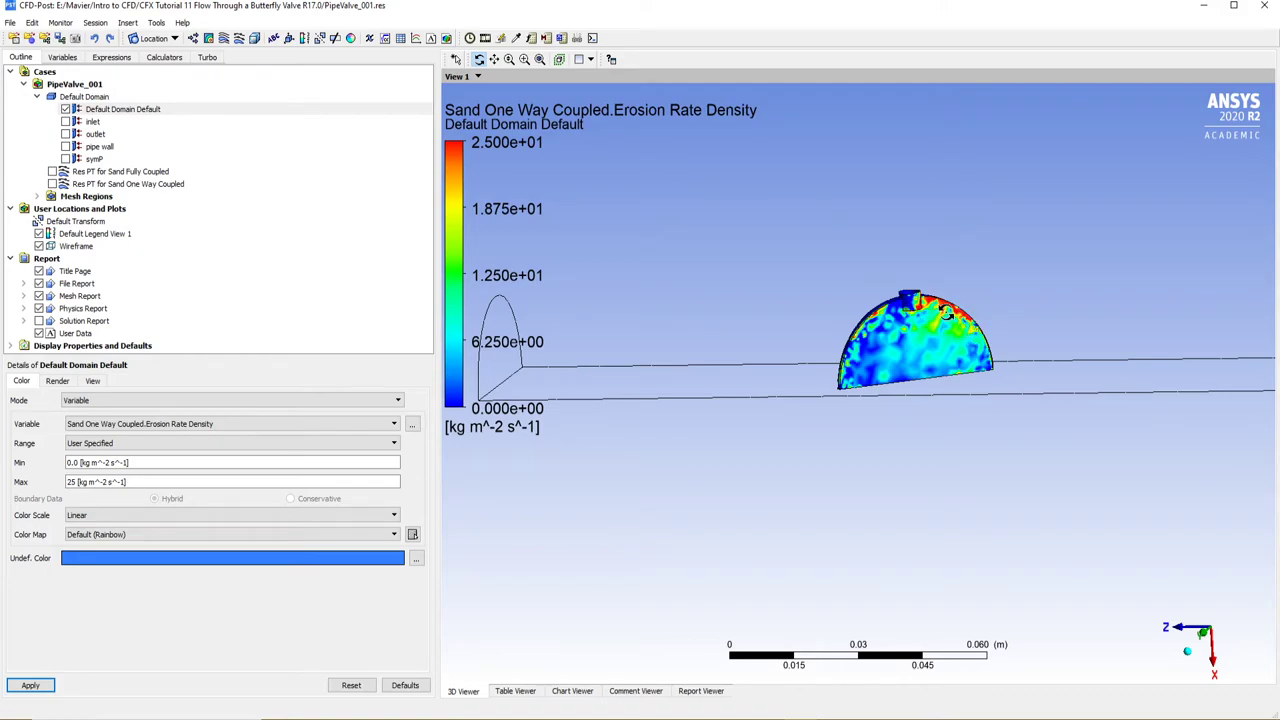
mouse_move(921, 357)
mouse_down()
mouse_move(962, 341)
mouse_move(864, 381)
mouse_move(913, 366)
mouse_move(902, 374)
mouse_up()
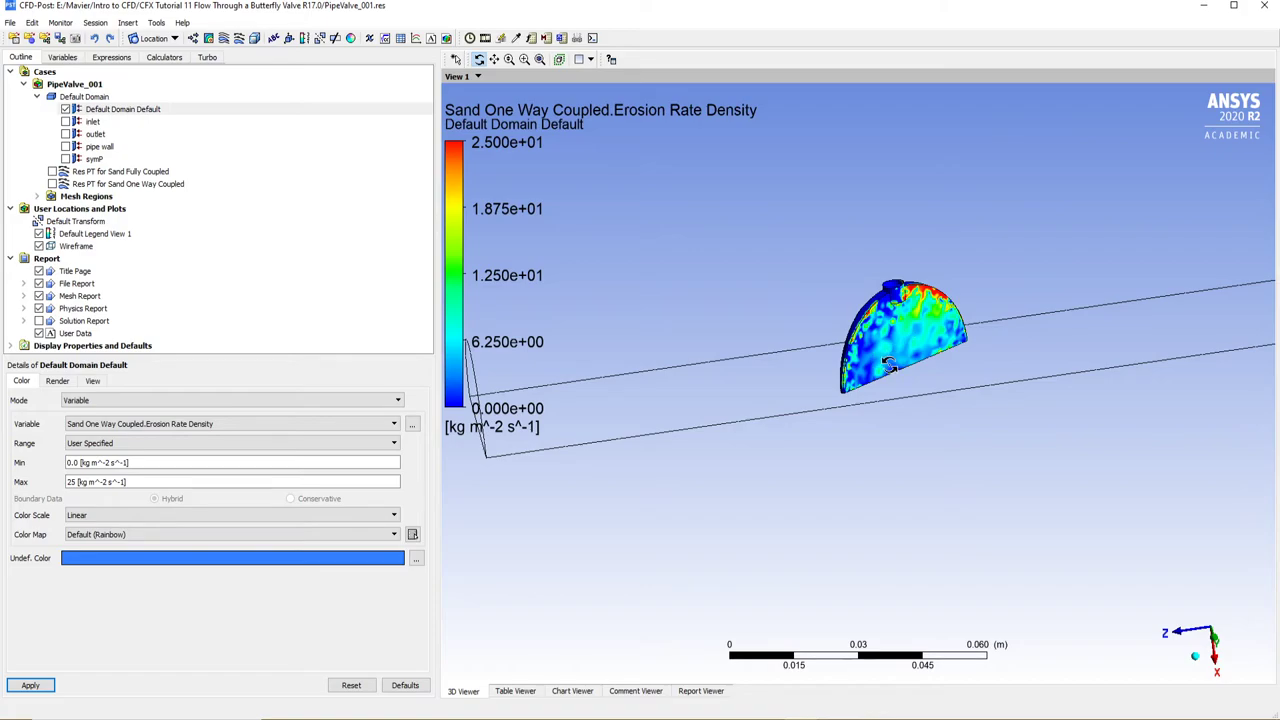
drag(888, 365, 848, 370)
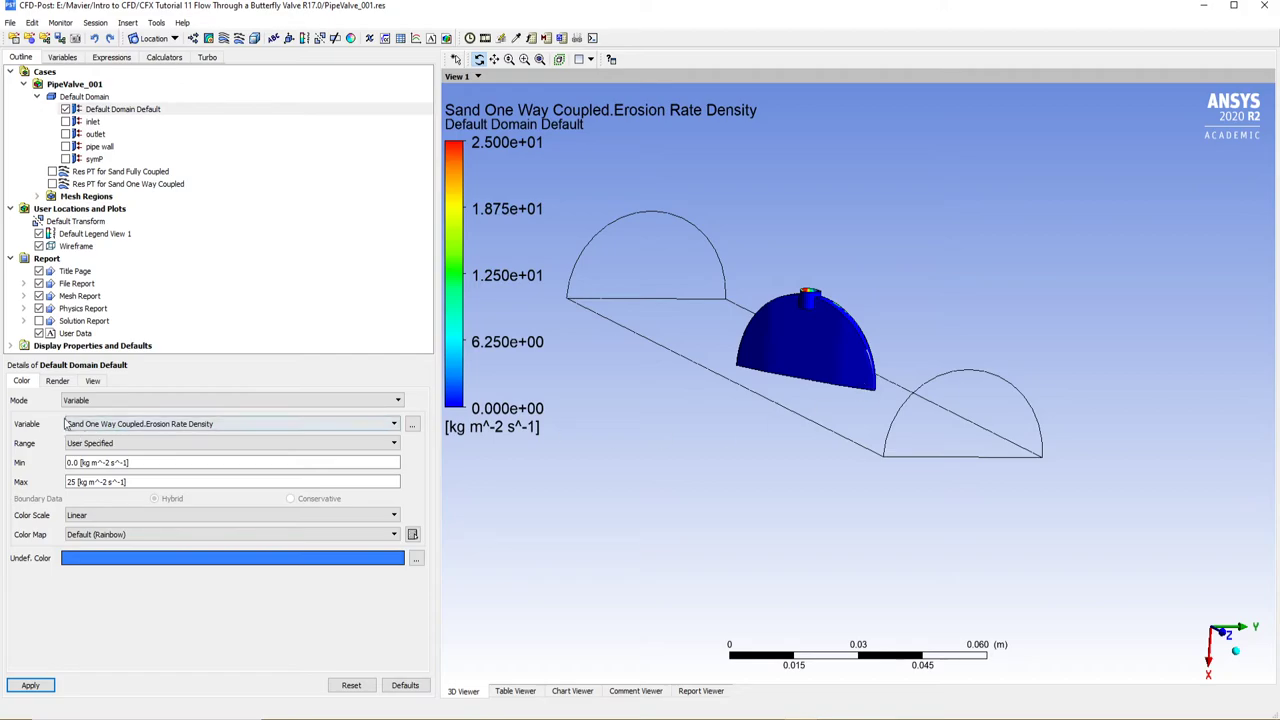
click(57, 382)
click(30, 477)
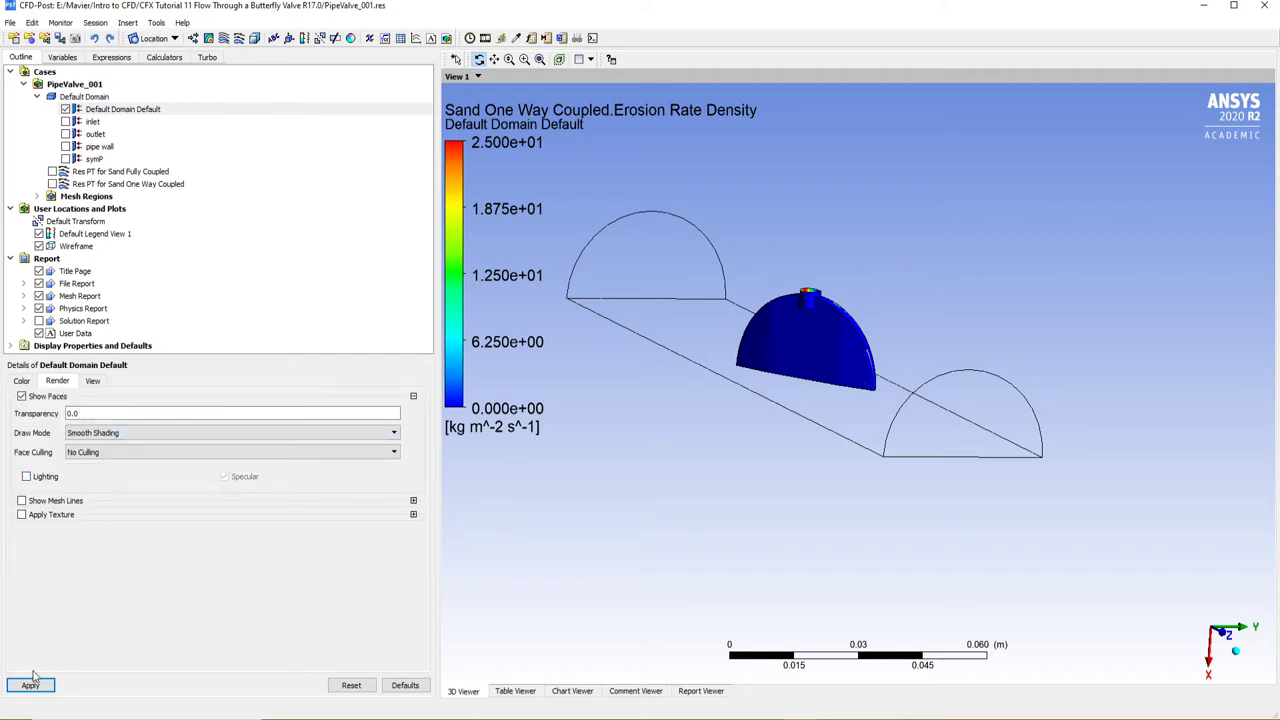
click(30, 685)
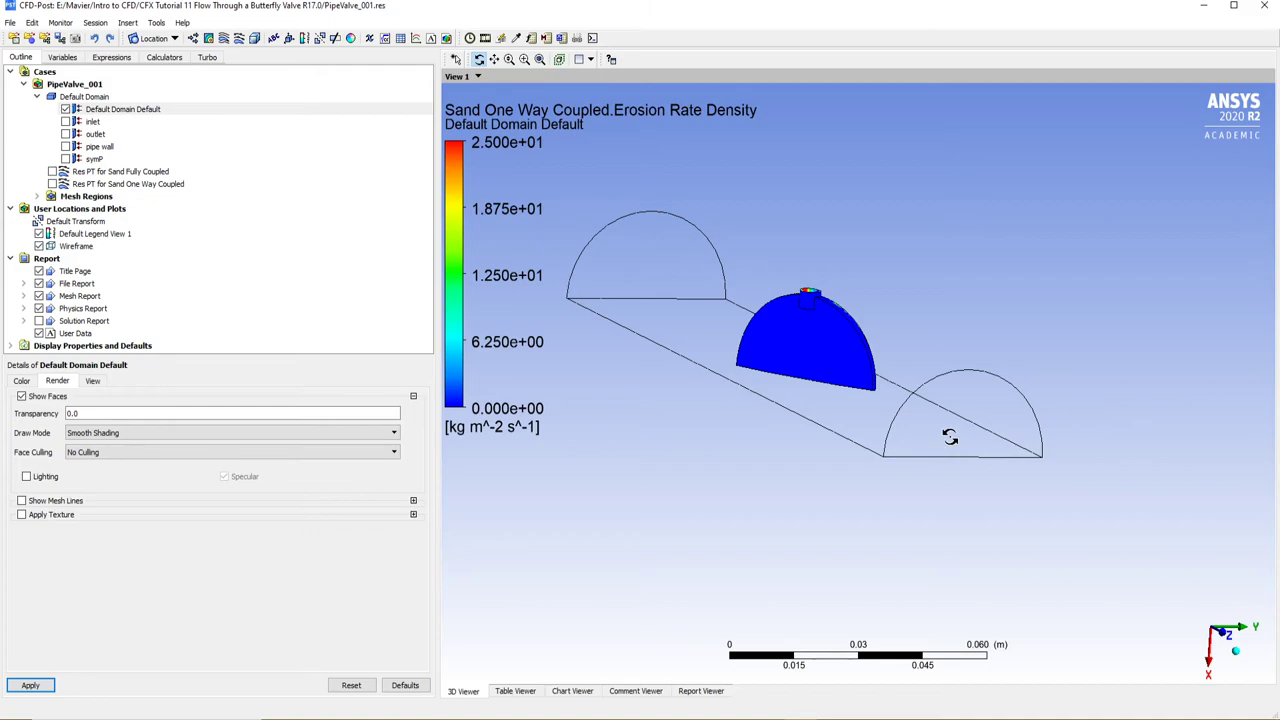
Step: Examine the erosion rate density on the valve surfaces with the whole pipe outline in view
drag(930, 438, 853, 425)
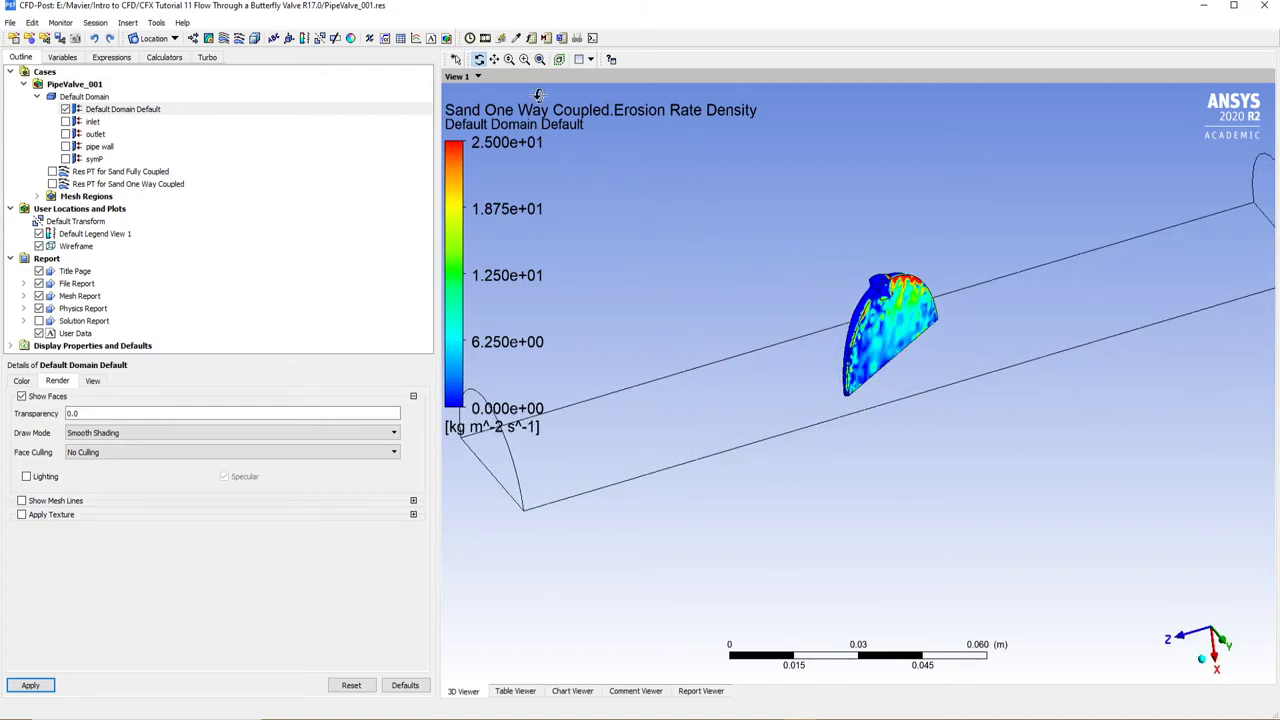
click(494, 59)
drag(870, 380, 809, 451)
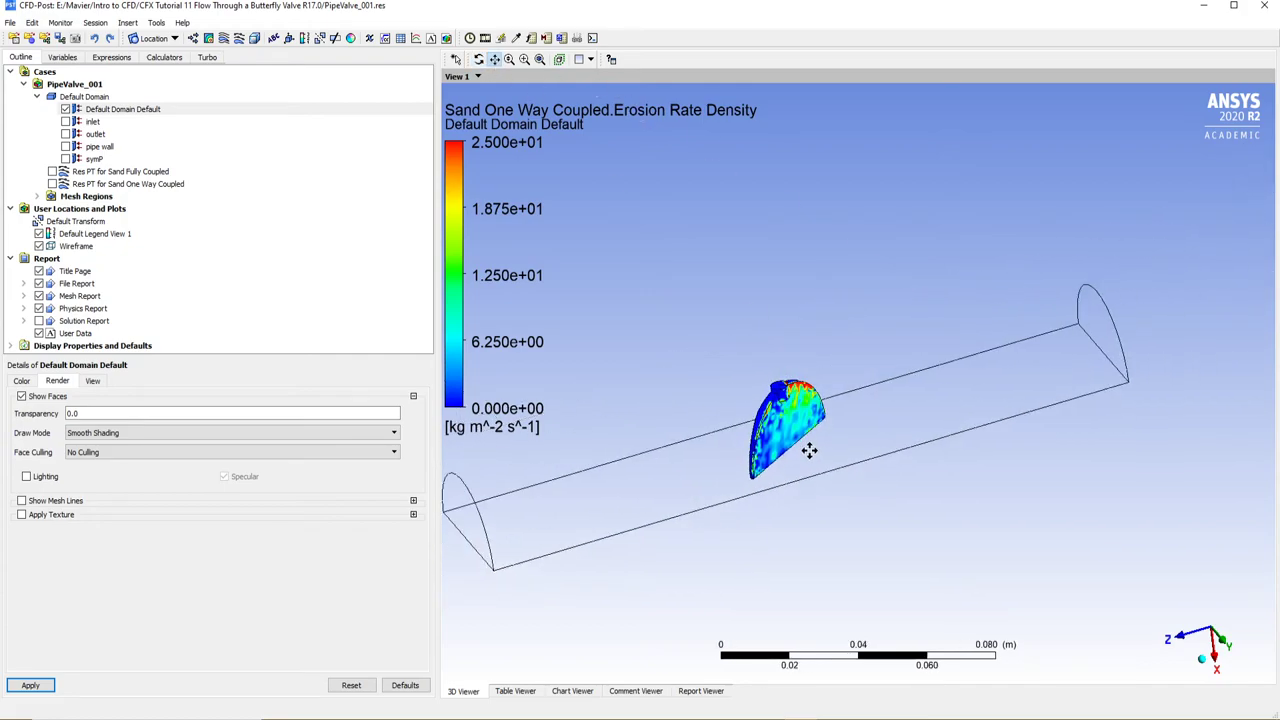
scroll(828, 431, down, 1)
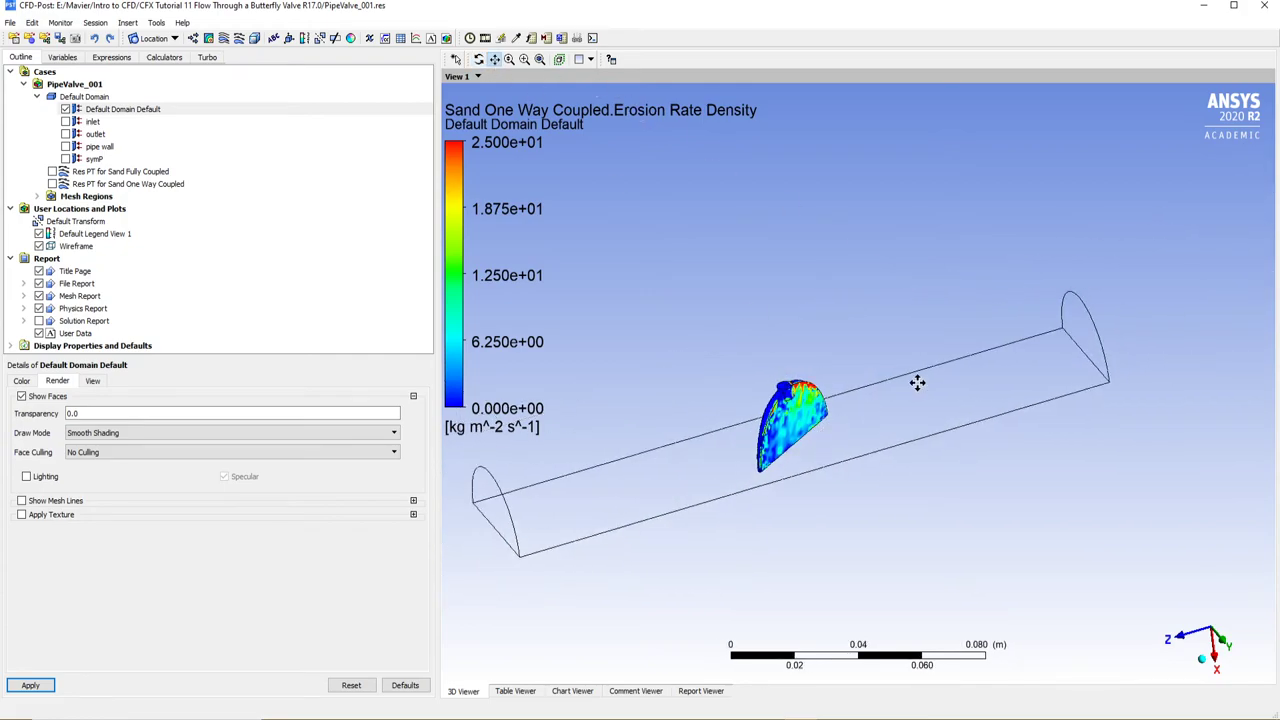
drag(805, 413, 908, 363)
middle_drag(868, 386, 991, 423)
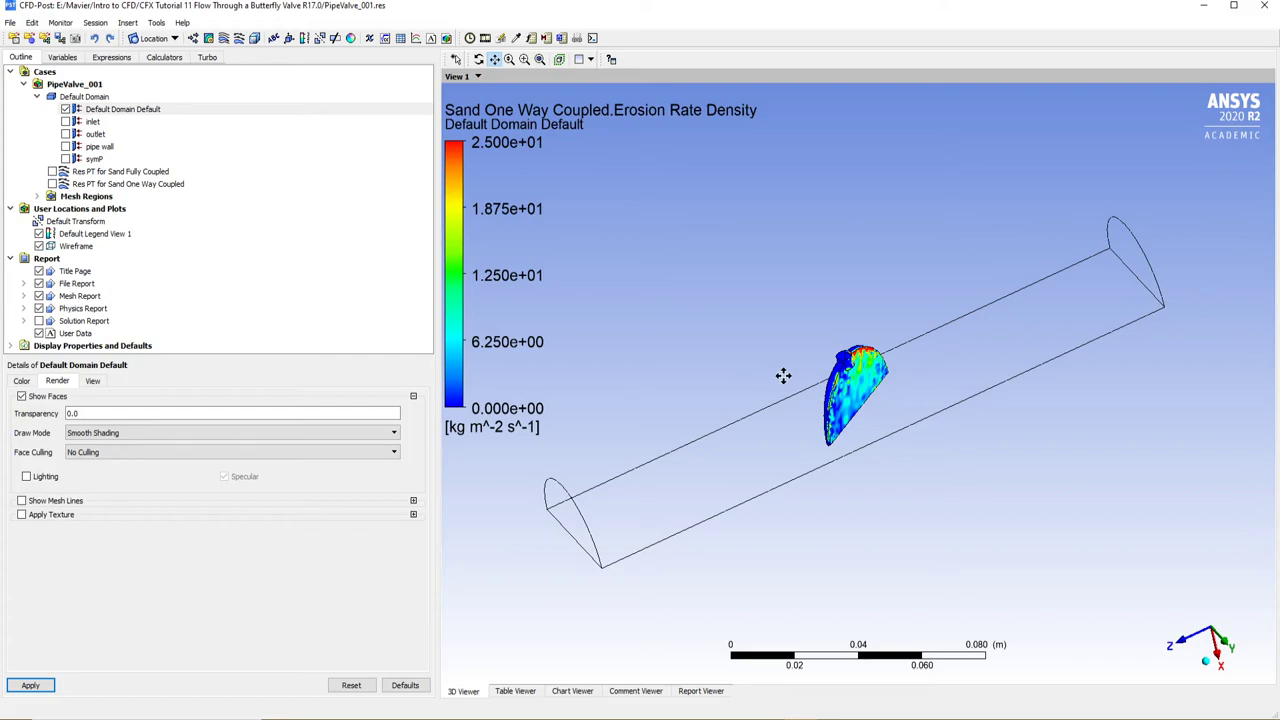
Step: Hide the Default Domain Default boundary and set the pipe wall's colouring to the variable Sand One Way Coupled.Erosion Rate Density
click(66, 109)
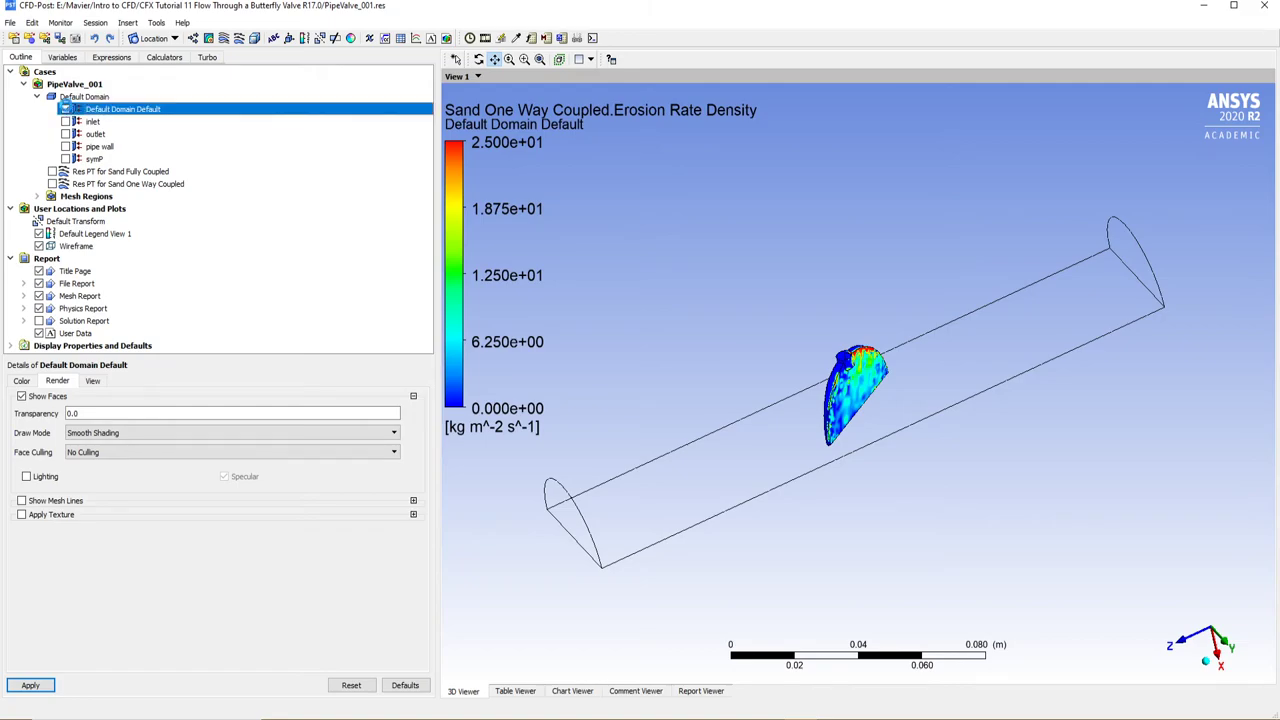
click(92, 146)
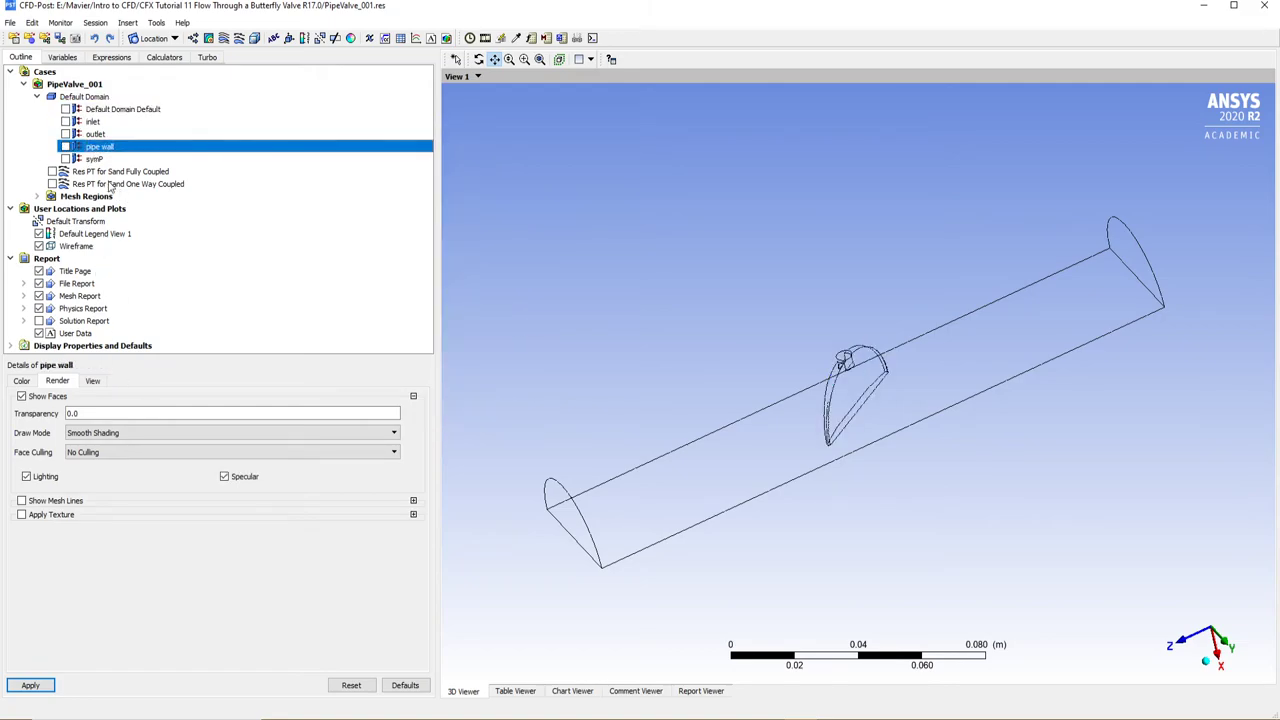
click(22, 381)
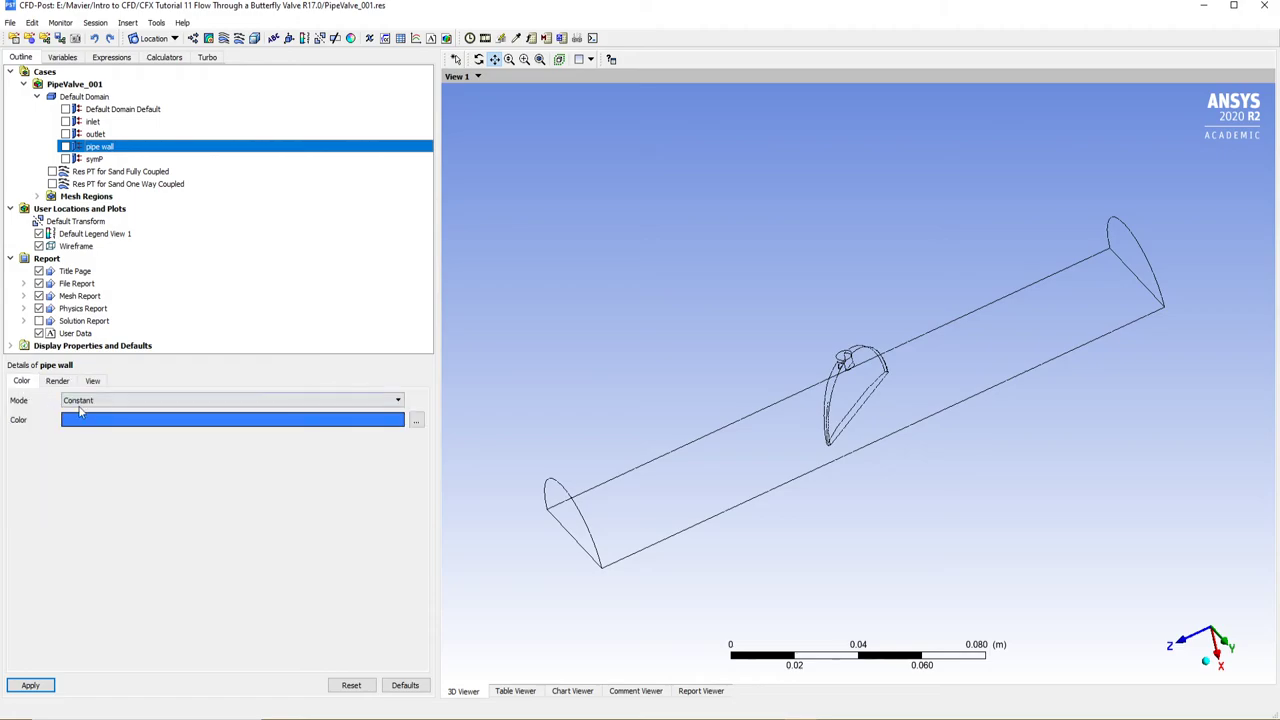
click(85, 401)
click(100, 427)
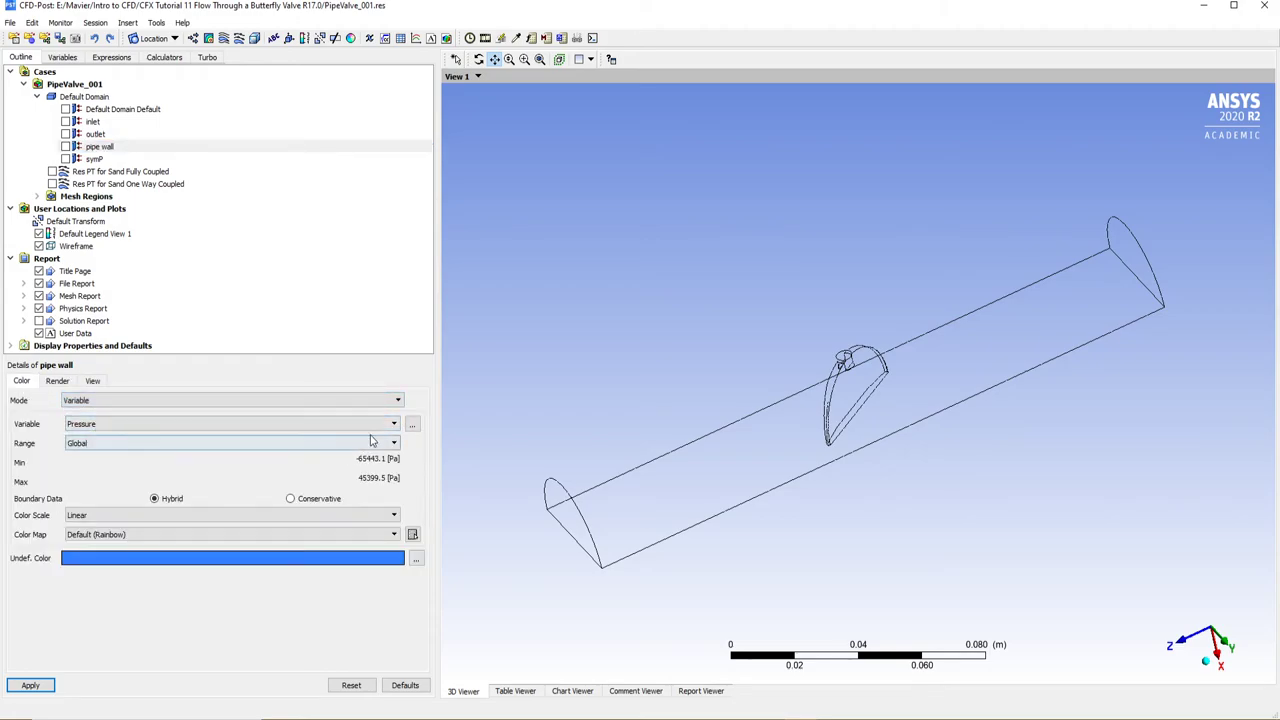
click(411, 424)
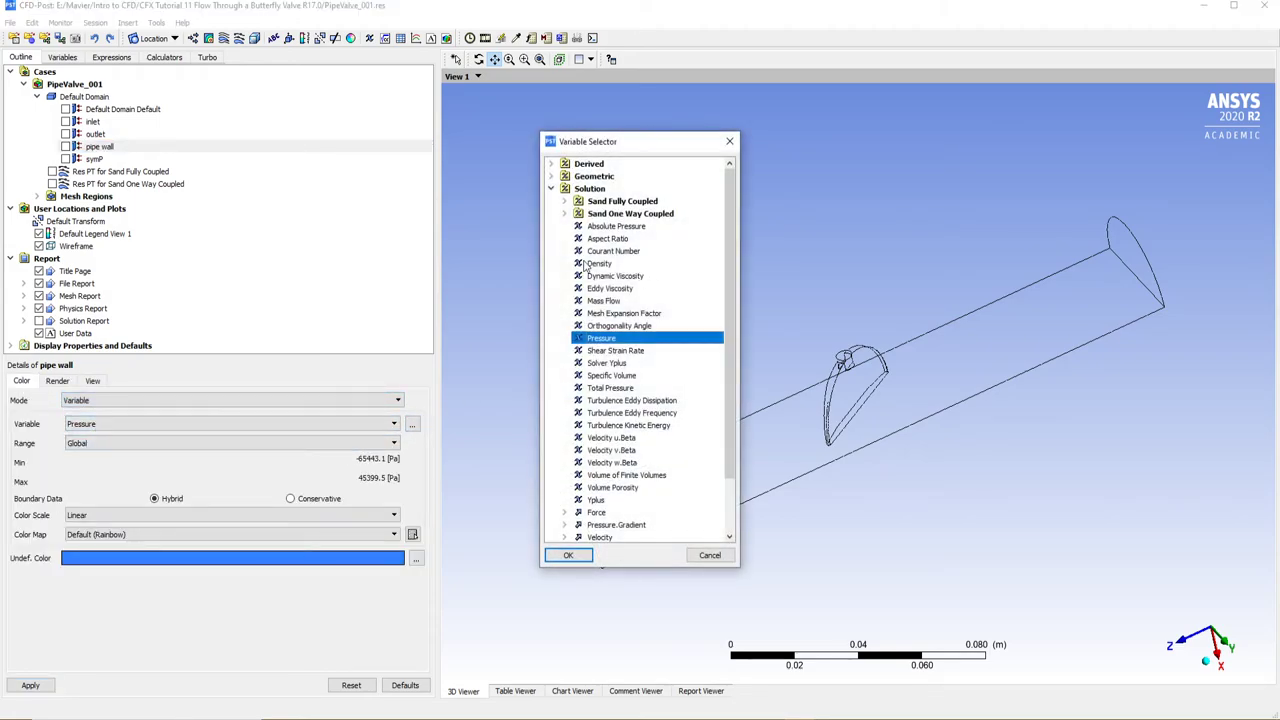
click(564, 215)
drag(739, 305, 930, 305)
click(710, 239)
click(568, 555)
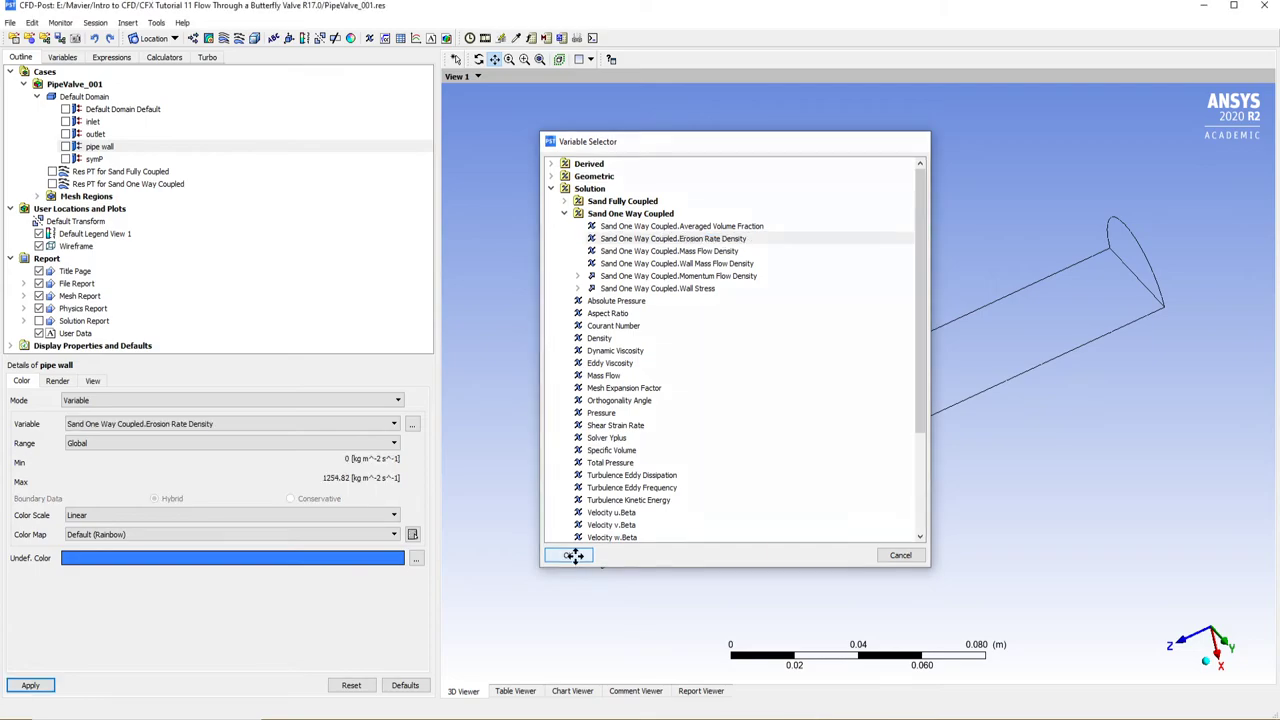
Step: Display the pipe wall with a User Specified colour range up to 25 kg m^-2 s^-1 and lighting turned off
click(236, 445)
click(95, 478)
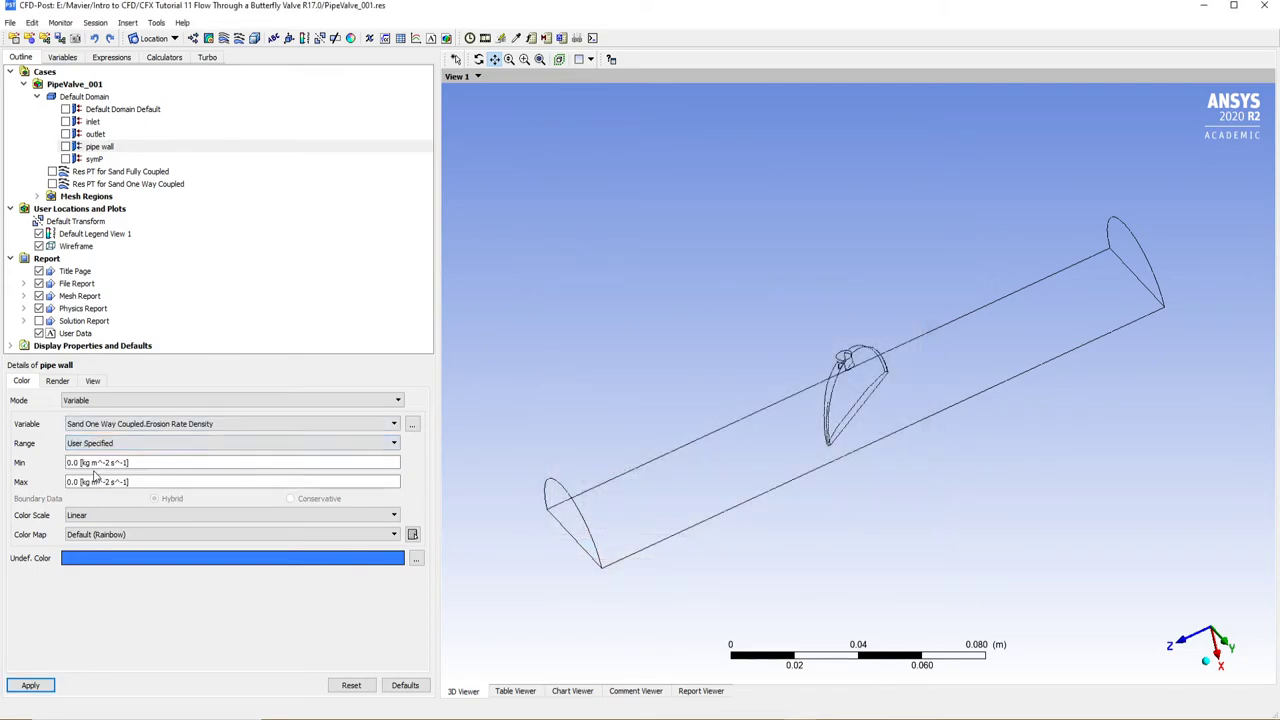
click(90, 484)
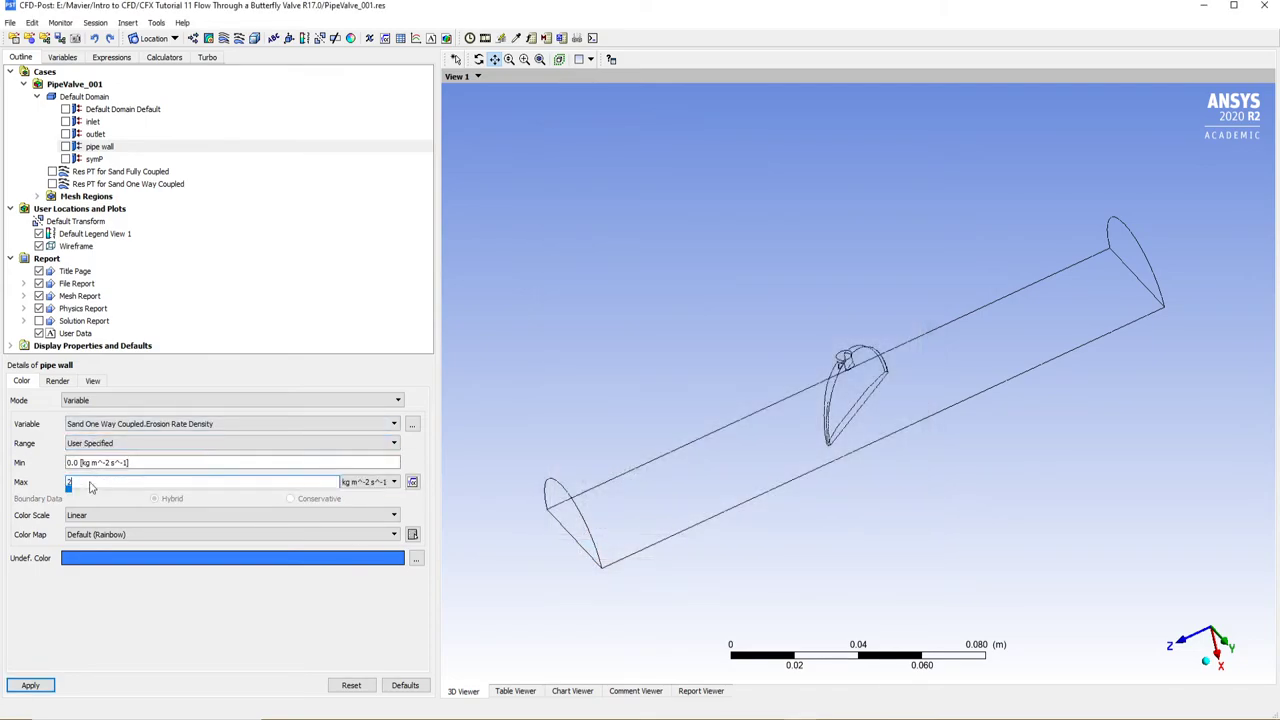
click(52, 384)
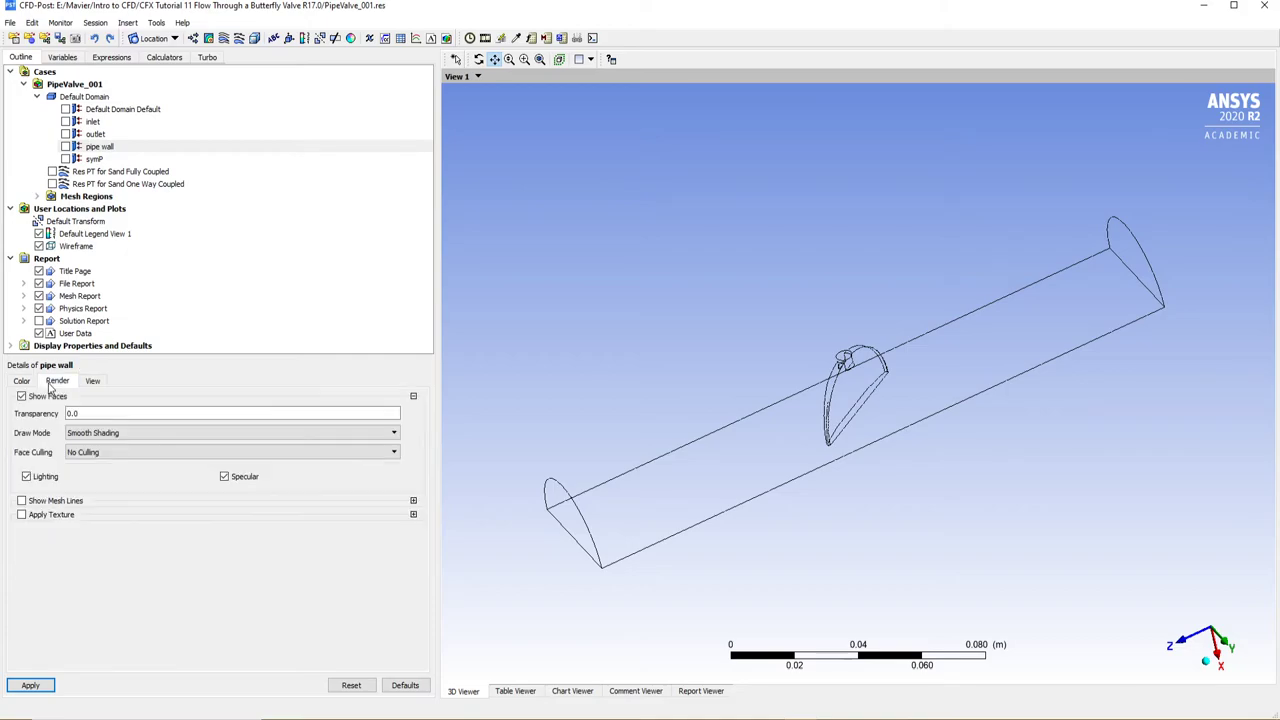
click(26, 477)
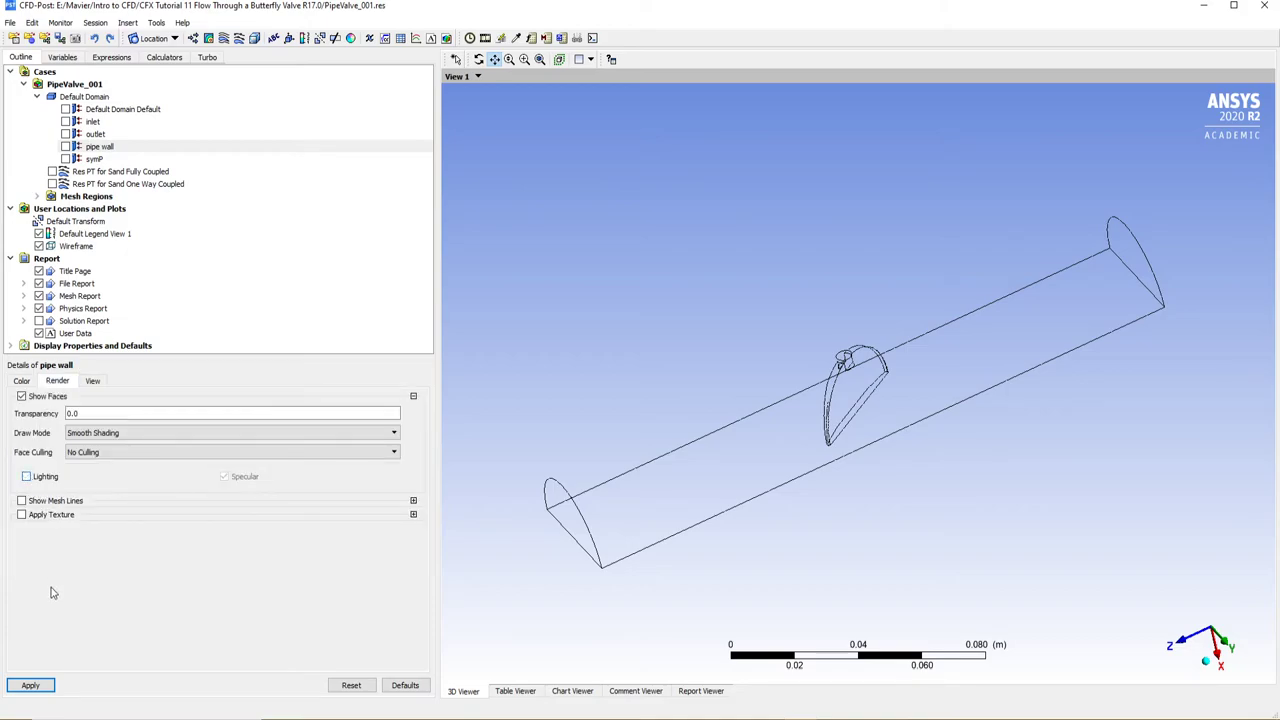
click(31, 685)
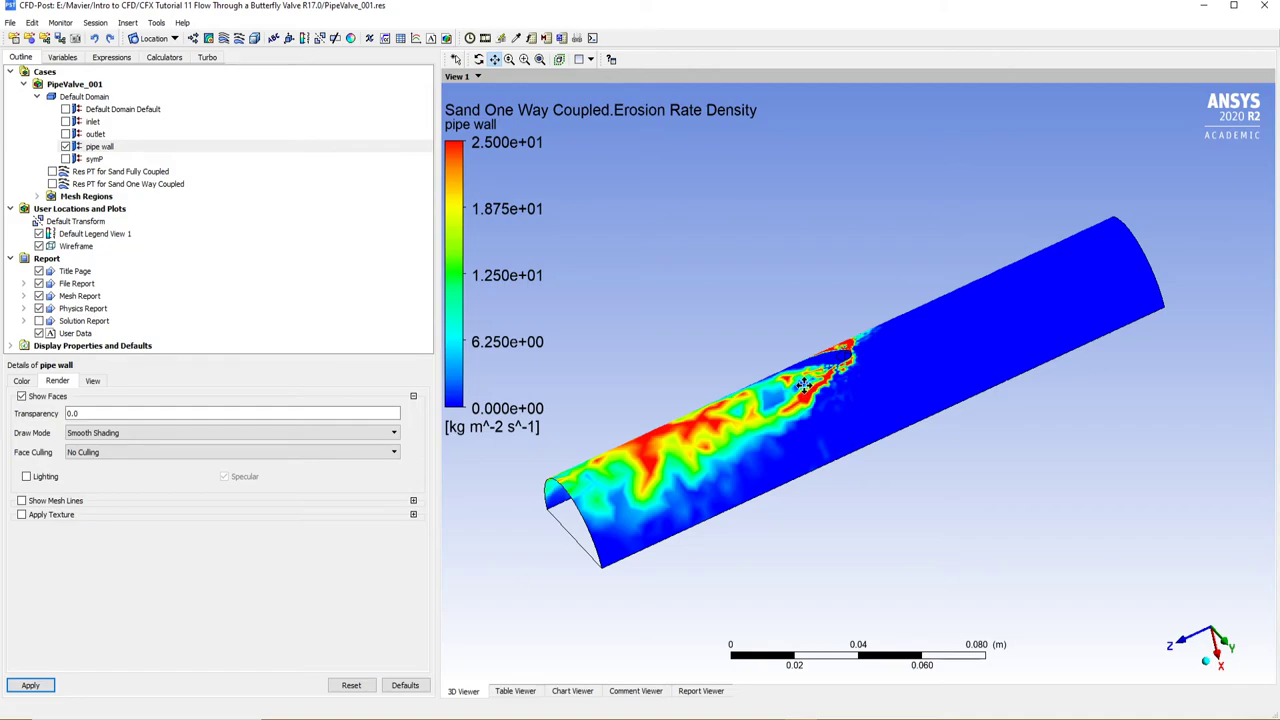
Step: Examine the erosion rate density on the pipe wall around and downstream of the valve from several angles
middle_drag(820, 425, 855, 470)
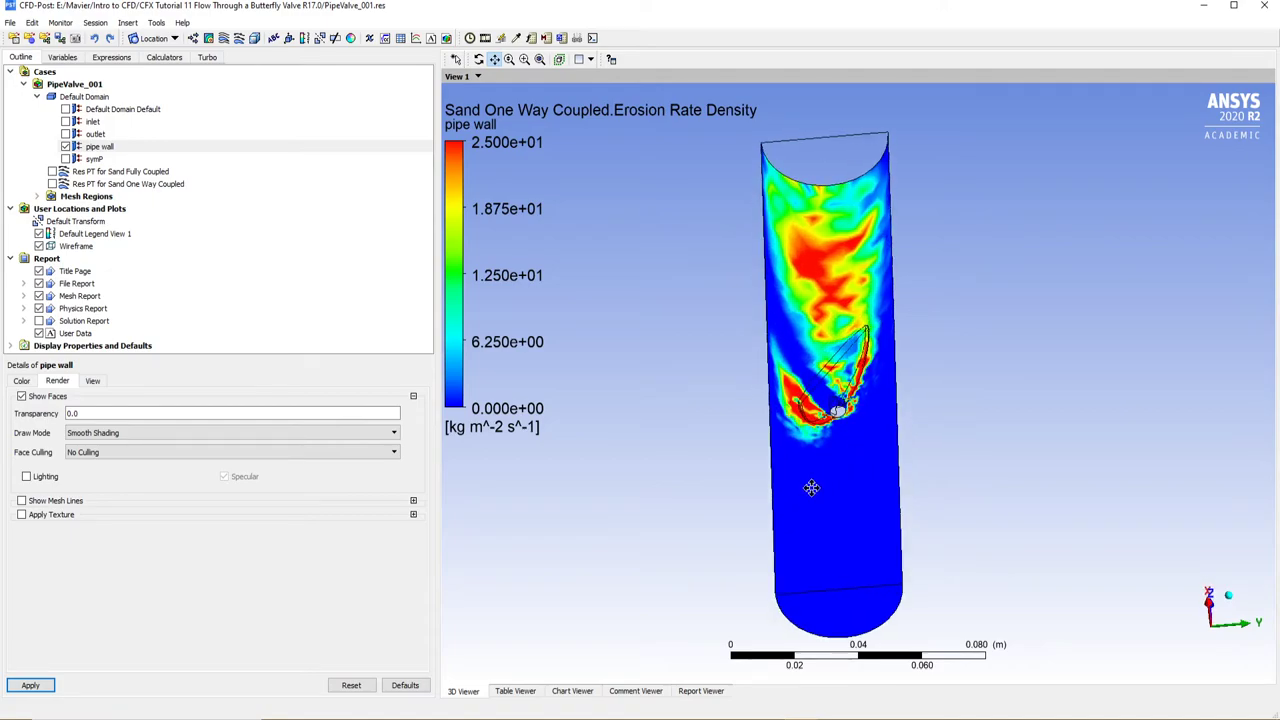
middle_drag(822, 418, 832, 441)
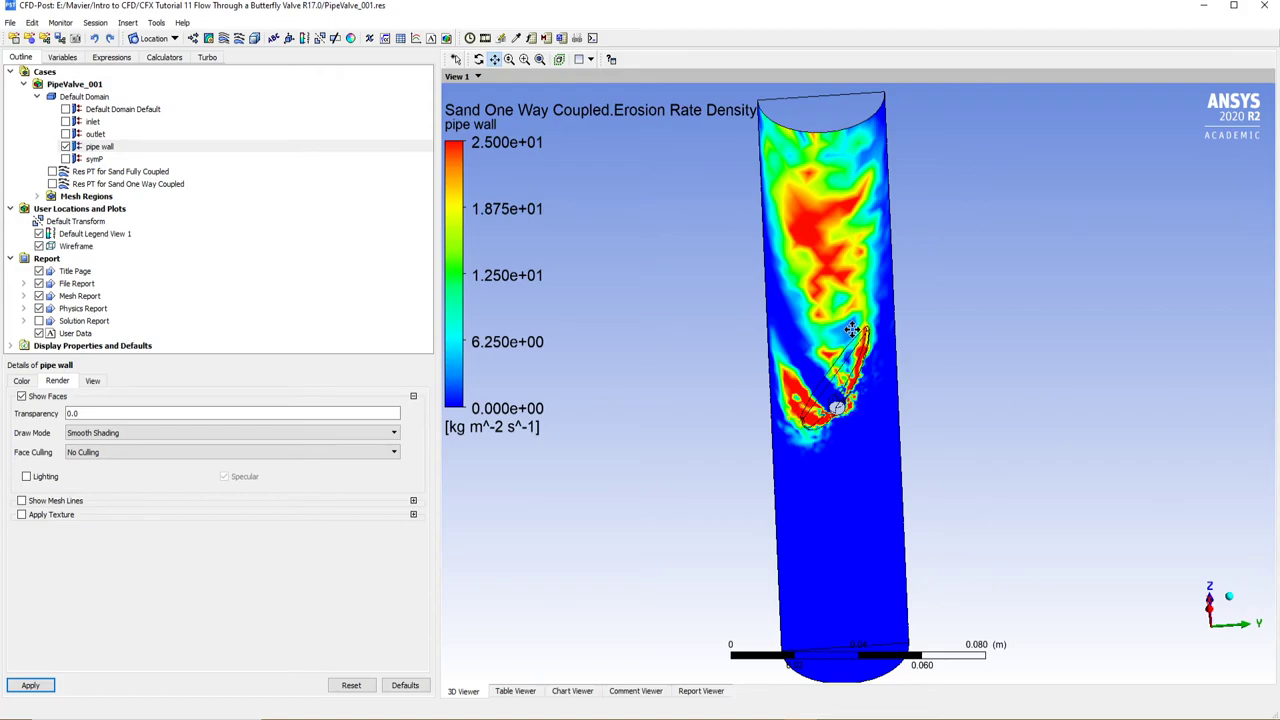
middle_drag(838, 427, 835, 411)
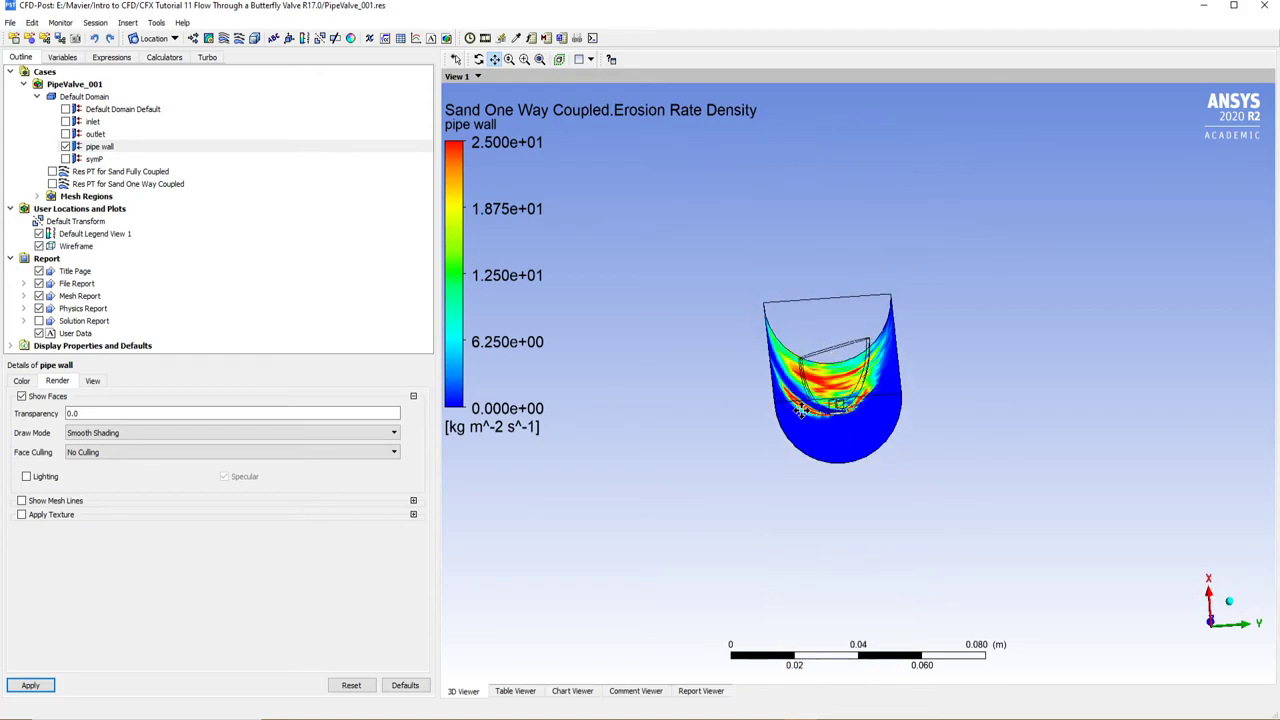
middle_drag(833, 403, 826, 398)
scroll(826, 398, up, 5)
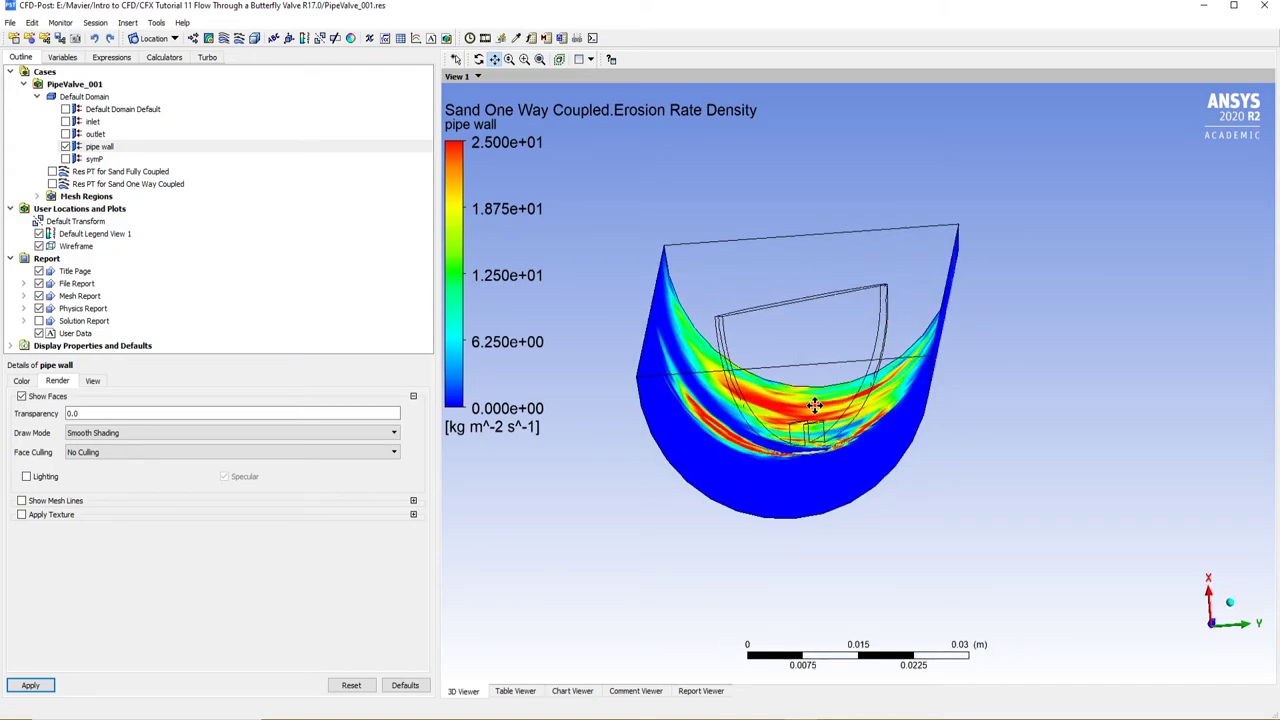
Step: Compare the erosion on the Default Domain Default valve surfaces with the pipe wall, and examine the wall from several angles with the valve hidden
click(64, 109)
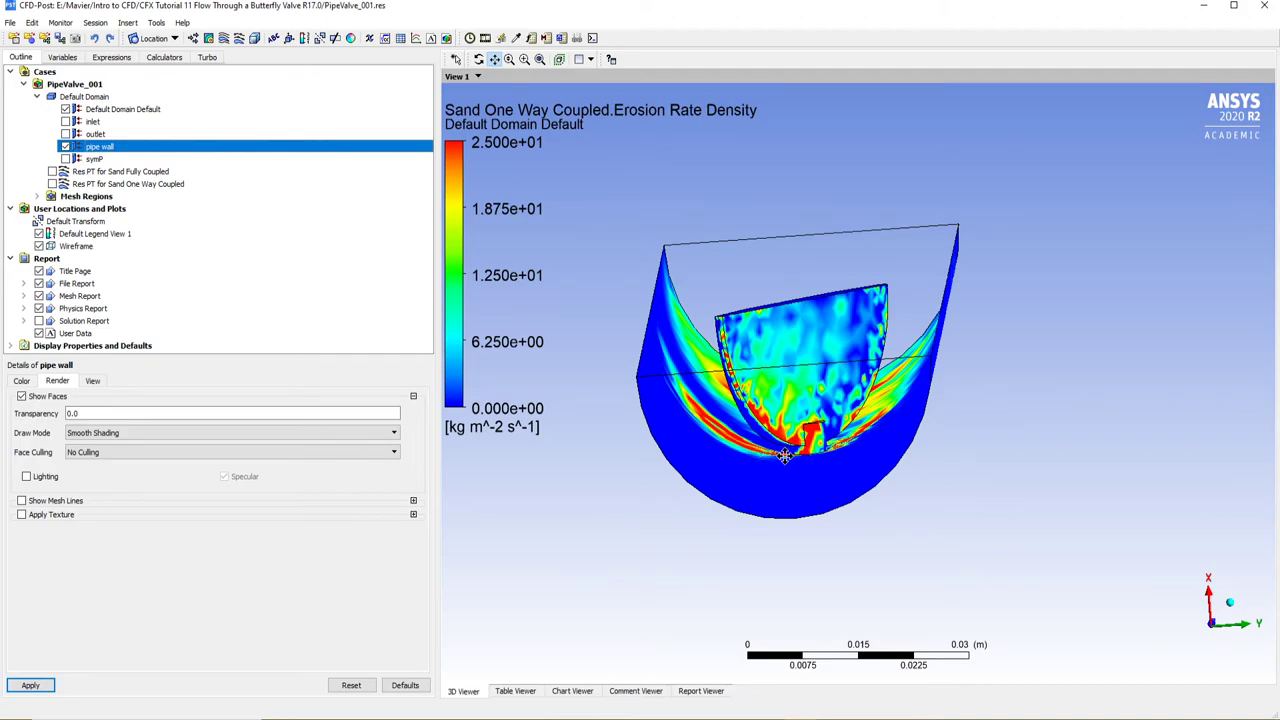
drag(782, 456, 794, 461)
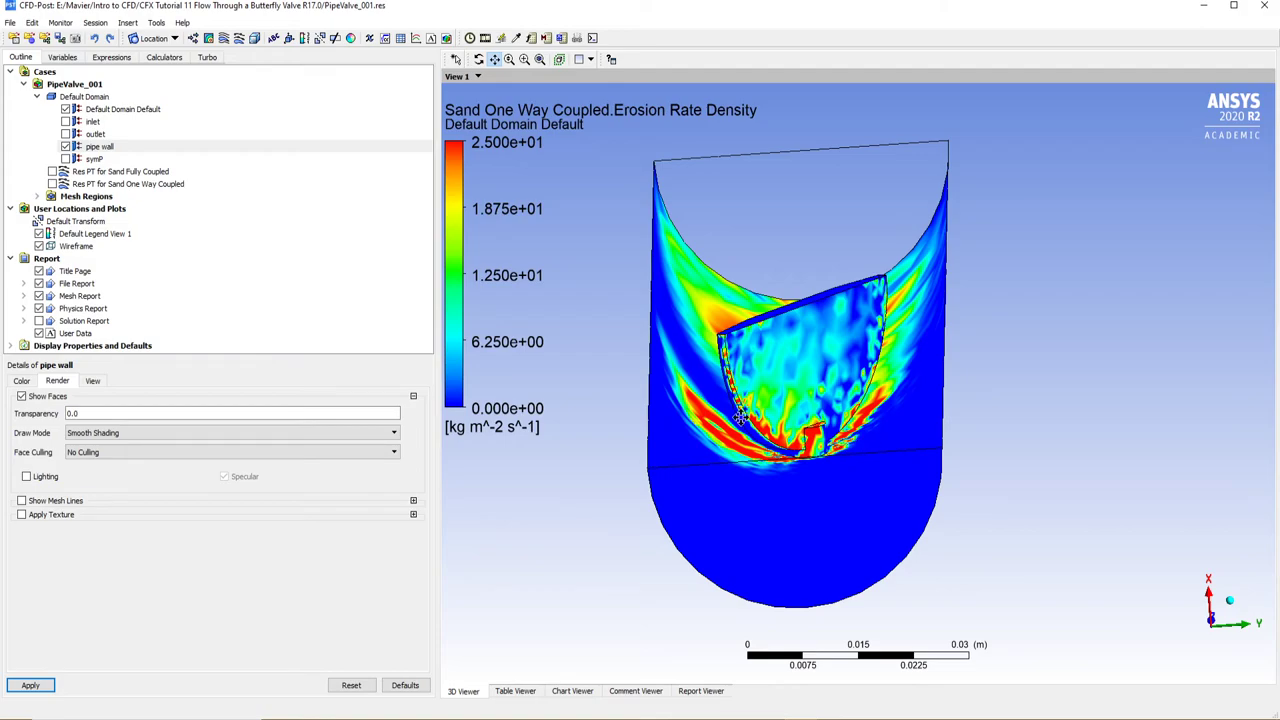
click(65, 109)
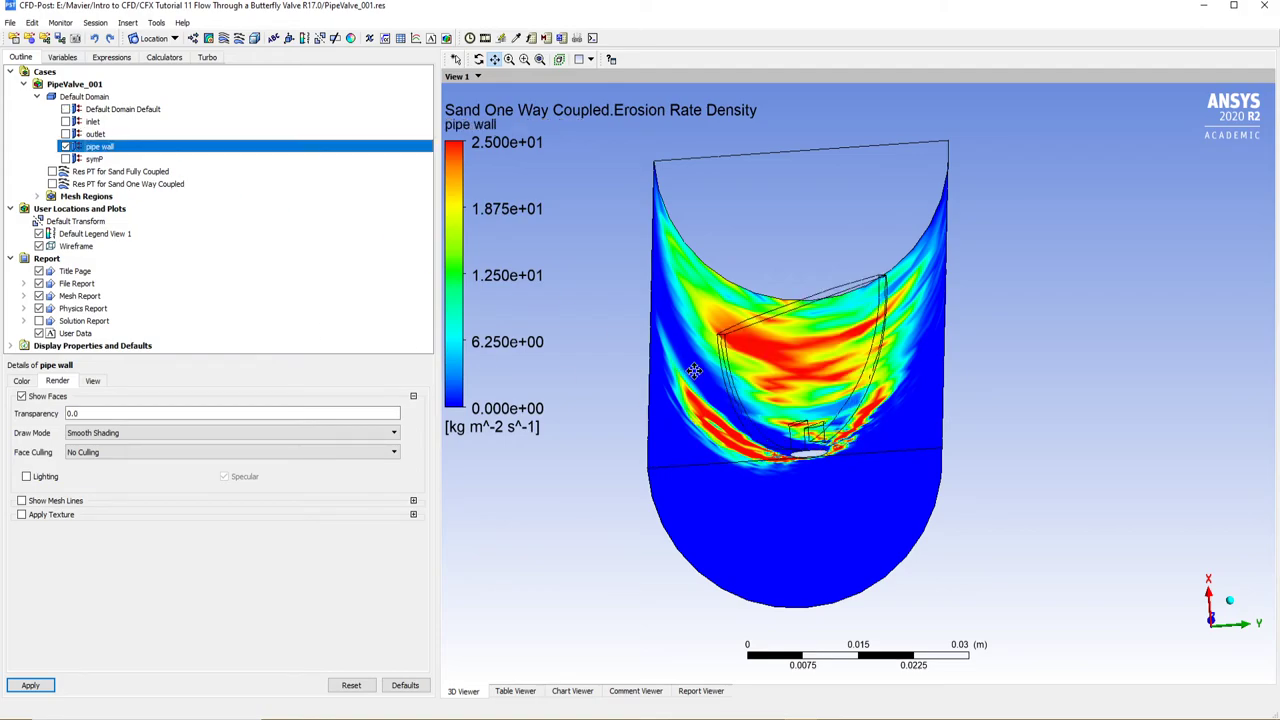
drag(823, 456, 833, 430)
middle_drag(833, 430, 908, 381)
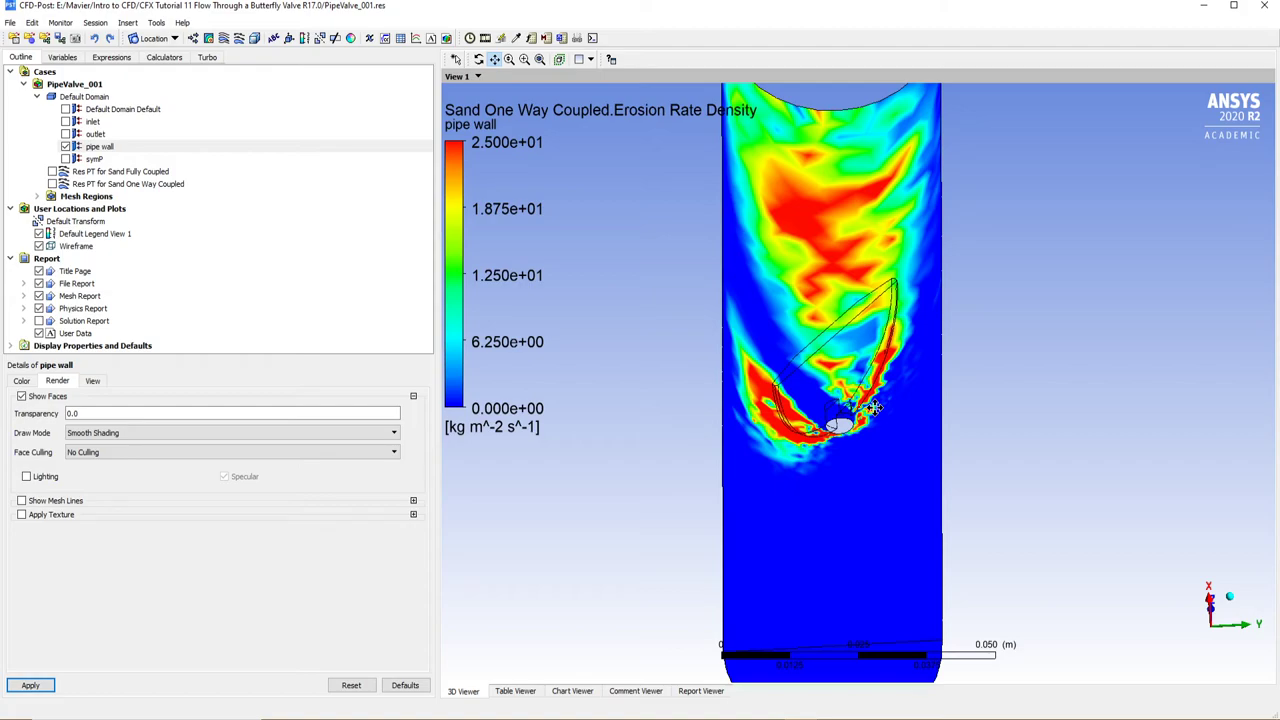
middle_drag(805, 434, 971, 343)
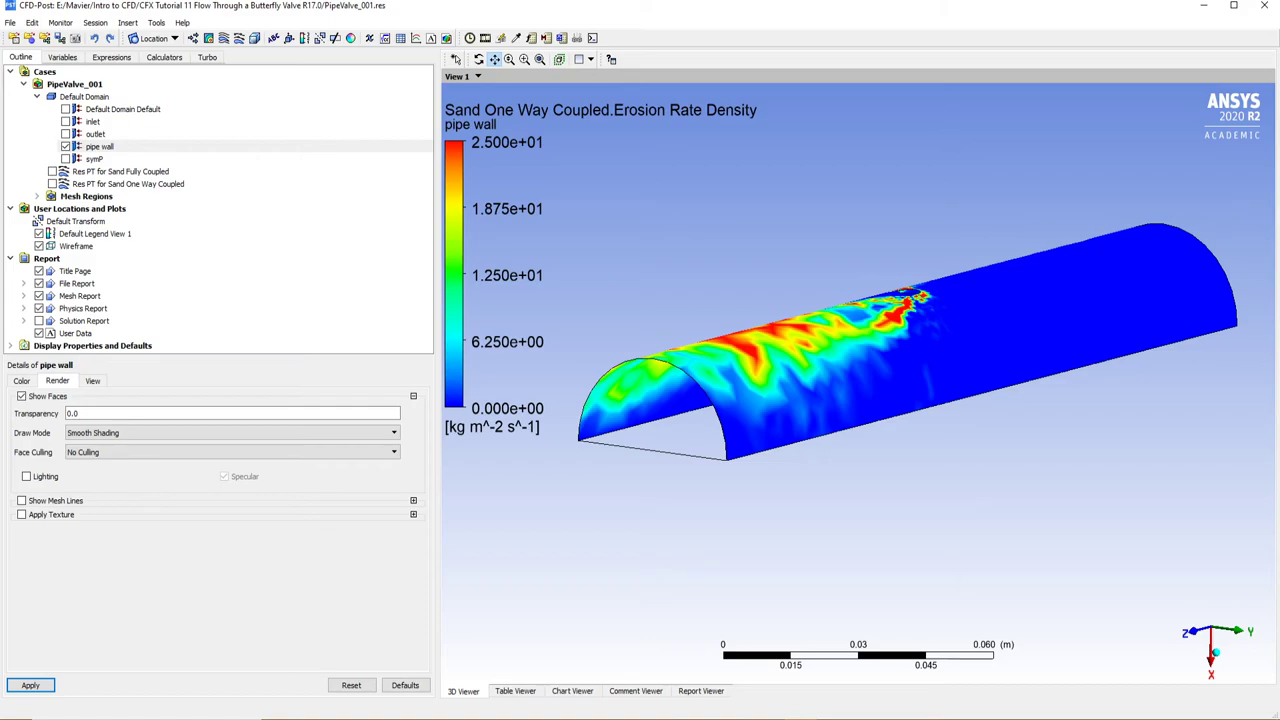
Step: Hide the pipe wall so only the wireframe of the pipe and valve is displayed
click(66, 150)
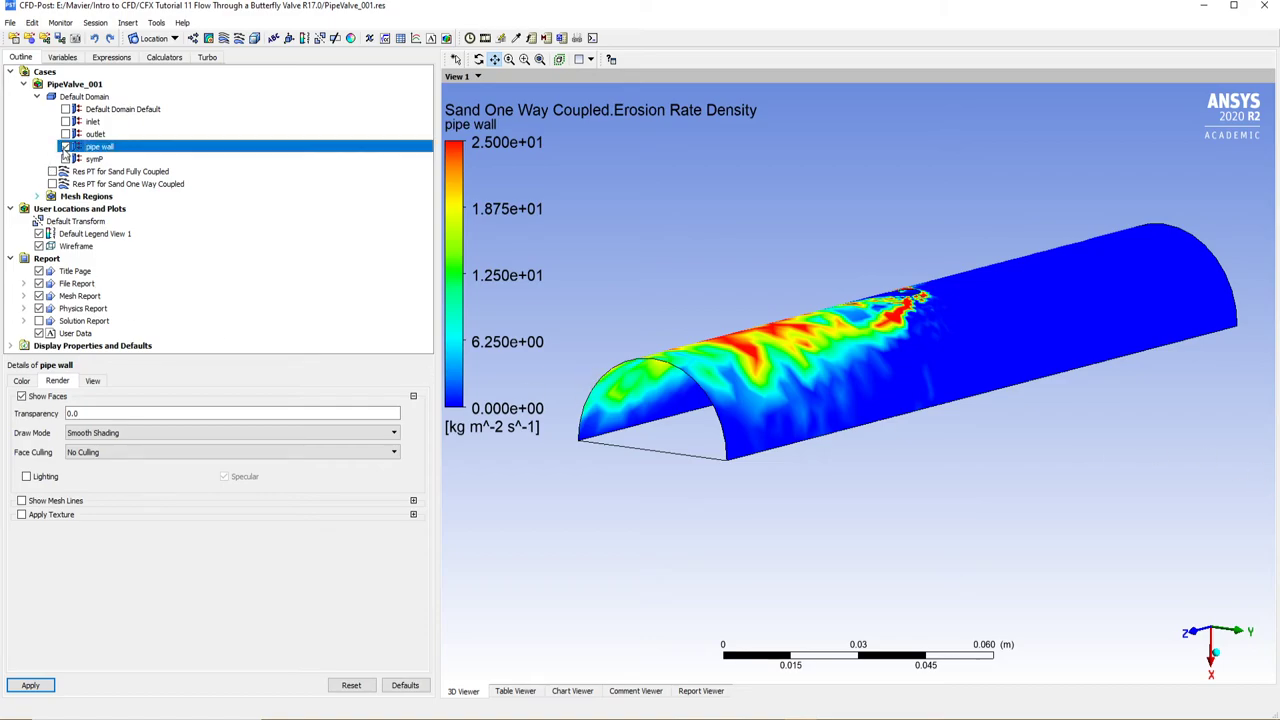
click(66, 147)
drag(808, 406, 809, 434)
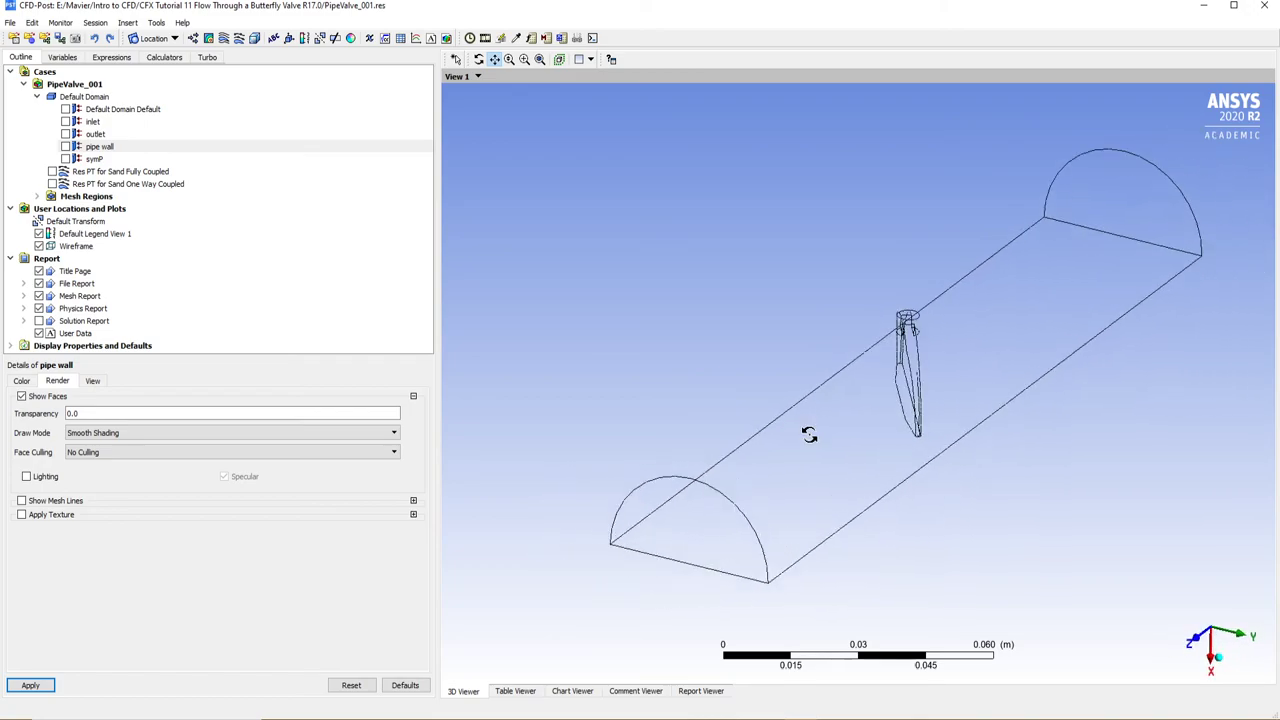
middle_drag(809, 434, 811, 443)
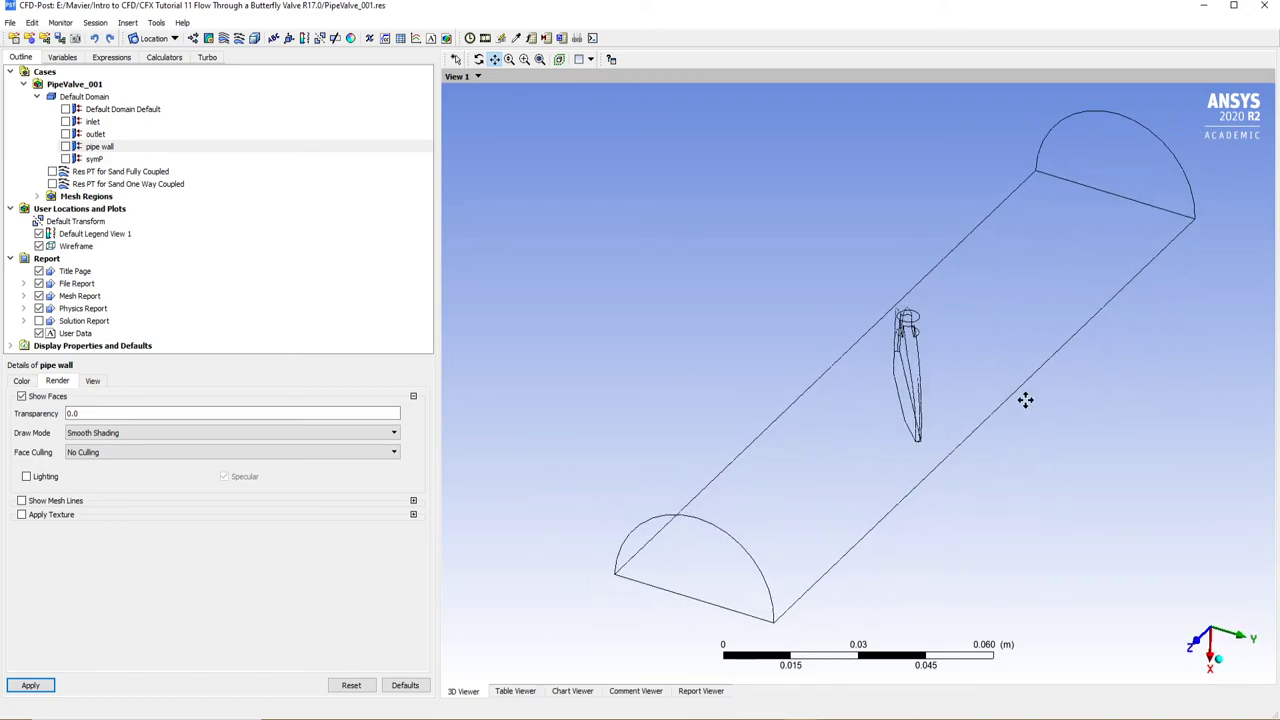
Step: Set Res PT for Sand Fully Coupled to 20 maximum tracks and colour it by the variable Sand Fully Coupled.Velocity w
click(139, 172)
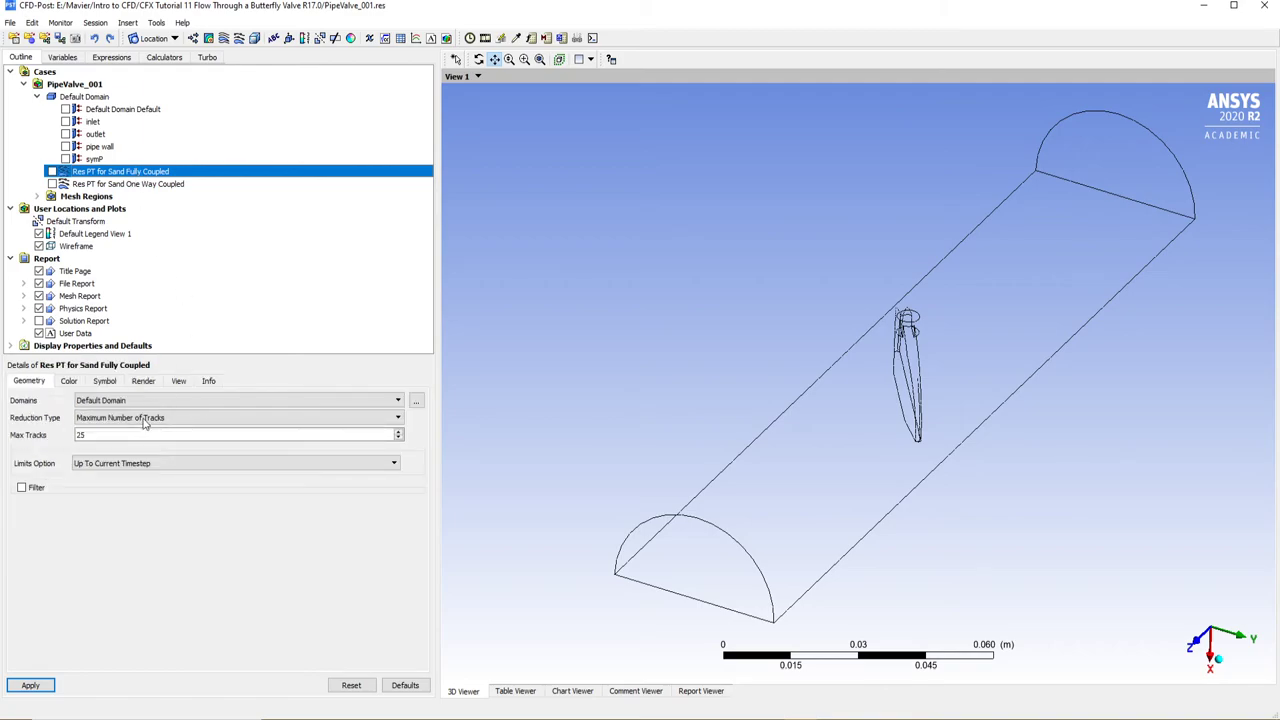
click(108, 434)
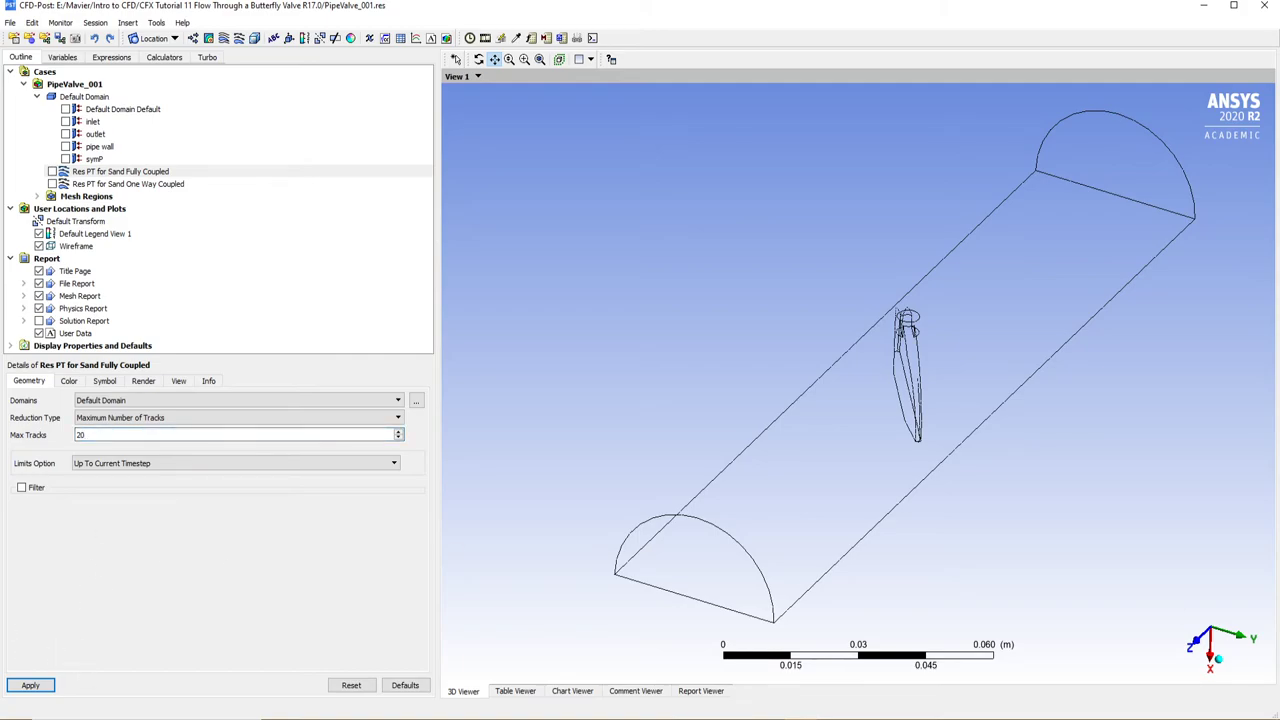
click(68, 382)
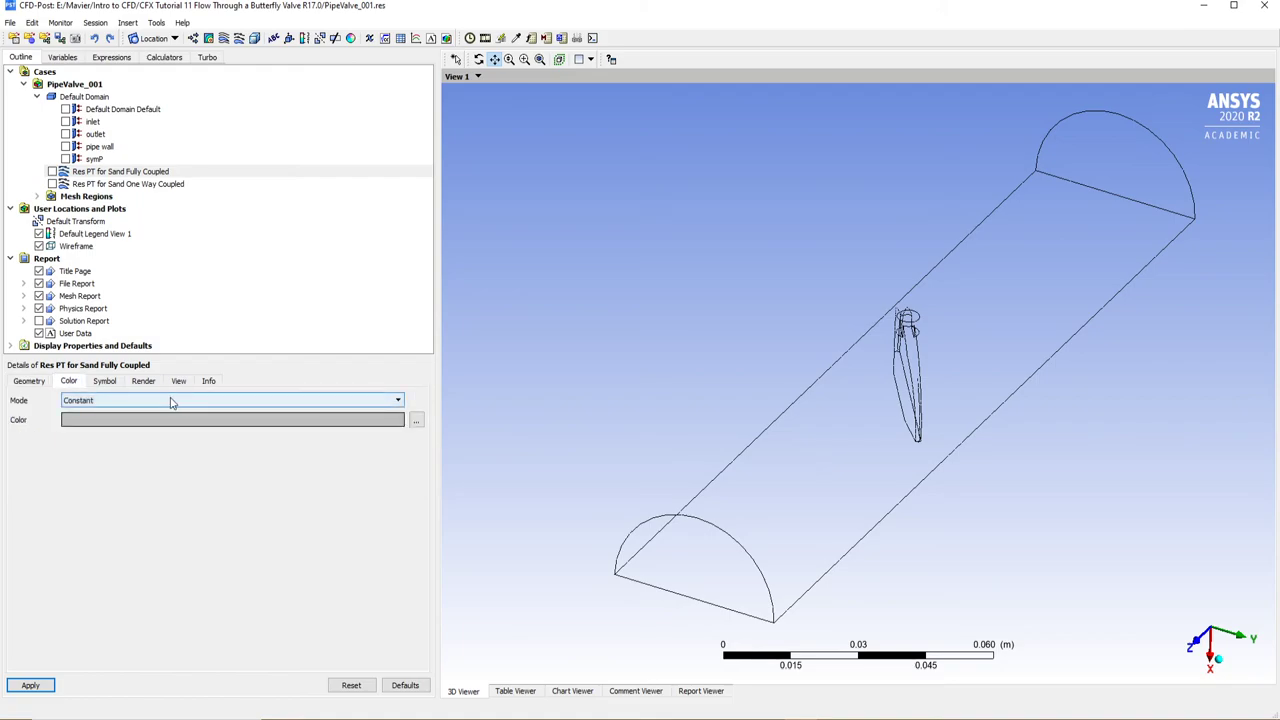
click(98, 401)
click(85, 423)
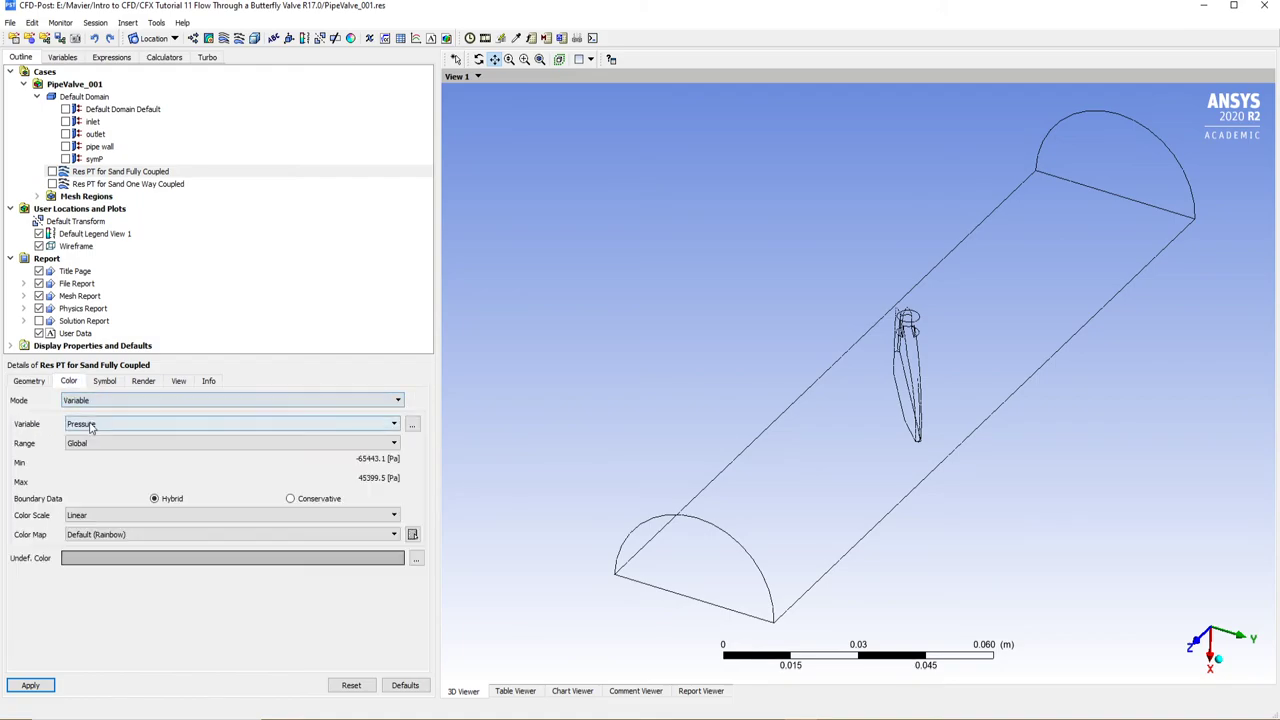
click(412, 426)
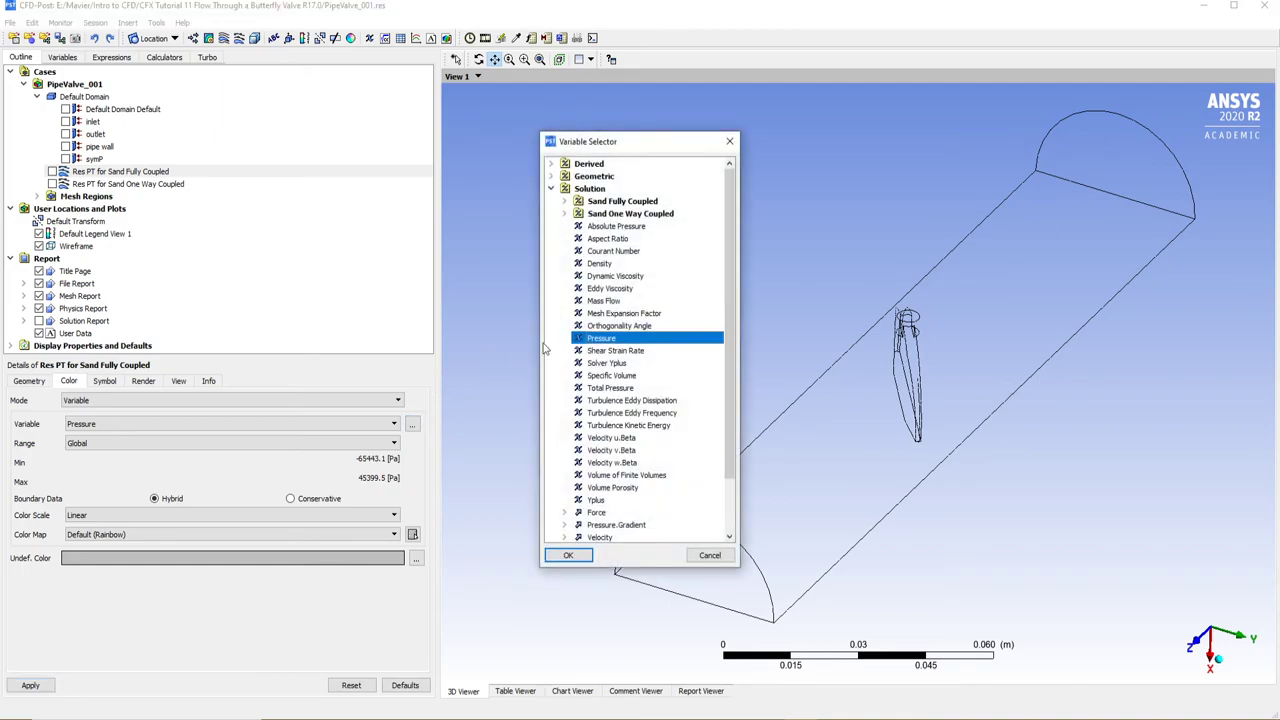
click(564, 202)
drag(743, 335, 914, 336)
click(577, 377)
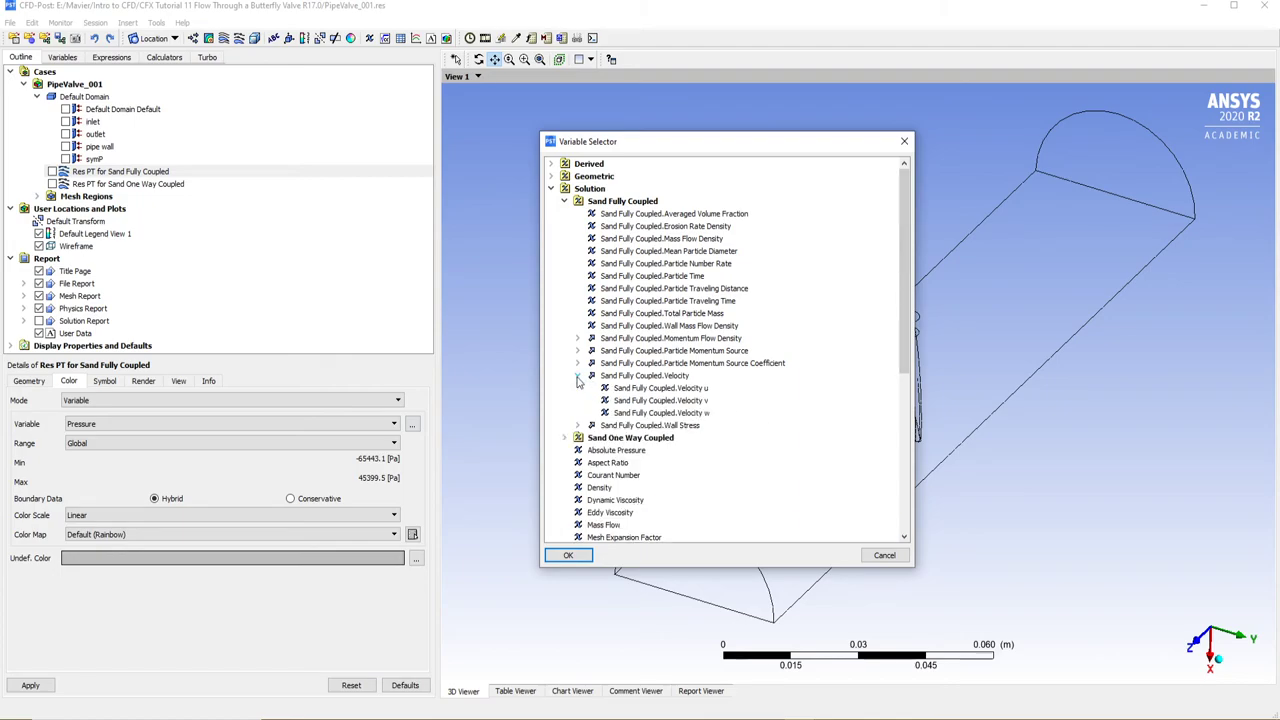
click(703, 416)
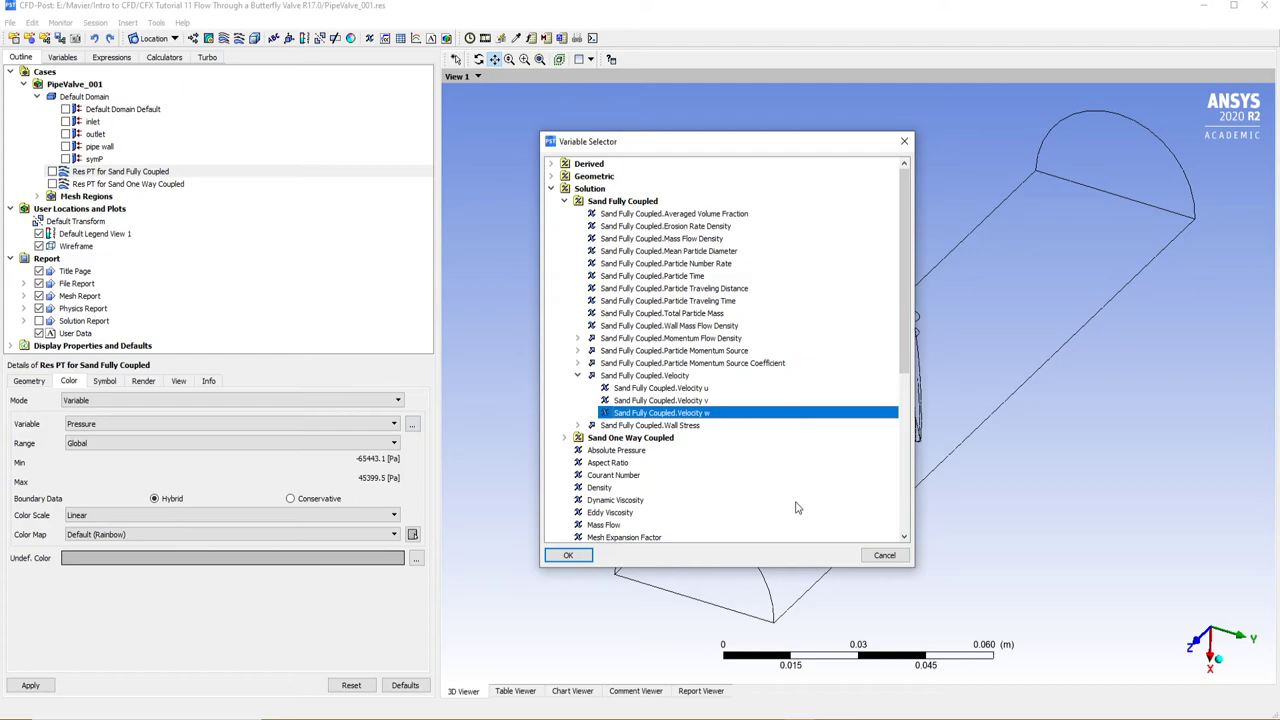
click(586, 557)
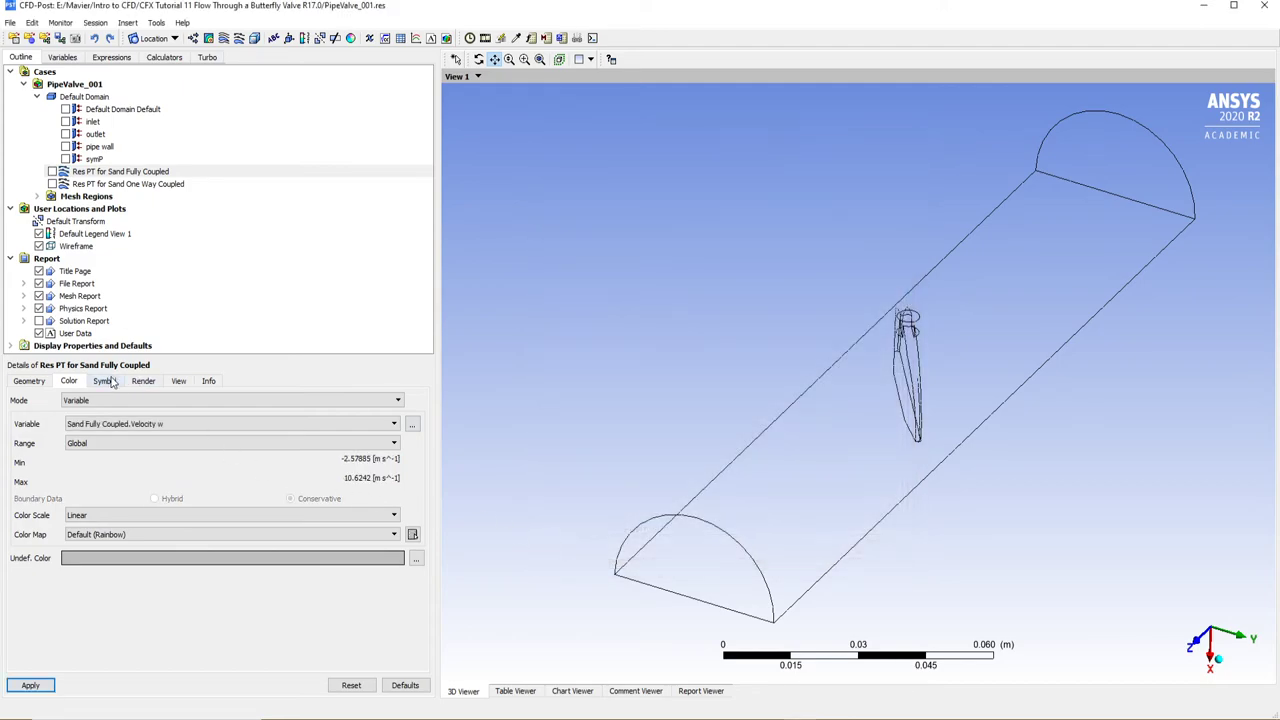
Step: Turn on symbols for the fully coupled sand tracks with maximum and minimum time 0 s and an interval of 0.07 s
click(107, 381)
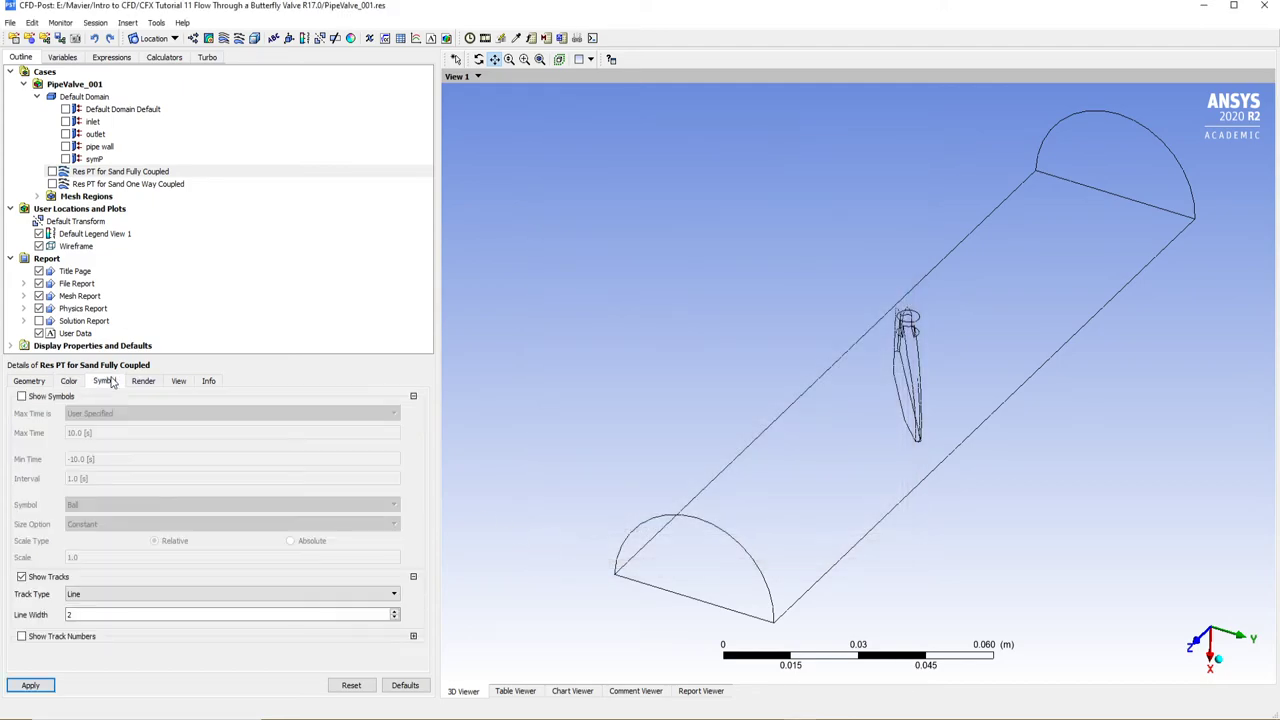
click(21, 397)
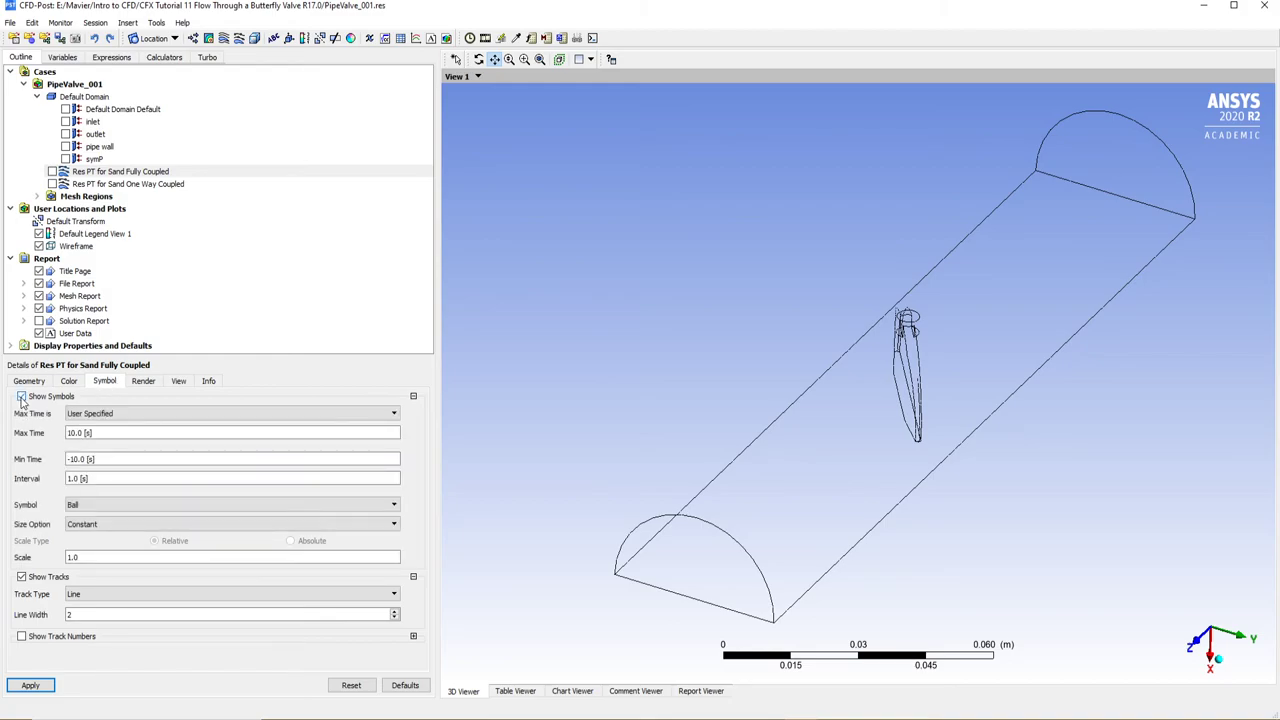
click(110, 436)
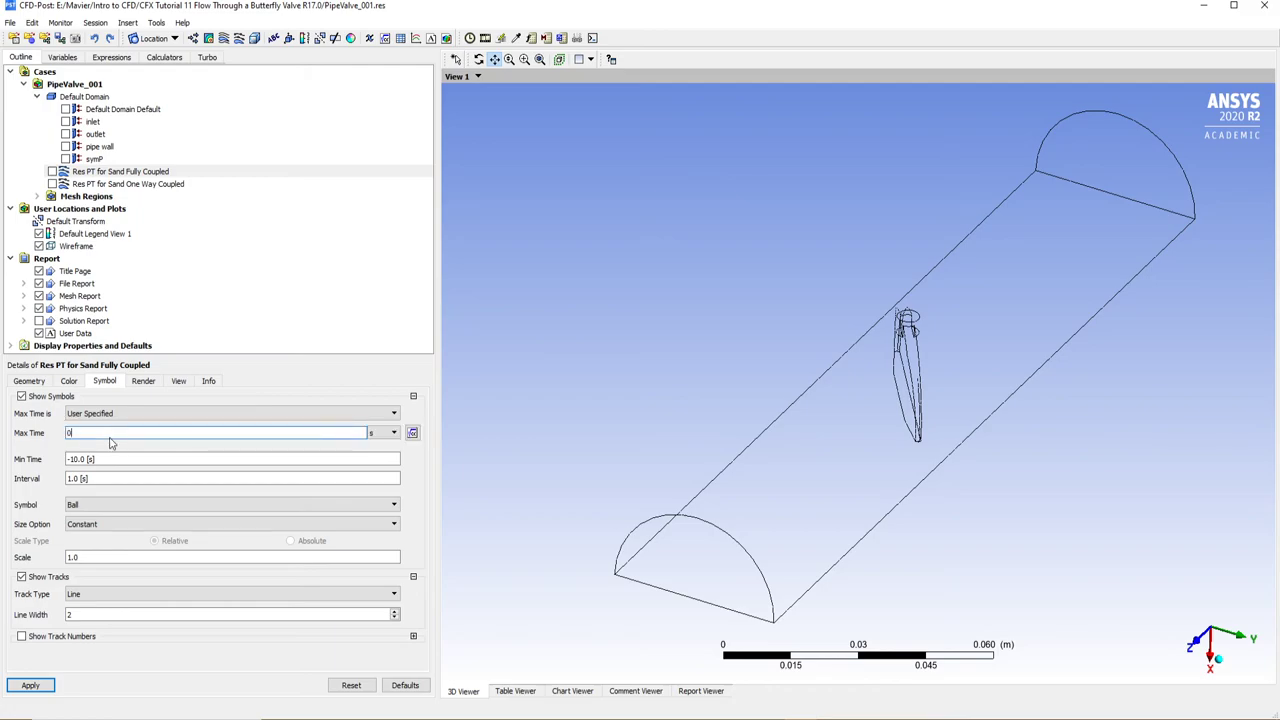
text(0)
click(116, 463)
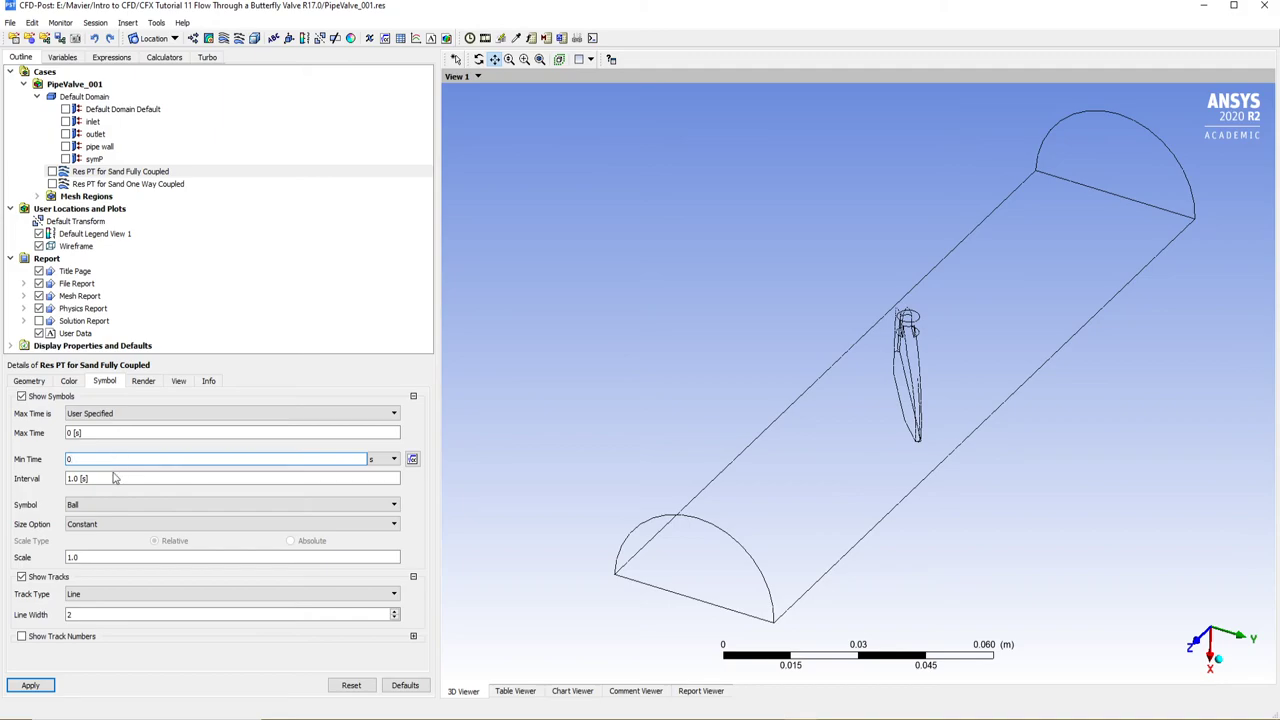
click(109, 480)
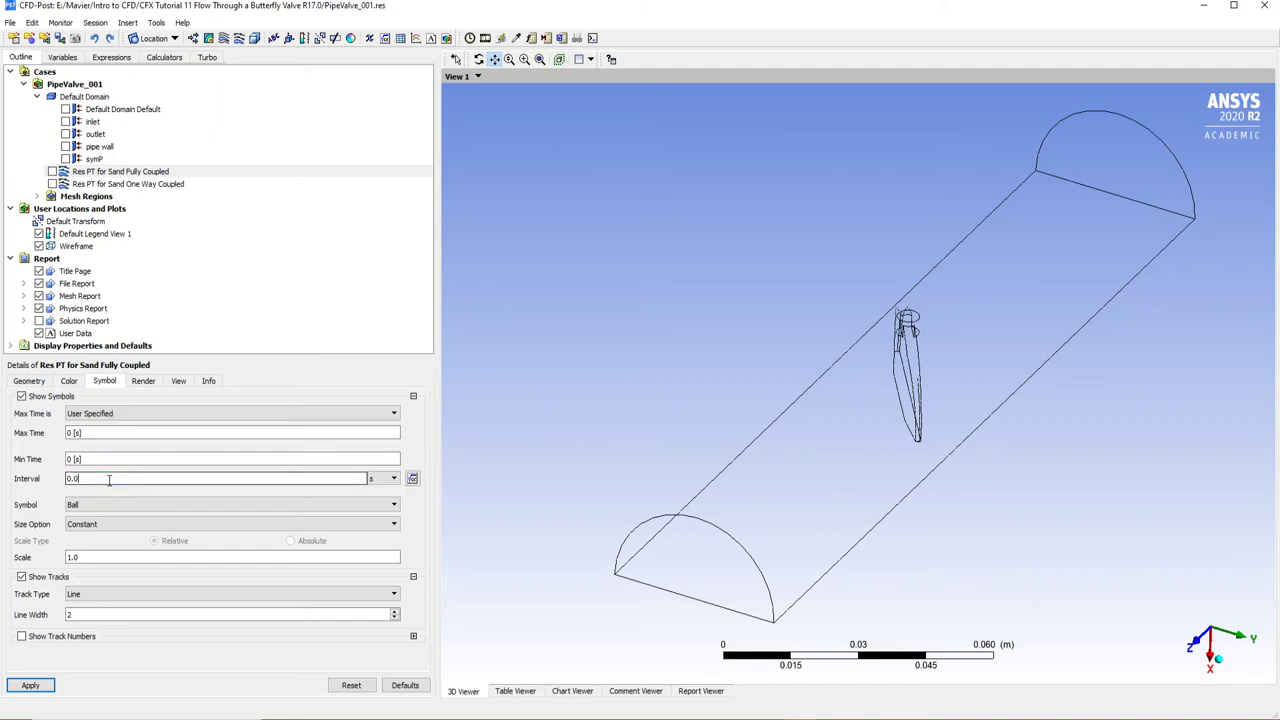
key(Return)
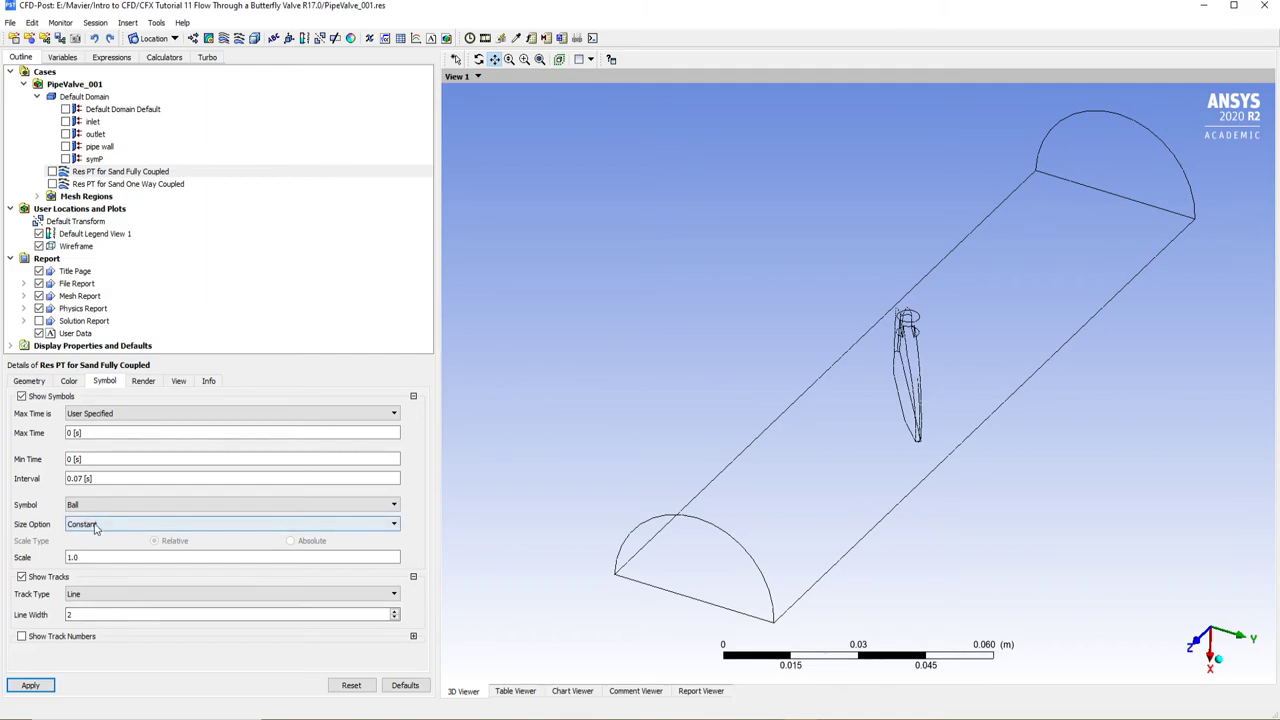
Step: Set the symbol scale to 1.2 and display the fully coupled sand tracks
click(87, 564)
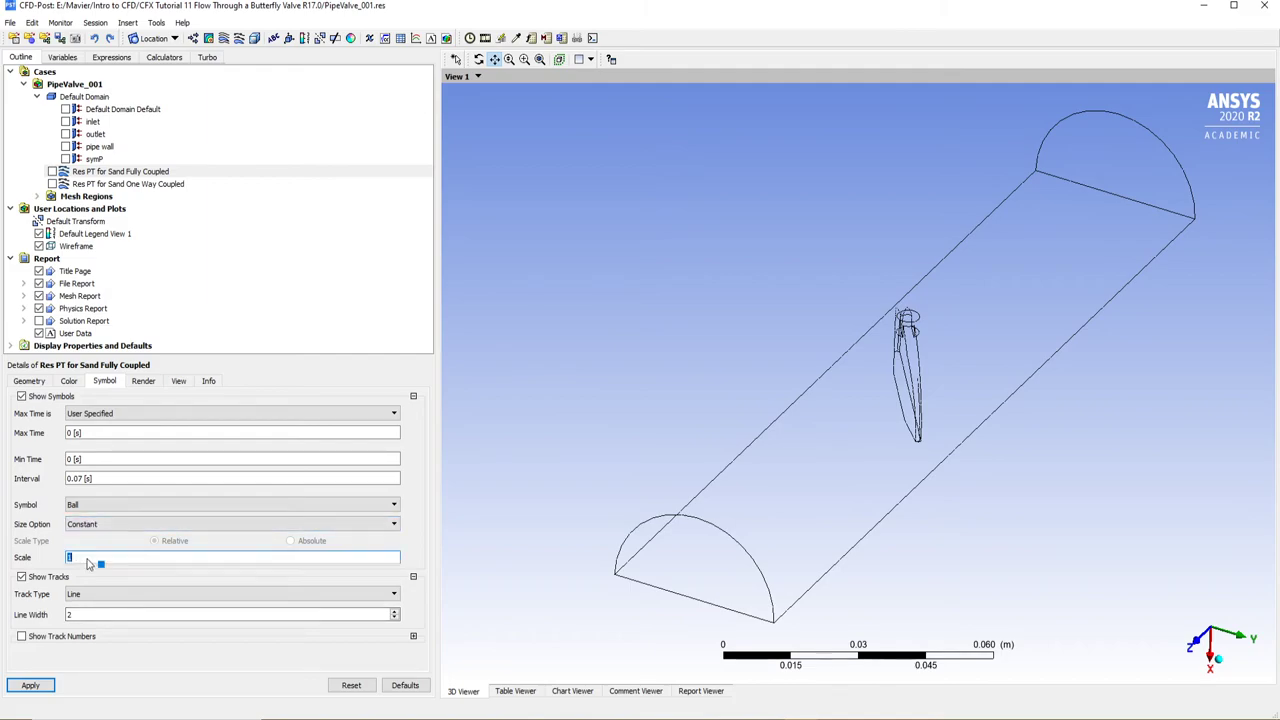
text(1.2)
key(Return)
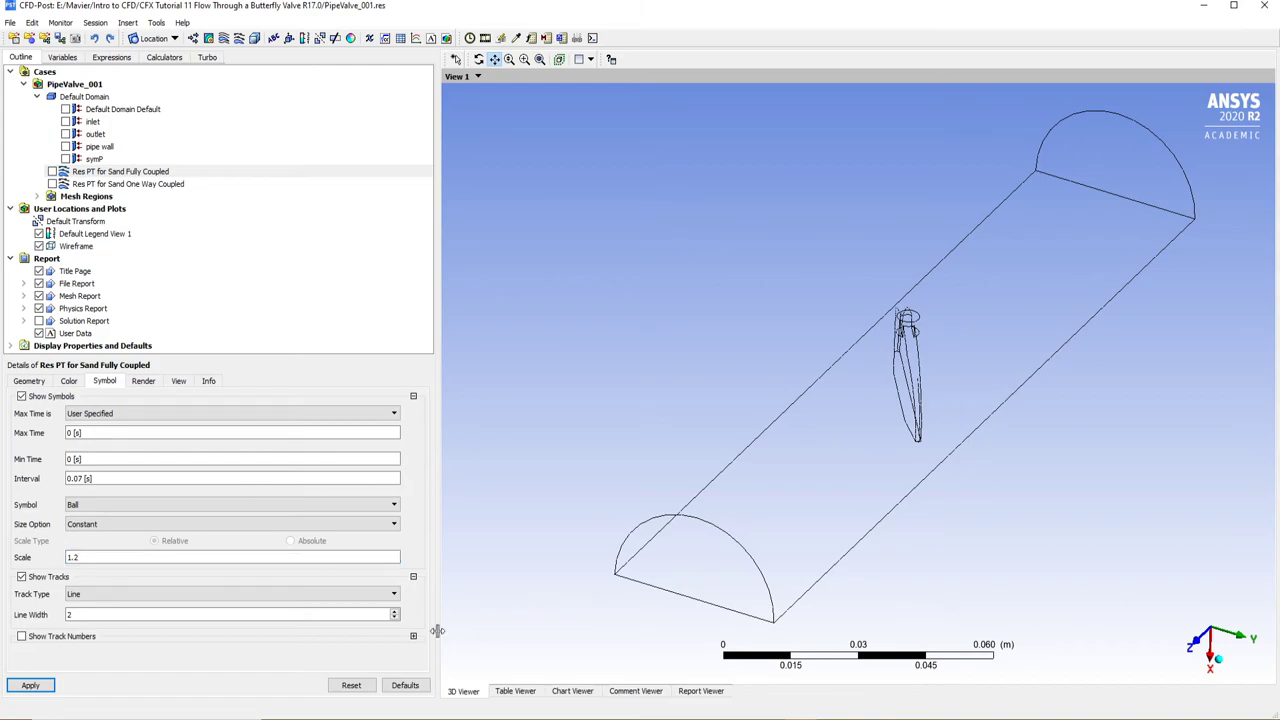
click(32, 685)
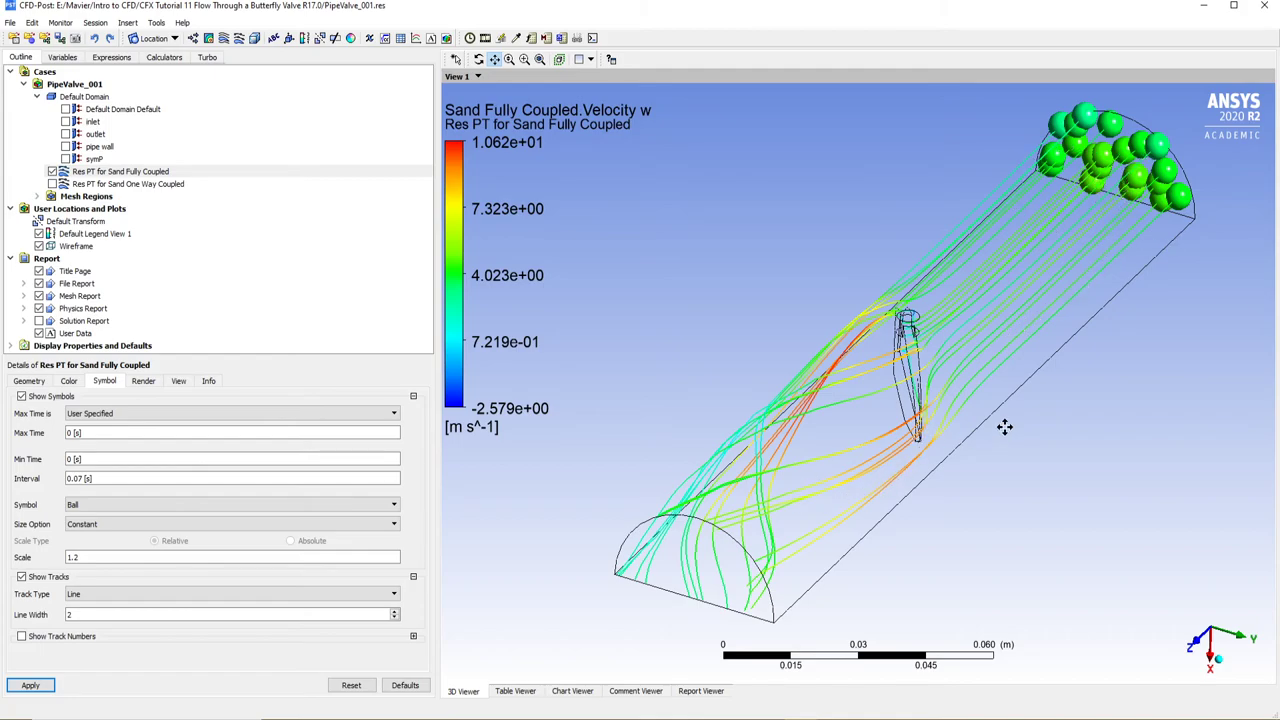
Step: Show the Default Domain Default boundary together with the sand tracks and their Velocity w legend, and examine the tracks around the valve
middle_drag(880, 416, 449, 426)
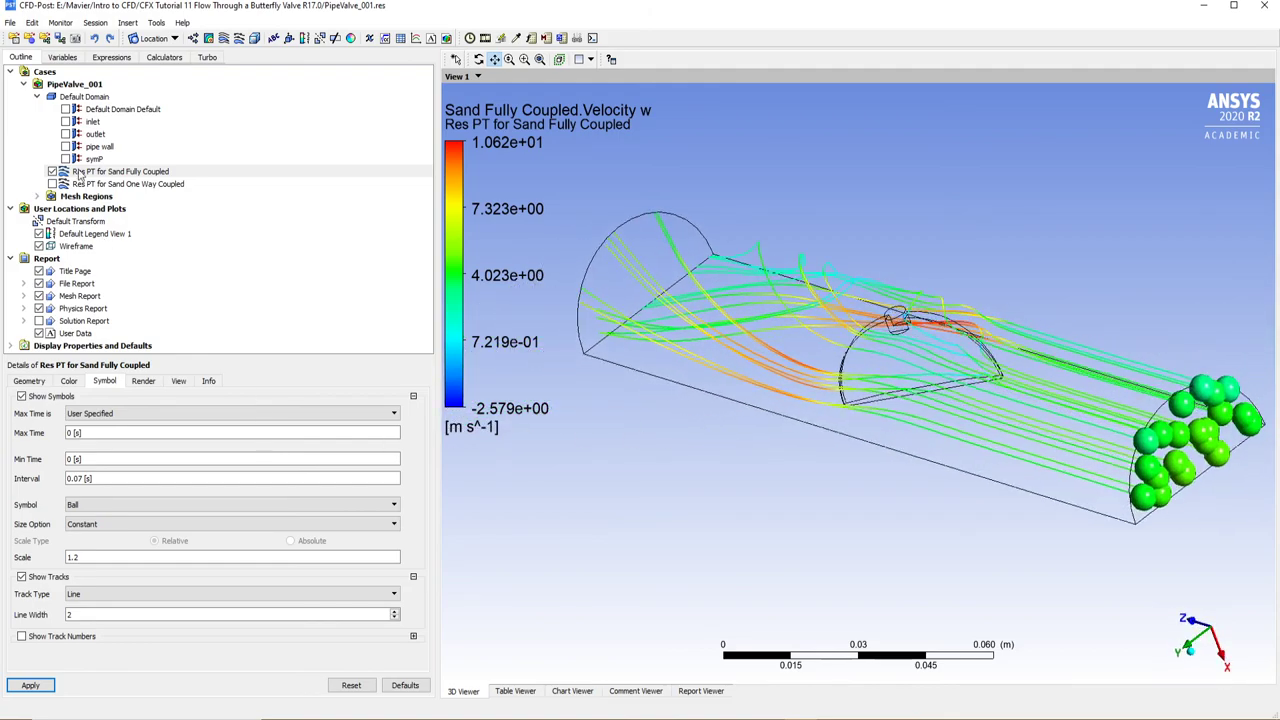
click(65, 110)
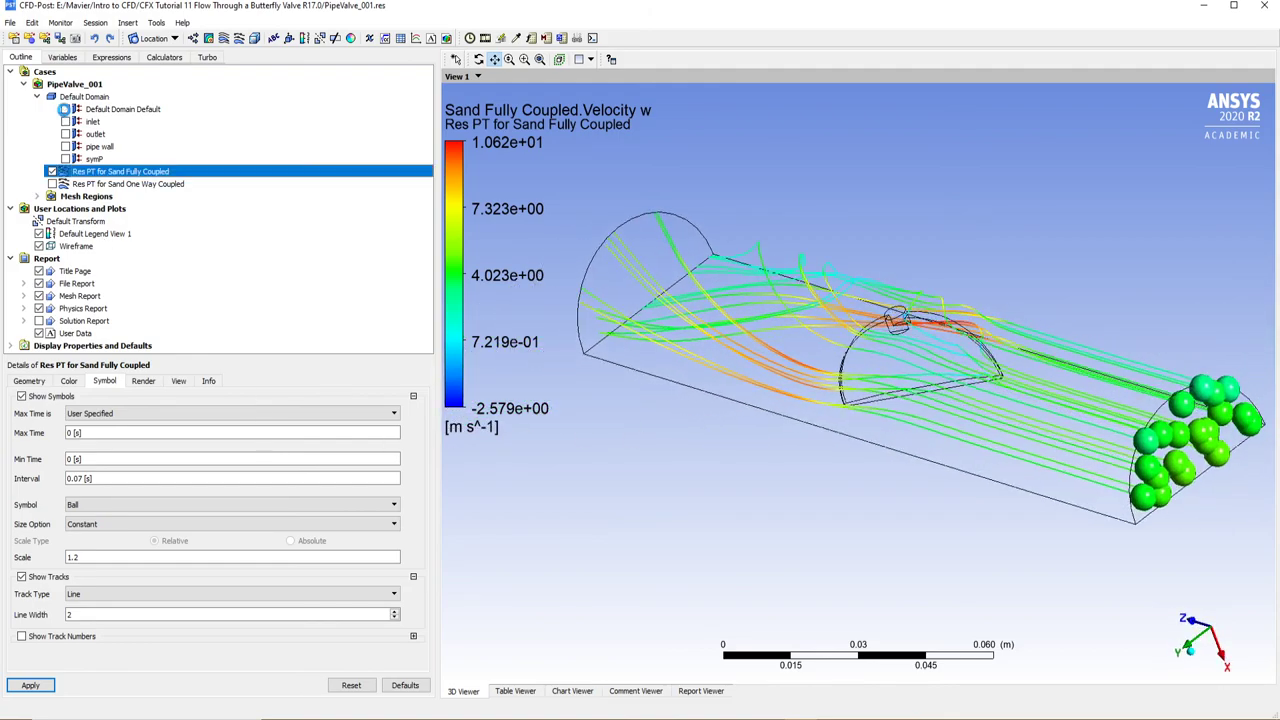
middle_drag(921, 381, 971, 370)
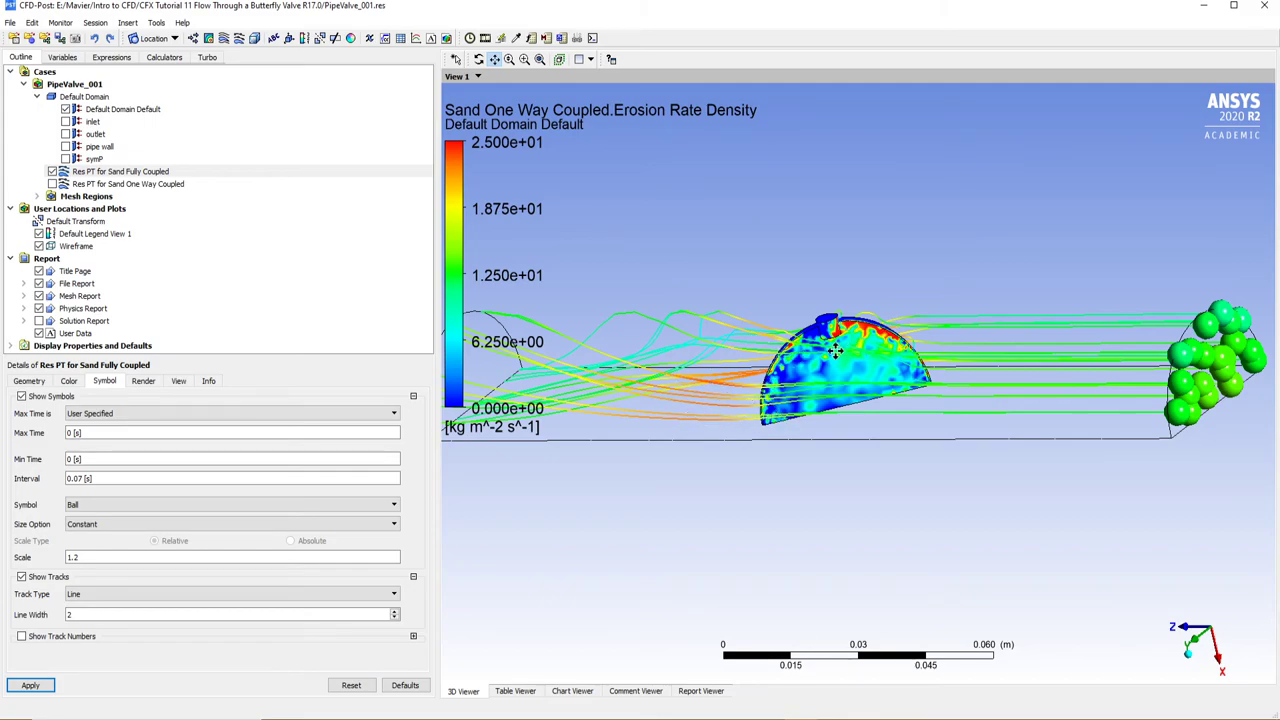
click(116, 174)
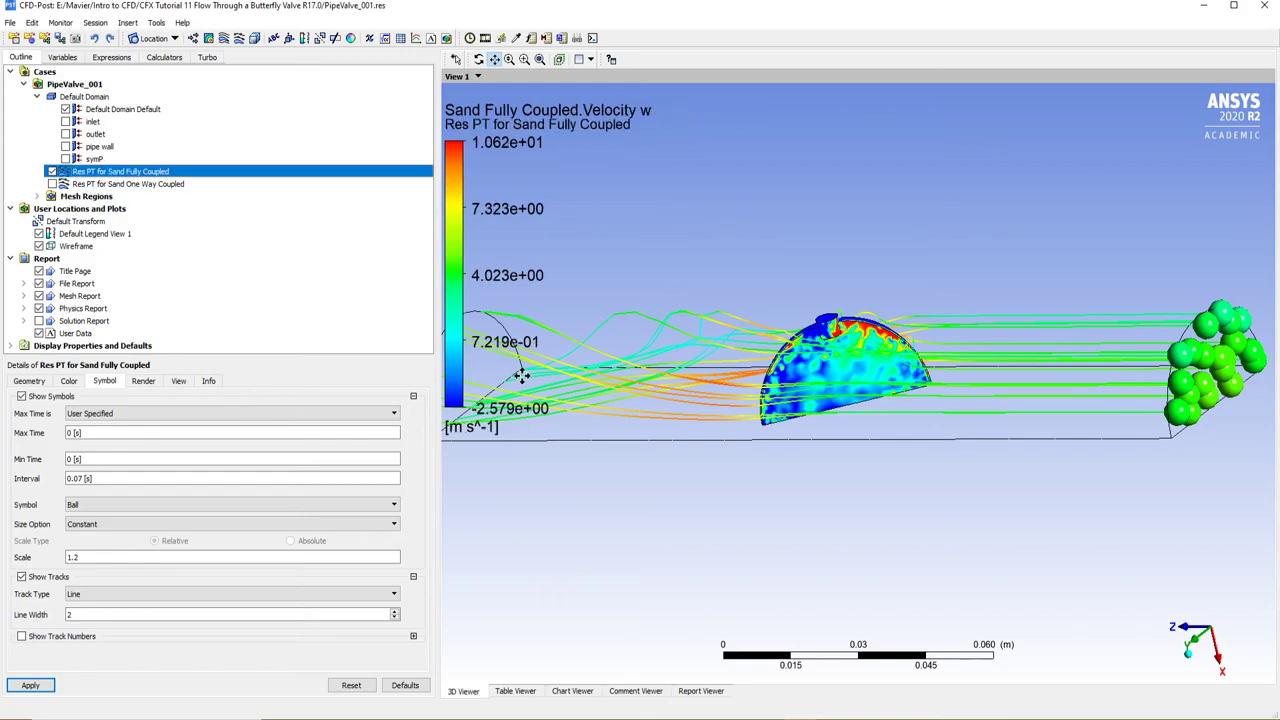
middle_drag(881, 383, 910, 330)
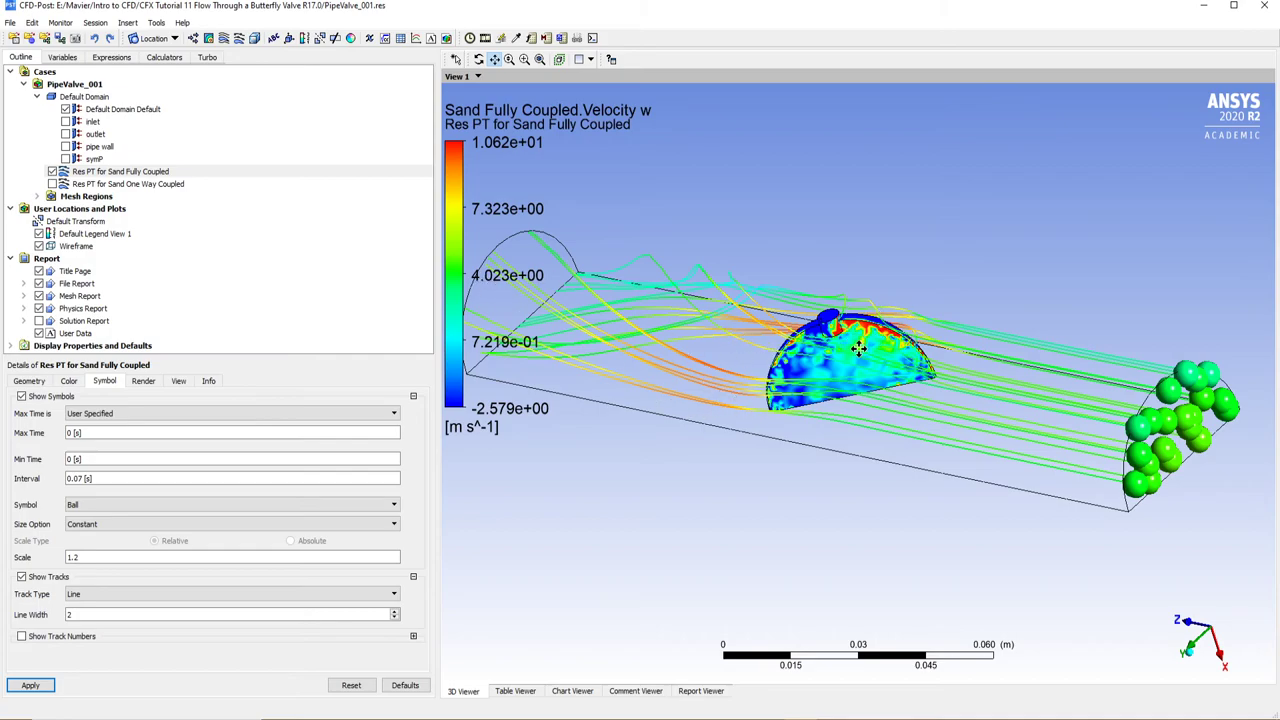
middle_drag(881, 333, 903, 365)
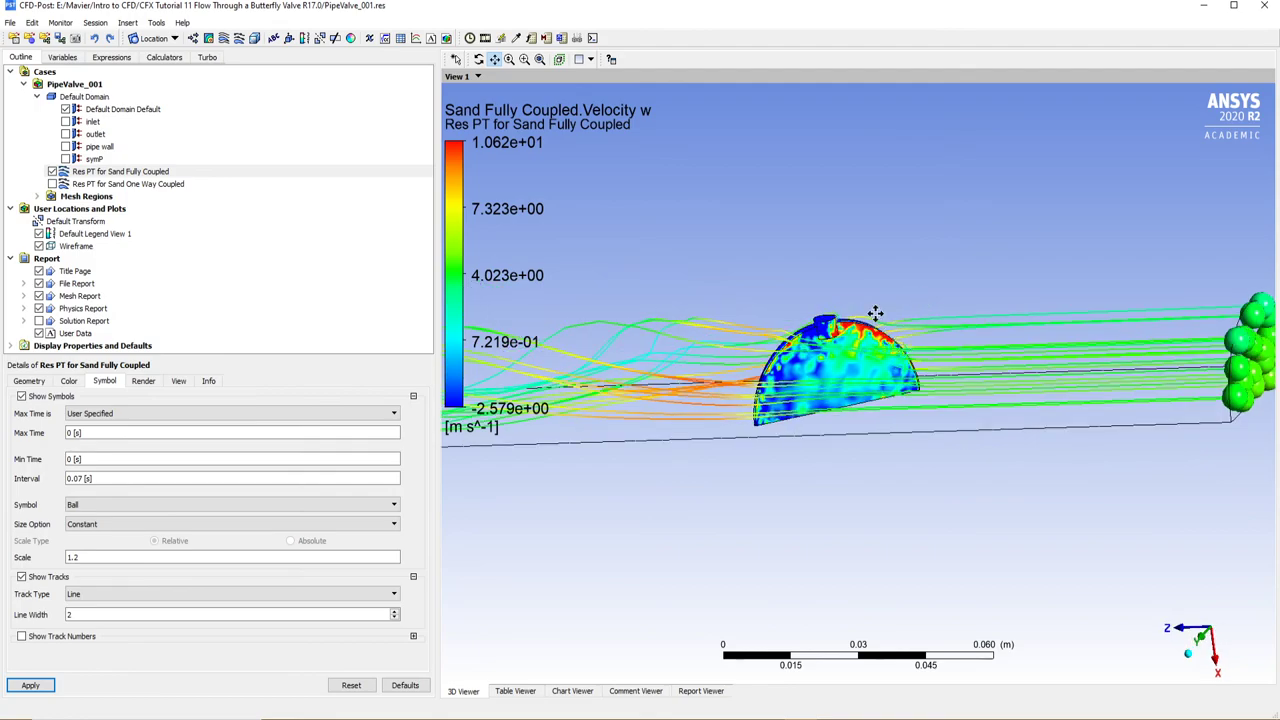
middle_drag(868, 332, 1063, 387)
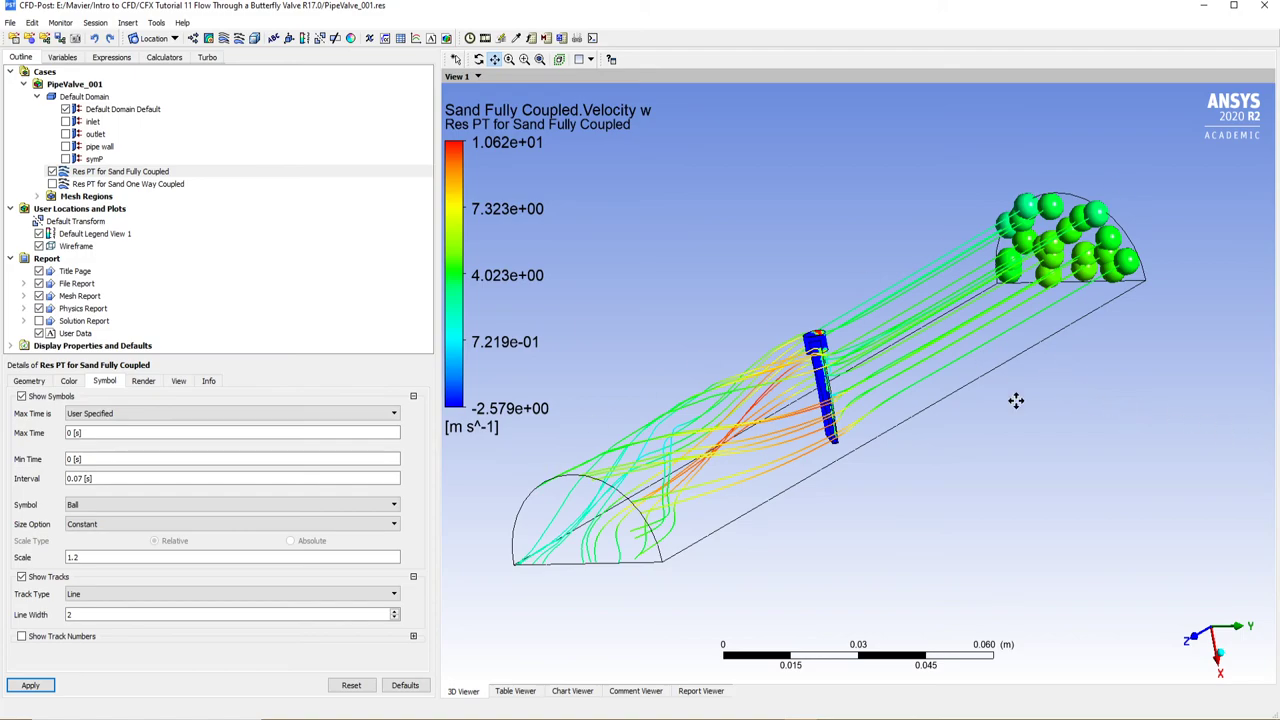
Step: Set the 3D view to the predefined isometric camera with Y up
right_click(1127, 455)
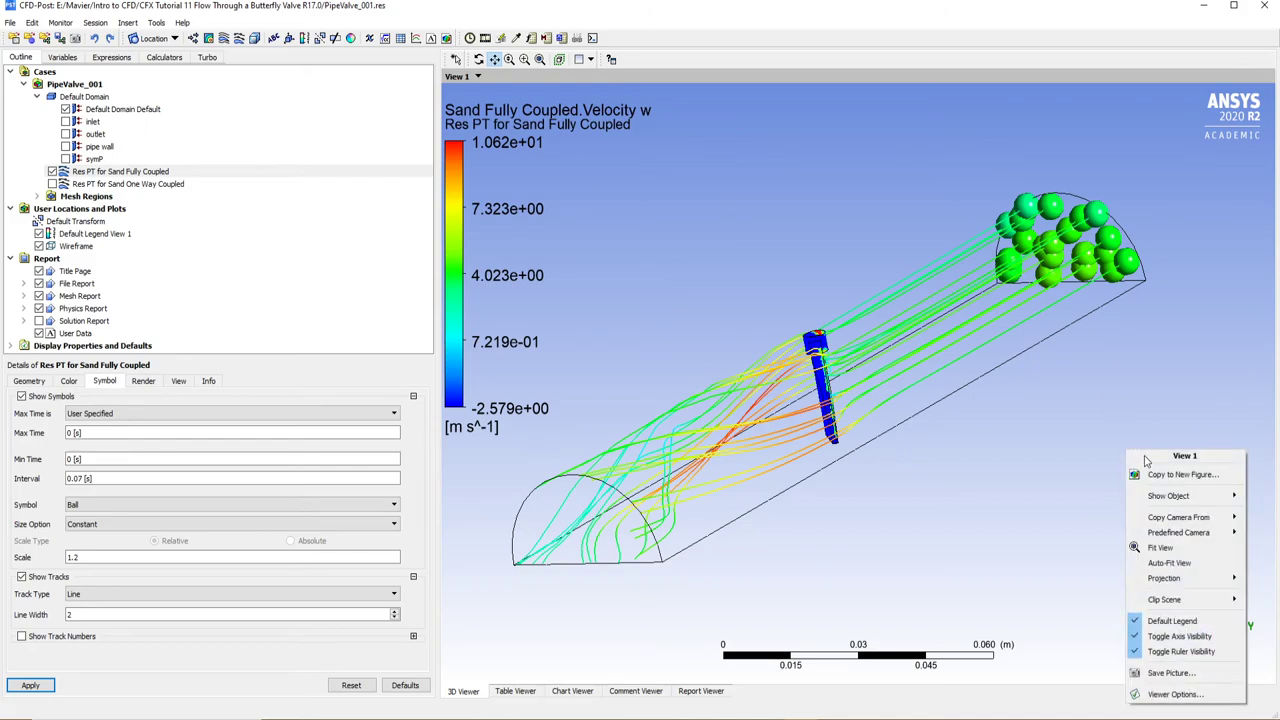
mouse_move(1150, 532)
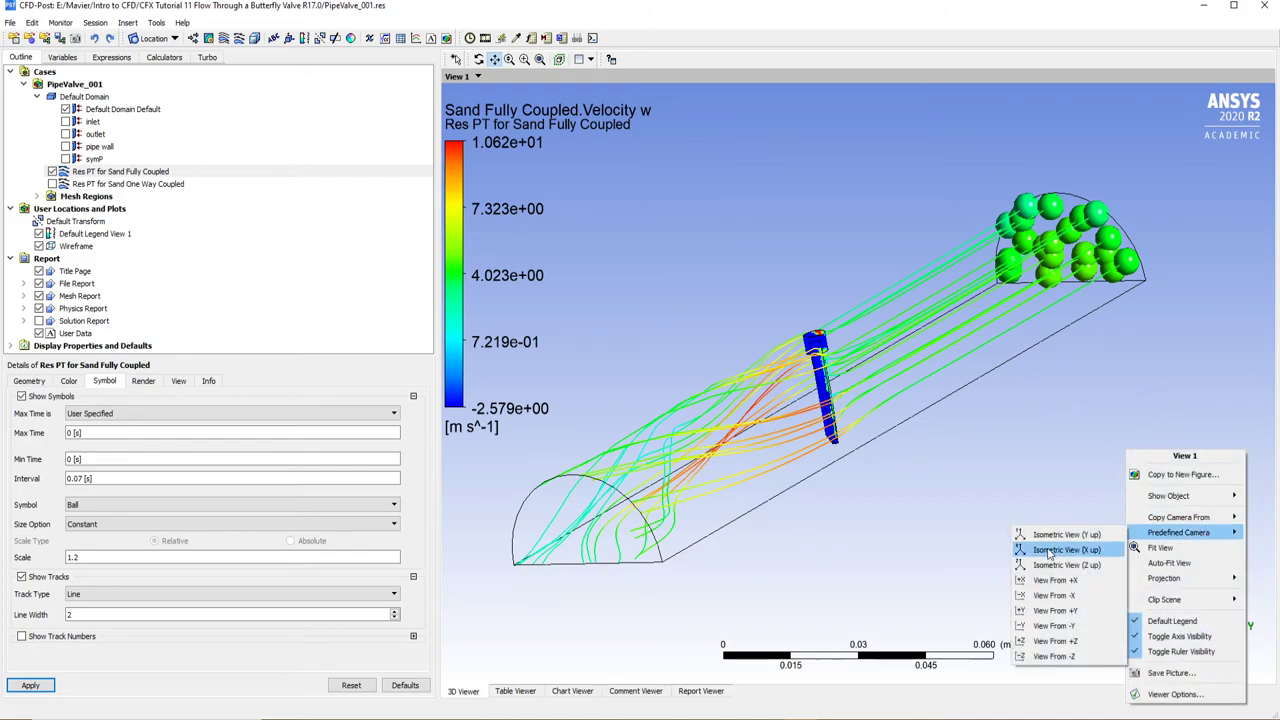
click(1072, 550)
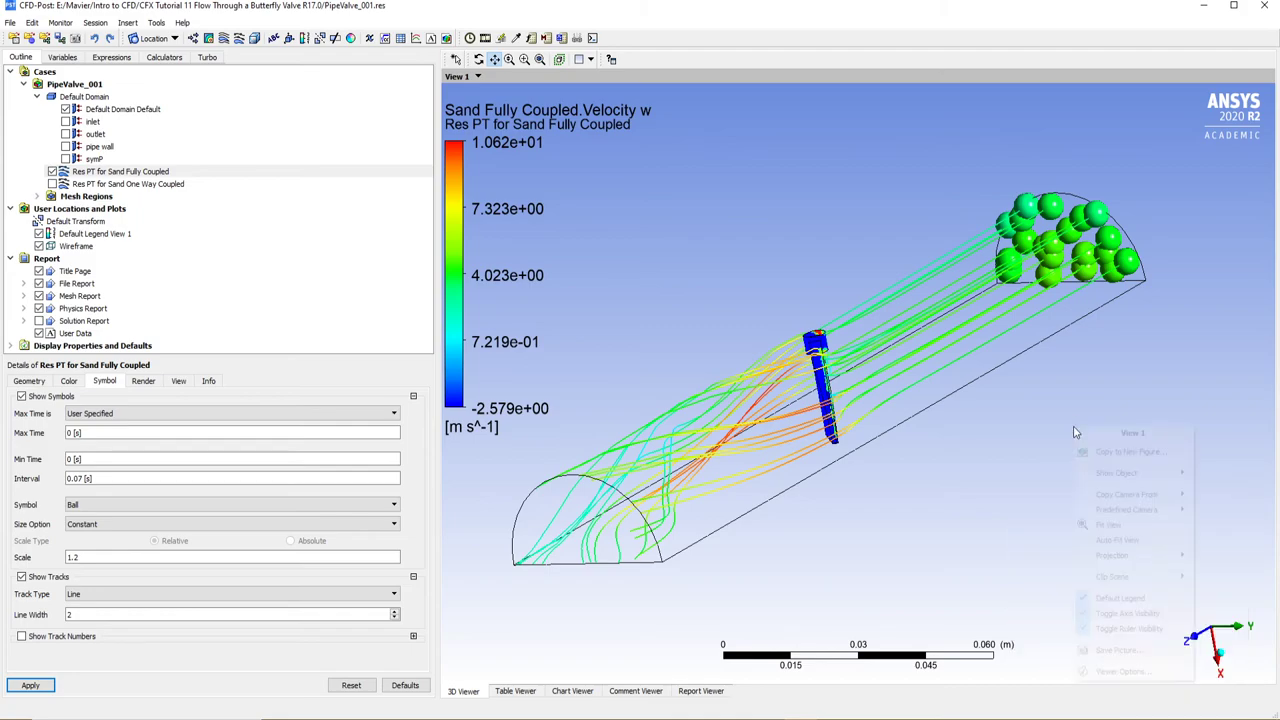
mouse_move(1130, 510)
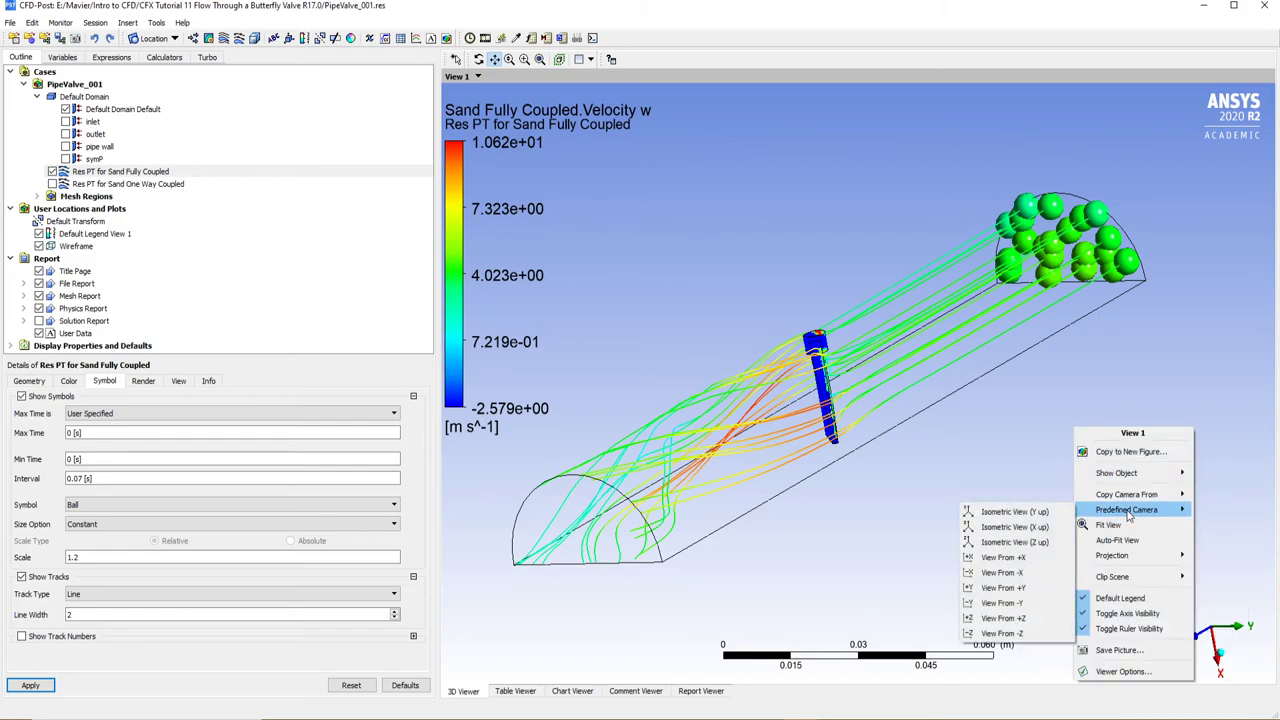
click(1038, 514)
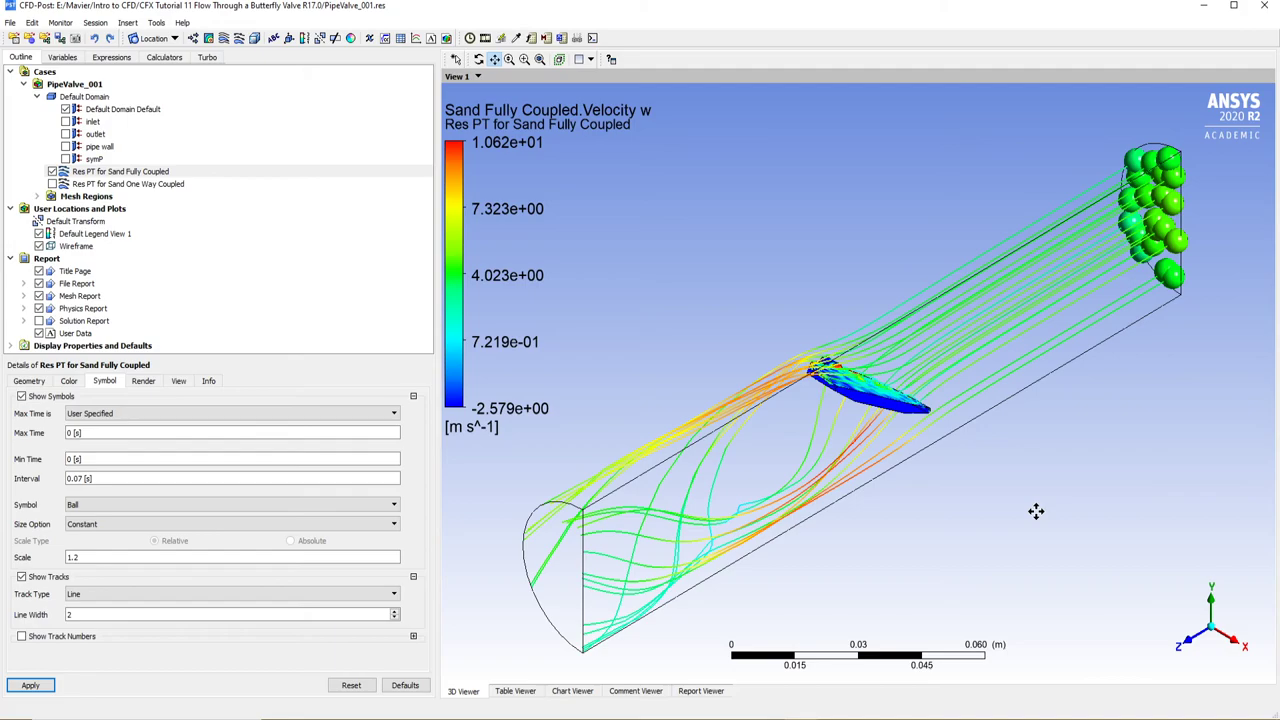
Step: Mirror the half-pipe model through its wireframe with the X axis as the normal direction to show the full pipe
right_click(1017, 393)
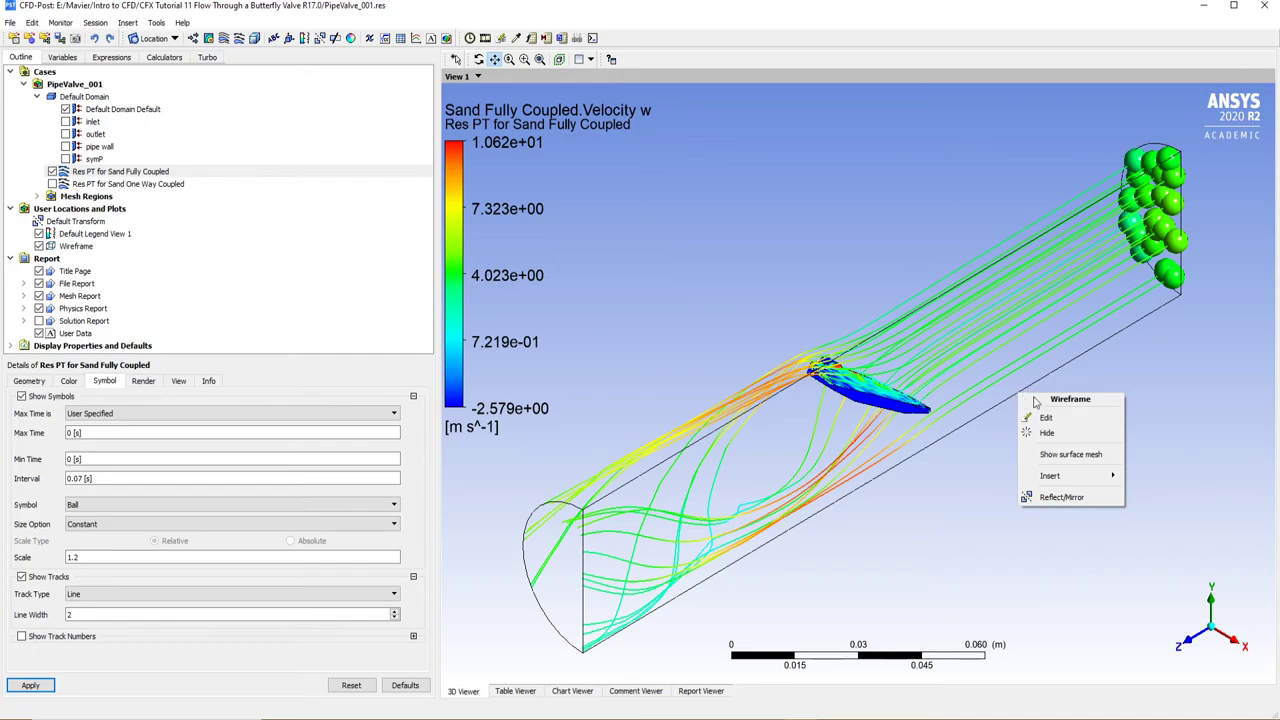
click(1085, 499)
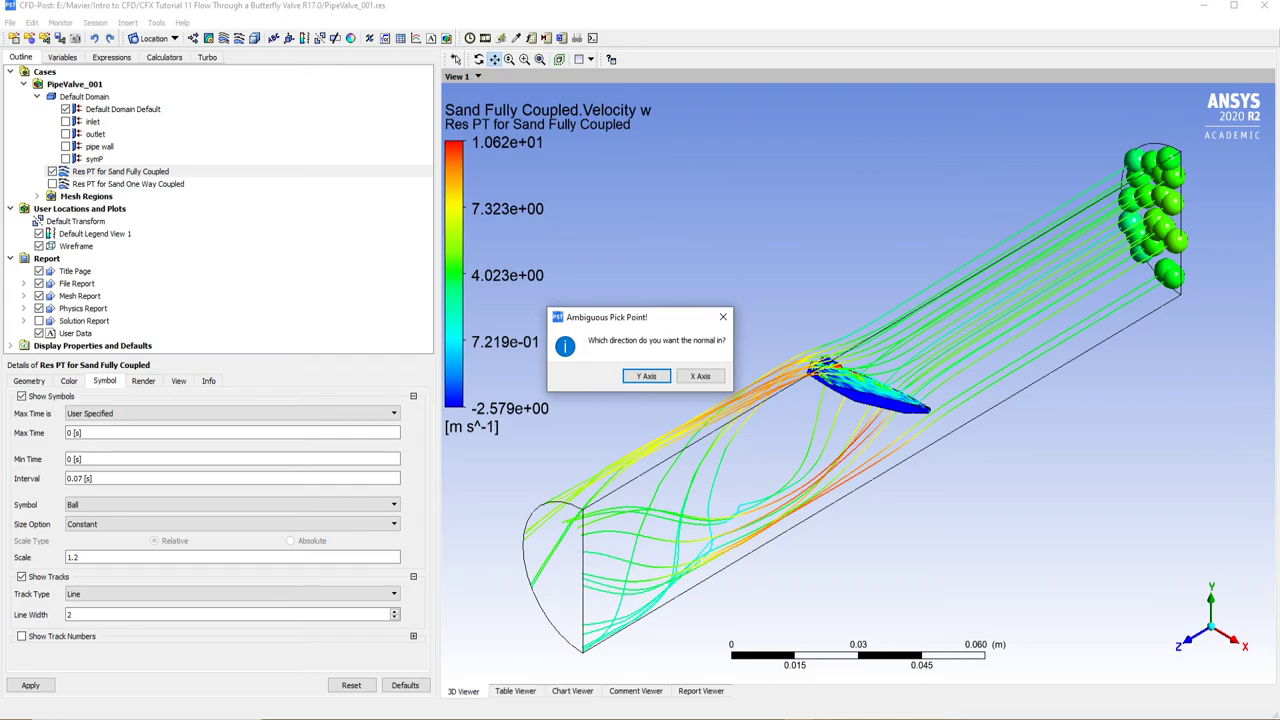
click(712, 376)
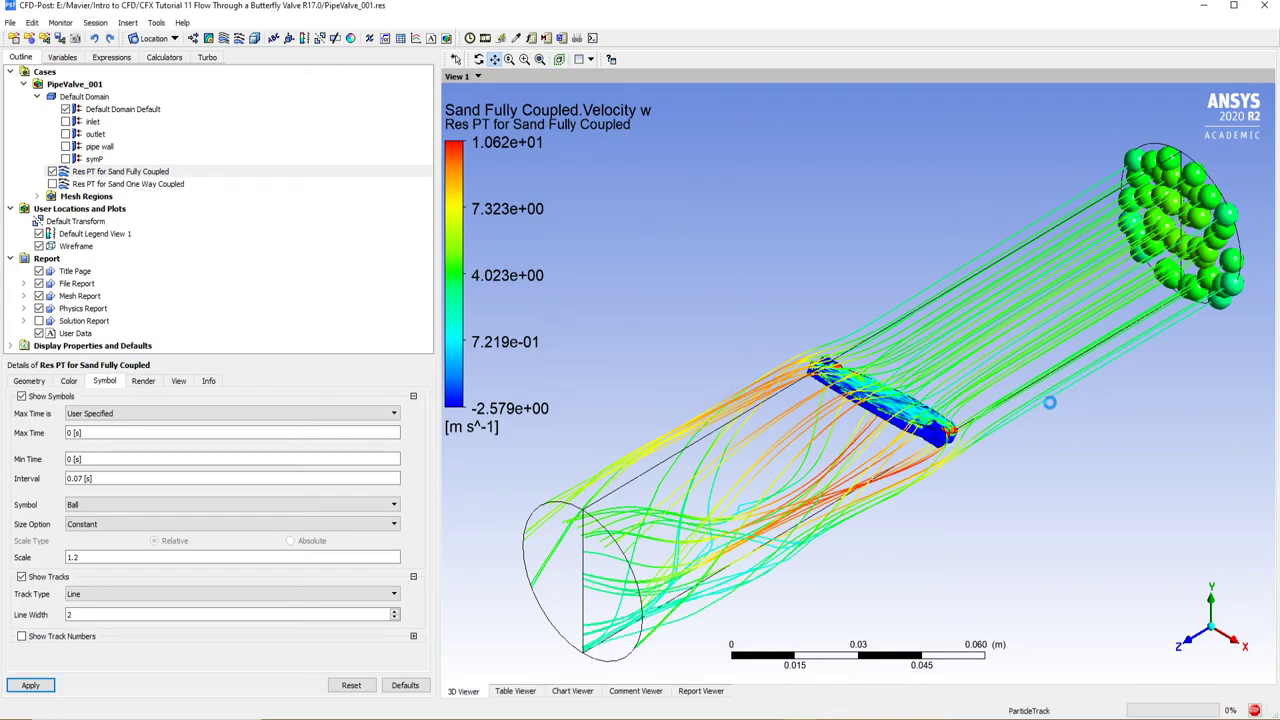
drag(975, 363, 866, 411)
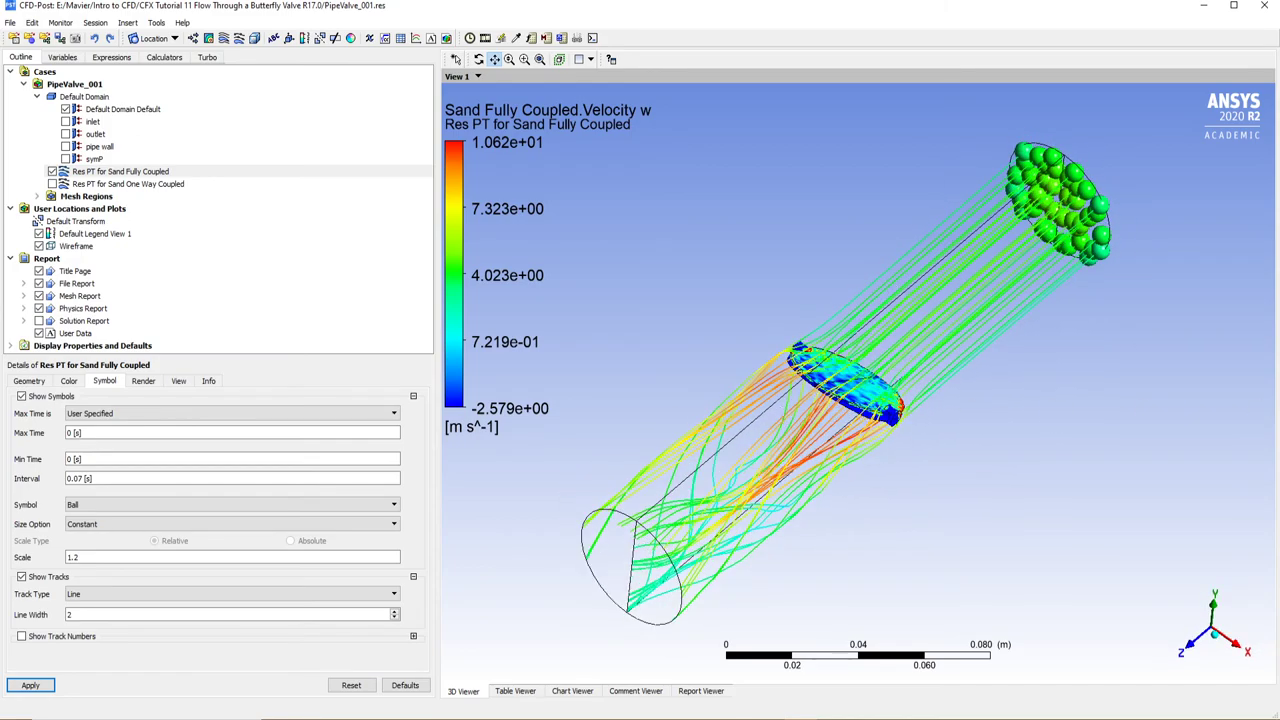
Step: Set up a sweep animation of Res PT for Sand Fully Coupled that loops with a repeat count of 1
click(485, 38)
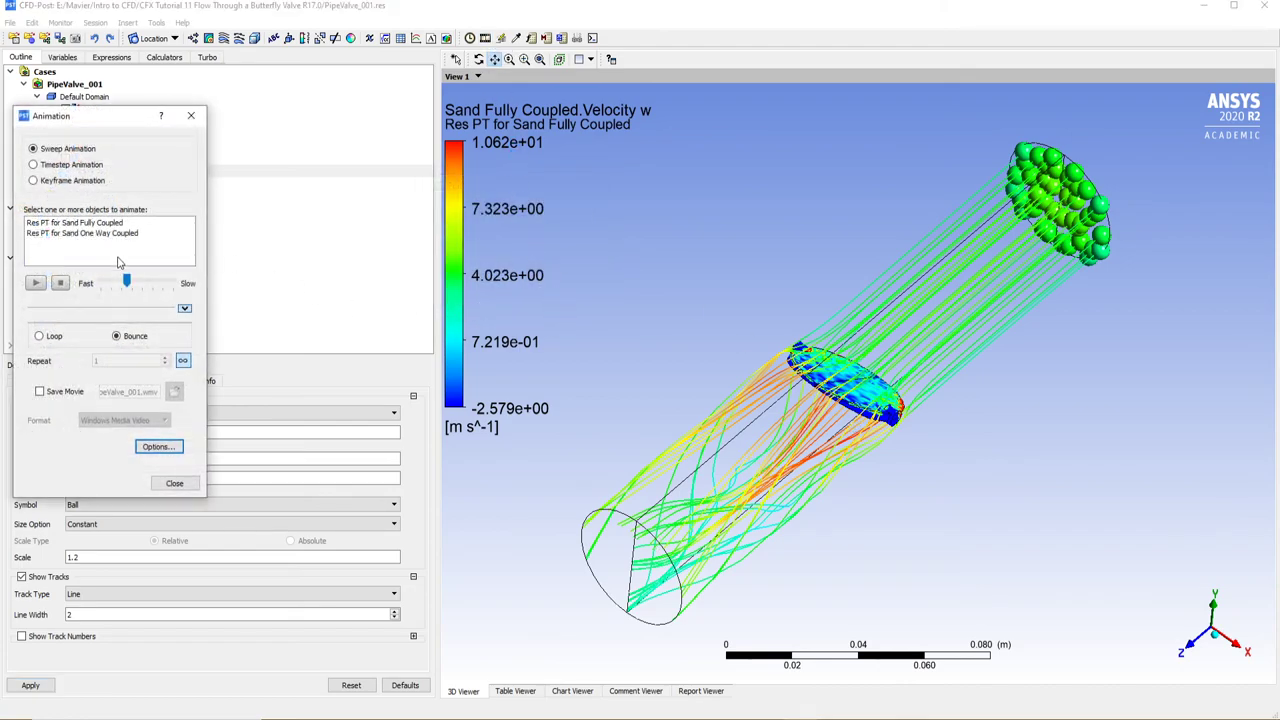
click(82, 223)
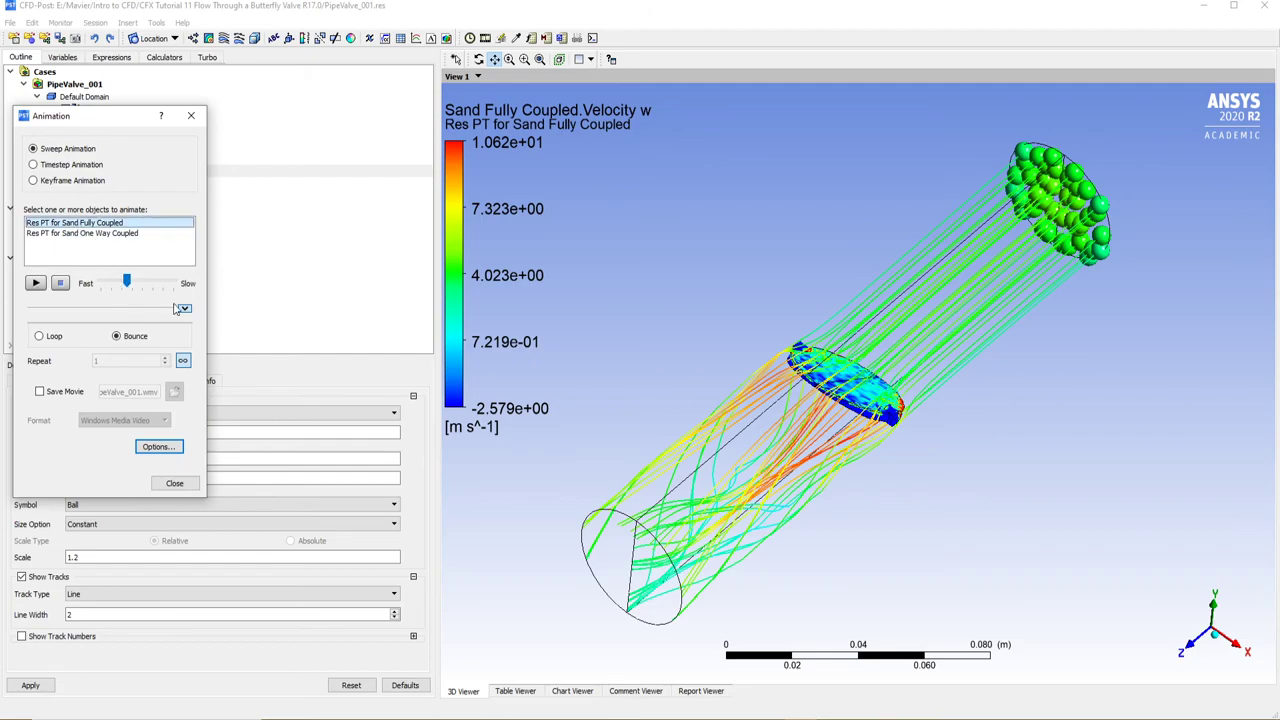
click(183, 361)
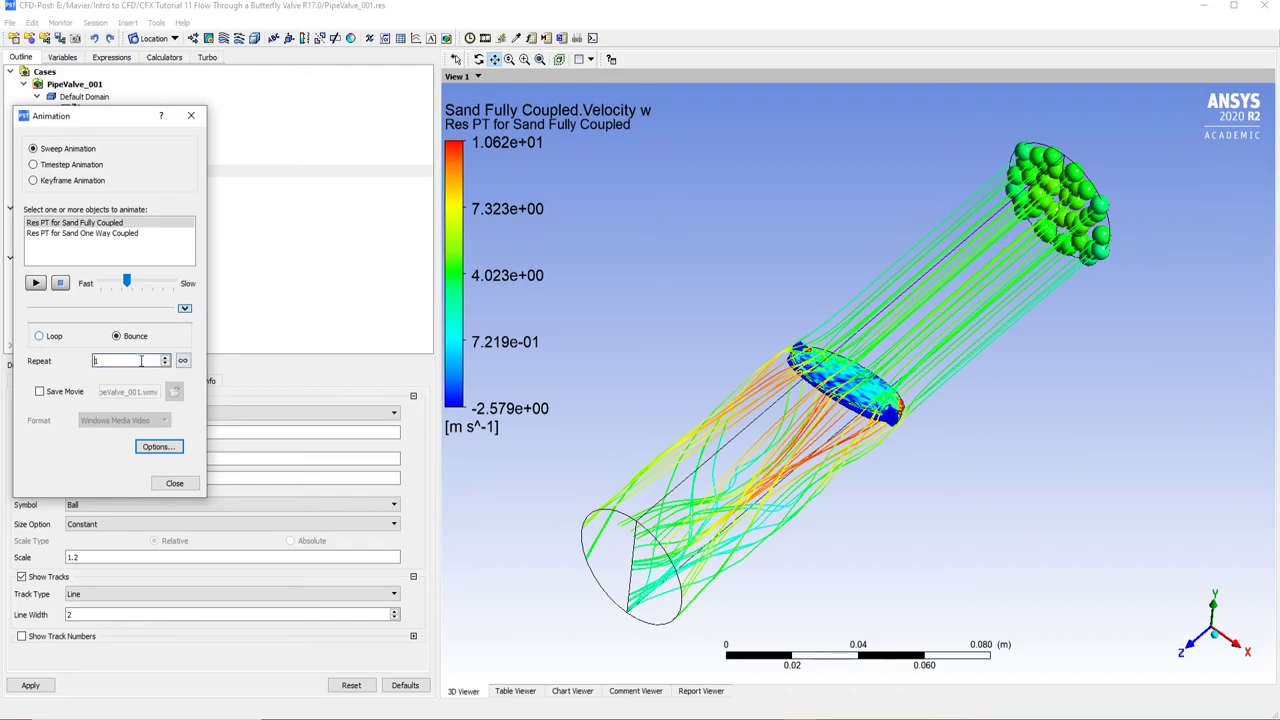
click(40, 338)
Step: Enable saving the animation as a movie in MPEG1 format
click(40, 392)
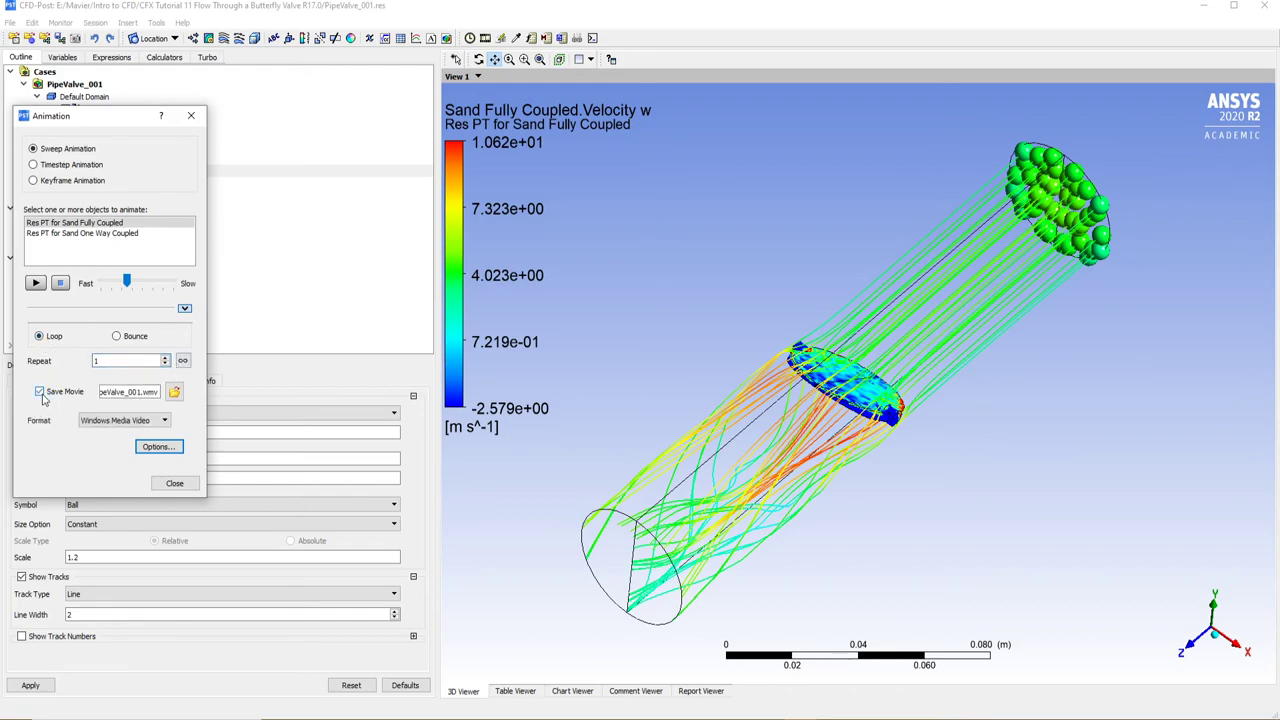
click(150, 421)
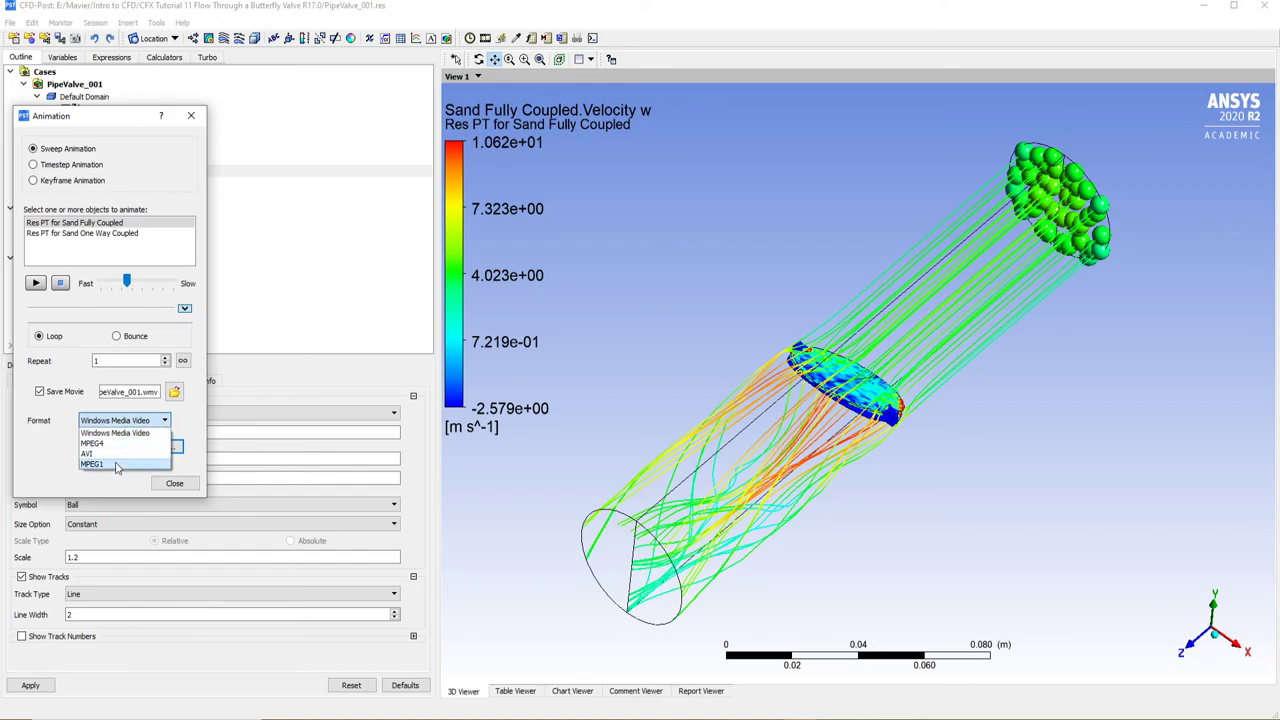
click(100, 464)
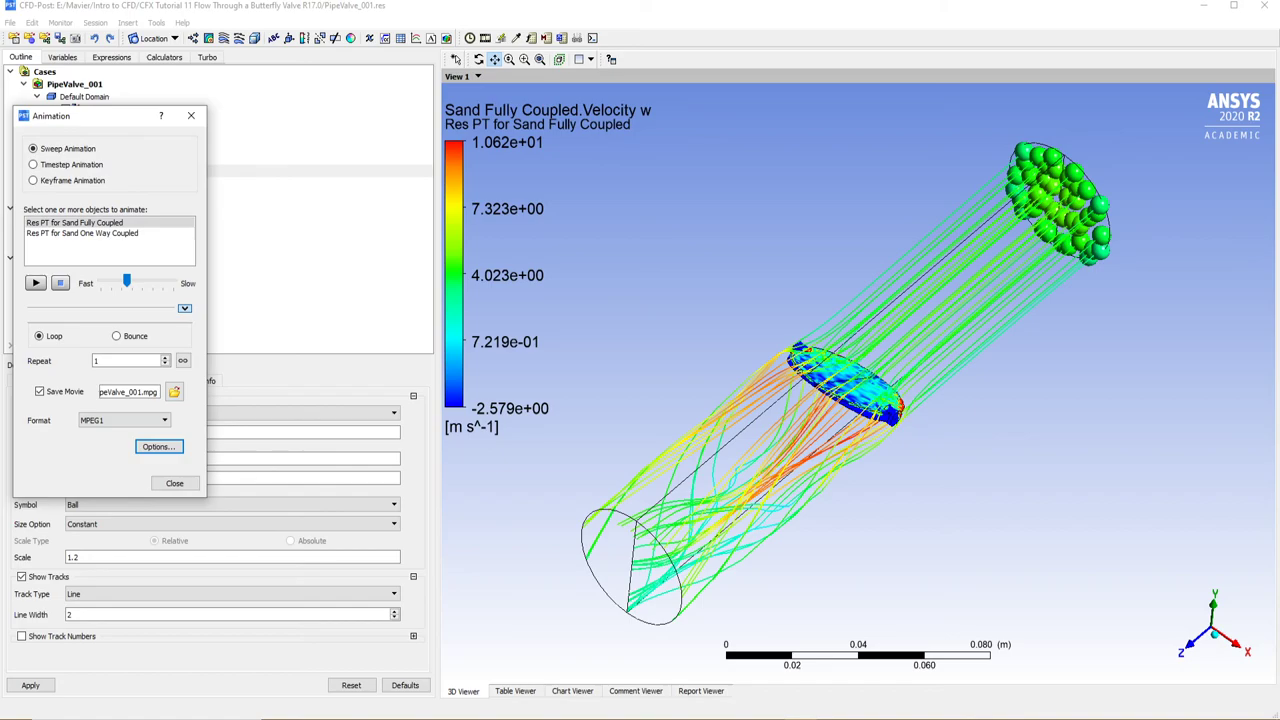
Step: Name the movie file PipeTracks.mpg in the tutorial folder and play the sweep animation to record it
click(173, 392)
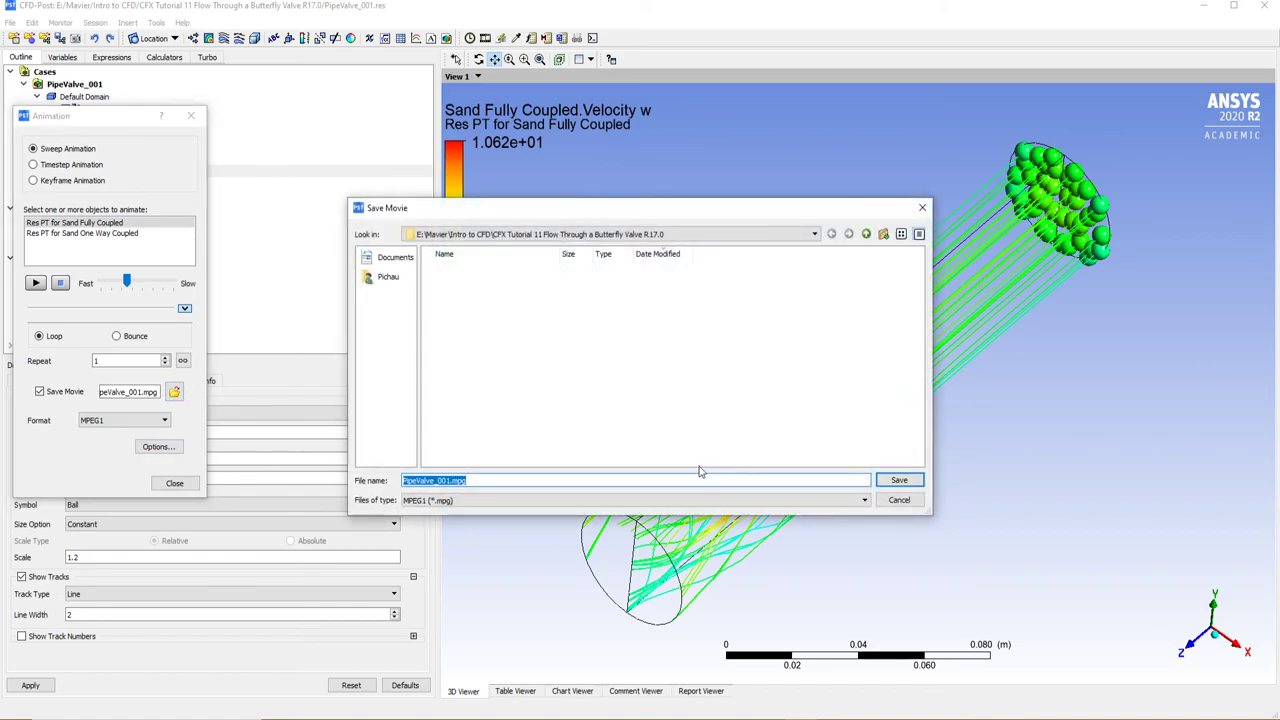
click(450, 481)
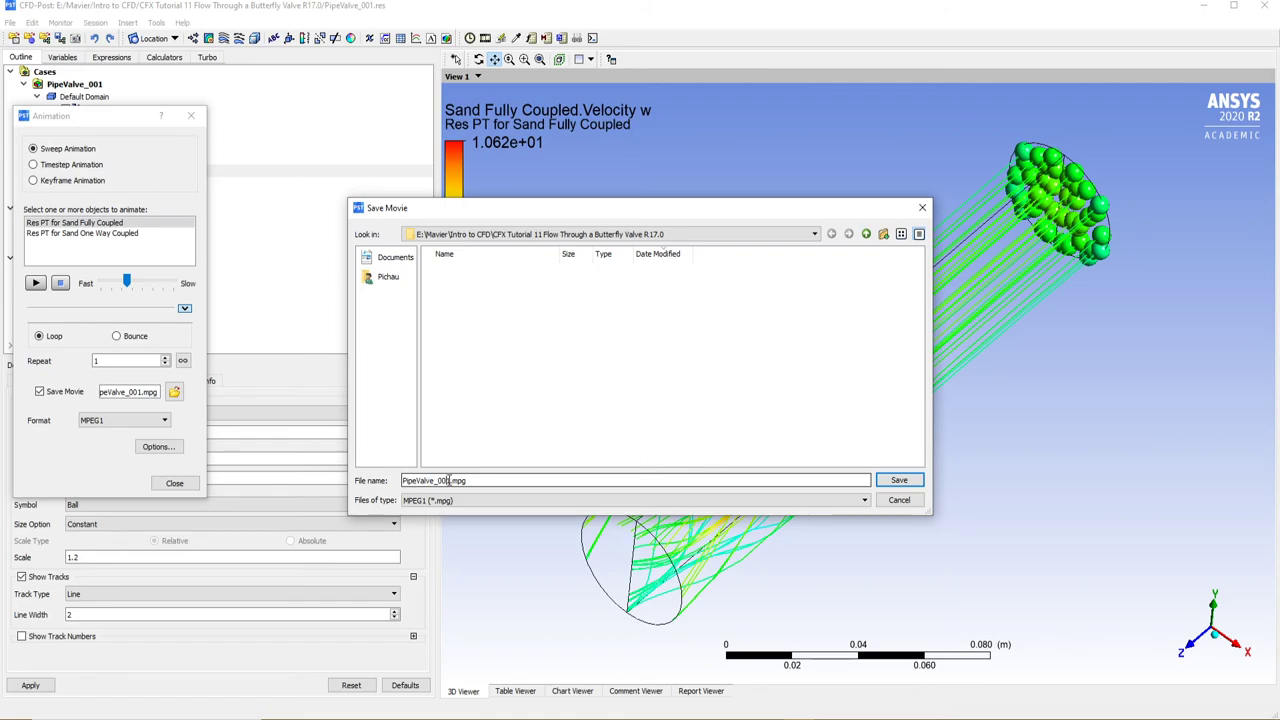
click(368, 481)
key(Delete)
key(Delete)
key(Delete)
key(Delete)
key(Delete)
key(Delete)
key(Delete)
key(Delete)
key(Delete)
key(Delete)
key(Delete)
key(Delete)
key(Delete)
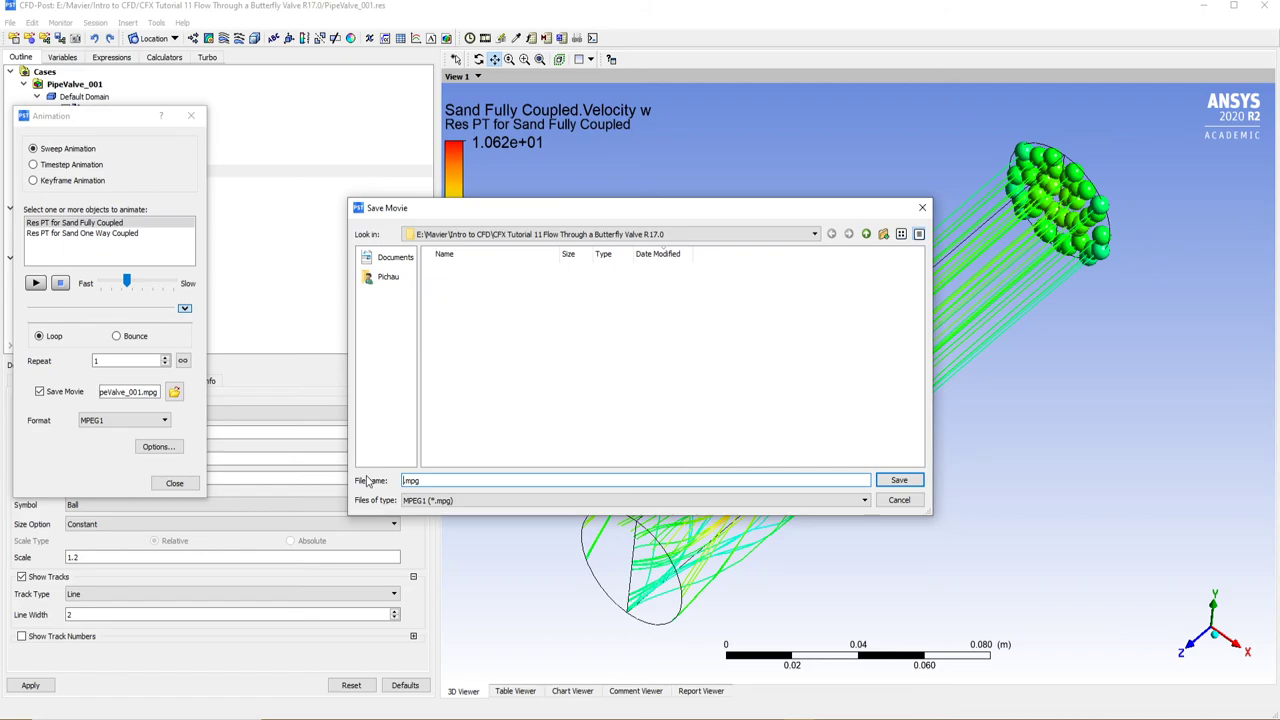
text(PipeTracks)
key(Return)
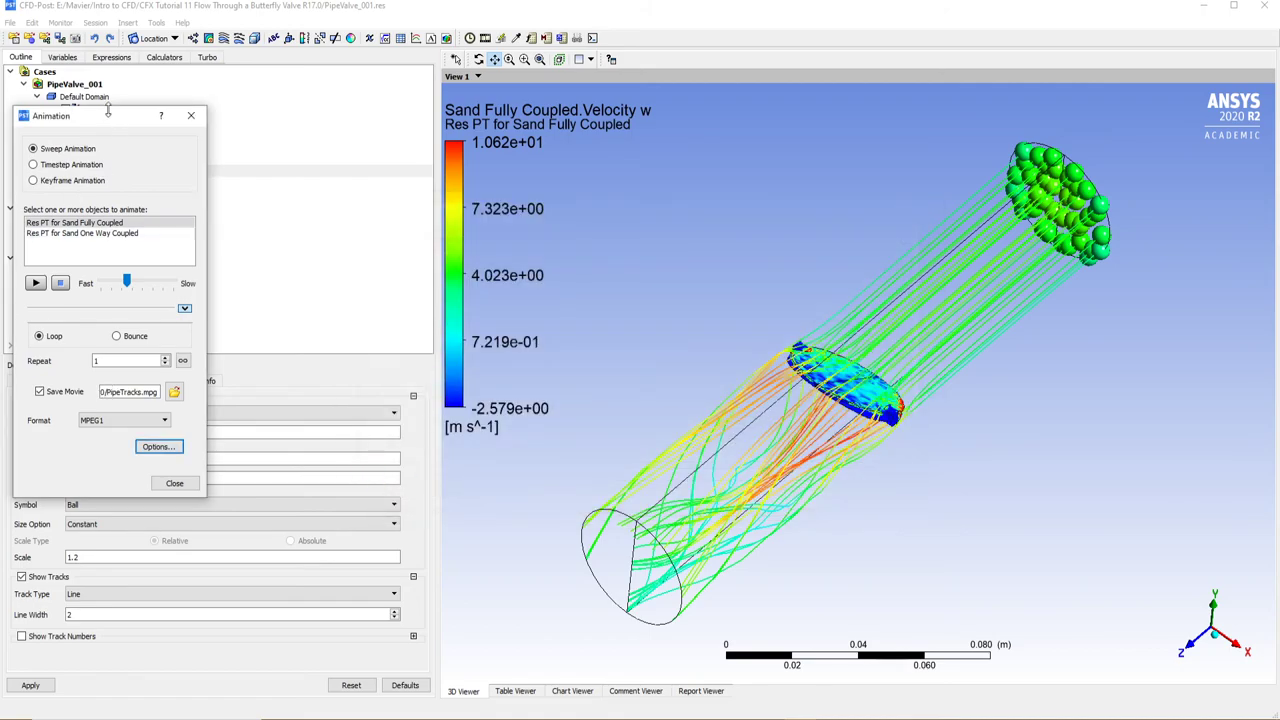
drag(126, 124, 332, 140)
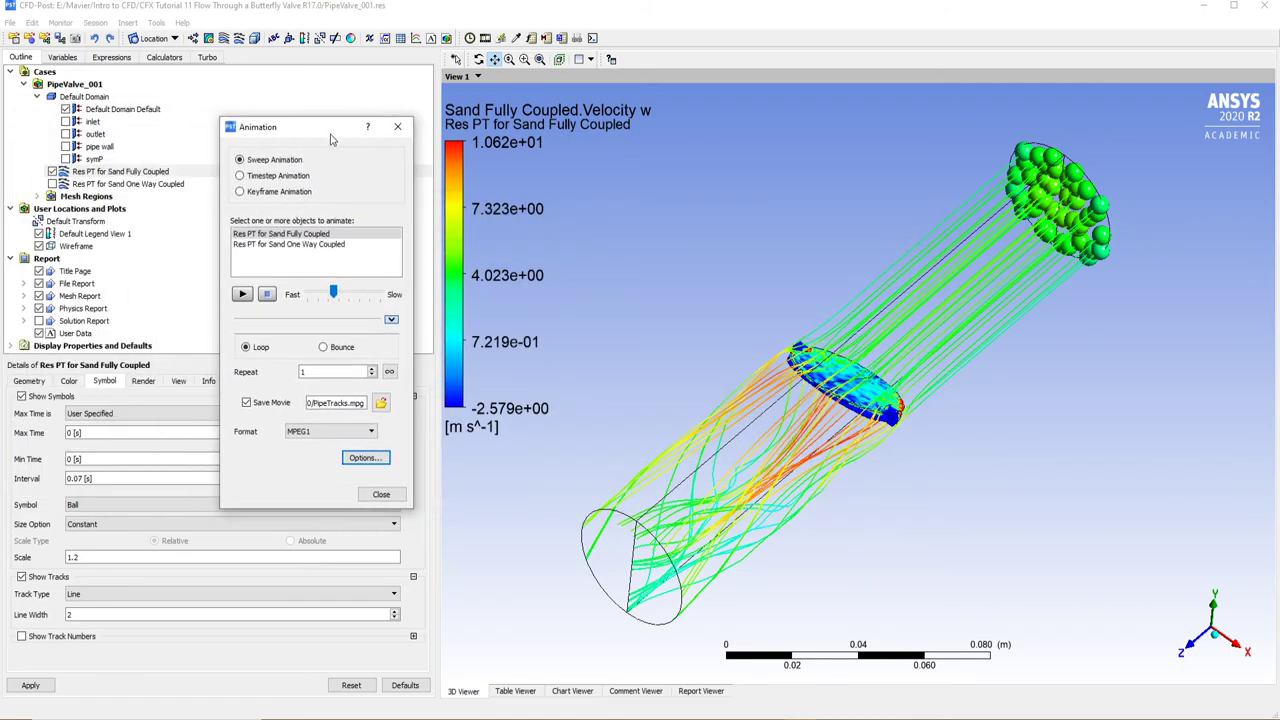
click(251, 295)
Step: Show the pipe wall temporarily to examine its sand erosion rate density from several angles, and close the animation settings
click(65, 146)
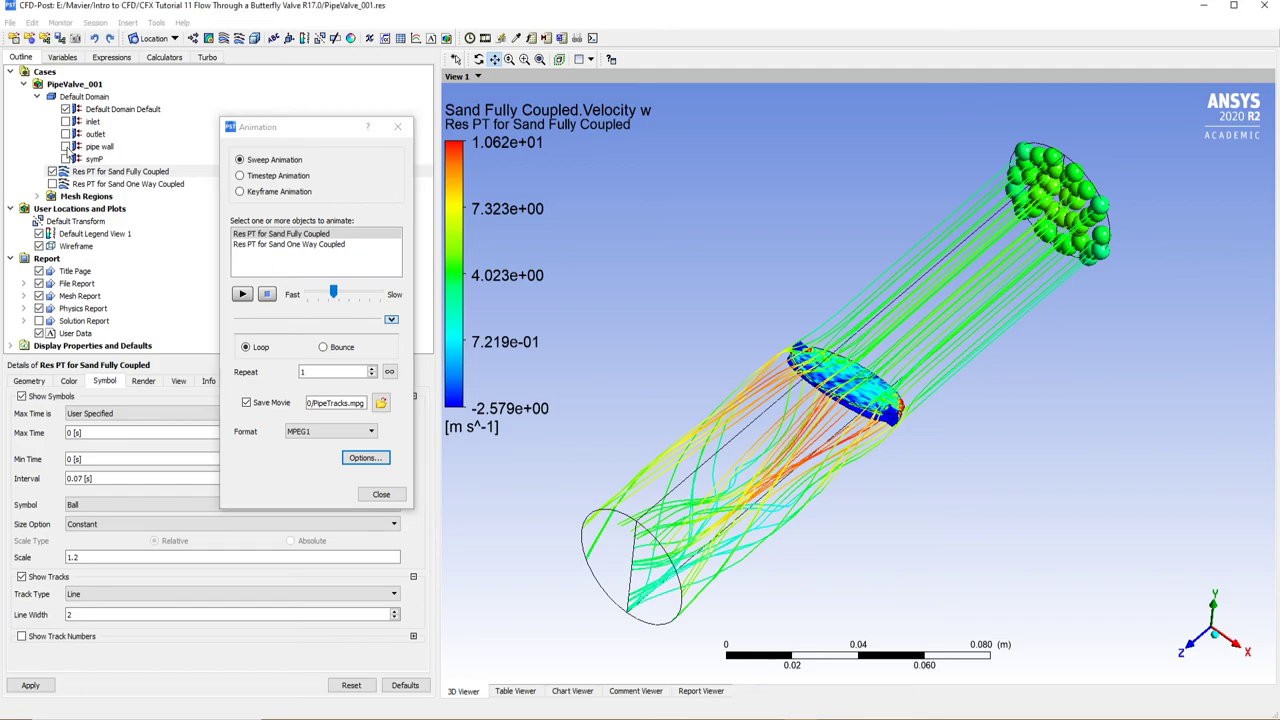
drag(768, 489, 1016, 492)
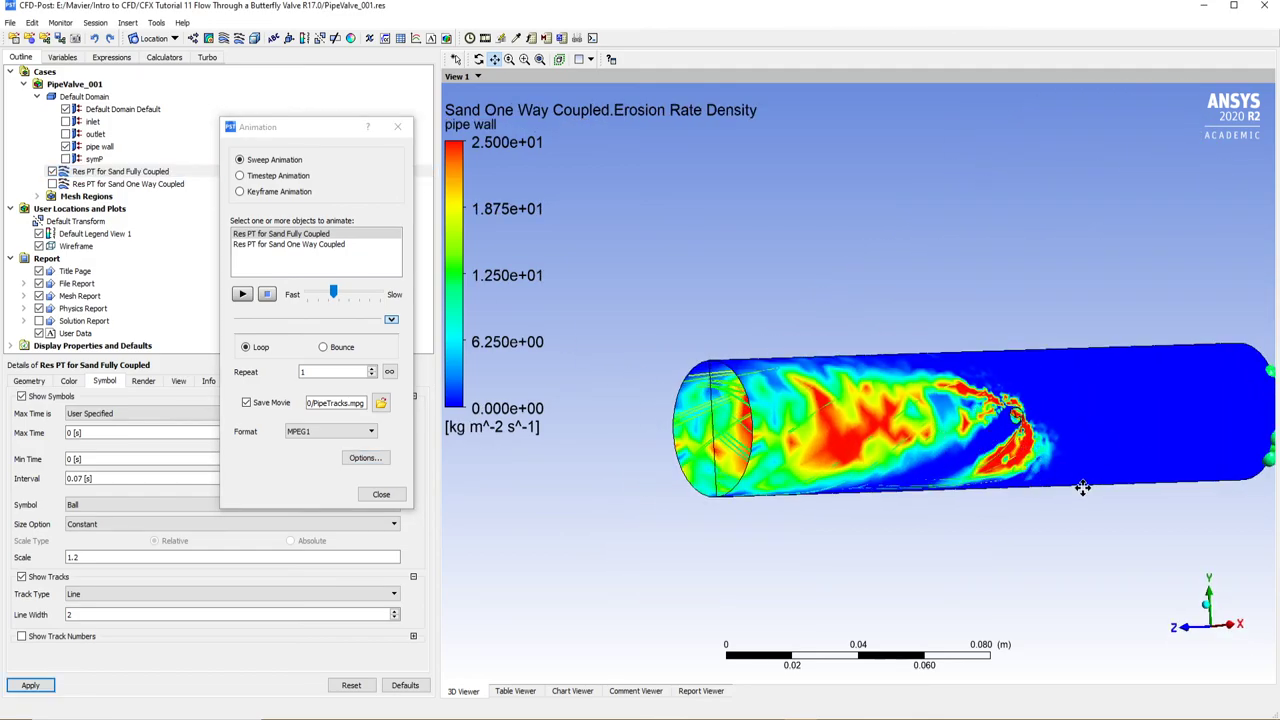
drag(952, 424, 818, 441)
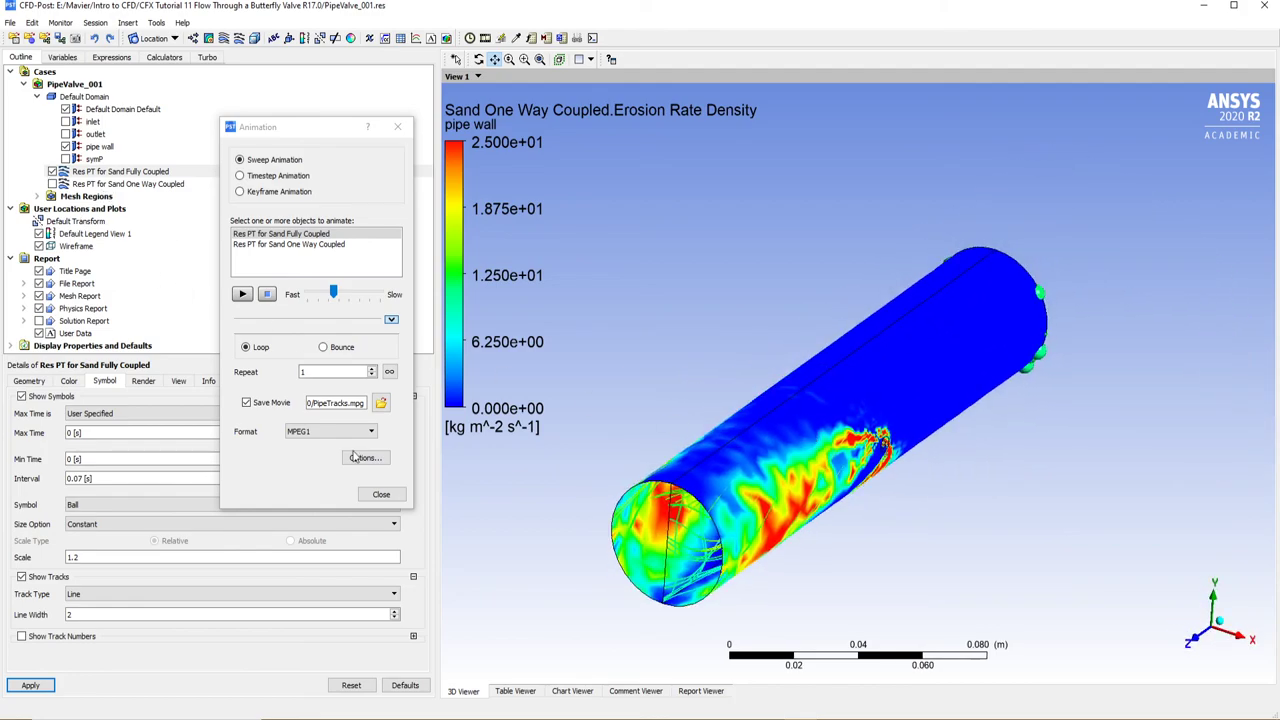
click(381, 494)
click(66, 146)
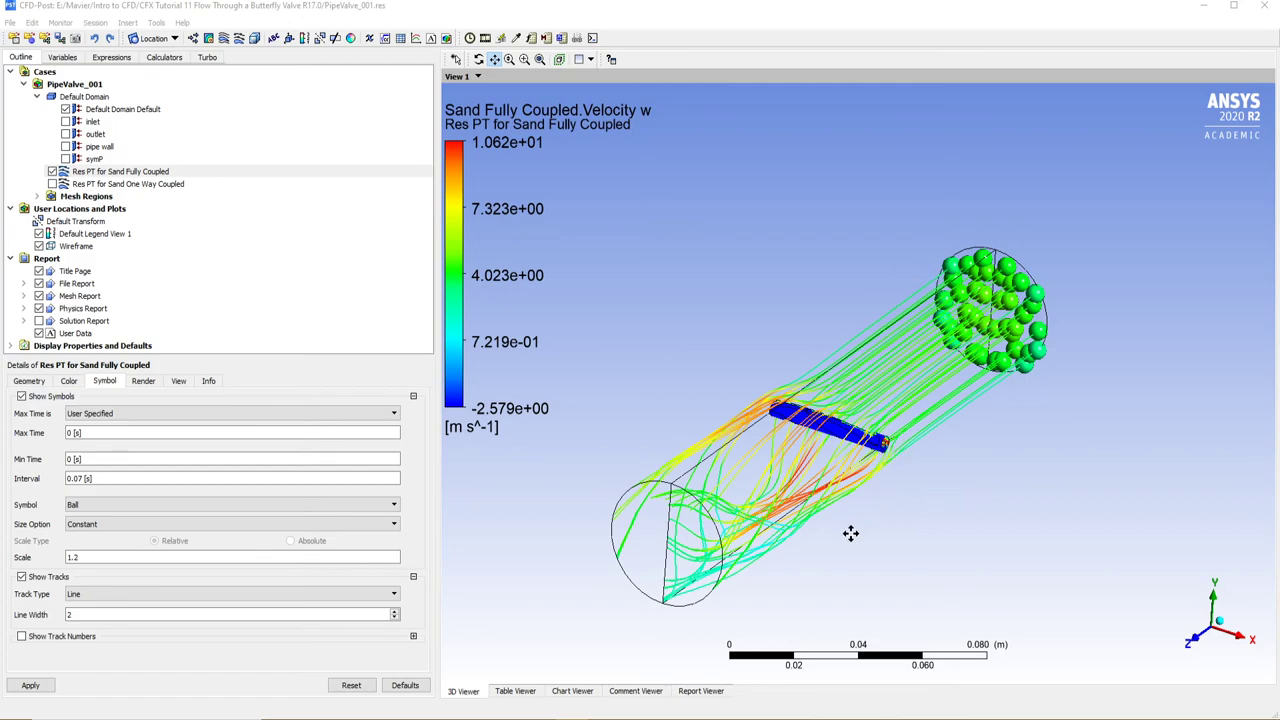
middle_drag(847, 402, 960, 288)
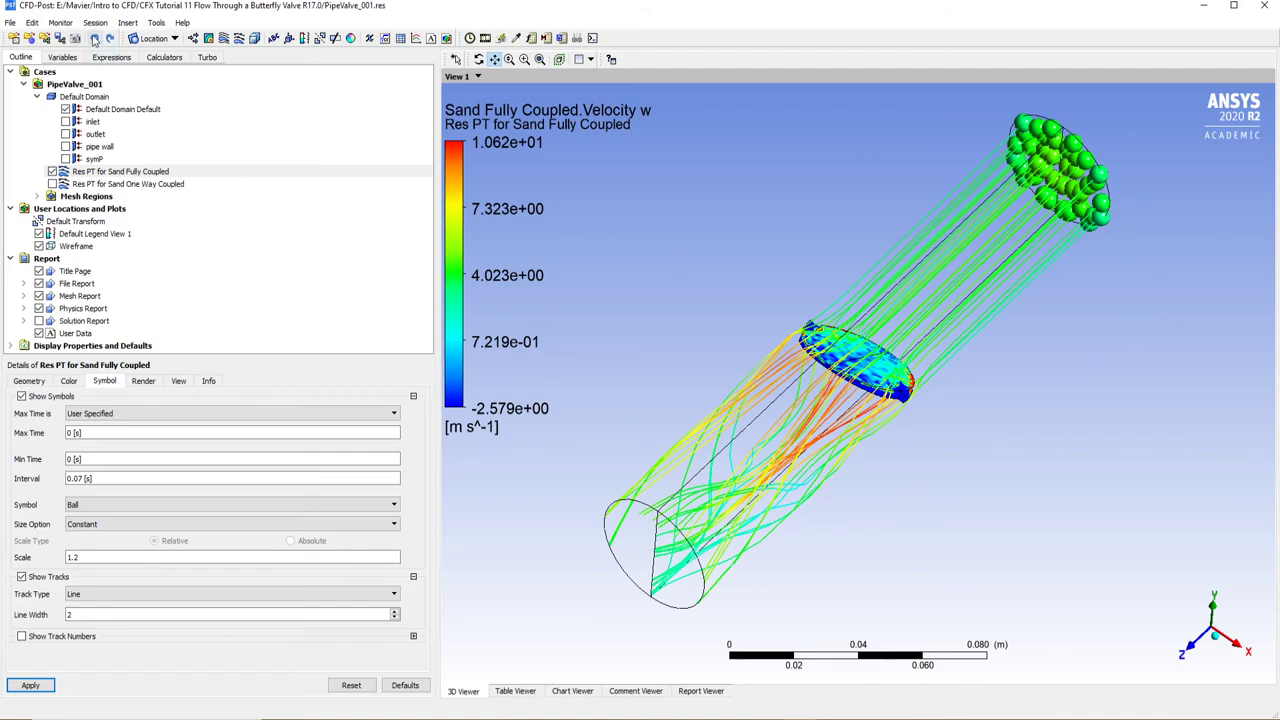
click(78, 40)
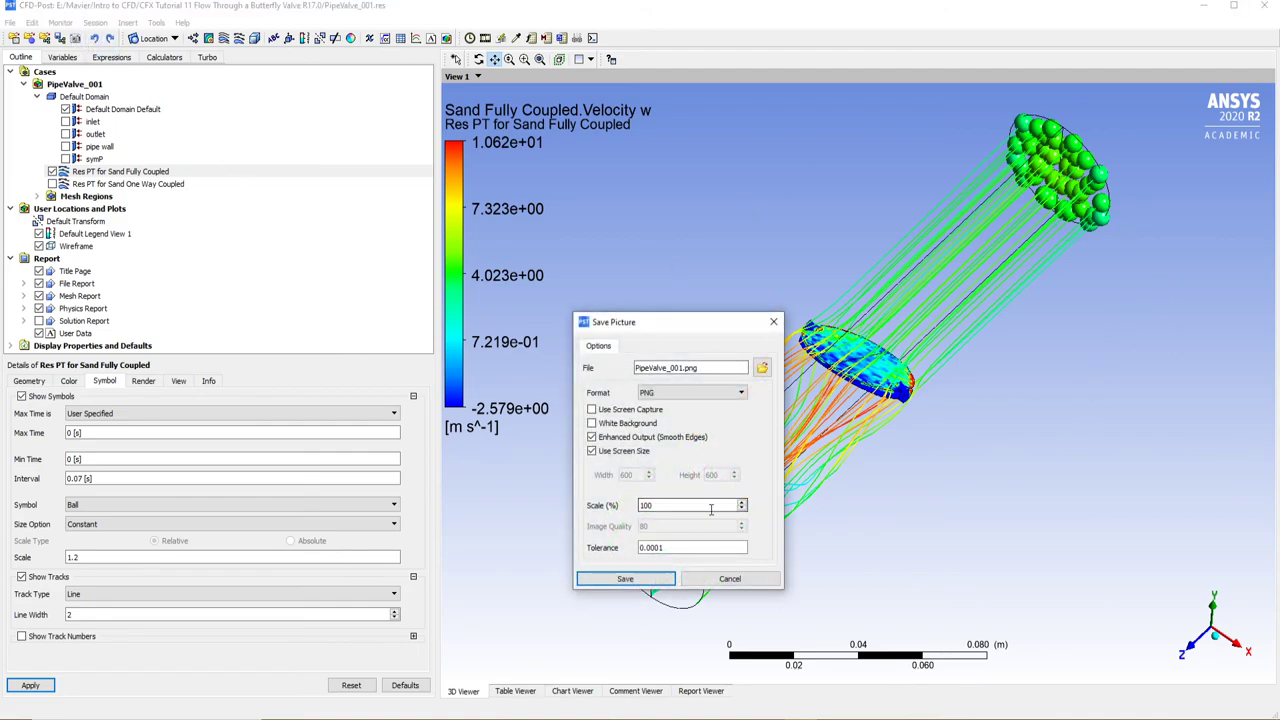
drag(663, 508, 585, 500)
text(500)
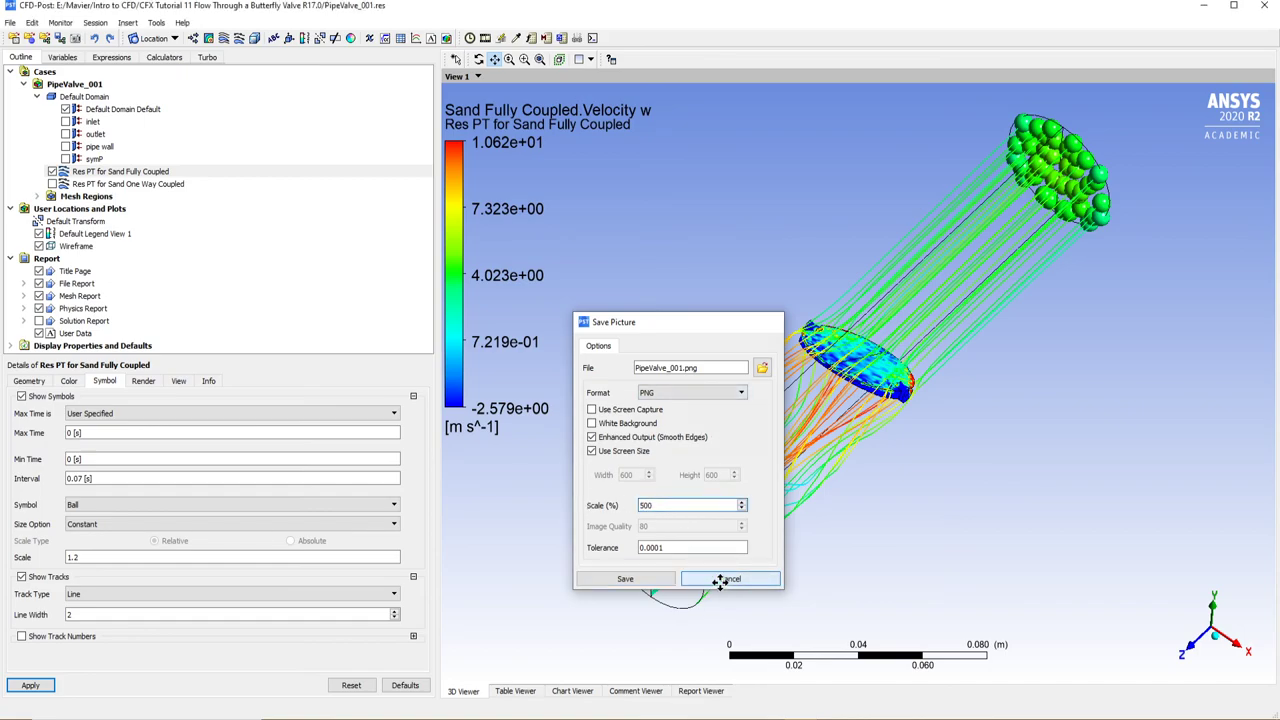
click(720, 580)
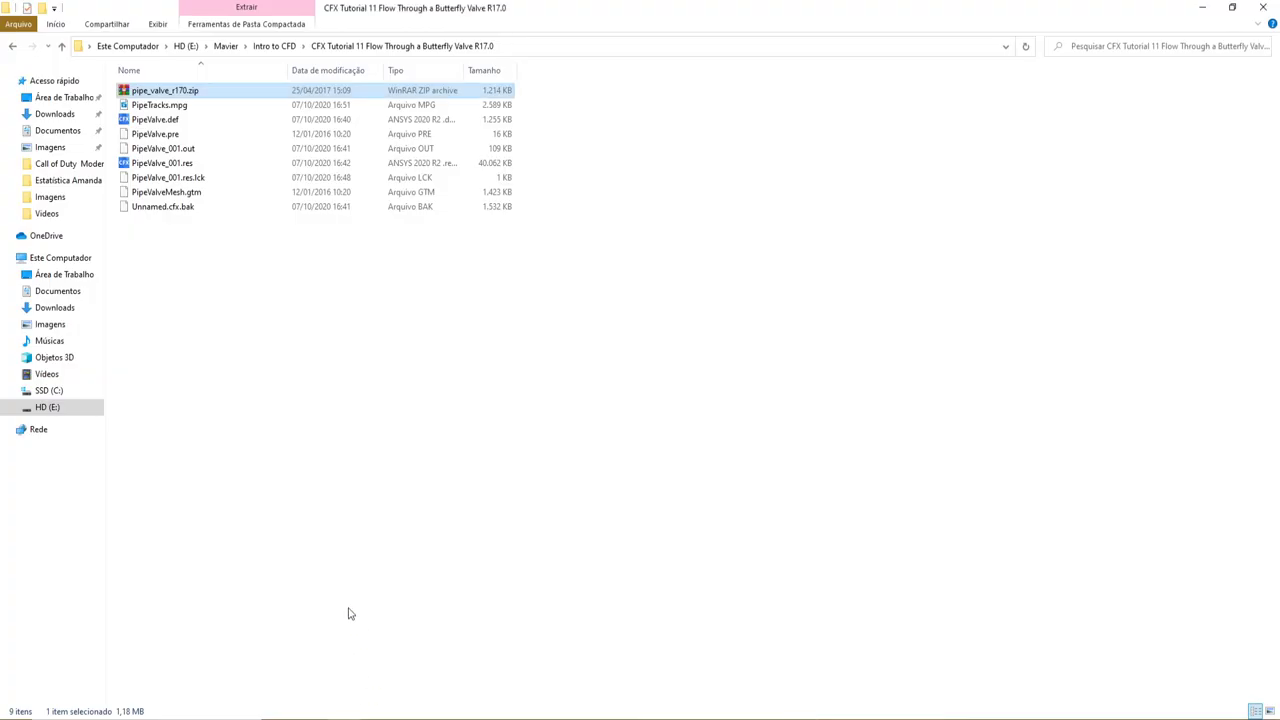
Step: Switch to the tutorial folder in File Explorer and try to play PipeTracks.mpg in the default video player
click(160, 108)
double_click(160, 108)
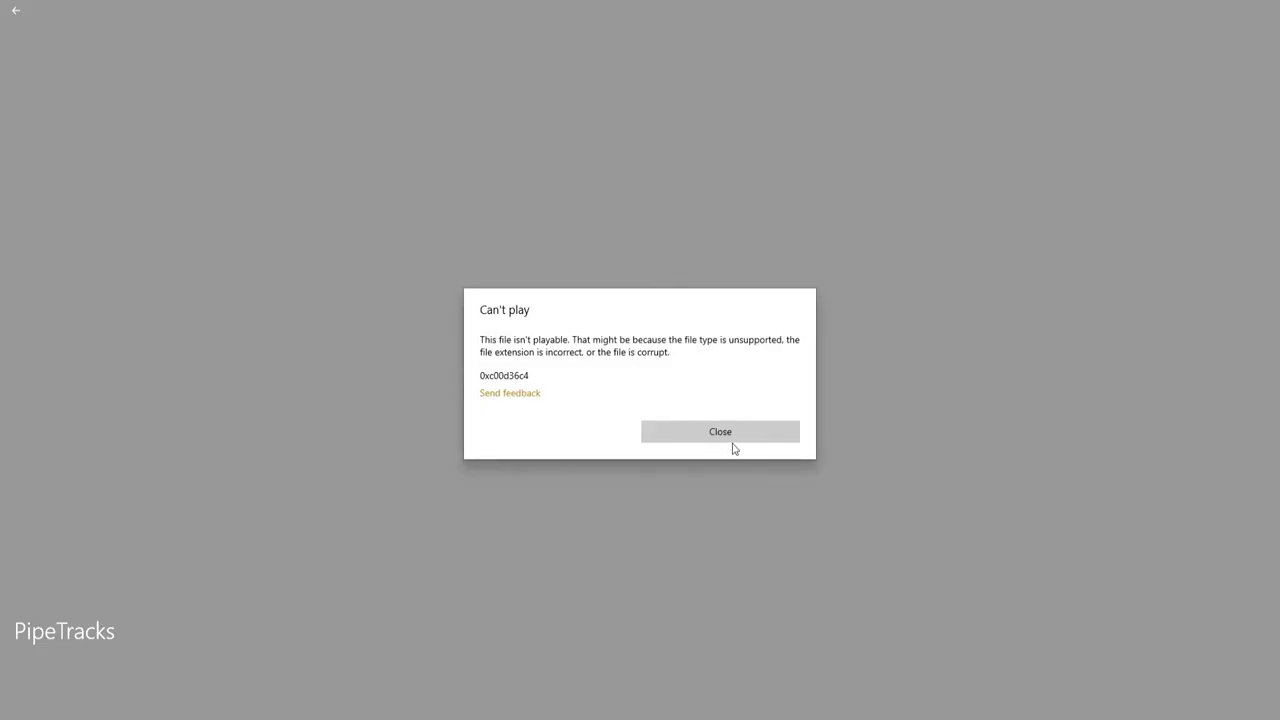
click(720, 443)
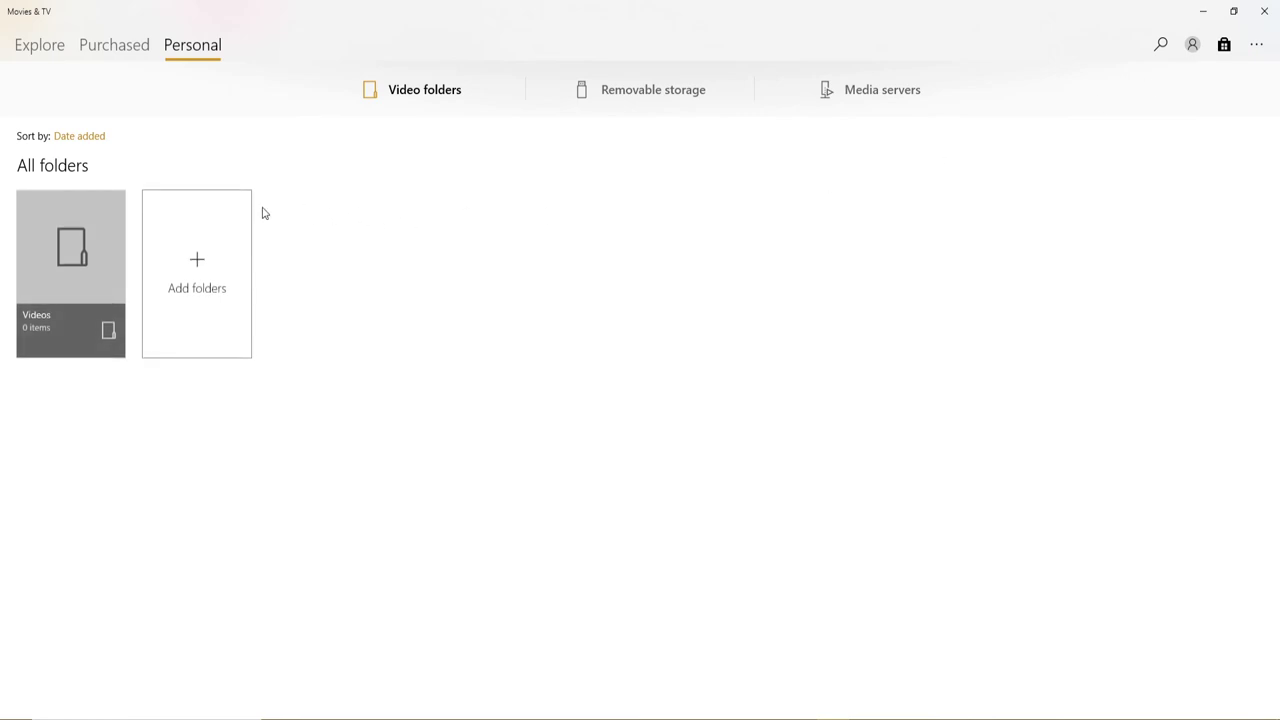
click(1264, 11)
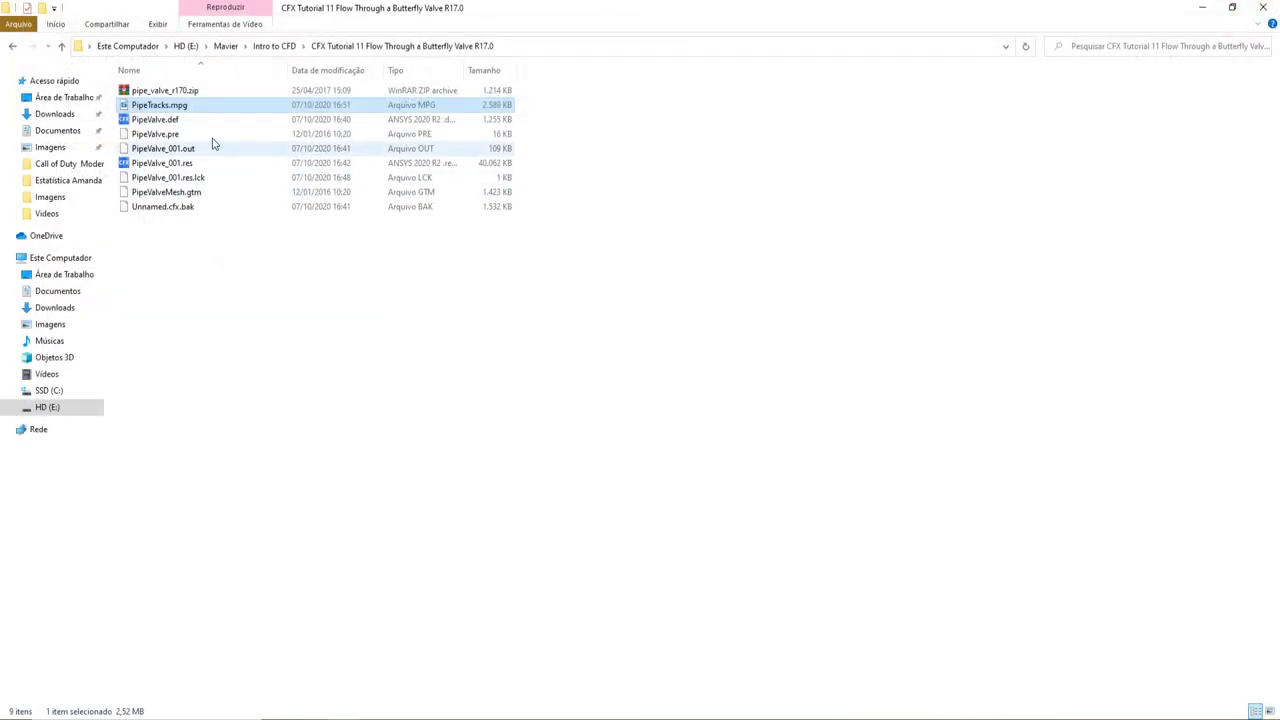
Step: Play PipeTracks.mpg in VLC to review the recorded sand particle animation, and close the player
right_click(177, 105)
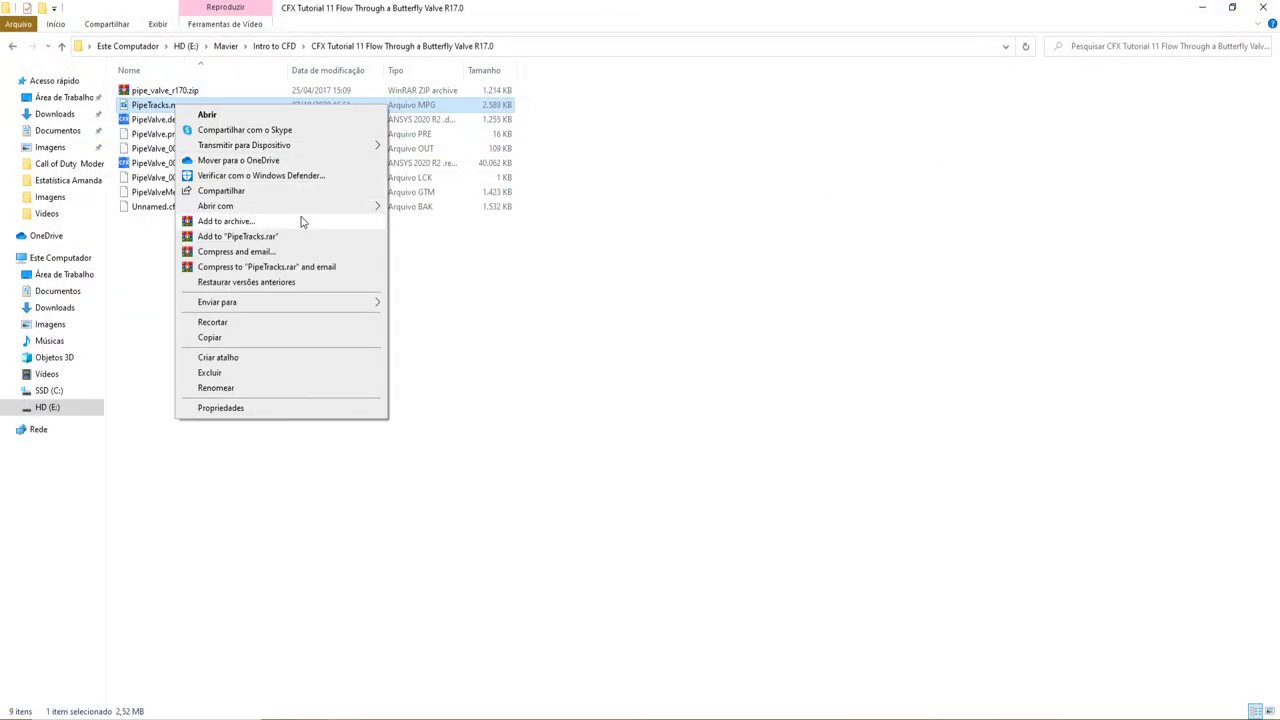
mouse_move(303, 206)
click(425, 208)
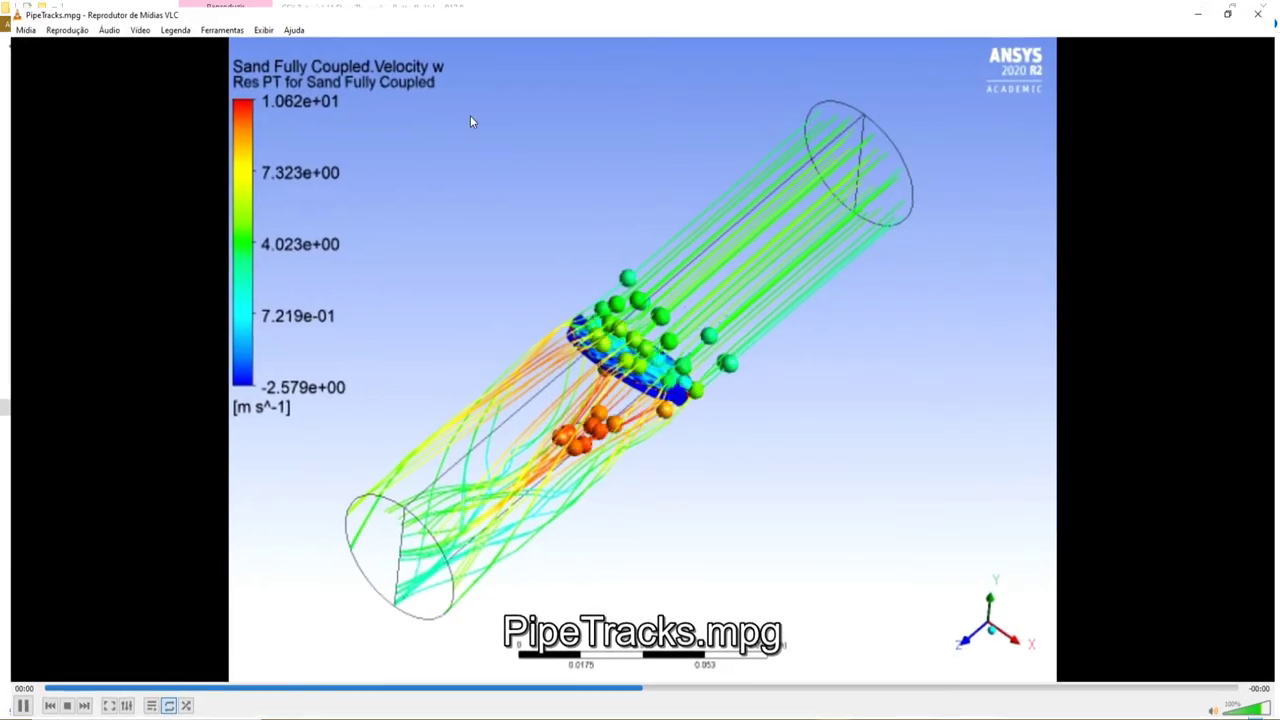
click(385, 10)
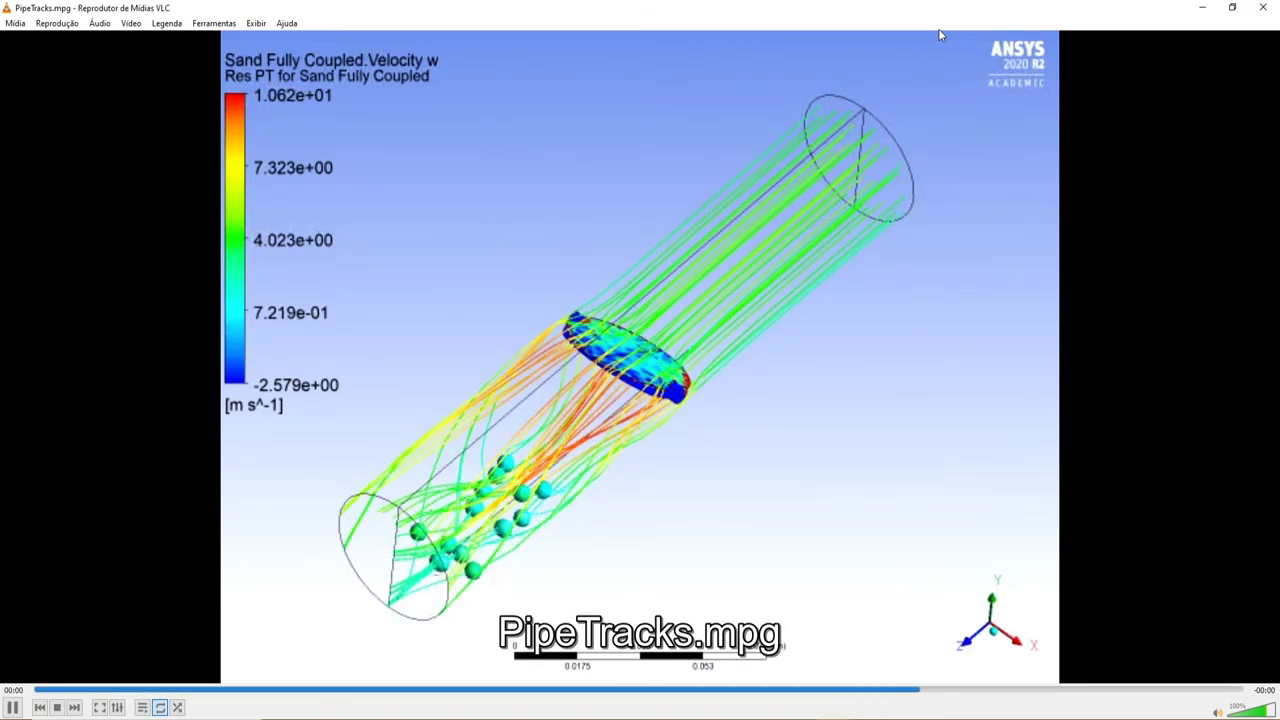
click(1263, 7)
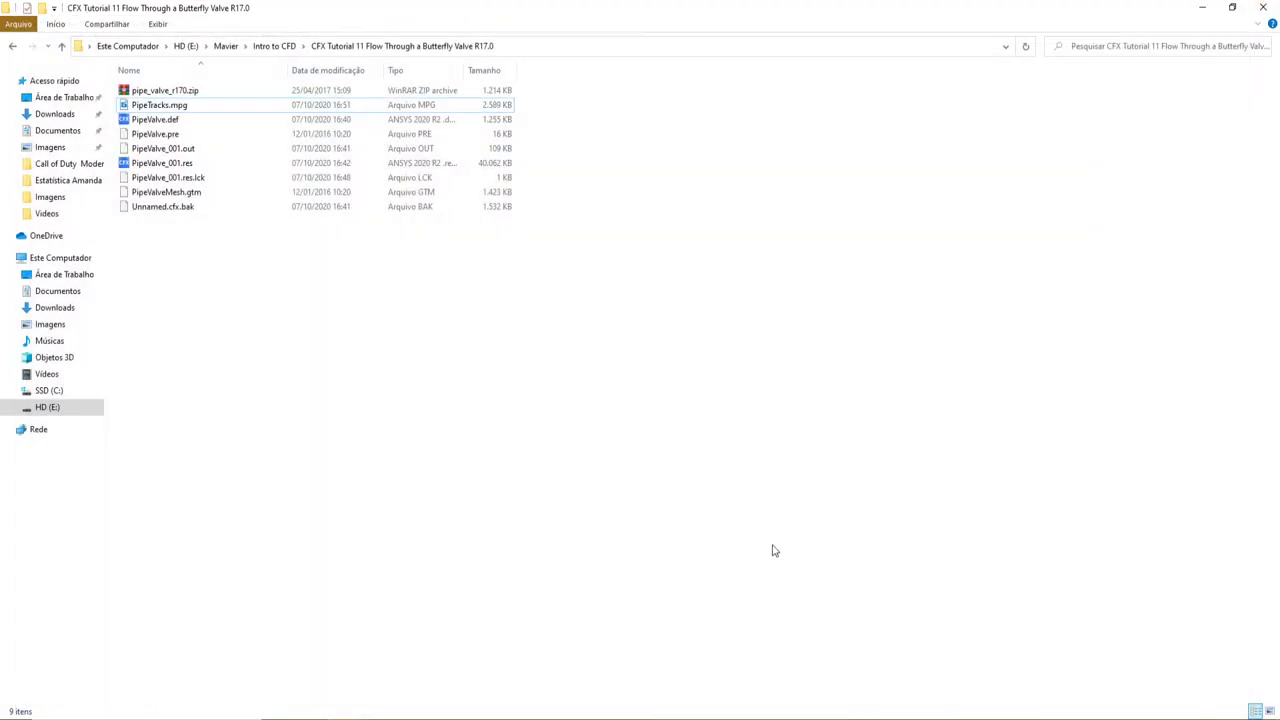
Step: Switch to CFD-Post and use the Function Calculator's maxVal function to calculate the maximum pressure on the outlet
key(alt+Tab)
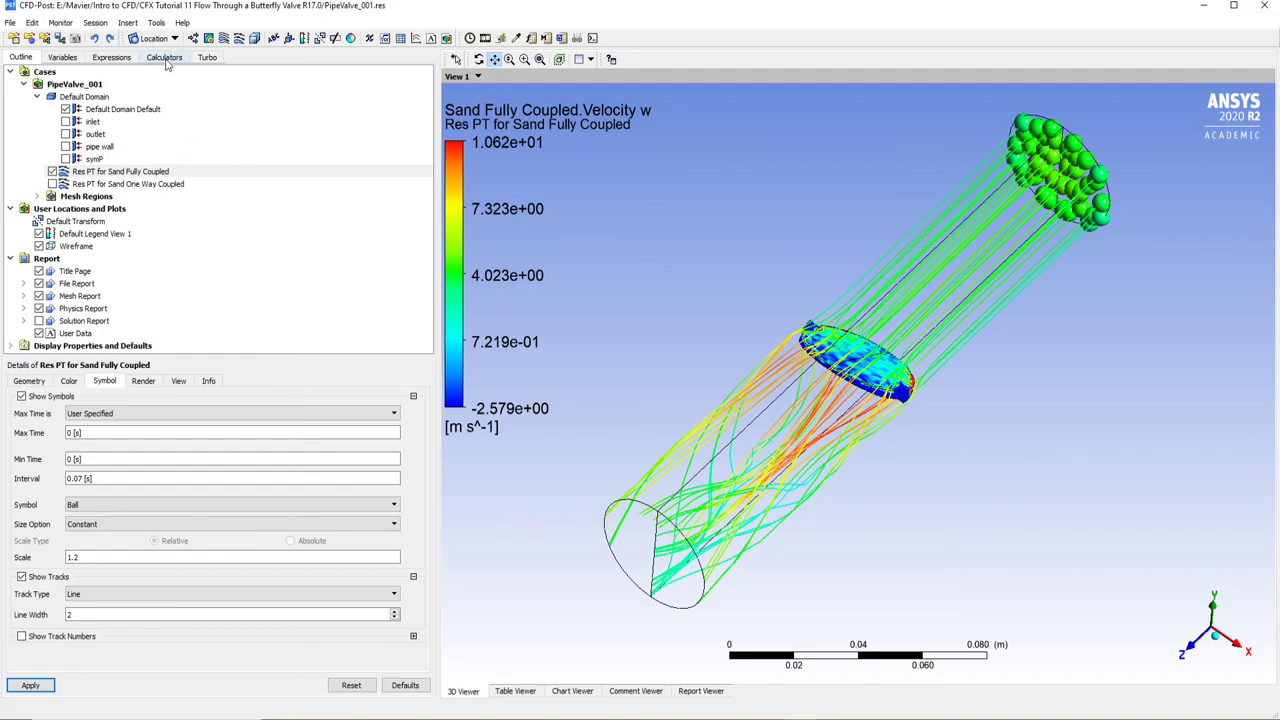
click(165, 58)
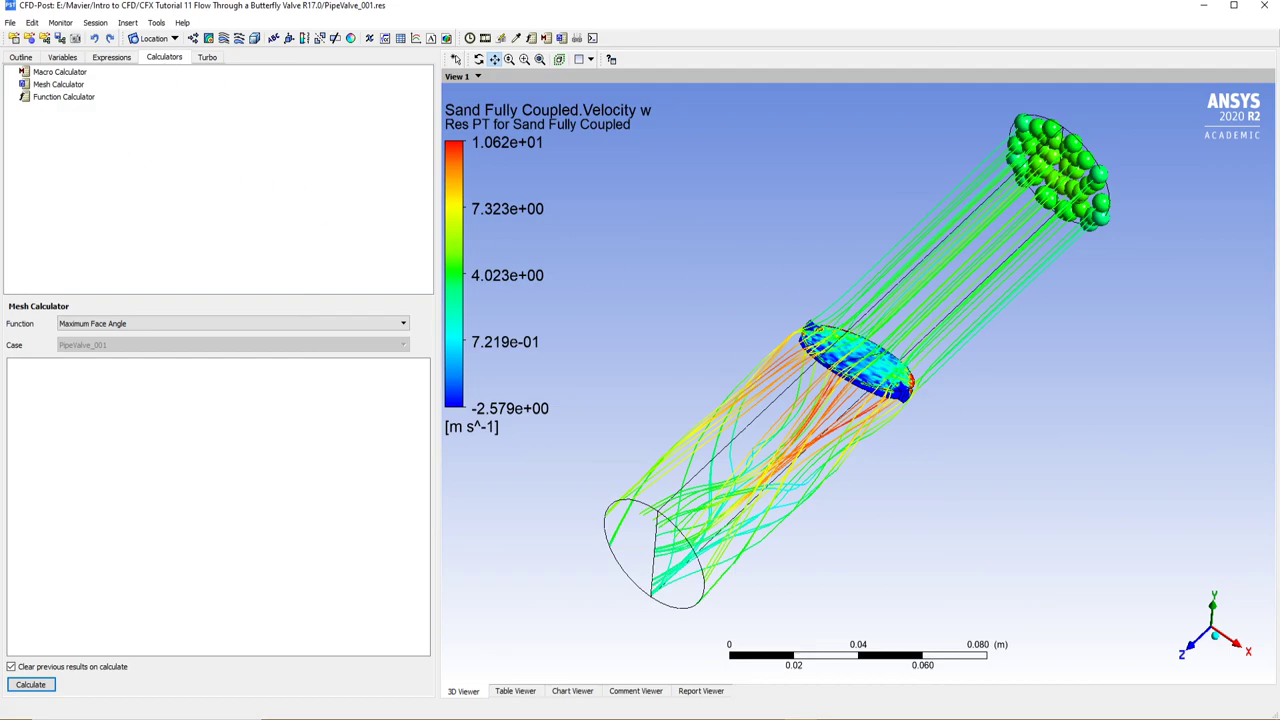
click(61, 99)
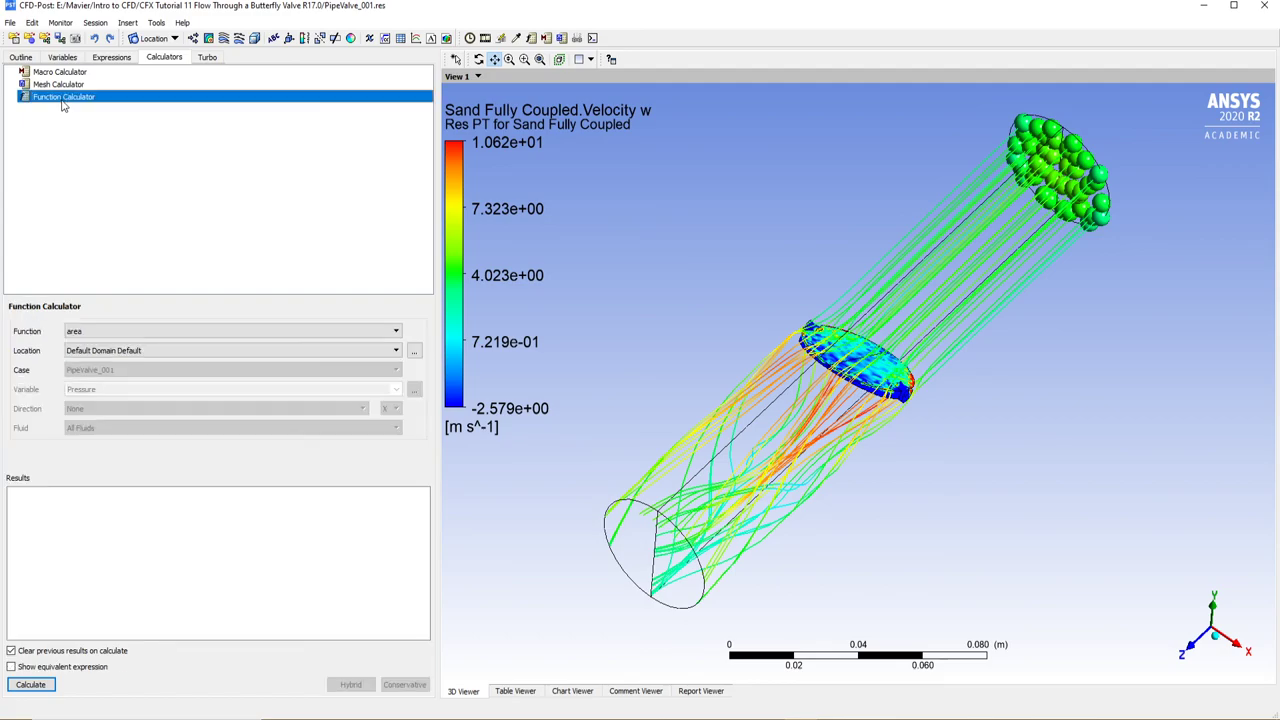
click(286, 333)
scroll(243, 374, down, 3)
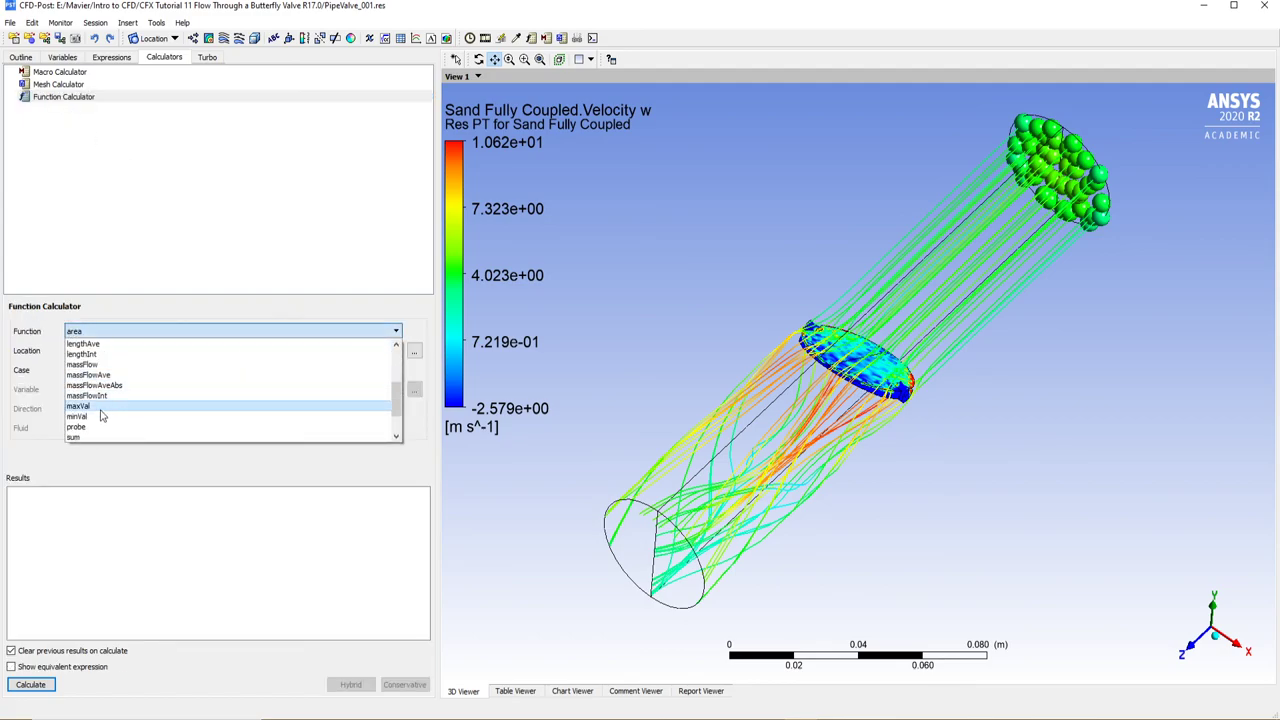
click(100, 408)
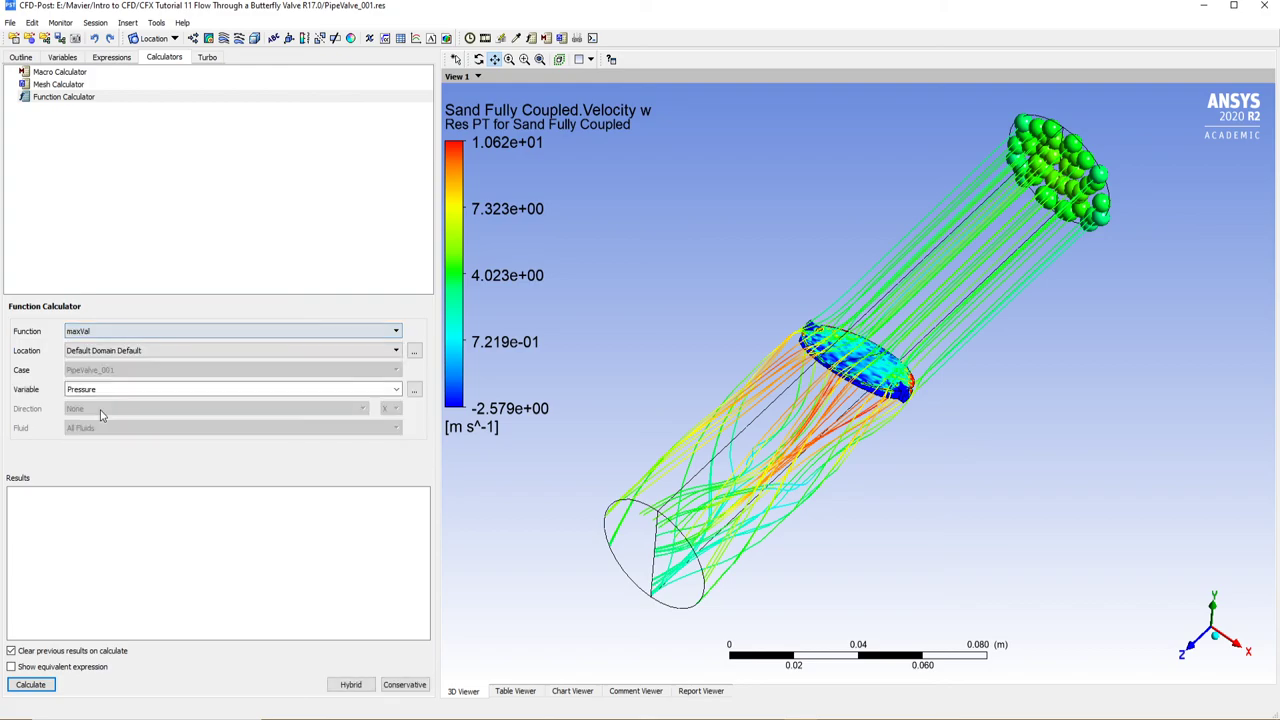
click(130, 356)
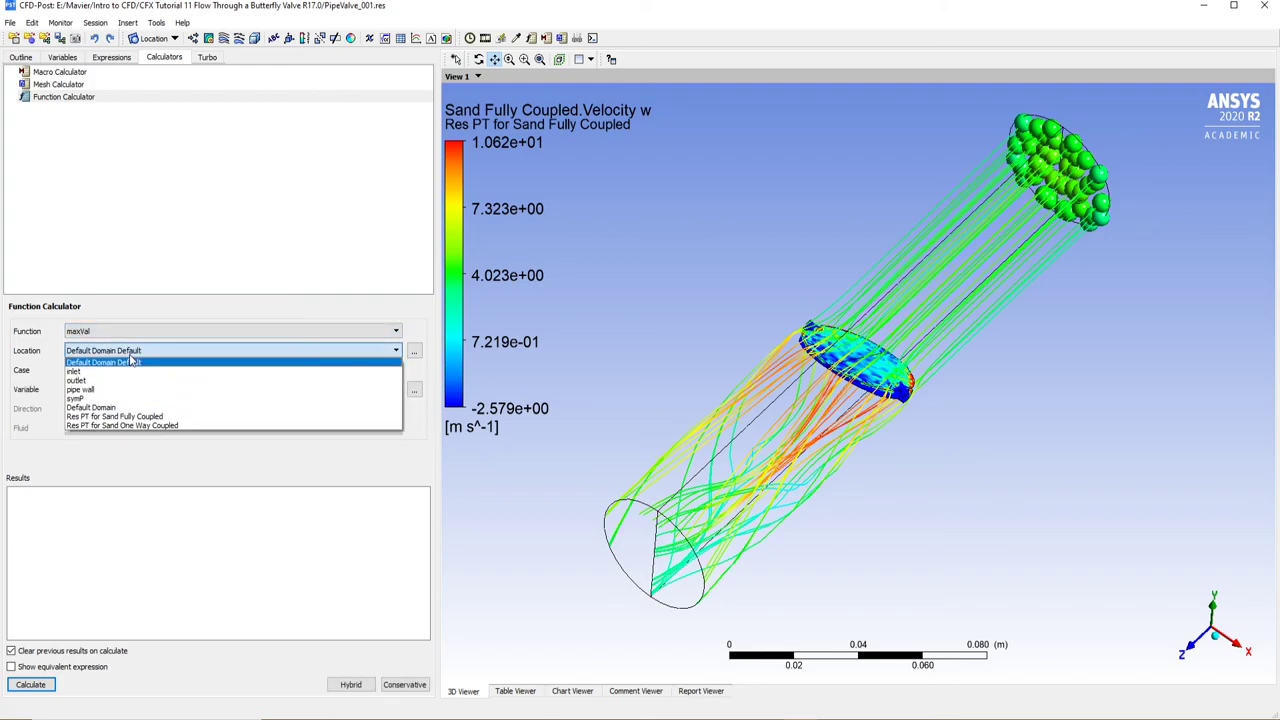
click(90, 381)
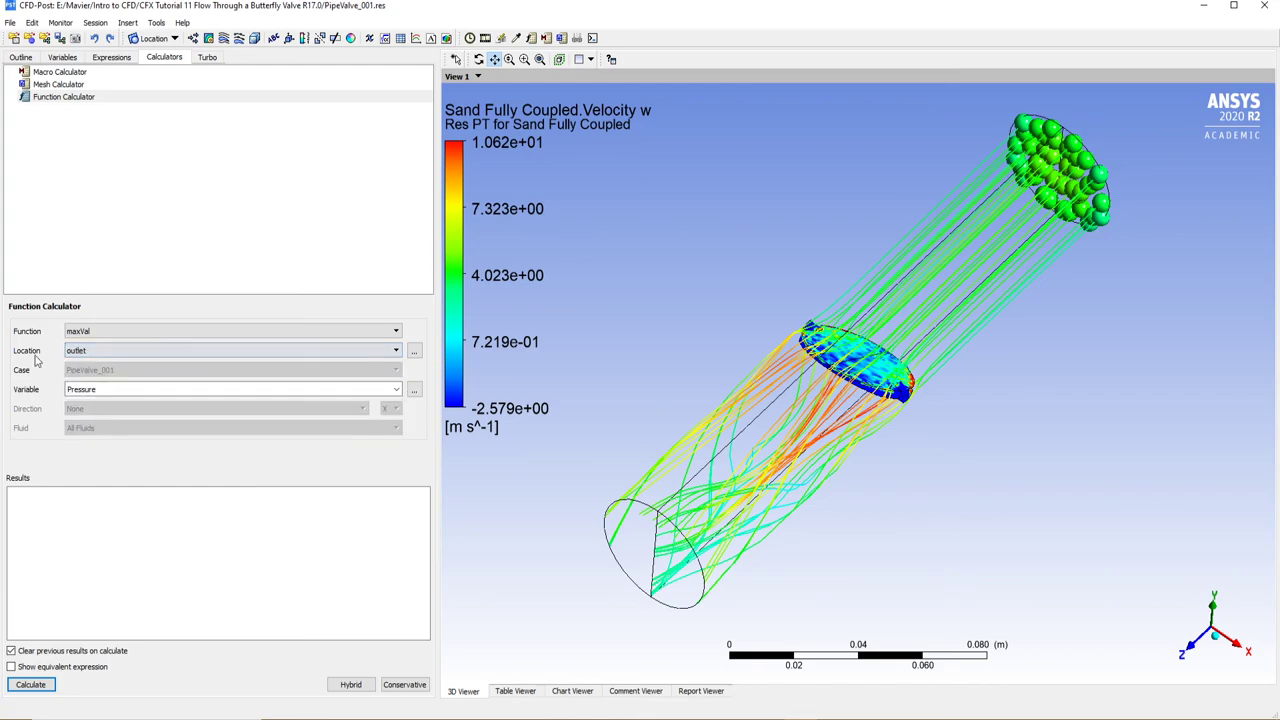
click(30, 685)
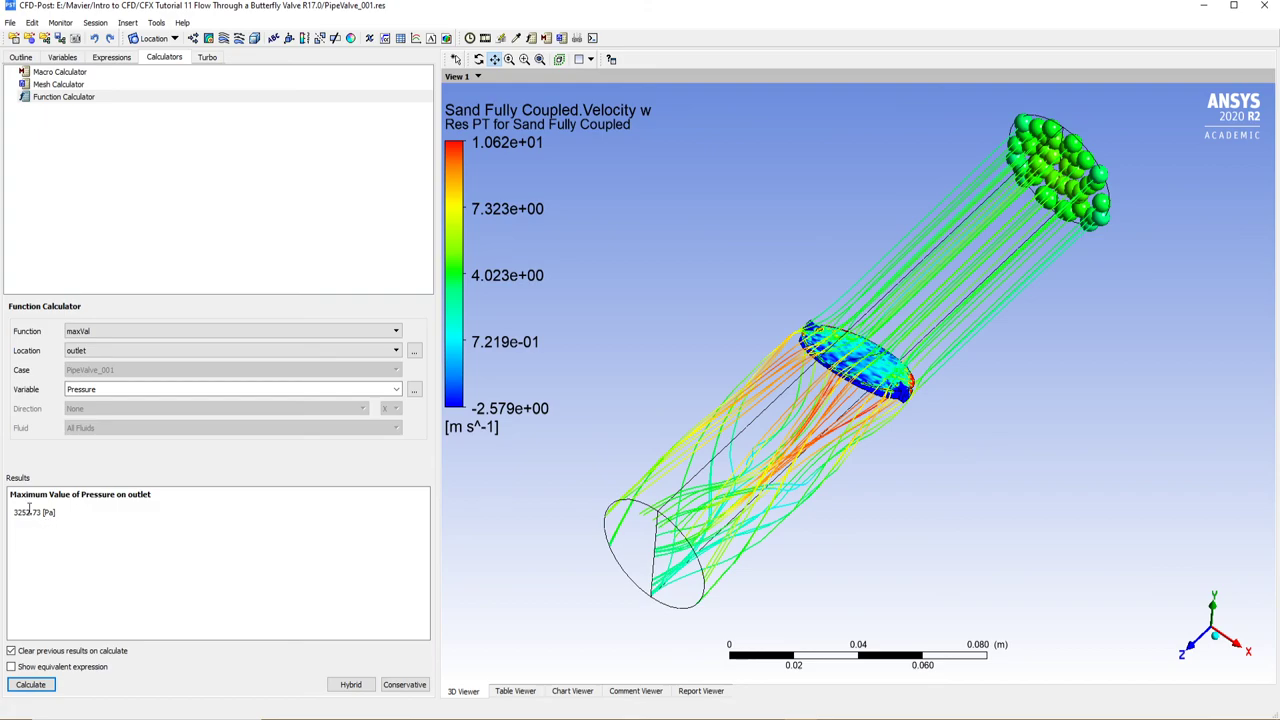
drag(67, 518, 8, 490)
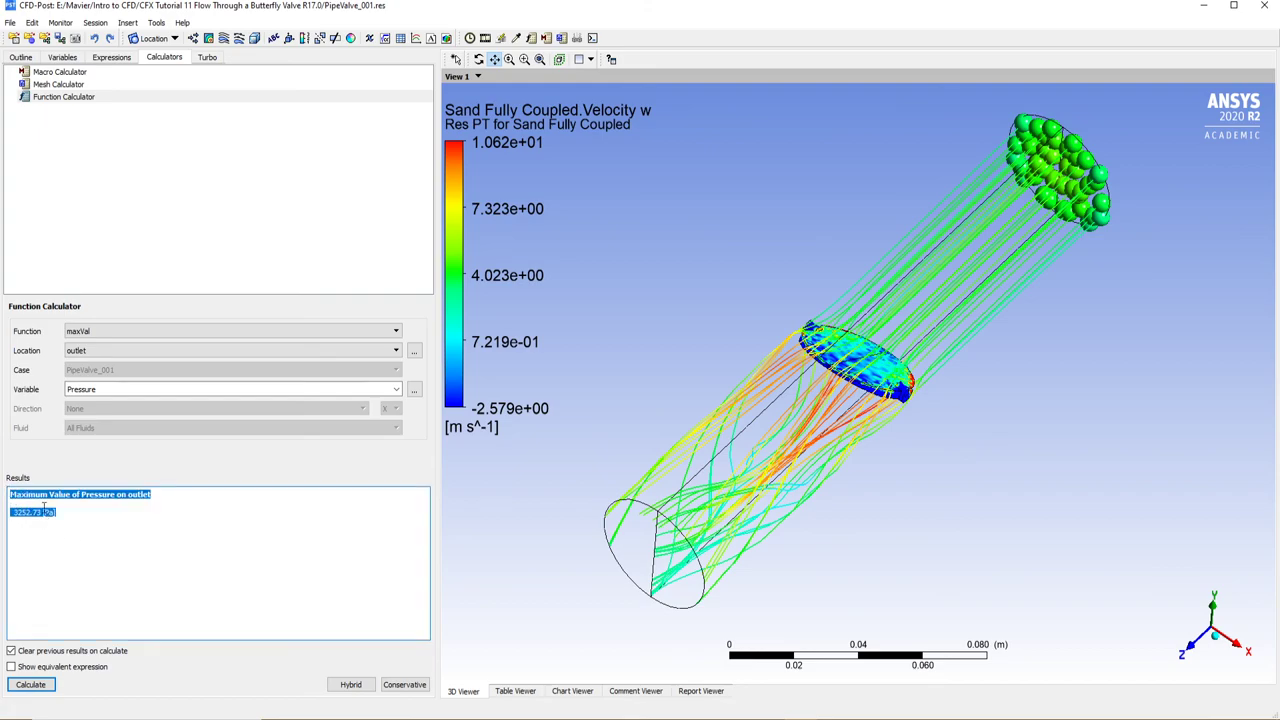
click(105, 521)
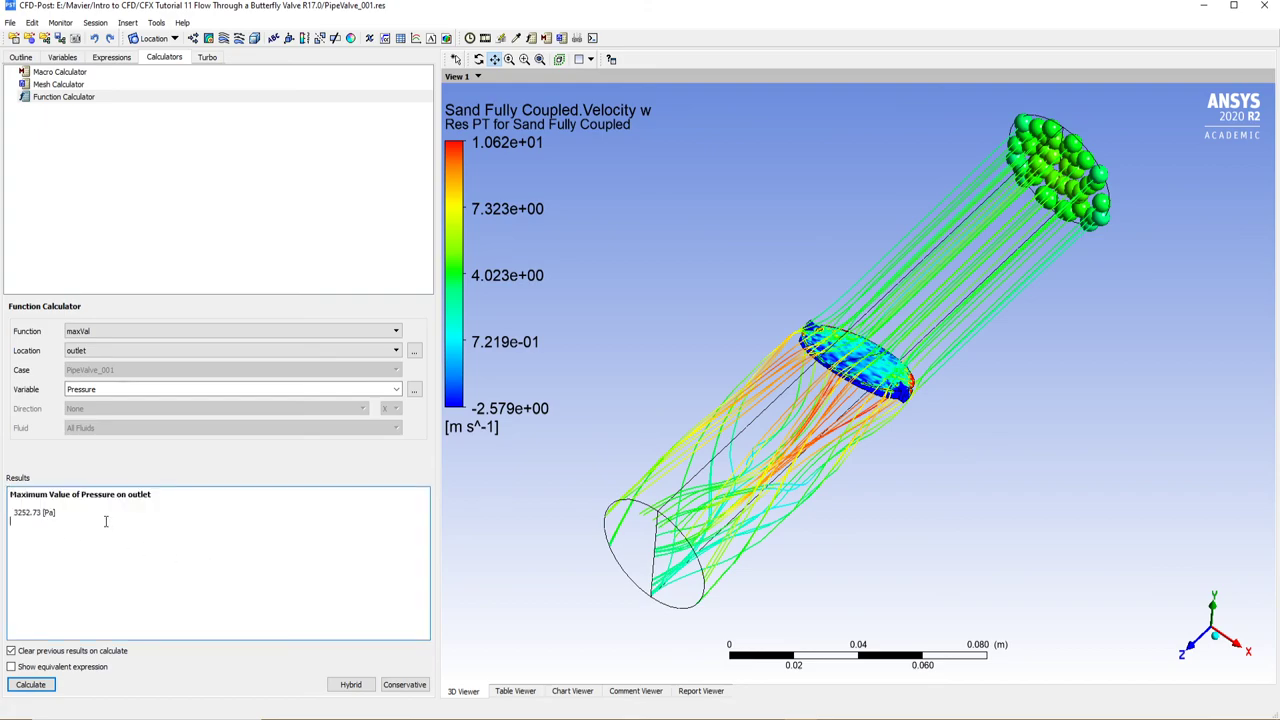
Step: Calculate the minimum pressure on the outlet with the minVal function
click(100, 332)
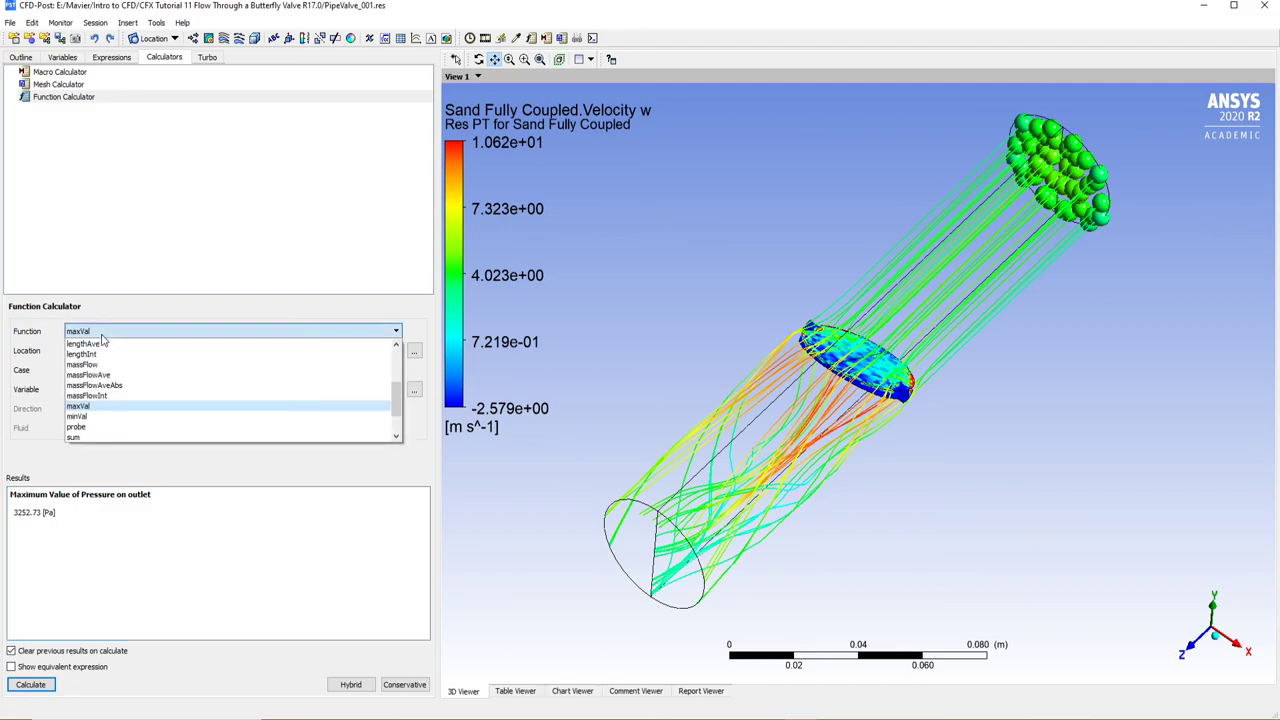
click(100, 416)
click(40, 686)
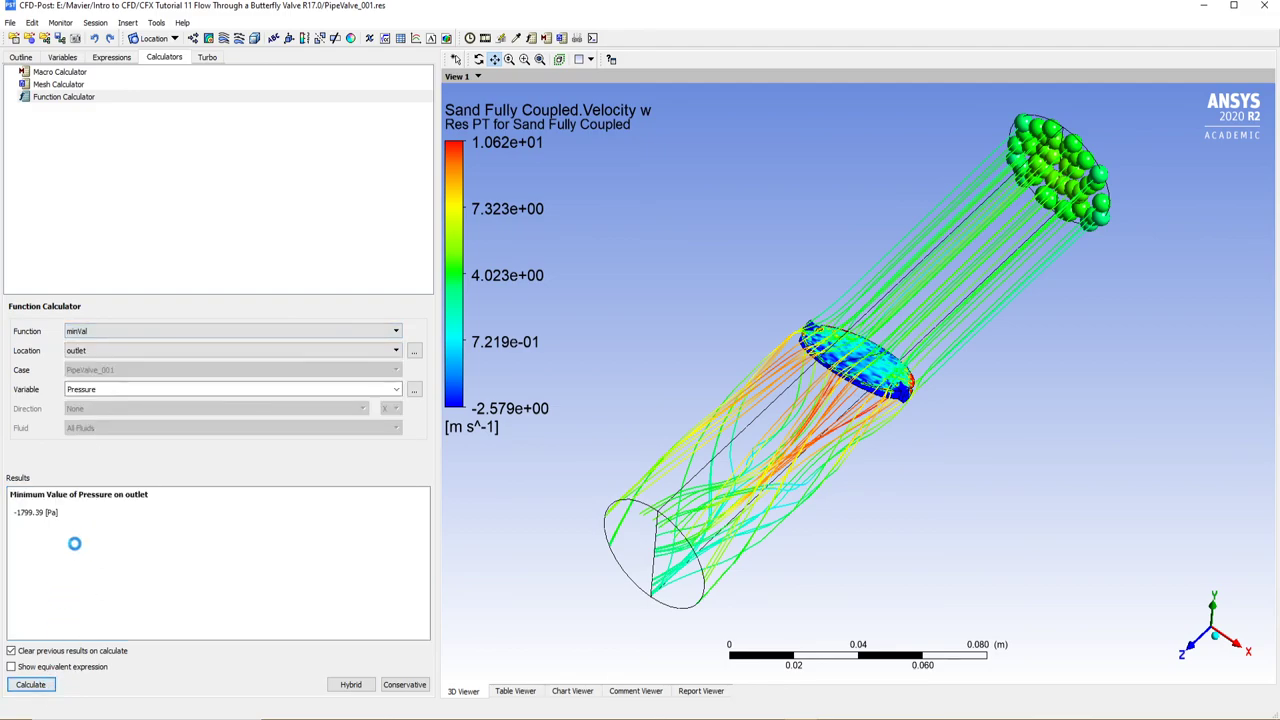
drag(84, 530, 3, 495)
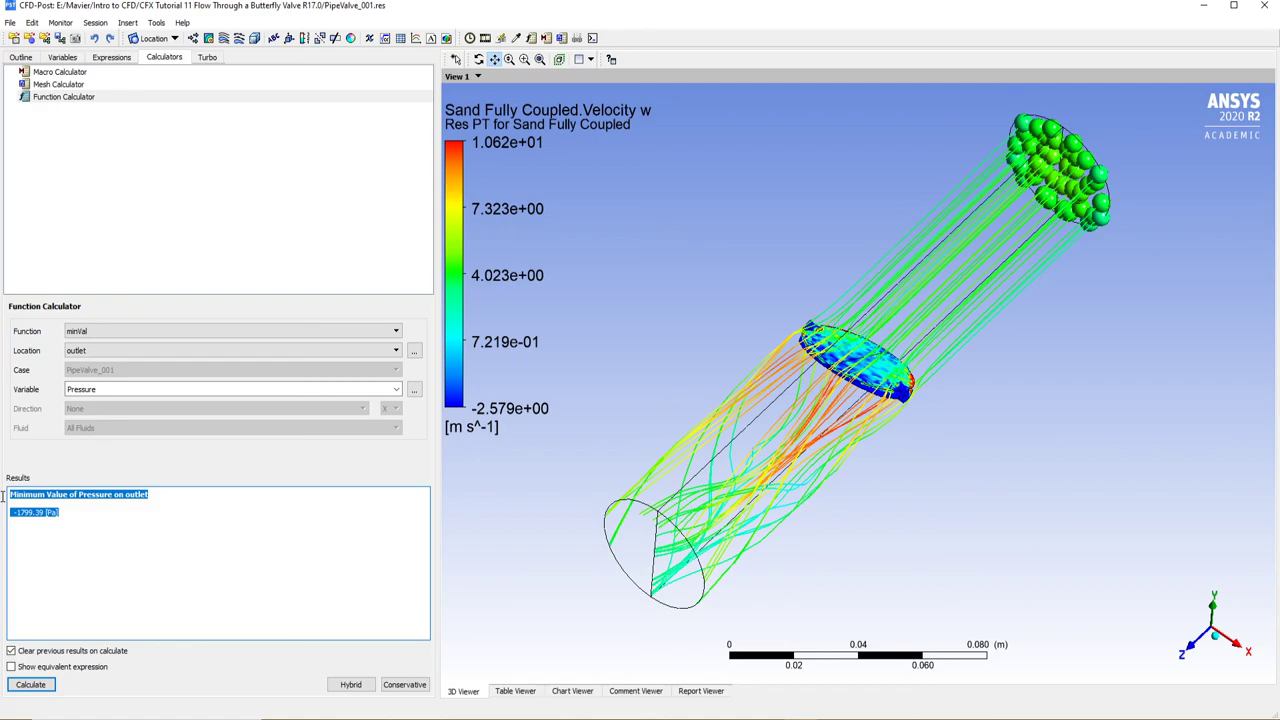
click(125, 551)
Step: Calculate the area-averaged pressure on the outlet with the areaAve function
click(101, 331)
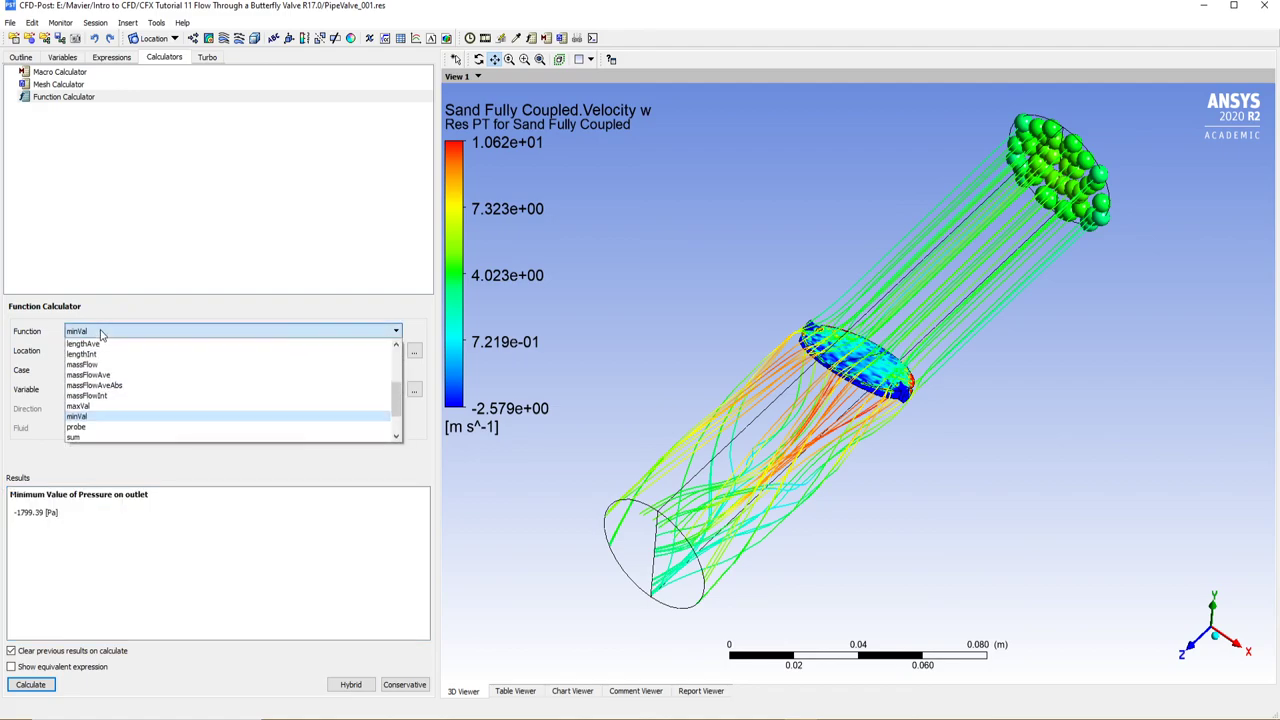
scroll(143, 420, up, 3)
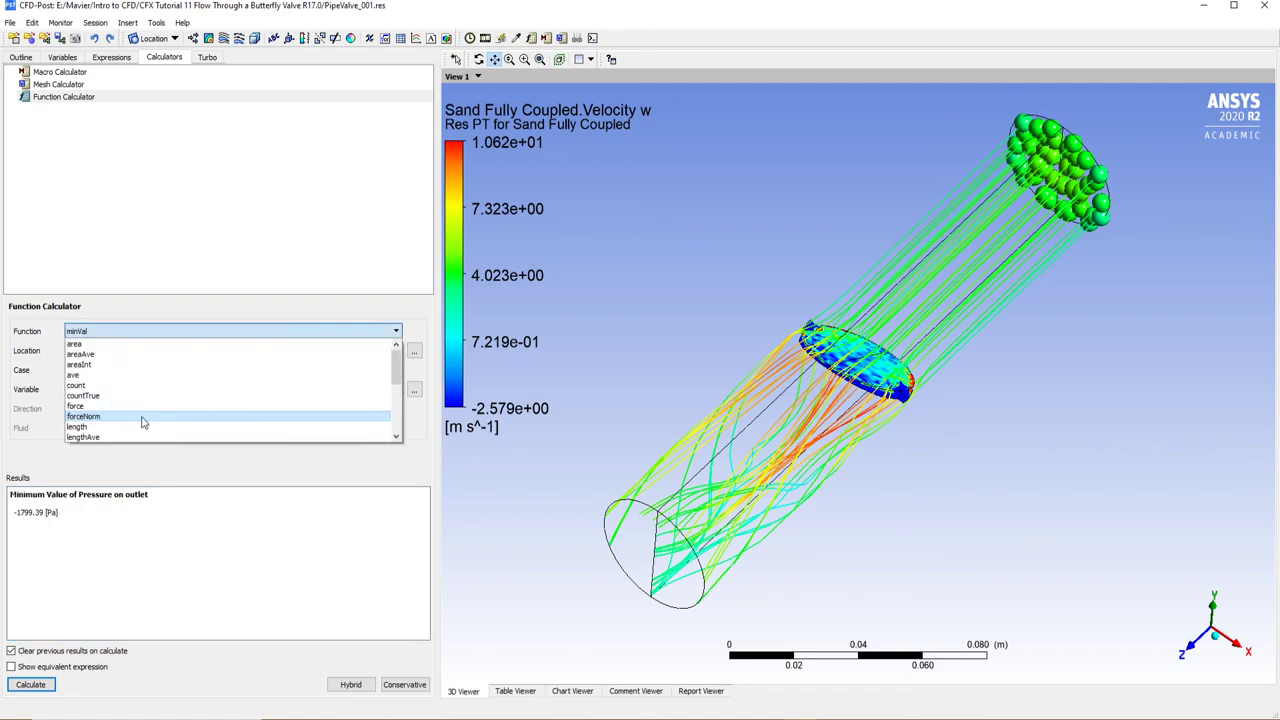
click(82, 354)
click(30, 685)
click(155, 553)
key(ctrl+a)
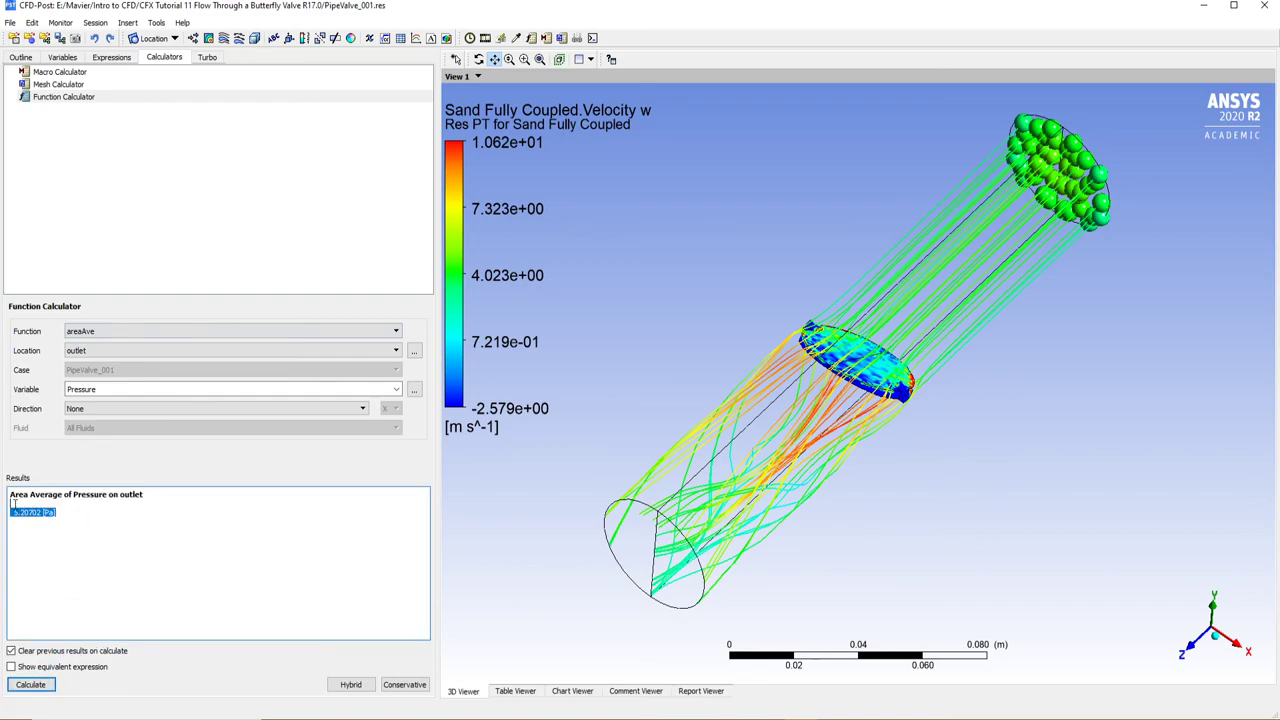